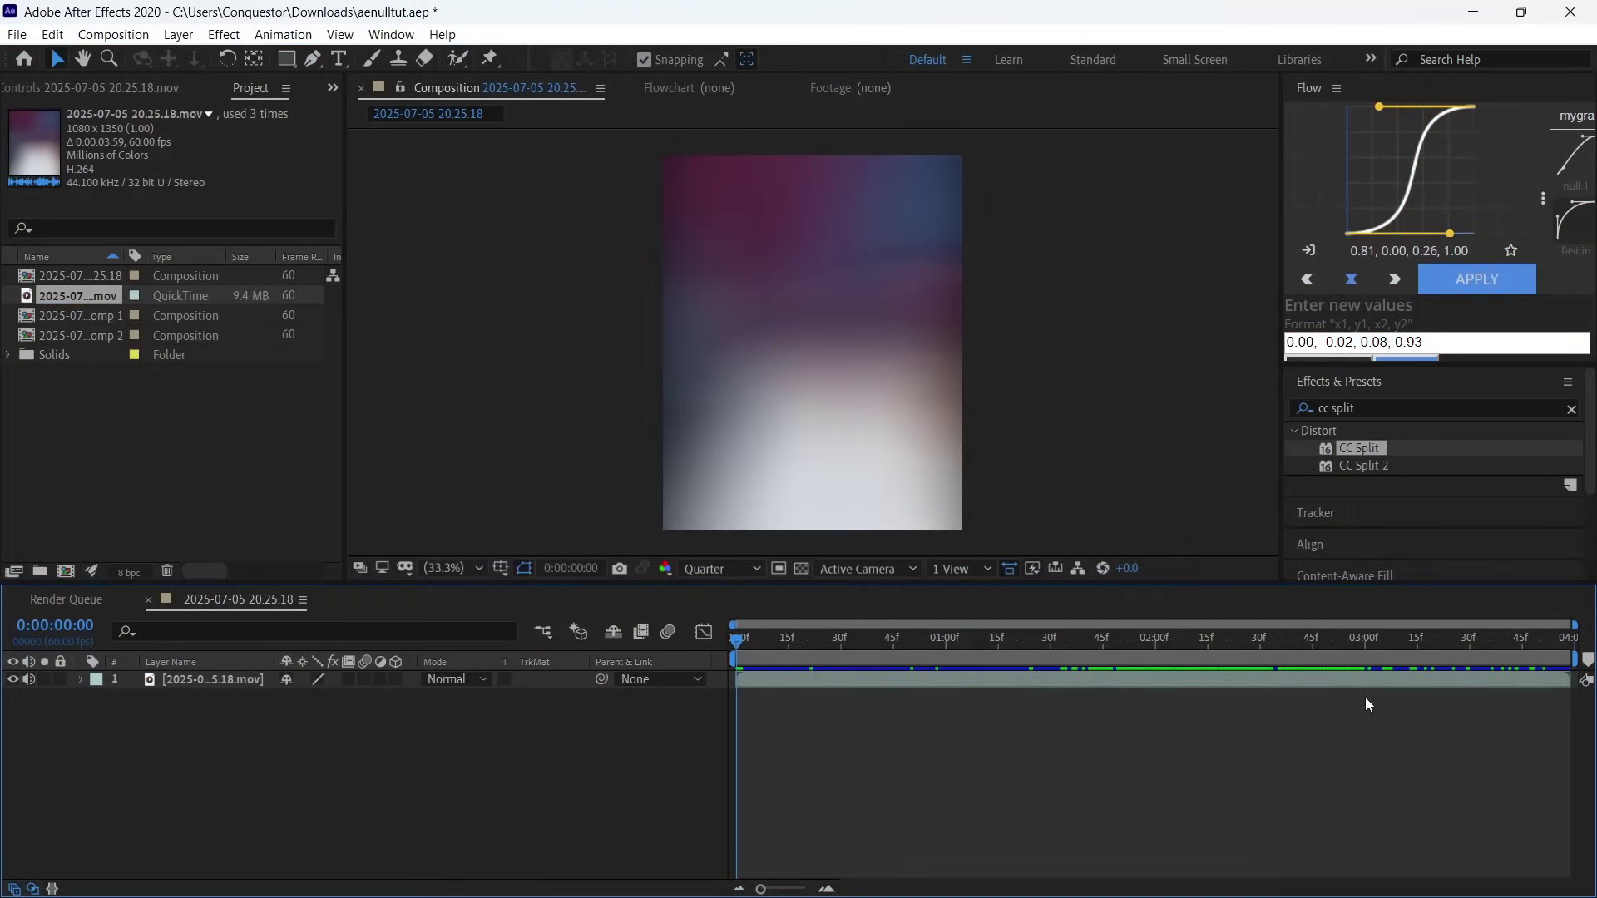
Step: Pre-compose the clip layer into '2025-07-05 20.25.18.mov Comp 3' and preview a few frames
drag(995, 642, 949, 638)
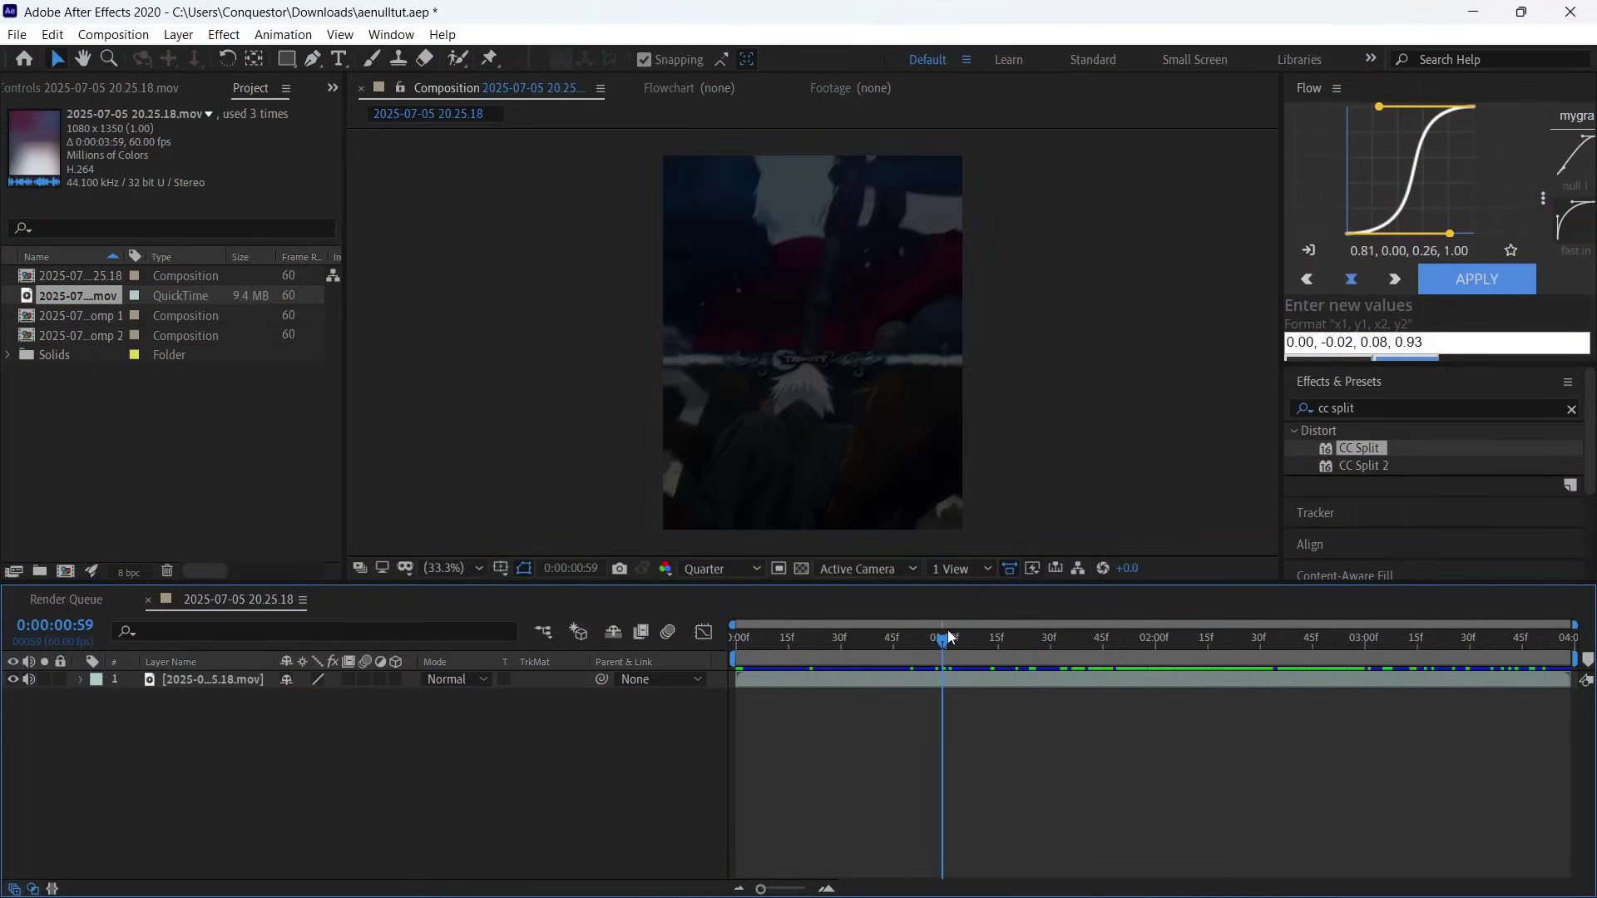
click(775, 301)
right_click(779, 301)
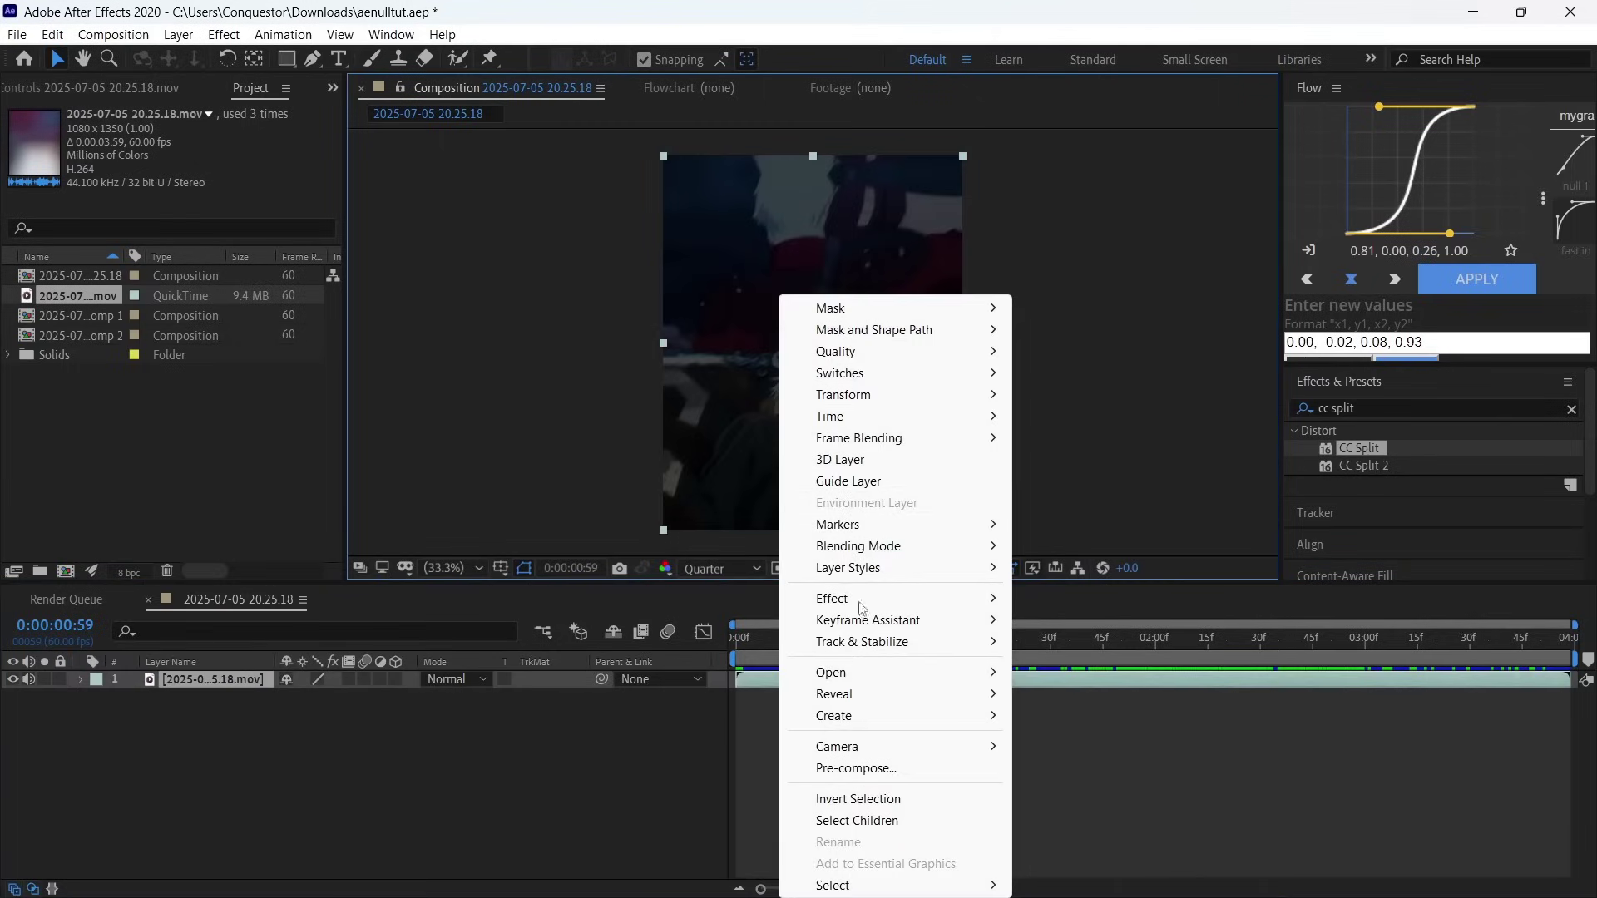
click(843, 767)
click(849, 570)
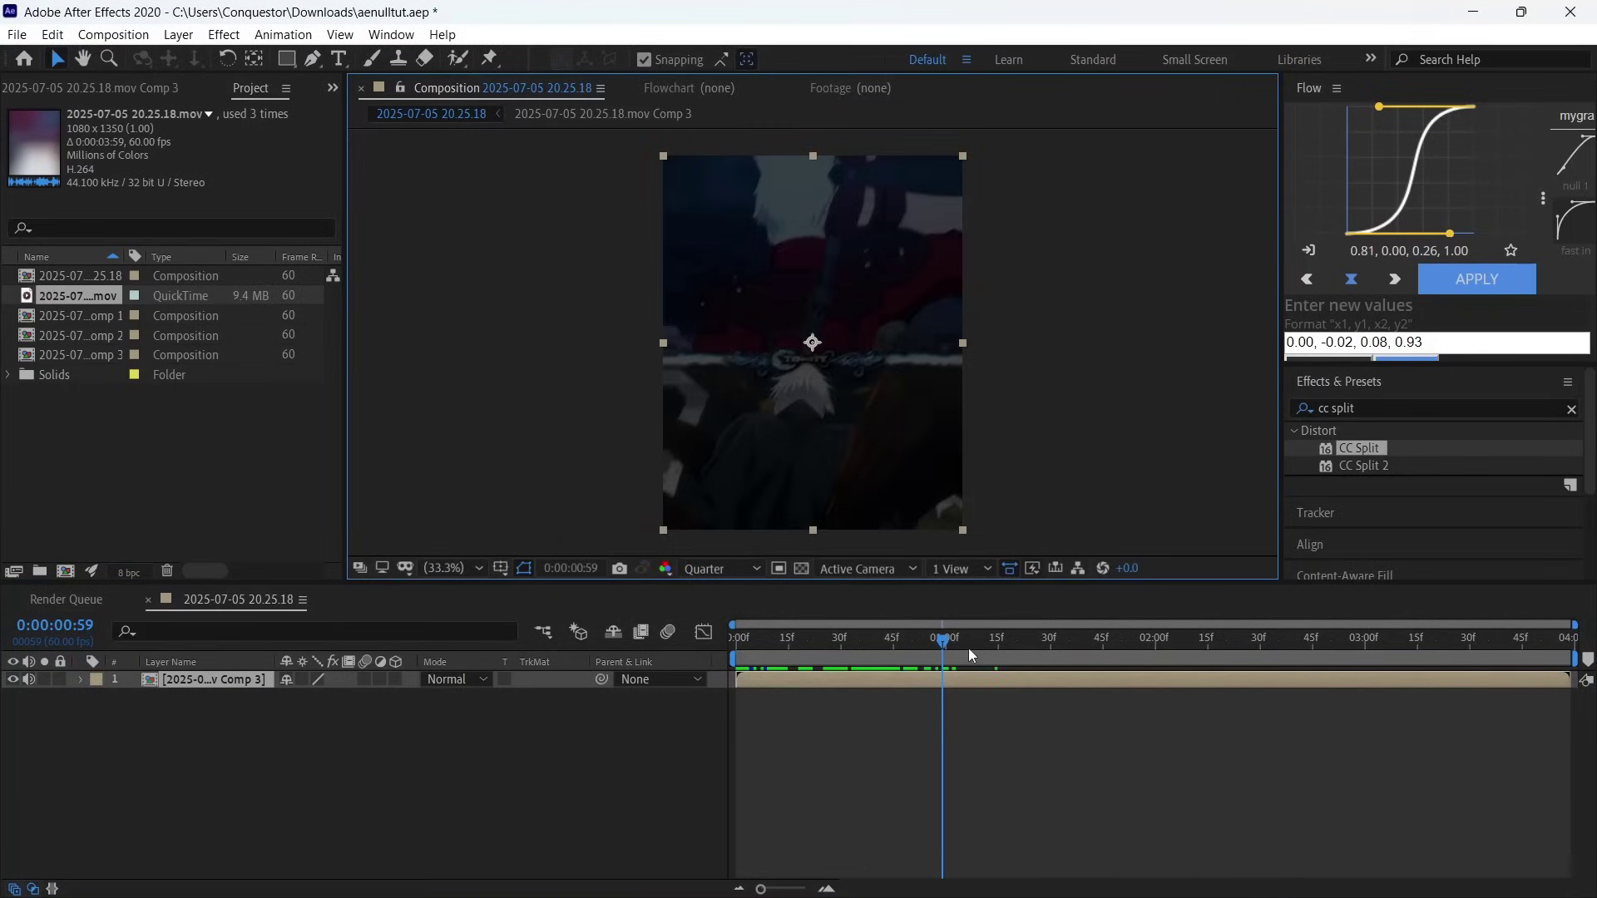
drag(968, 647, 1081, 655)
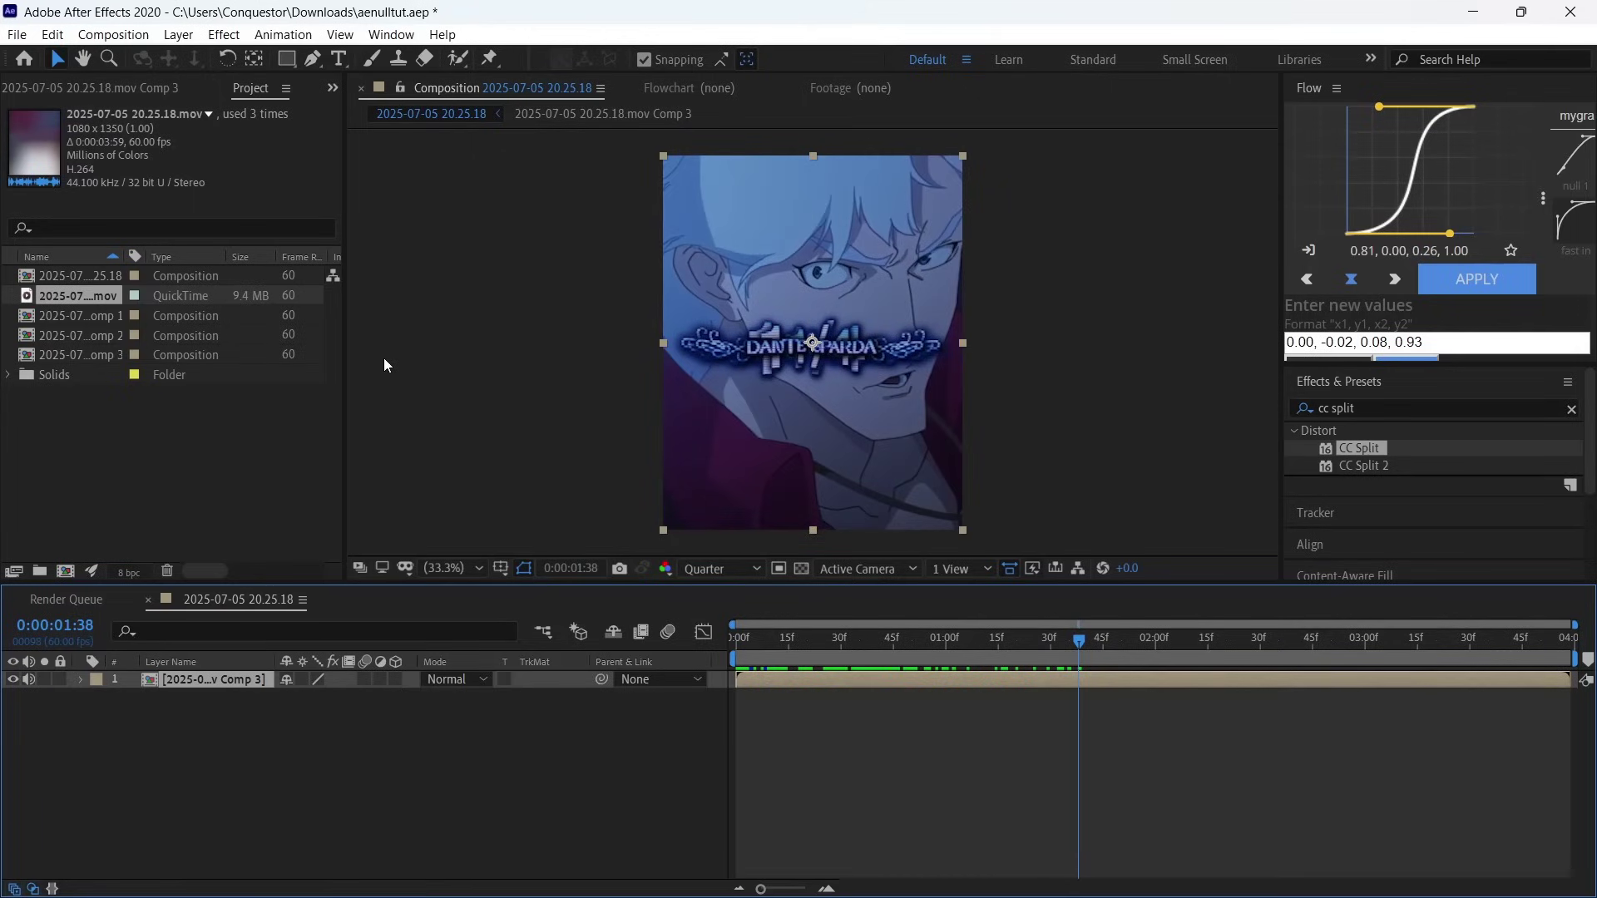
Step: Run the Create3DBox.jsx script and set the box width to 1080
click(10, 34)
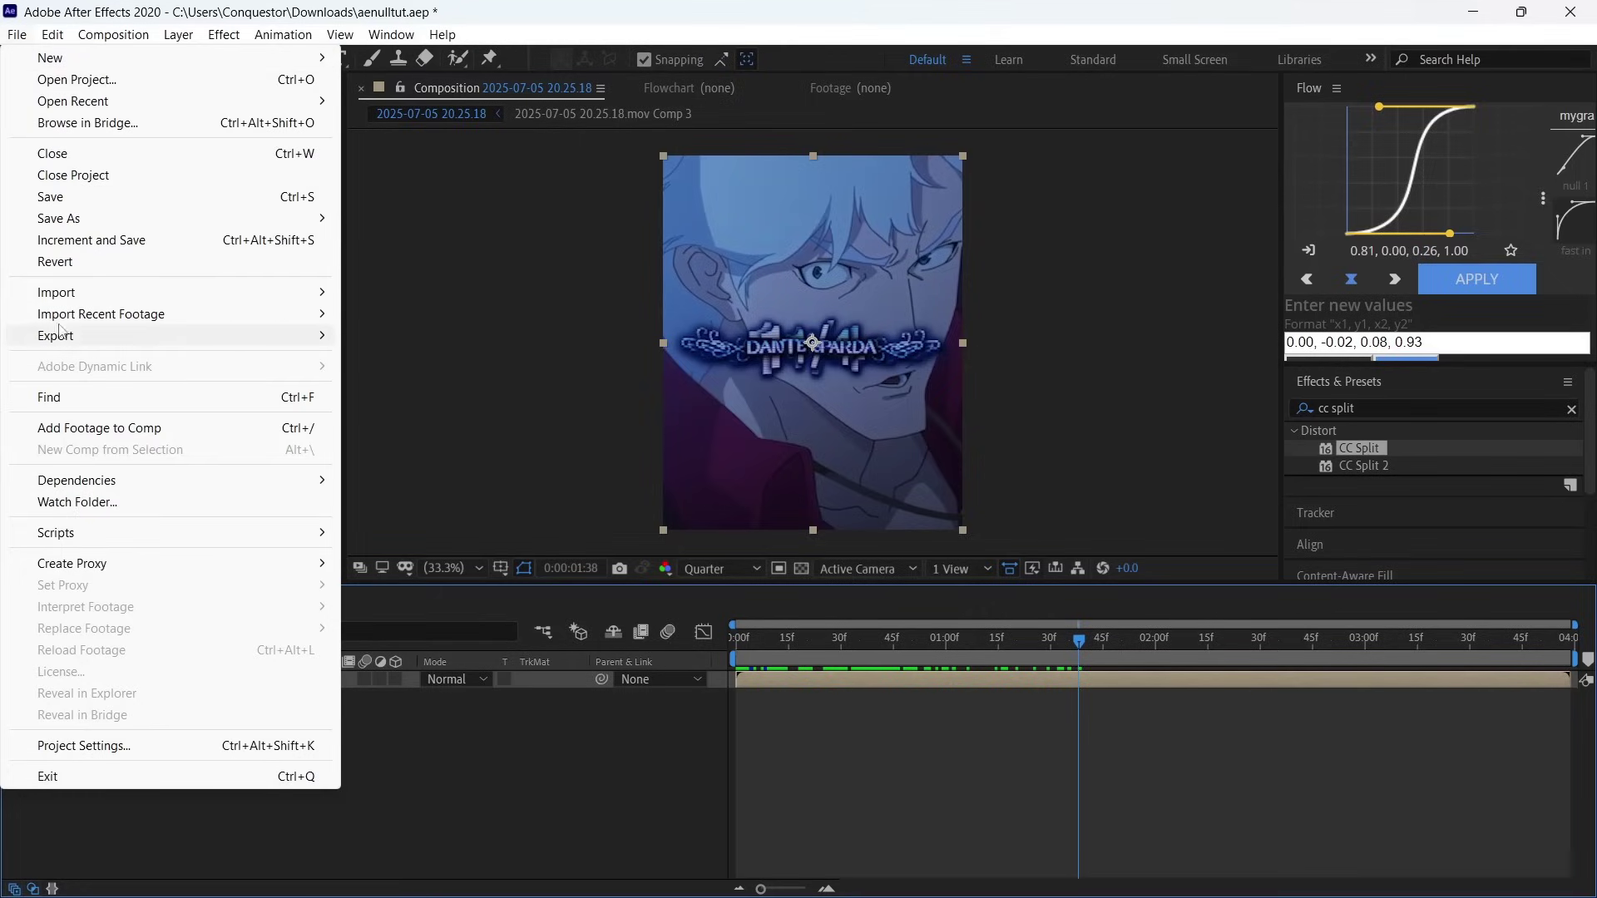
mouse_move(66, 532)
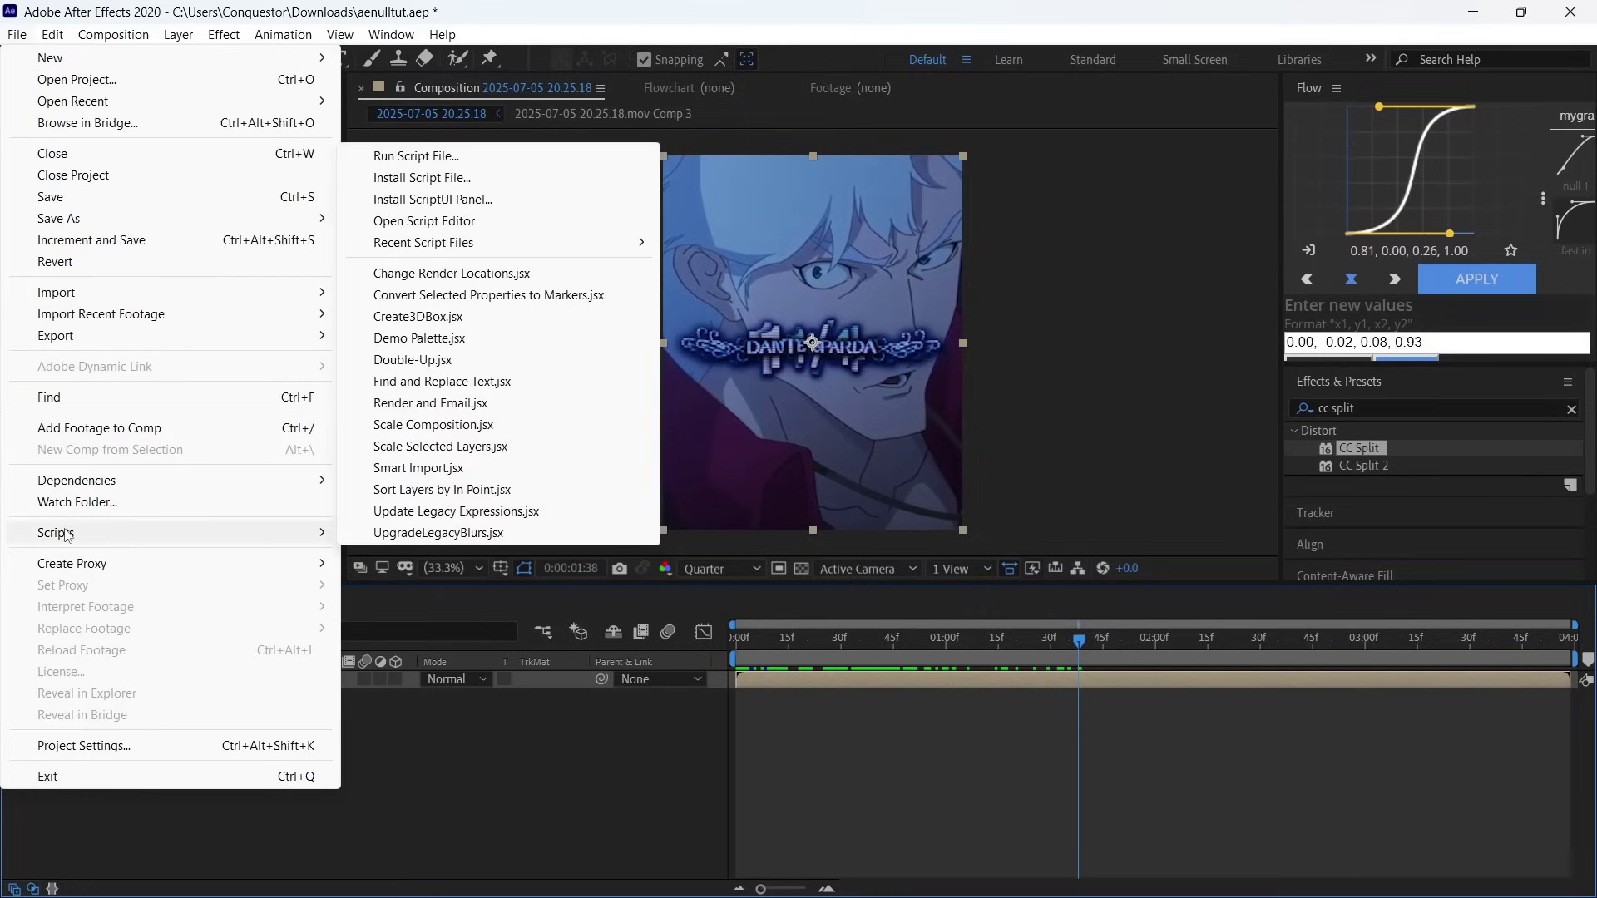
click(431, 321)
click(659, 392)
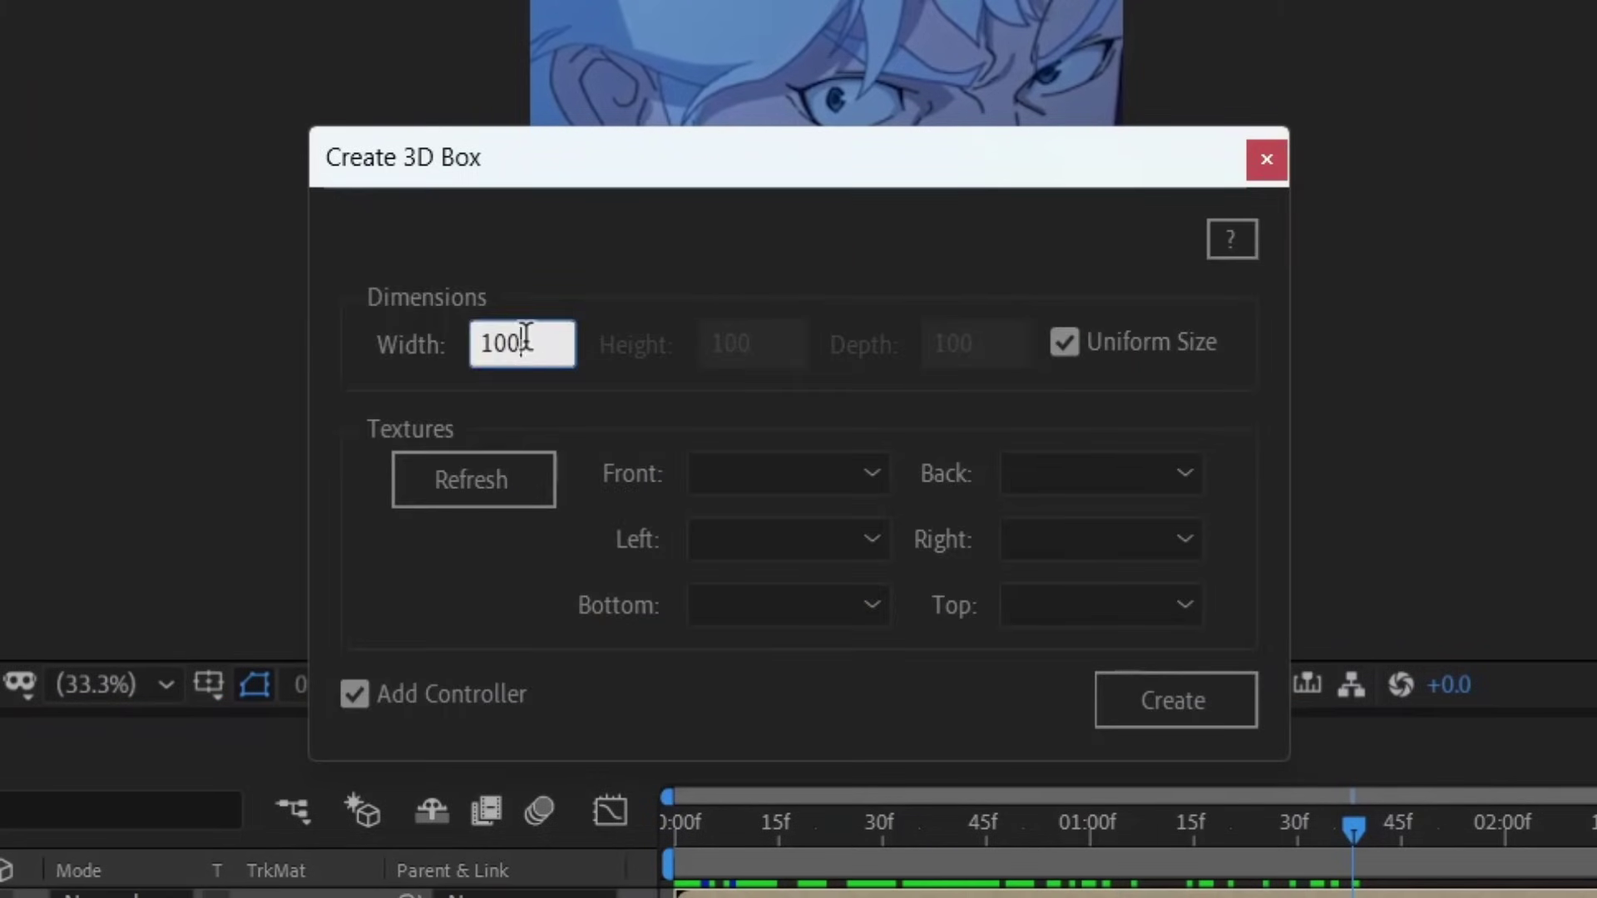
drag(525, 336, 421, 344)
text(1080)
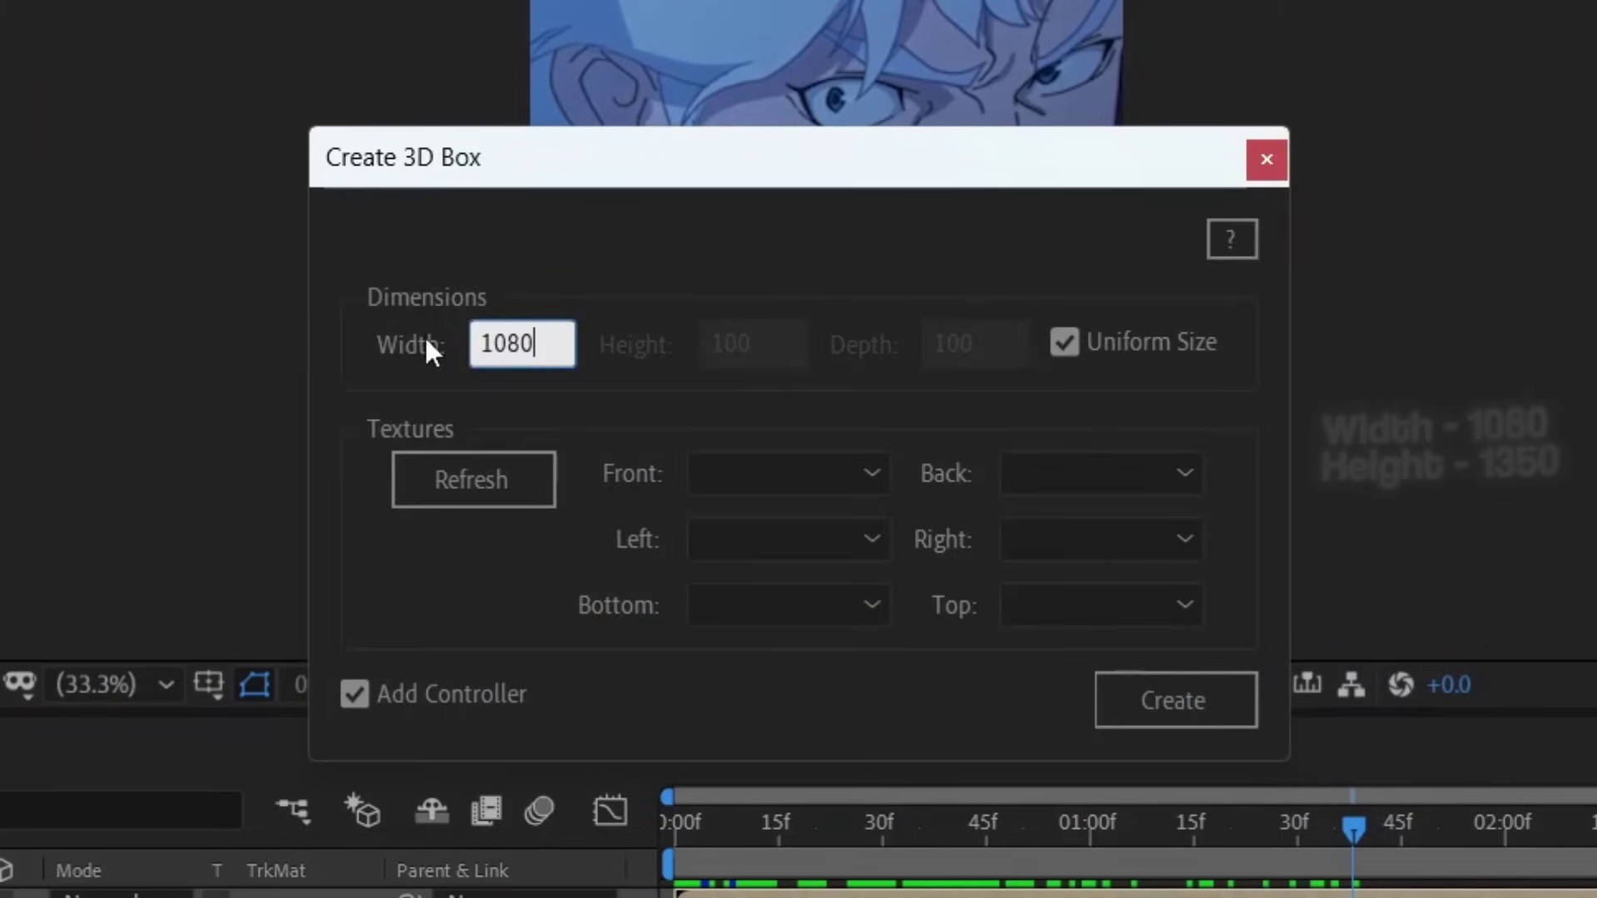
Step: Disable Uniform Size, set height 1350, load the comps as faces and create the box
click(1065, 342)
click(778, 341)
drag(778, 341, 637, 339)
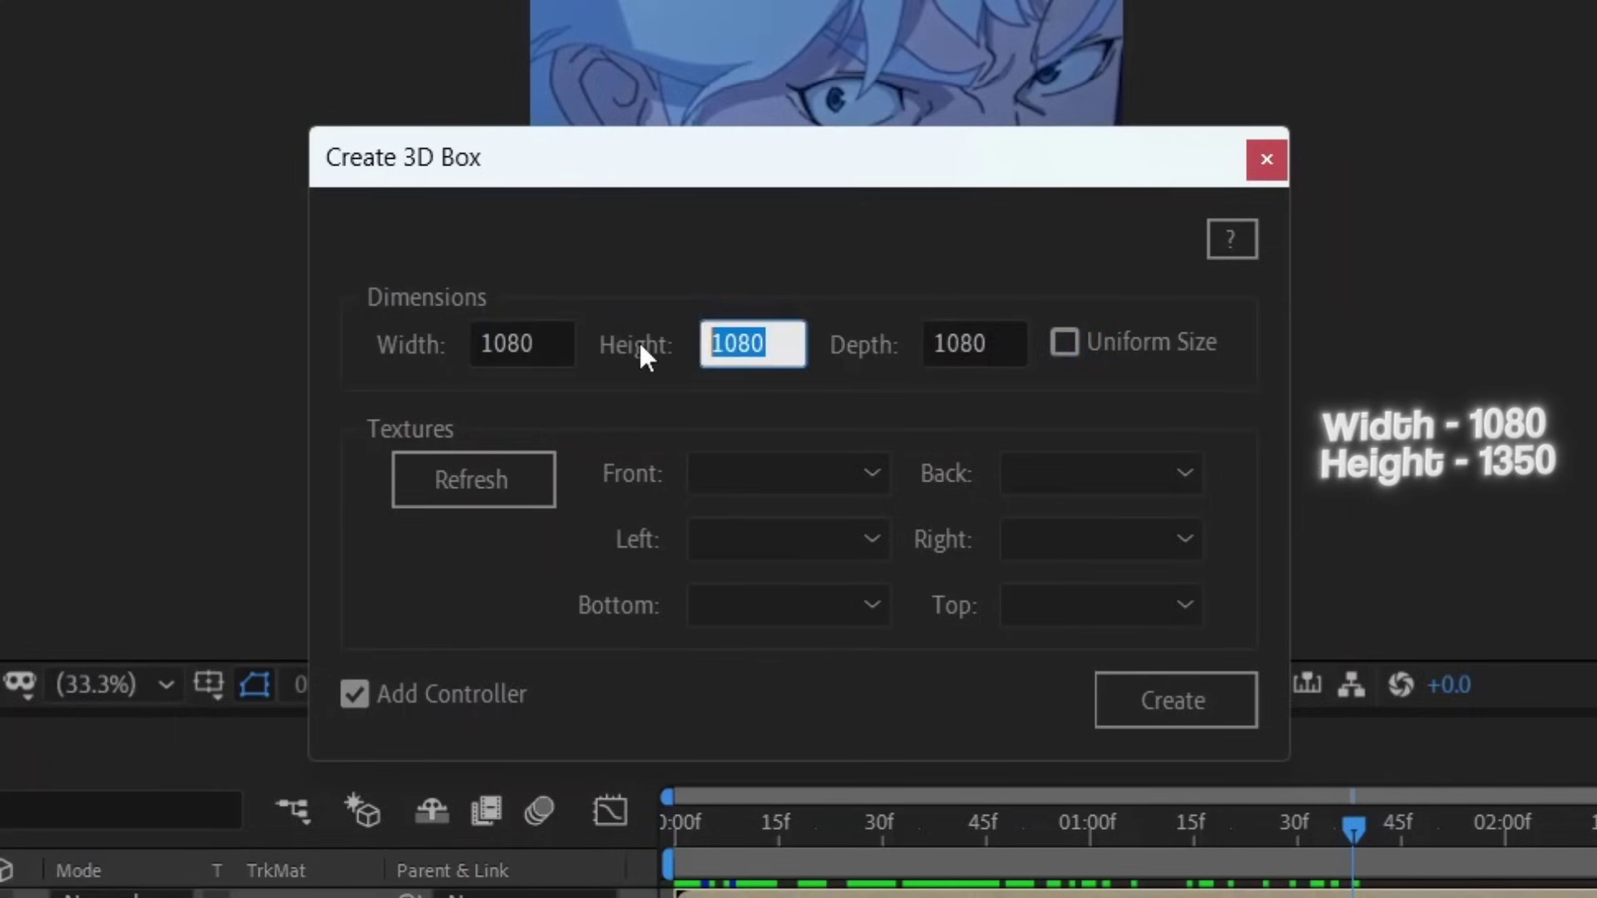
text(1350)
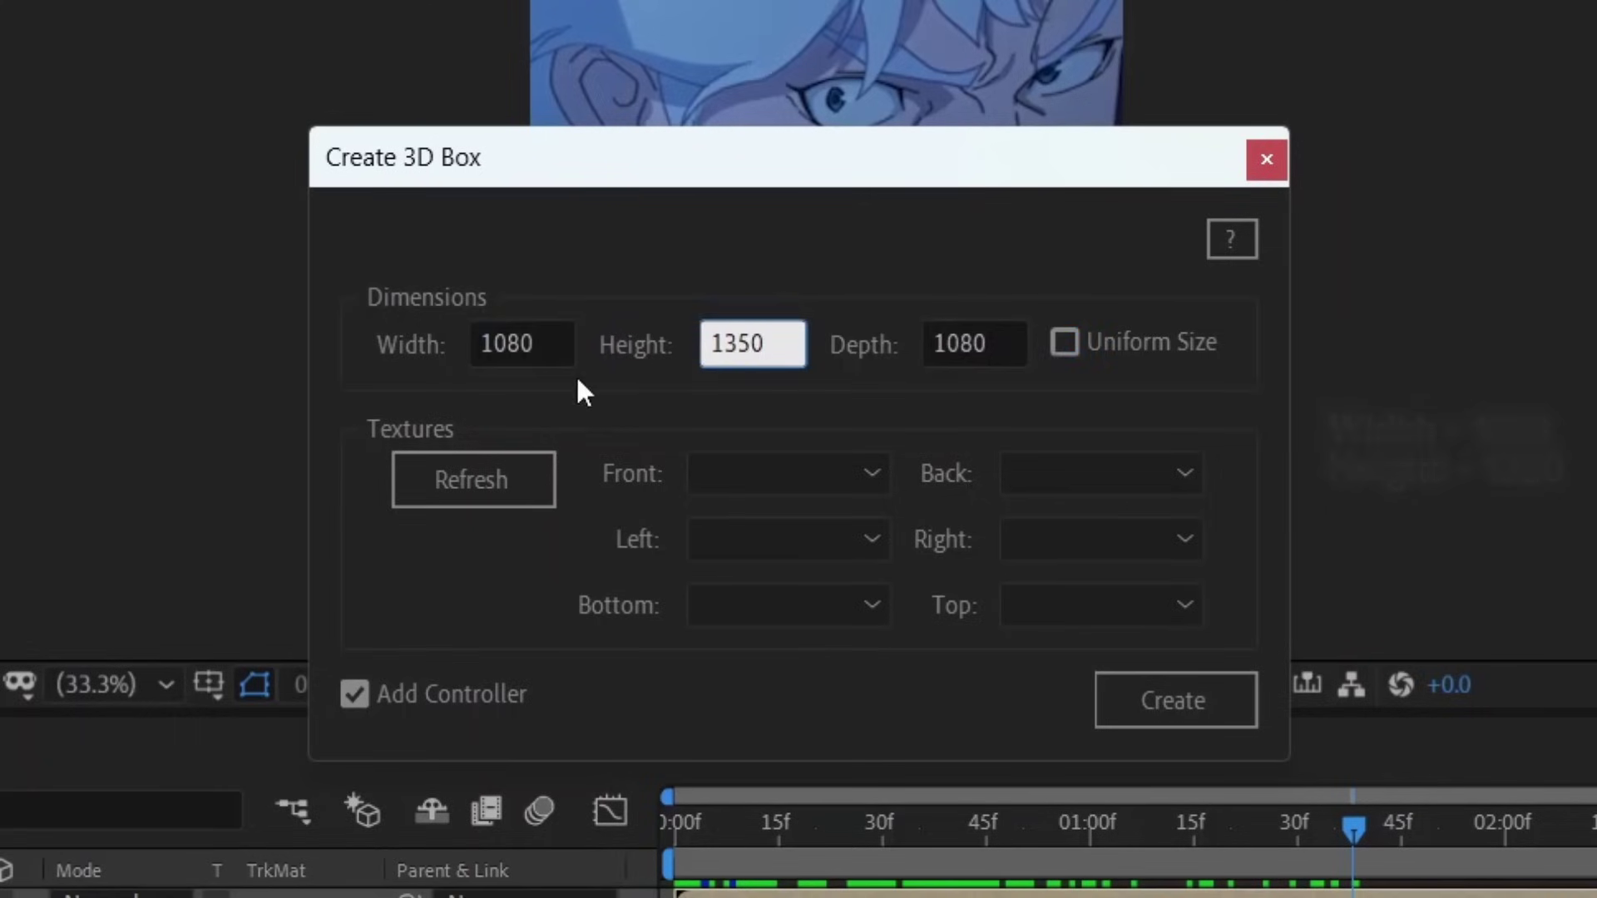
click(530, 483)
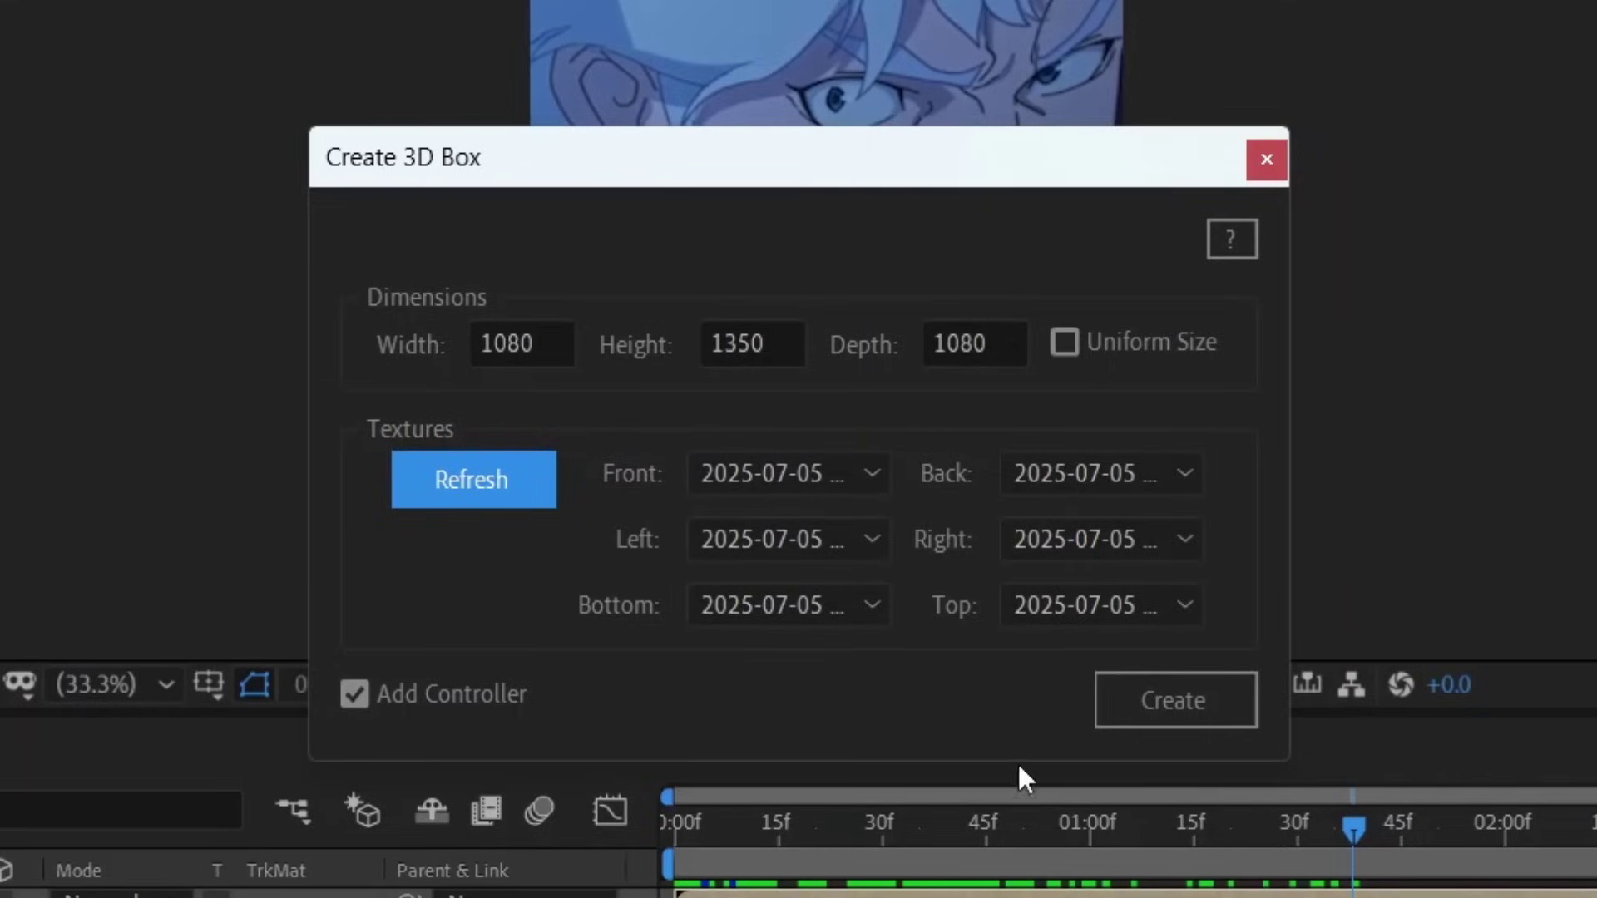
click(1115, 701)
Step: Add a two-node Camera 1 with the default 20 mm focal length
click(1266, 159)
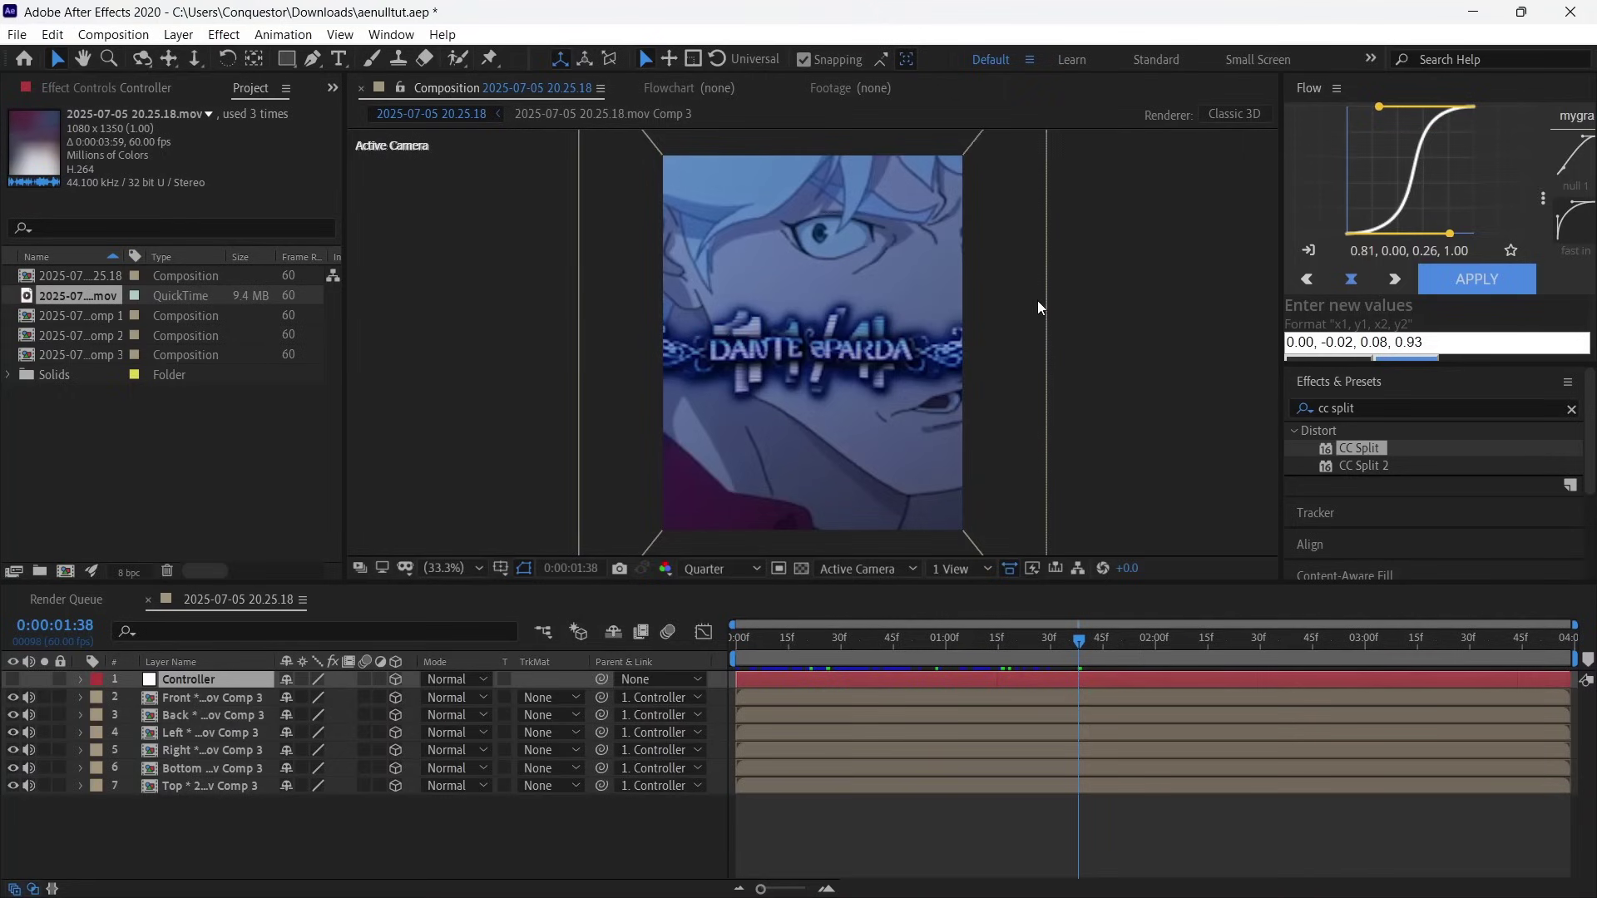
click(770, 638)
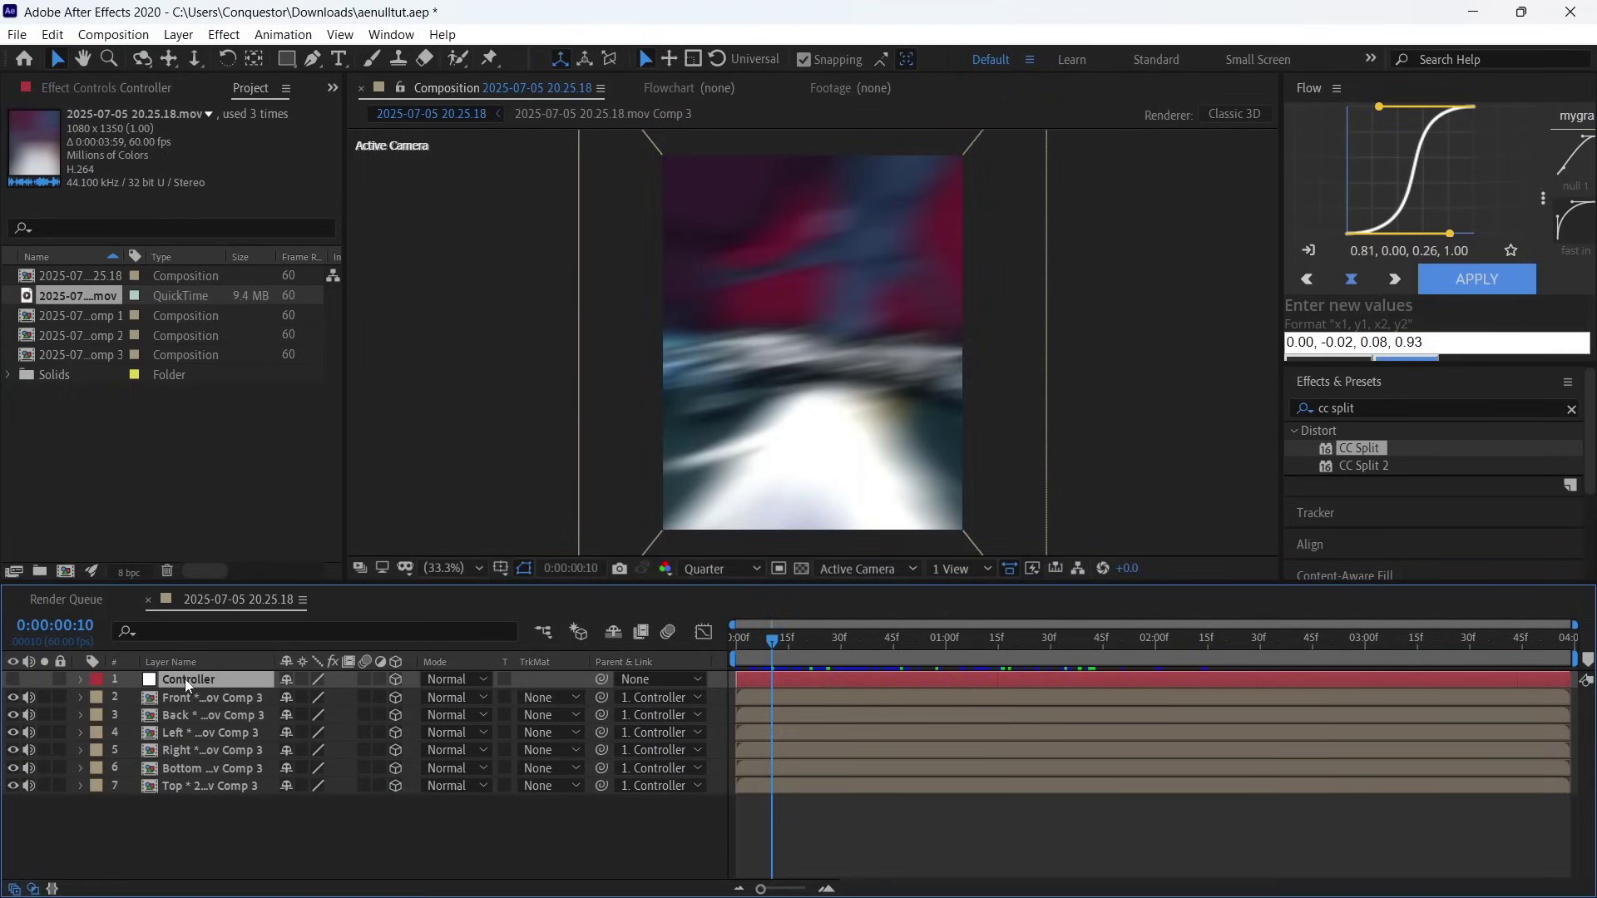
drag(803, 642, 976, 641)
right_click(449, 867)
mouse_move(490, 632)
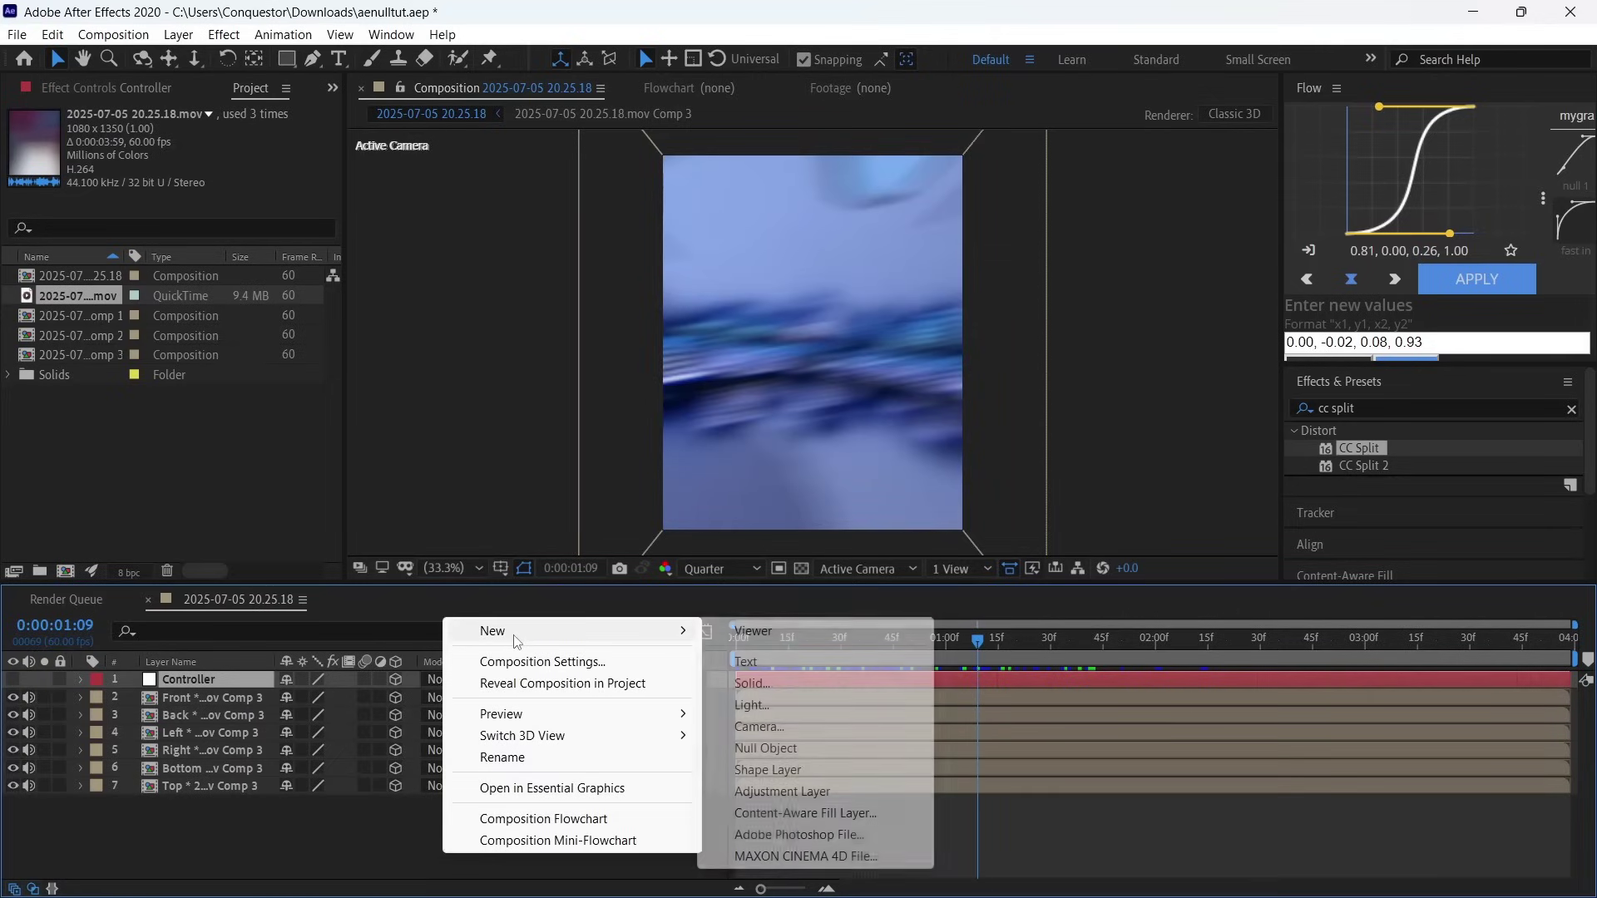
click(765, 726)
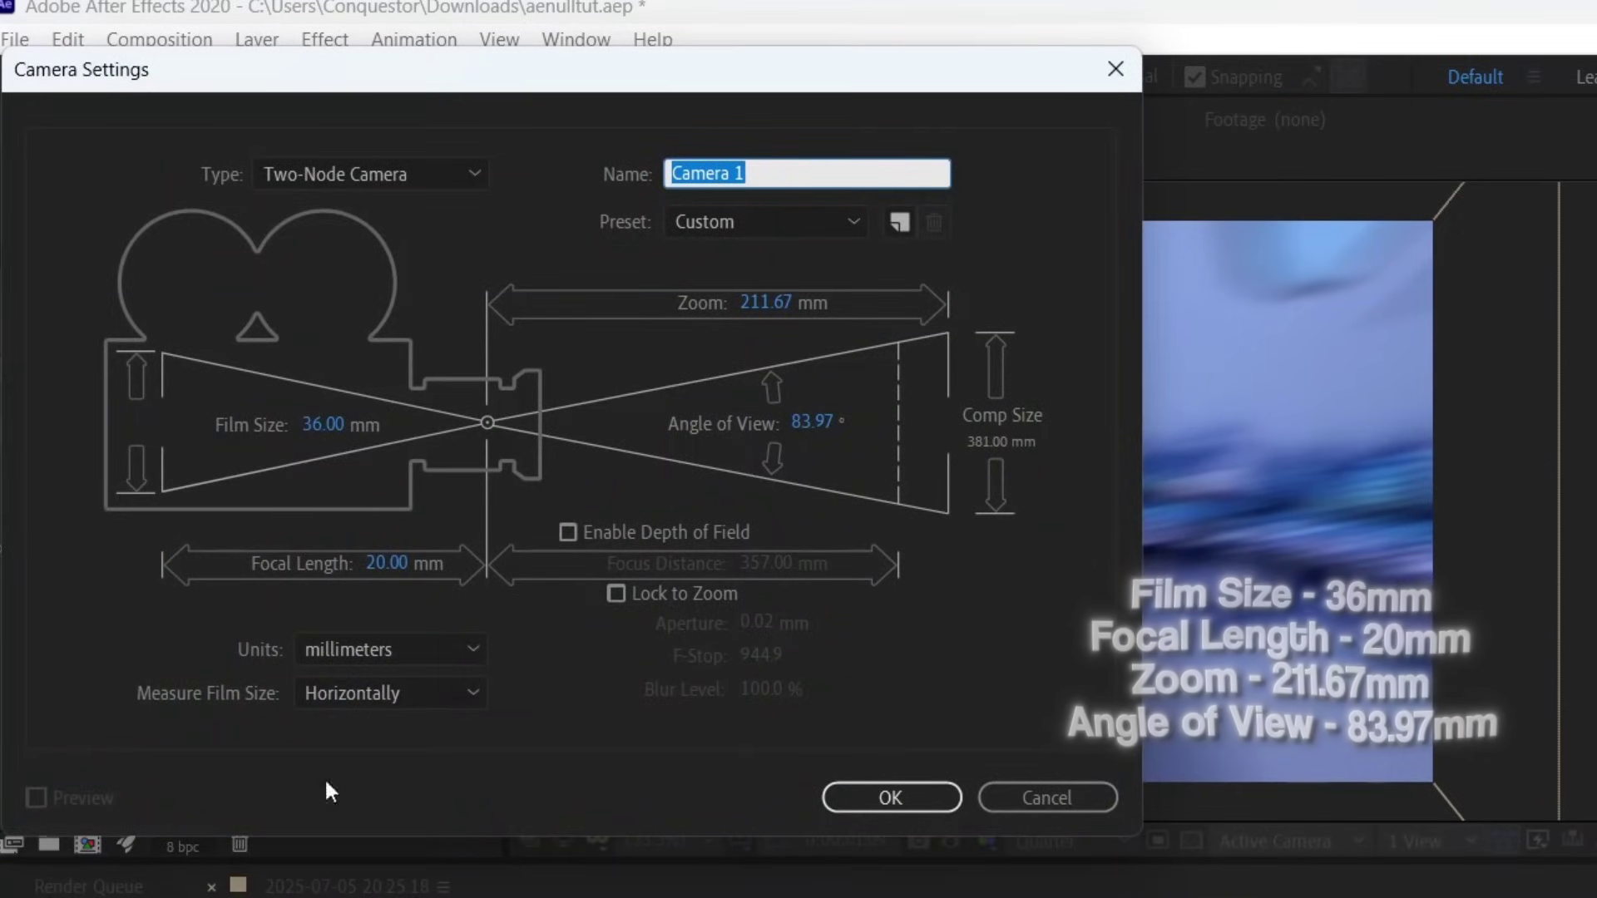
click(875, 806)
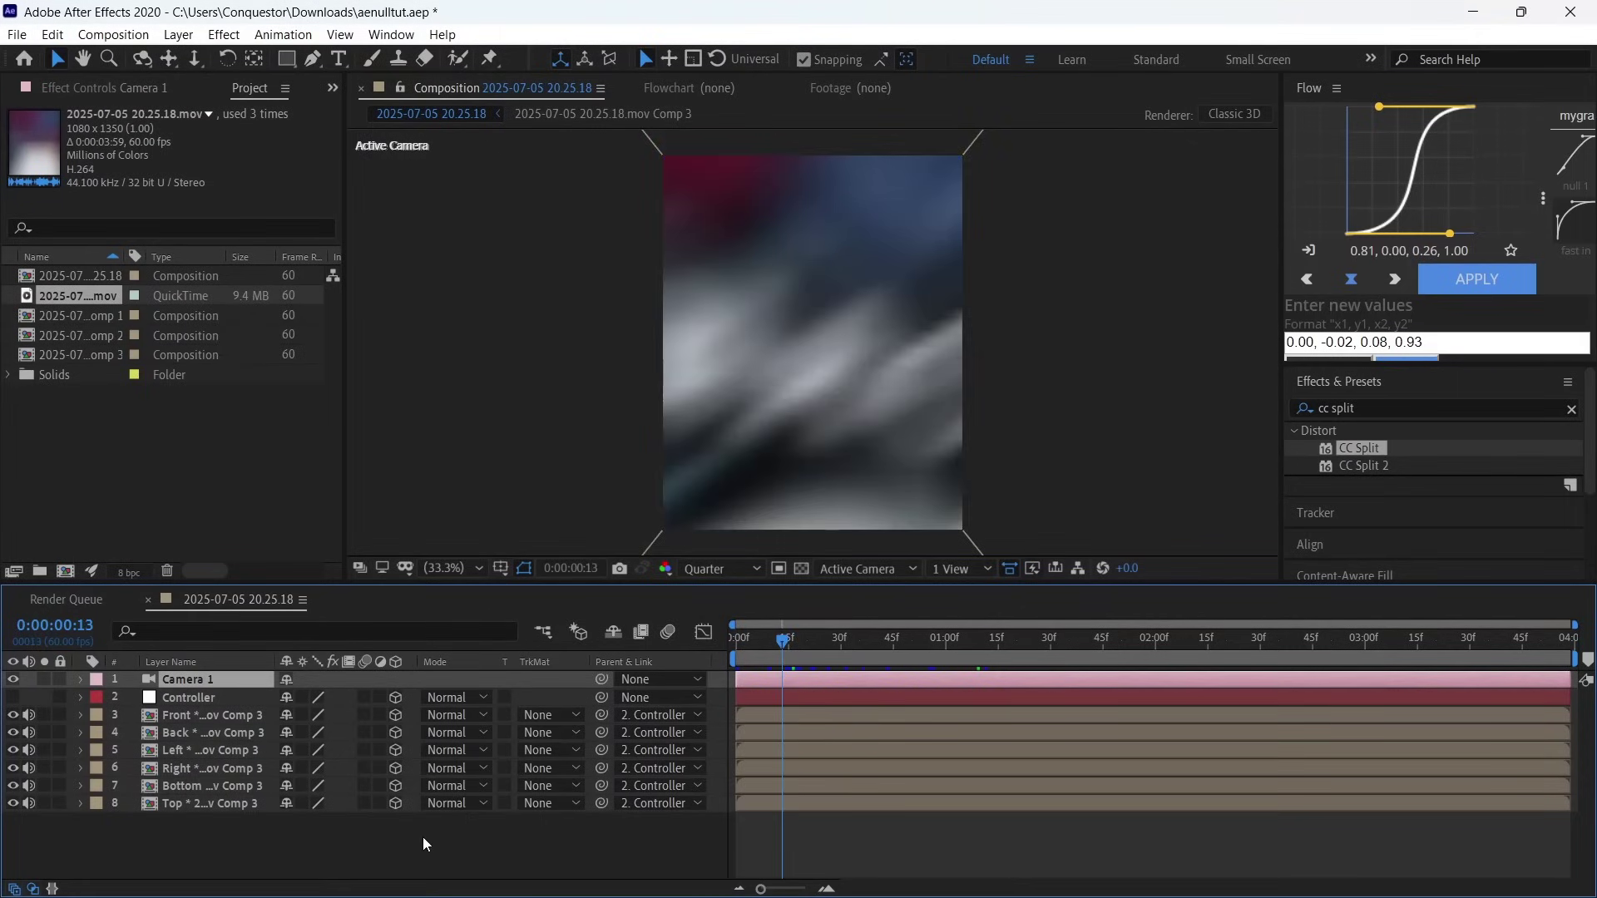
Step: Add a new Null 9 object layer to the composition
right_click(422, 837)
mouse_move(463, 613)
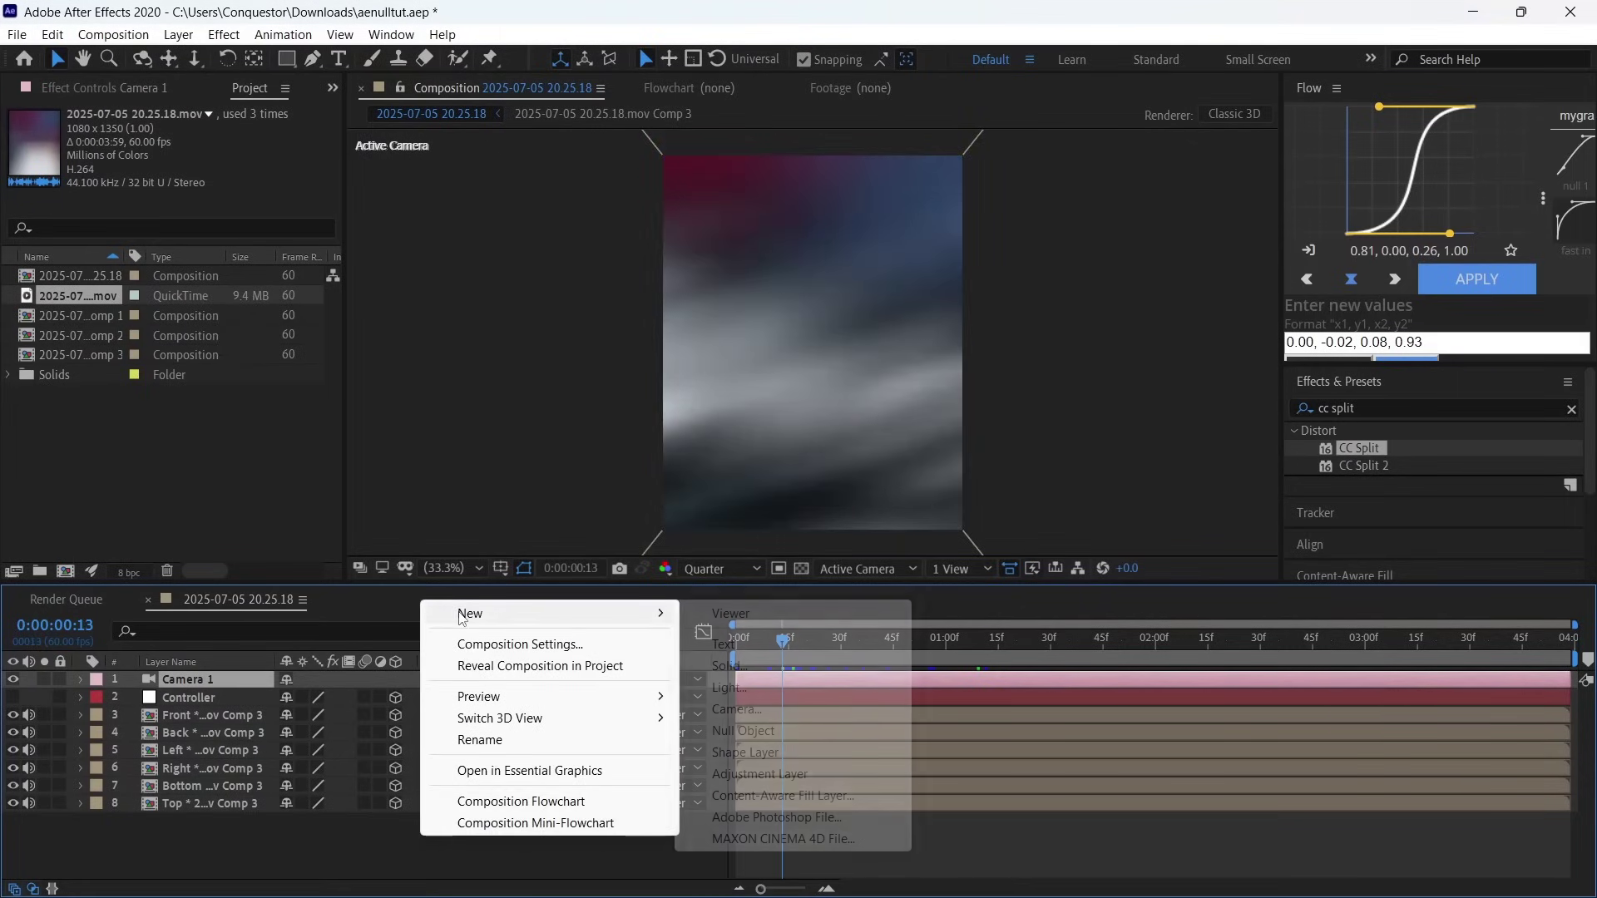
click(734, 729)
click(571, 857)
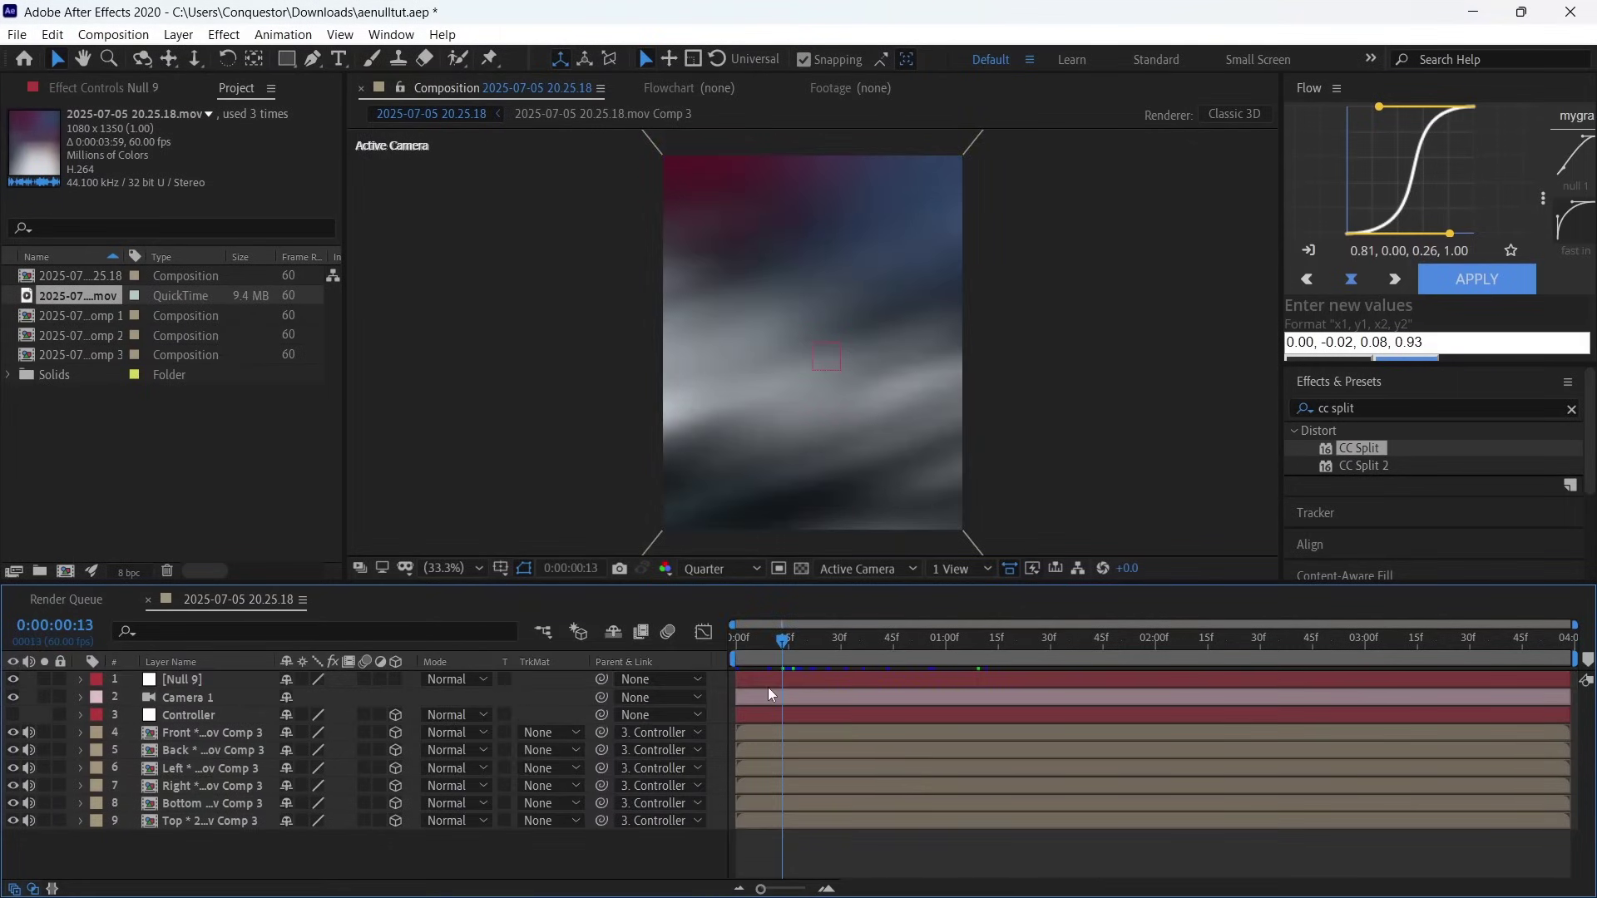
Step: Add composition markers at the two- and three-second points
drag(806, 646, 948, 661)
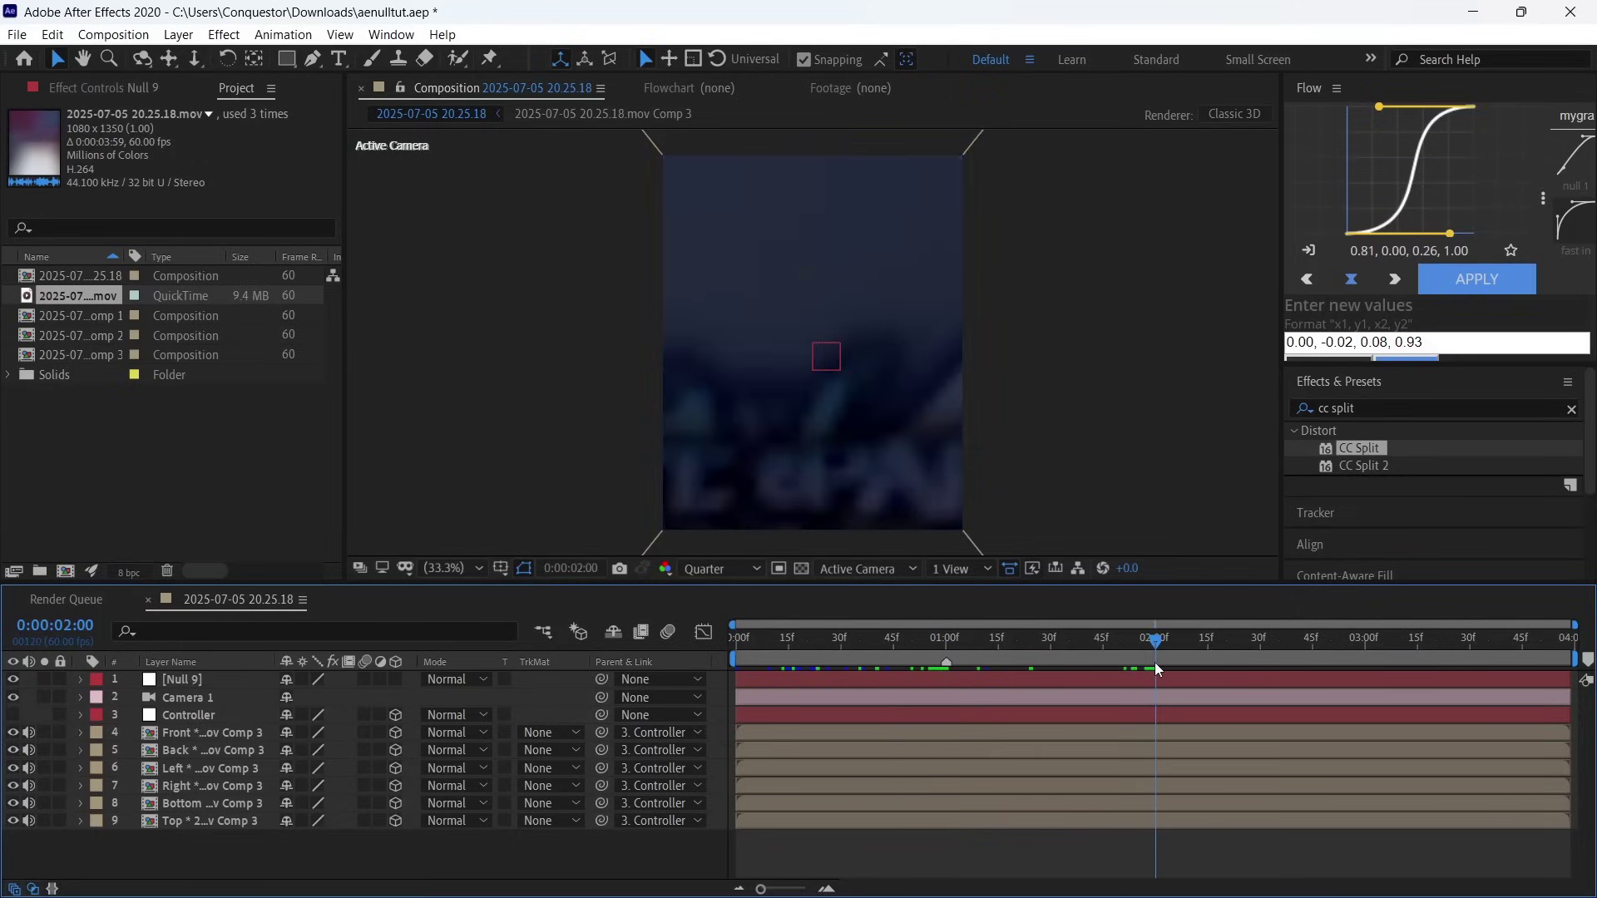
key(KP_Multiply)
click(1273, 640)
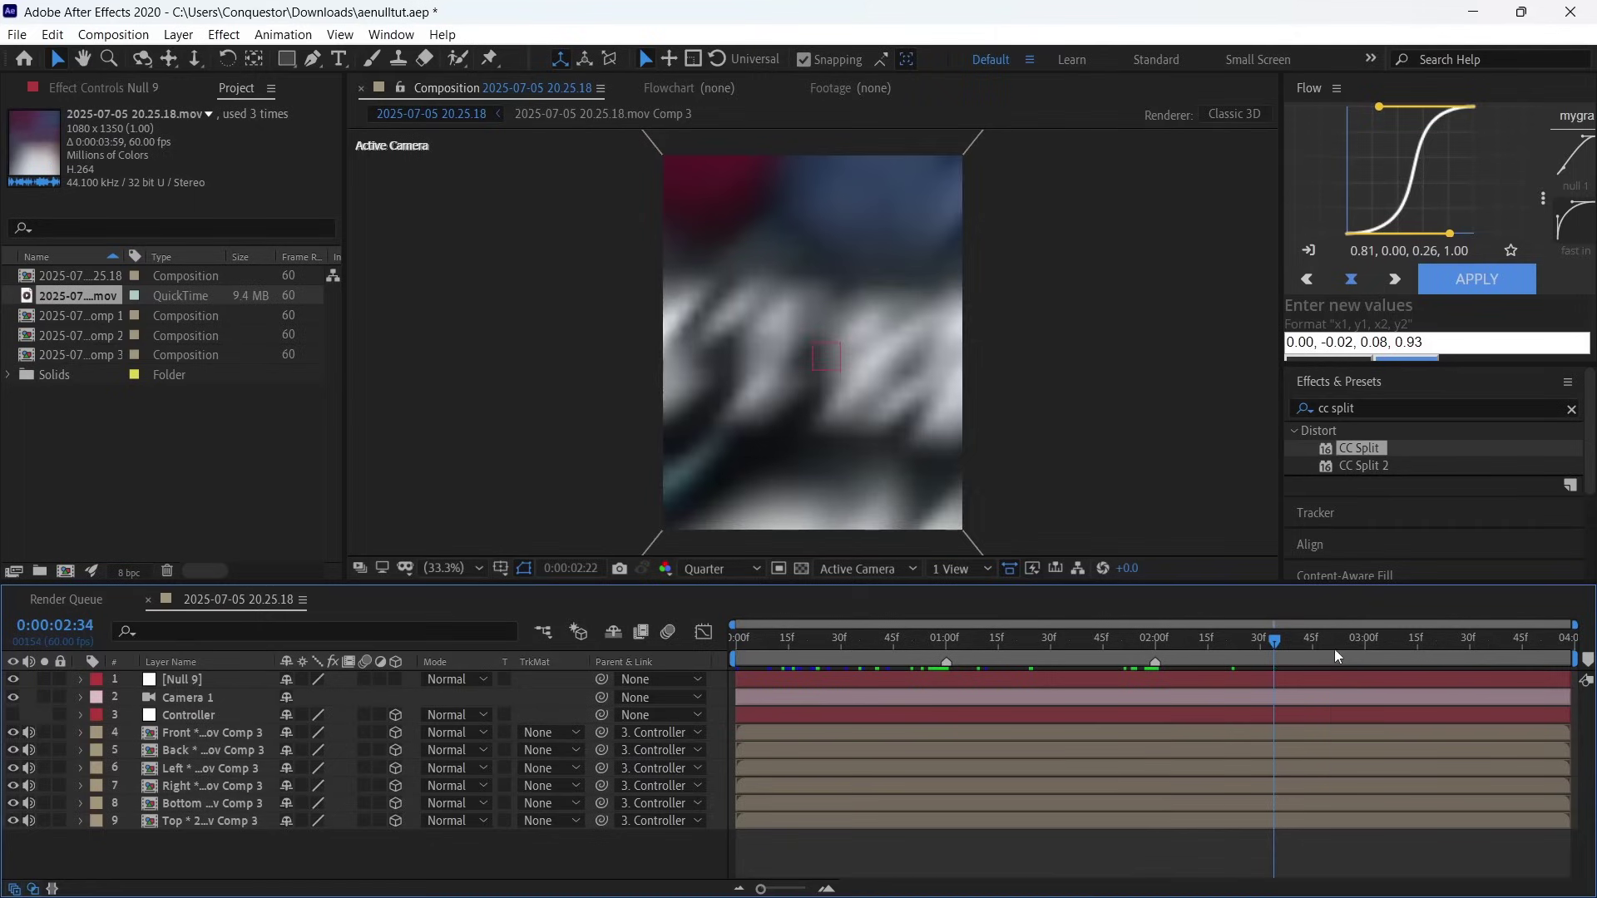
mouse_move(1340, 652)
mouse_down()
mouse_move(1365, 661)
mouse_move(1314, 644)
mouse_move(1122, 650)
mouse_move(546, 711)
mouse_up()
key(KP_Multiply)
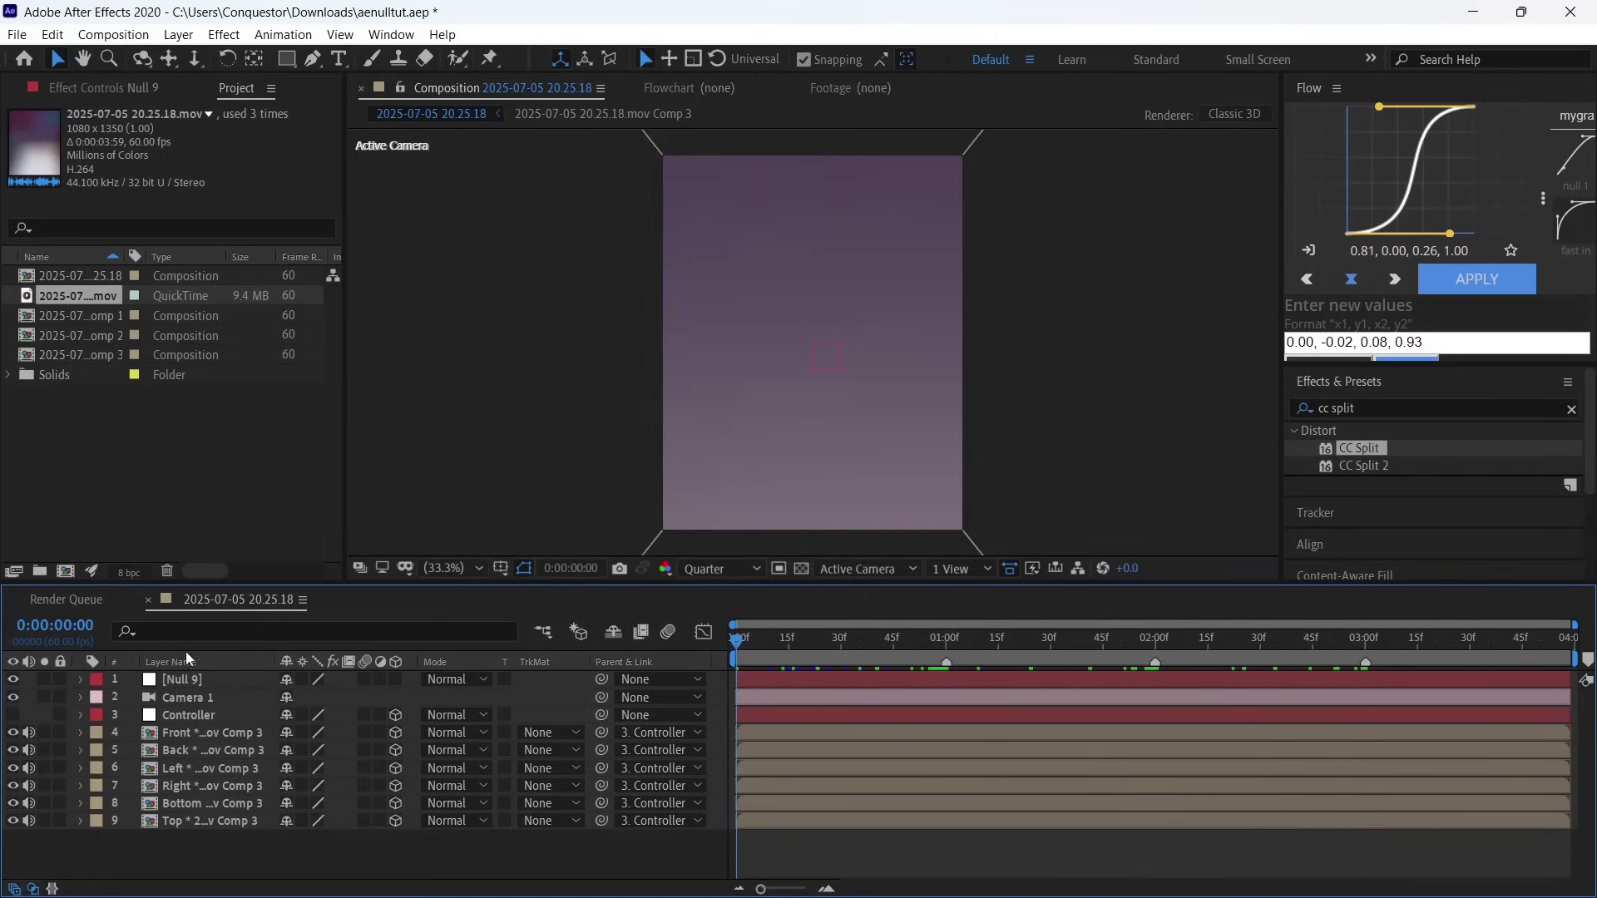
Step: Make Null 9 a 3D layer and parent Camera 1 to it
click(397, 679)
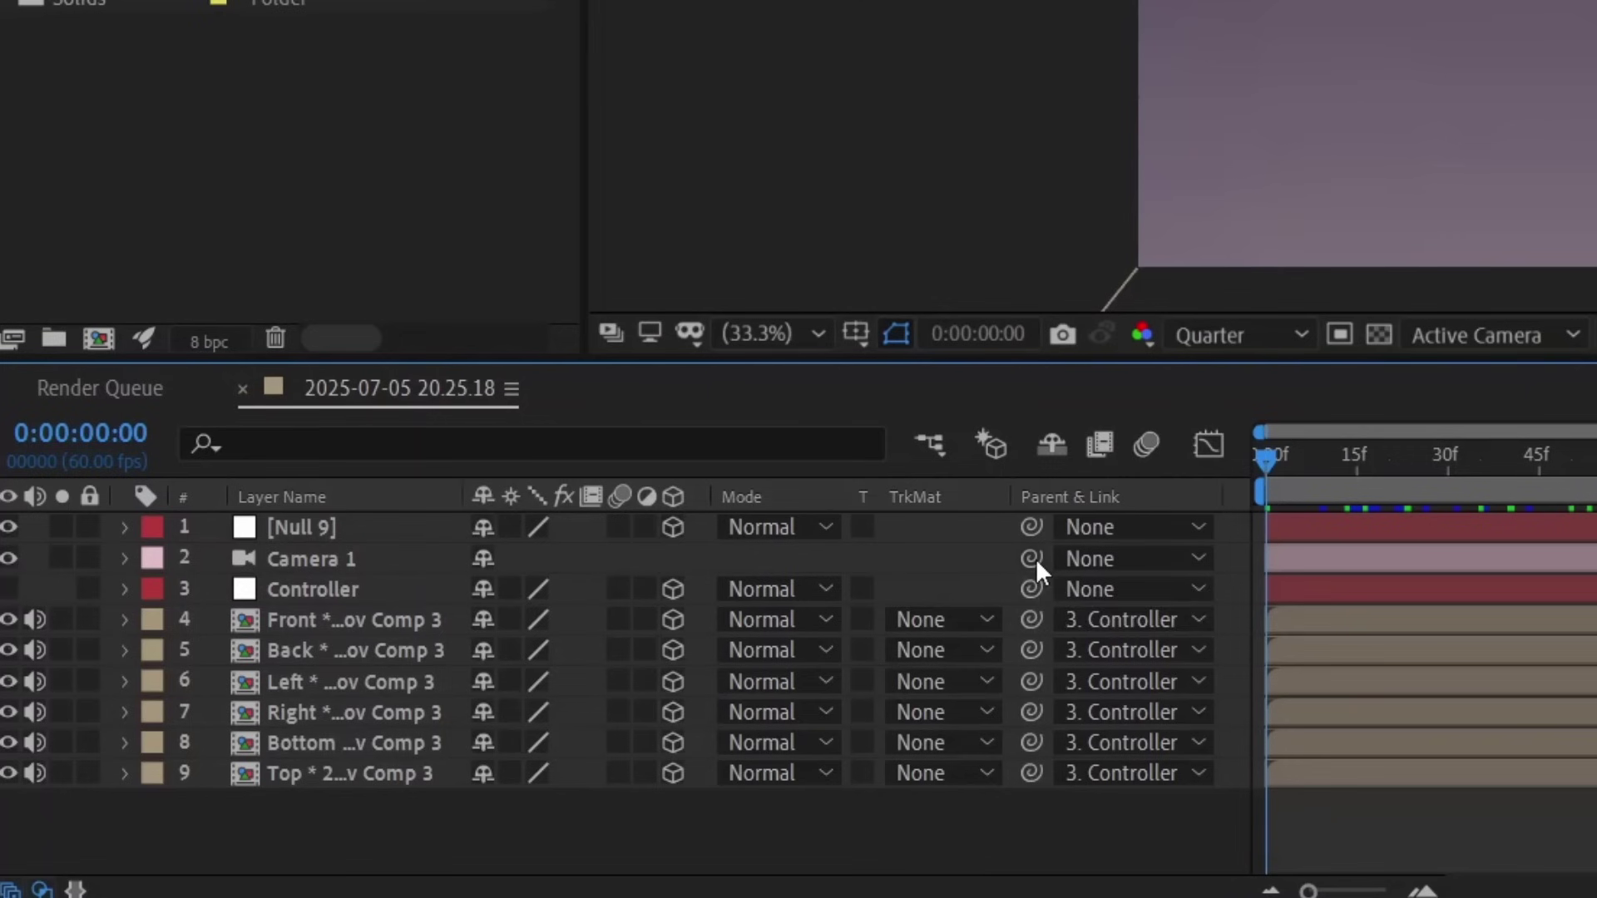
drag(601, 699, 210, 672)
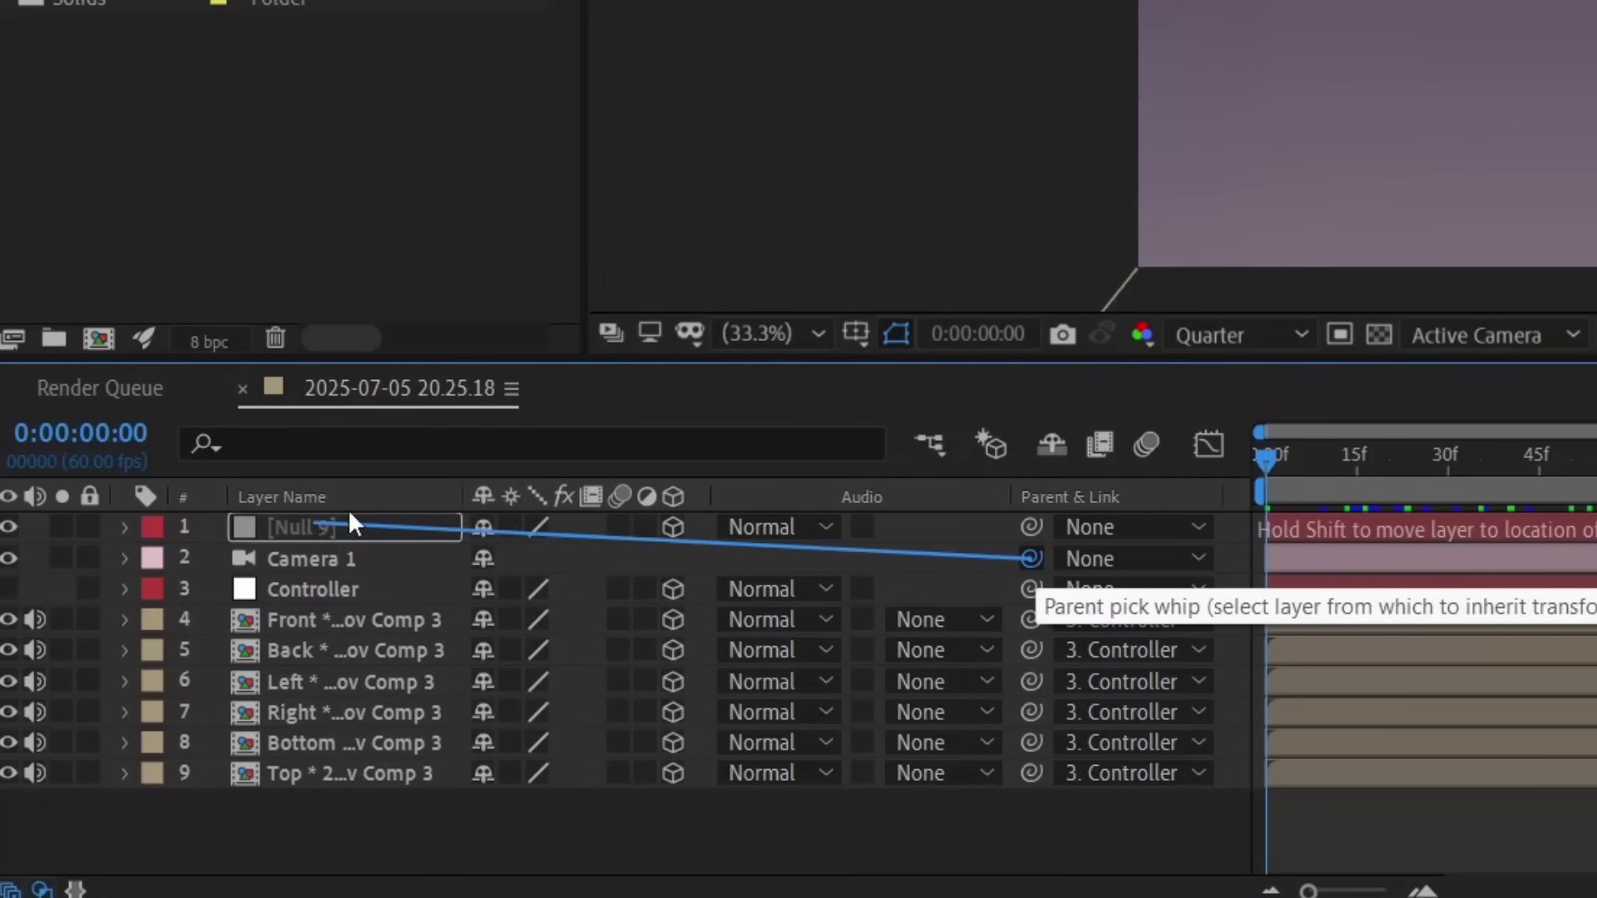
drag(354, 524, 354, 526)
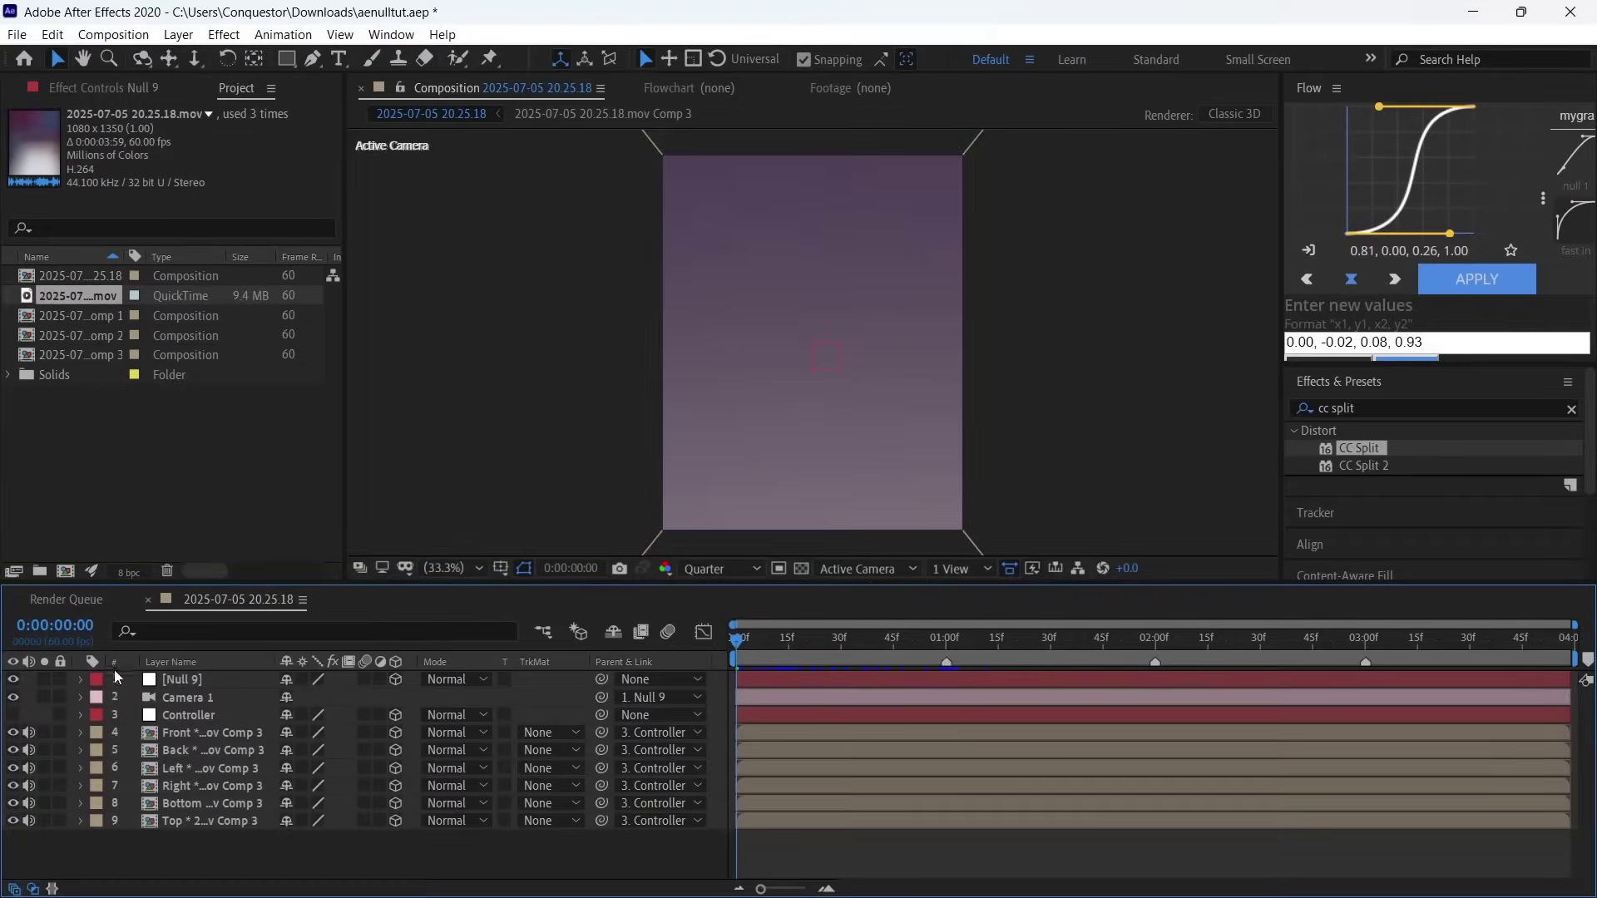
Step: Keyframe Null 9's Anchor Point depth from 557 at 0 s to 1296 at one second
click(81, 679)
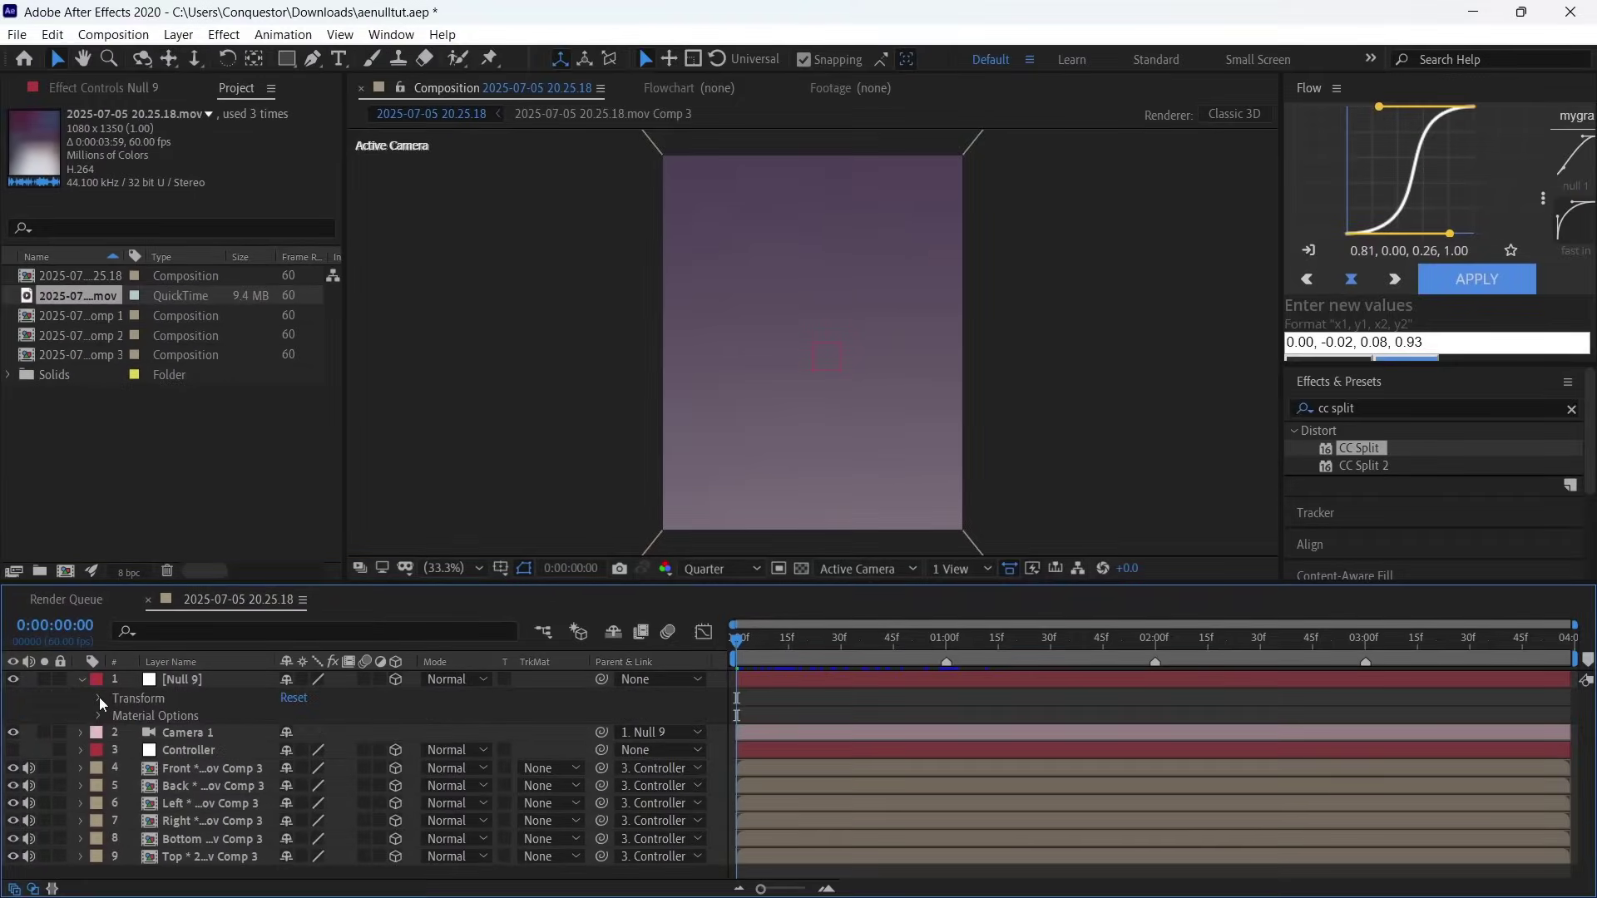
click(98, 698)
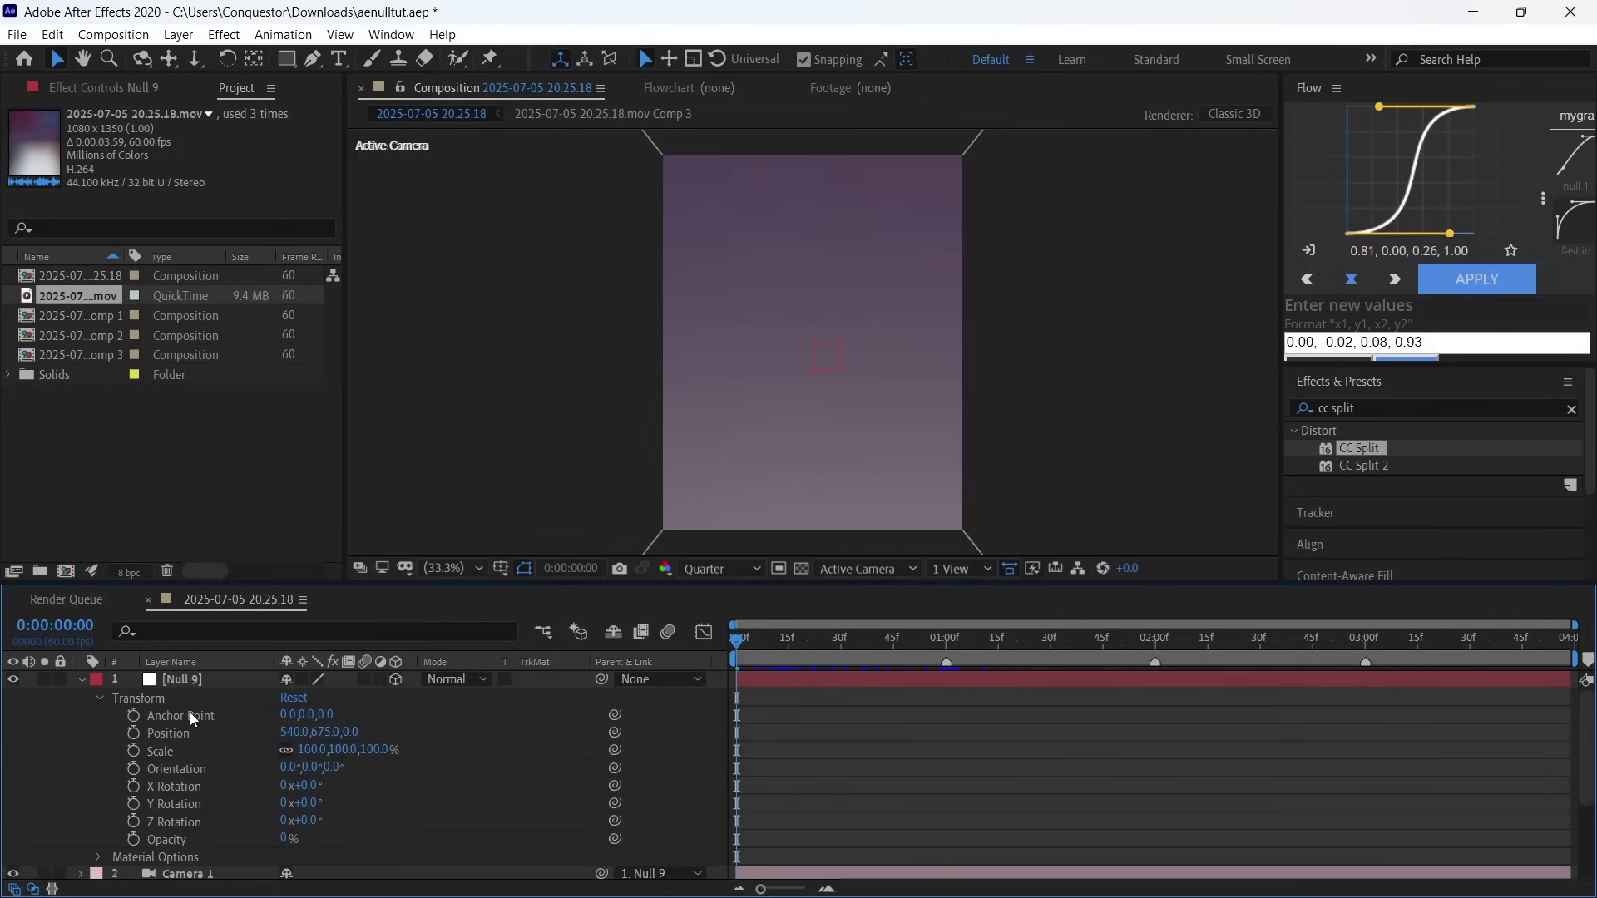
click(133, 719)
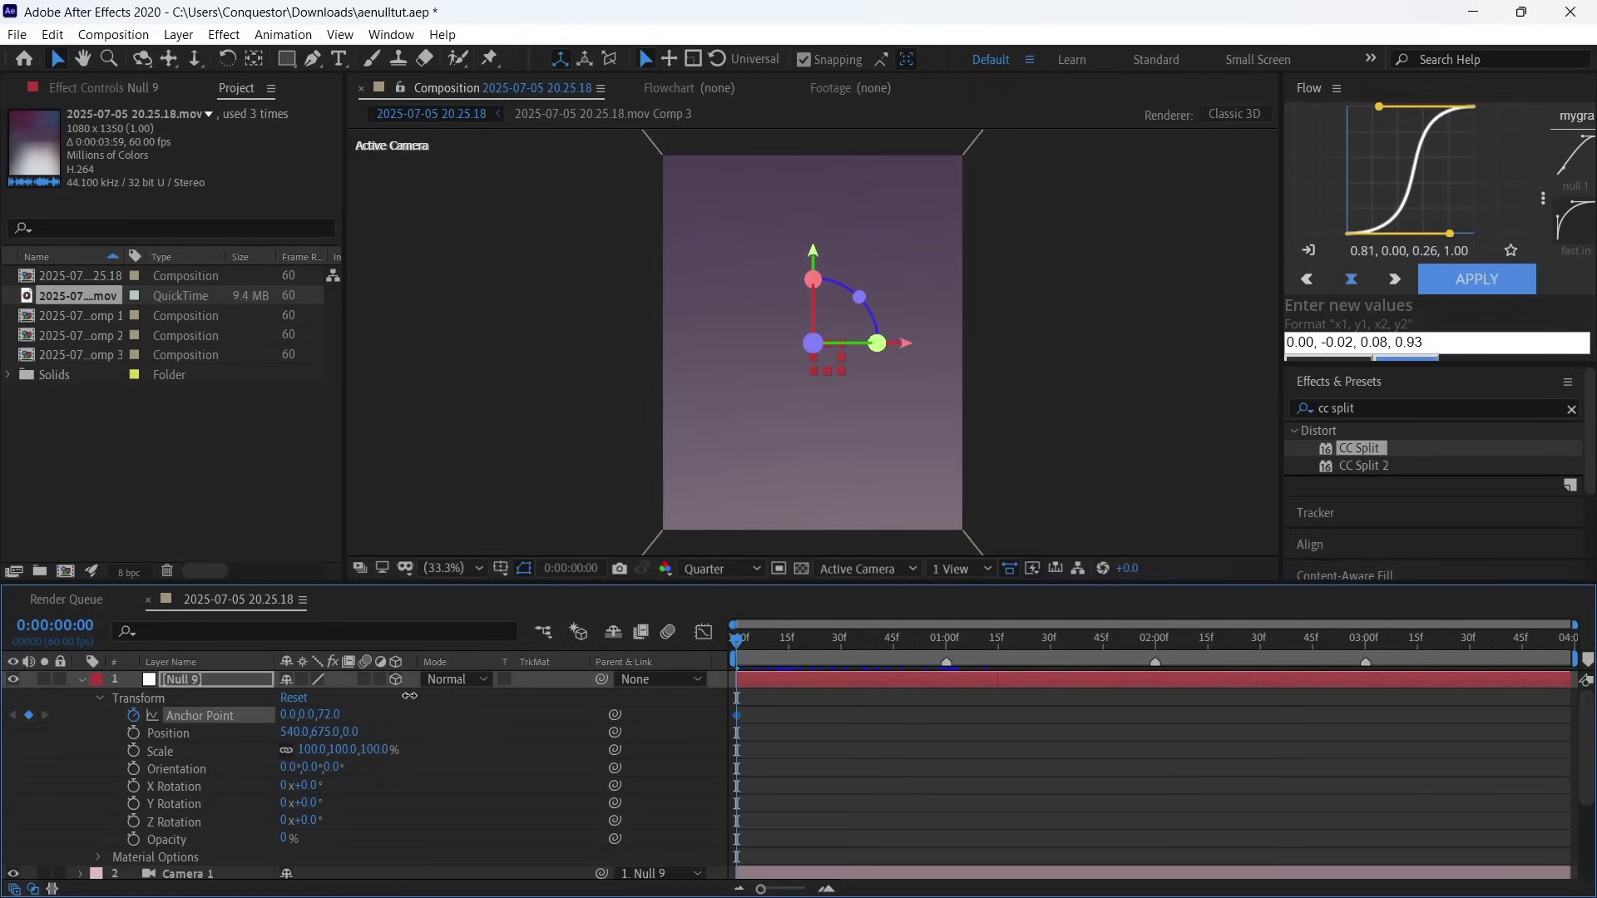
drag(409, 695, 945, 665)
drag(340, 720, 1185, 652)
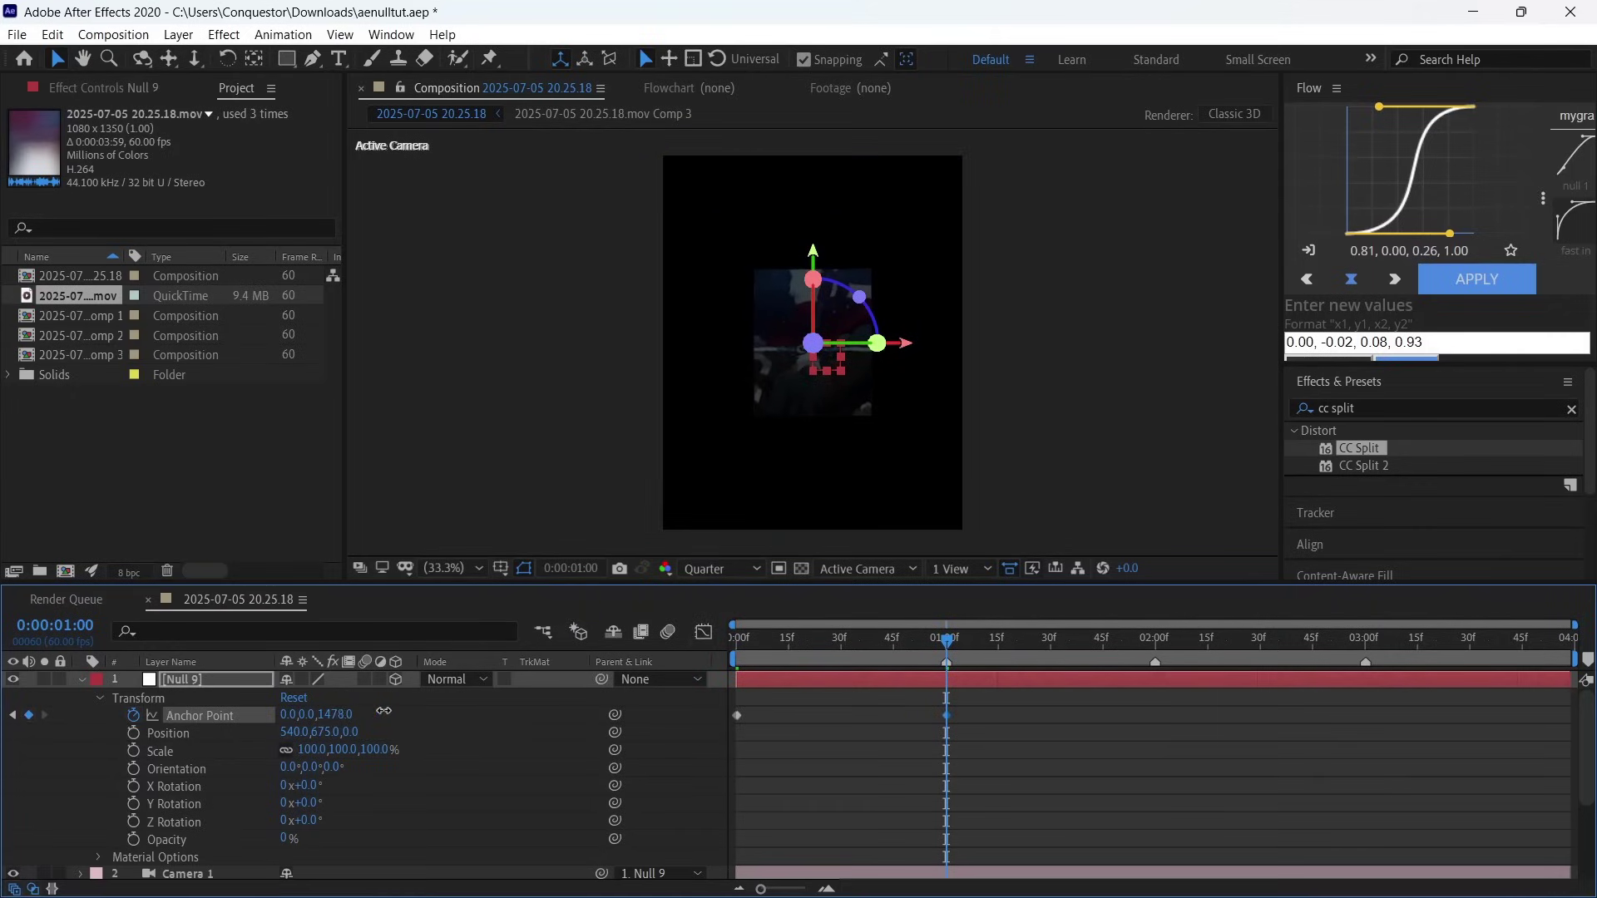
Step: Apply Easy Ease to both Anchor Point keyframes and preview the push-in from frame 0
click(886, 741)
click(815, 655)
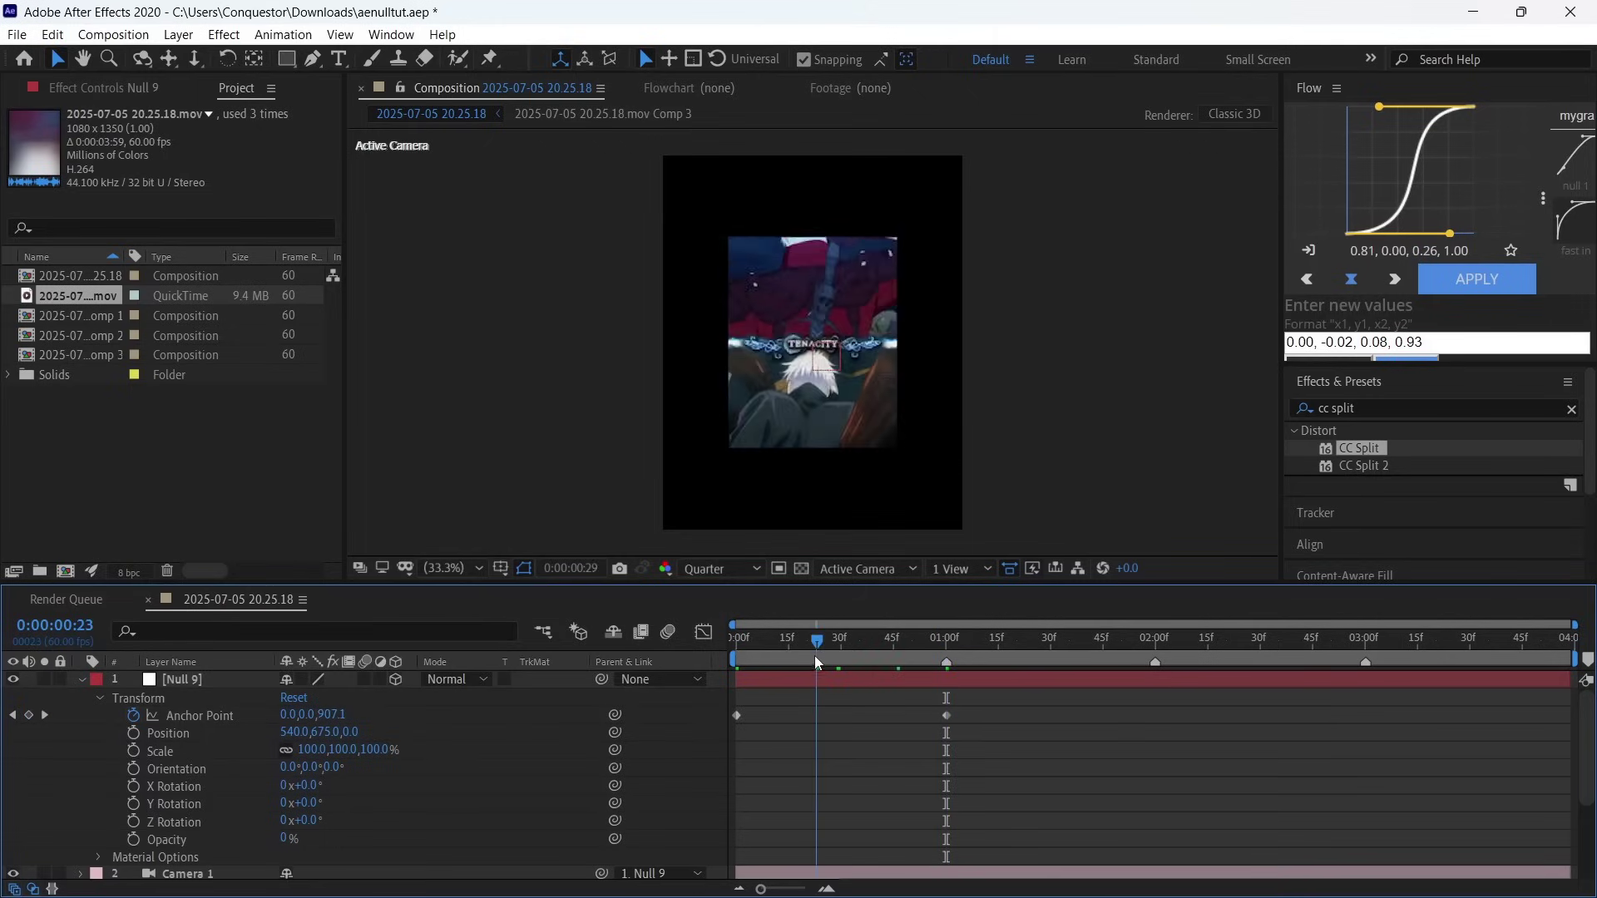
drag(963, 747, 720, 707)
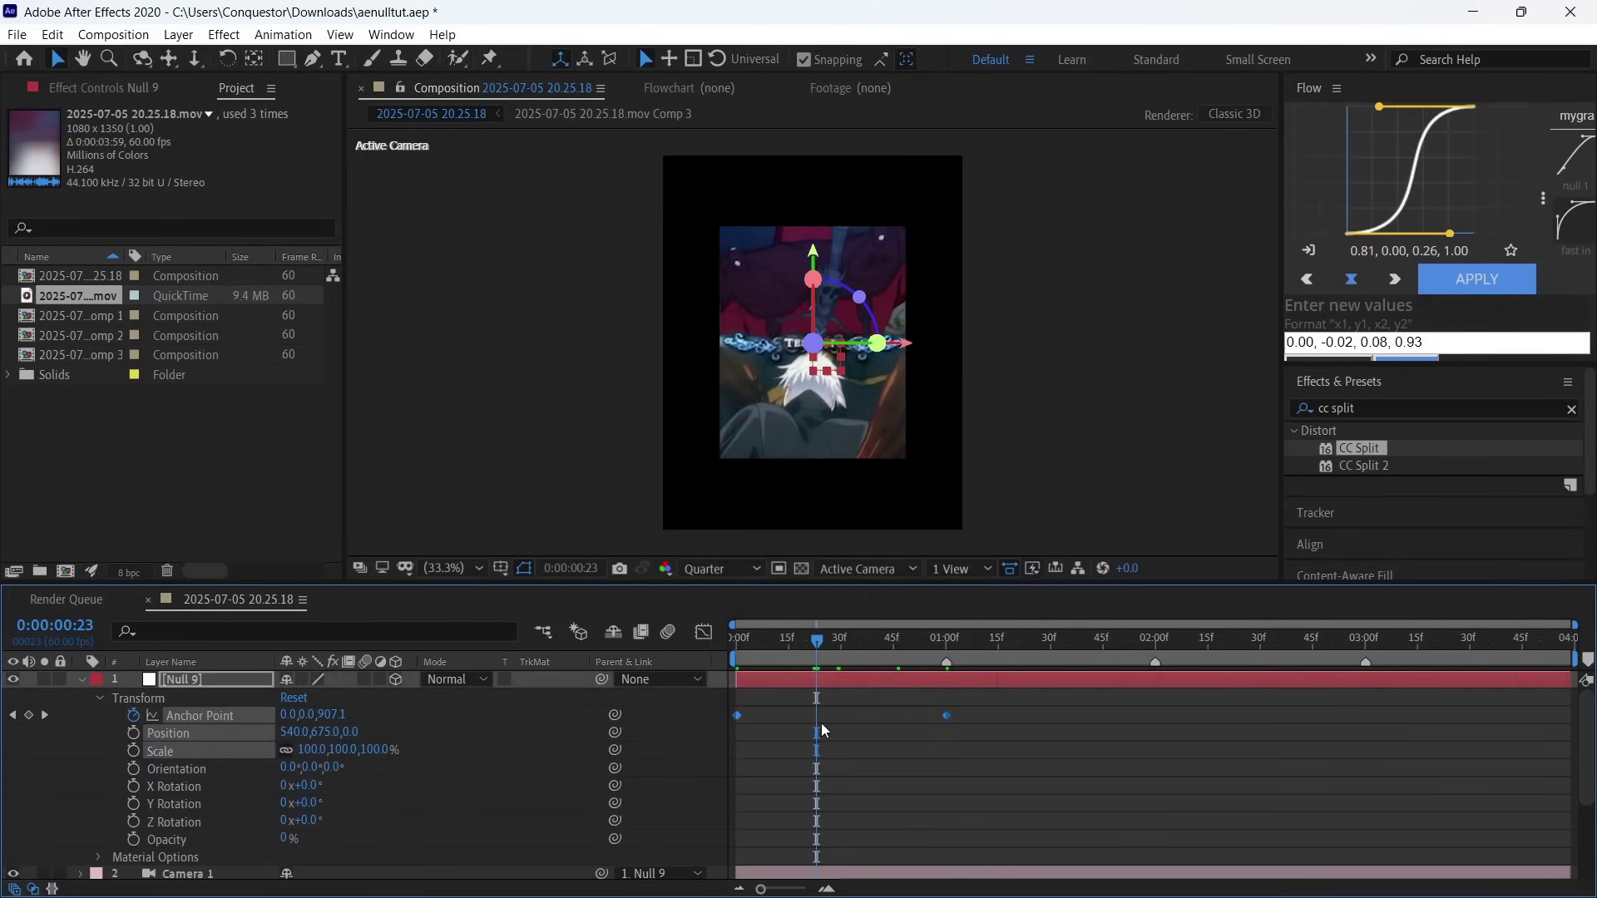
key(F9)
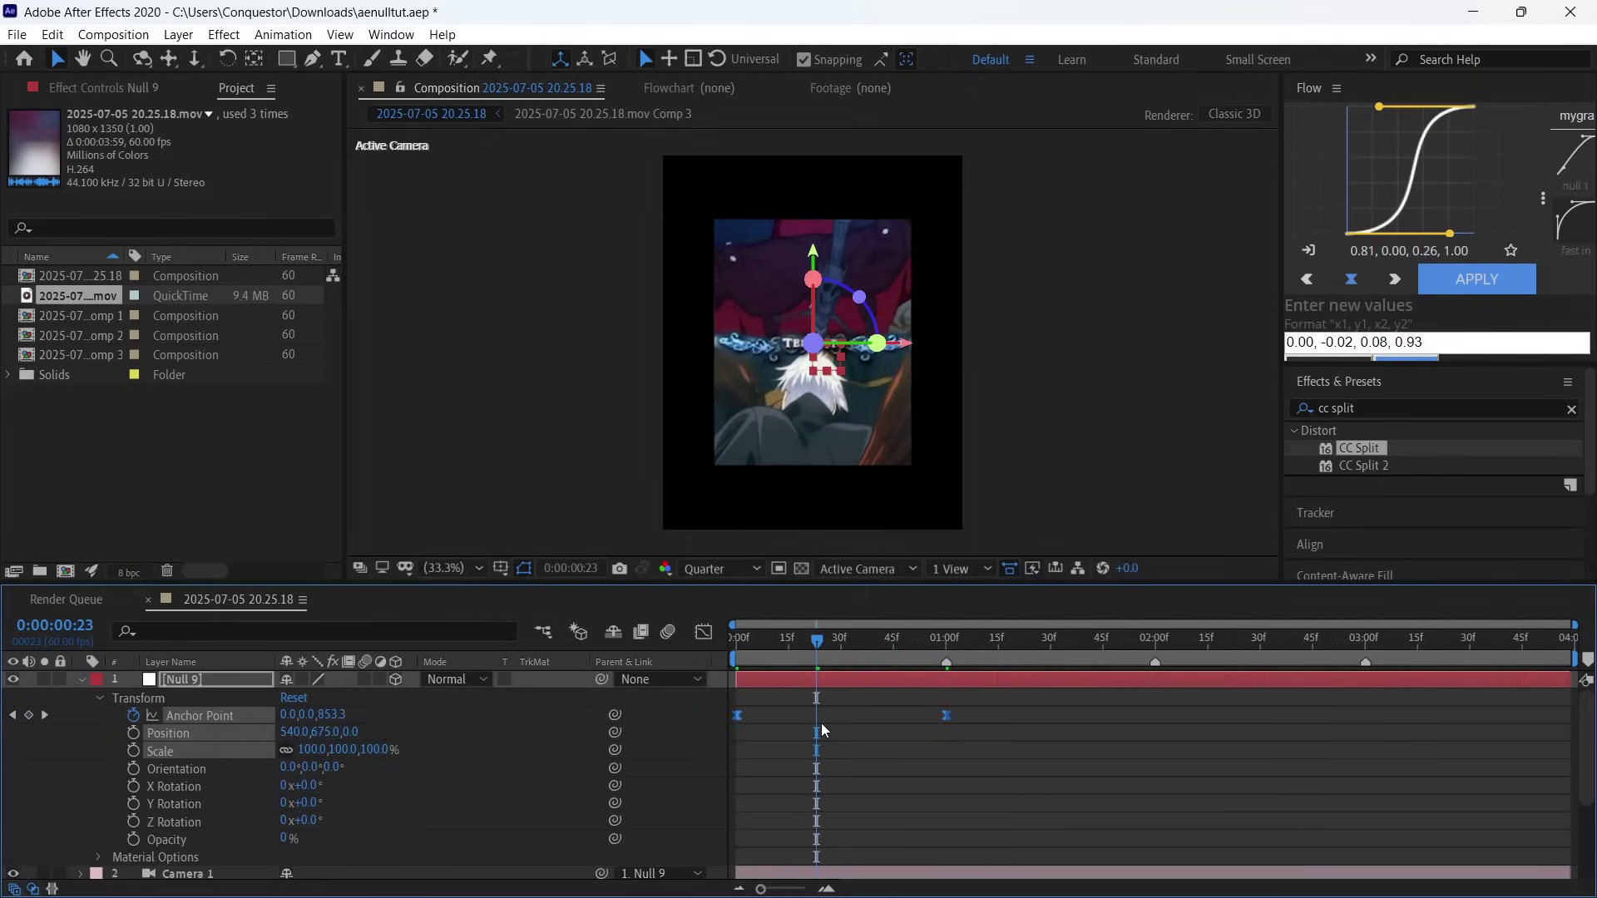
click(871, 717)
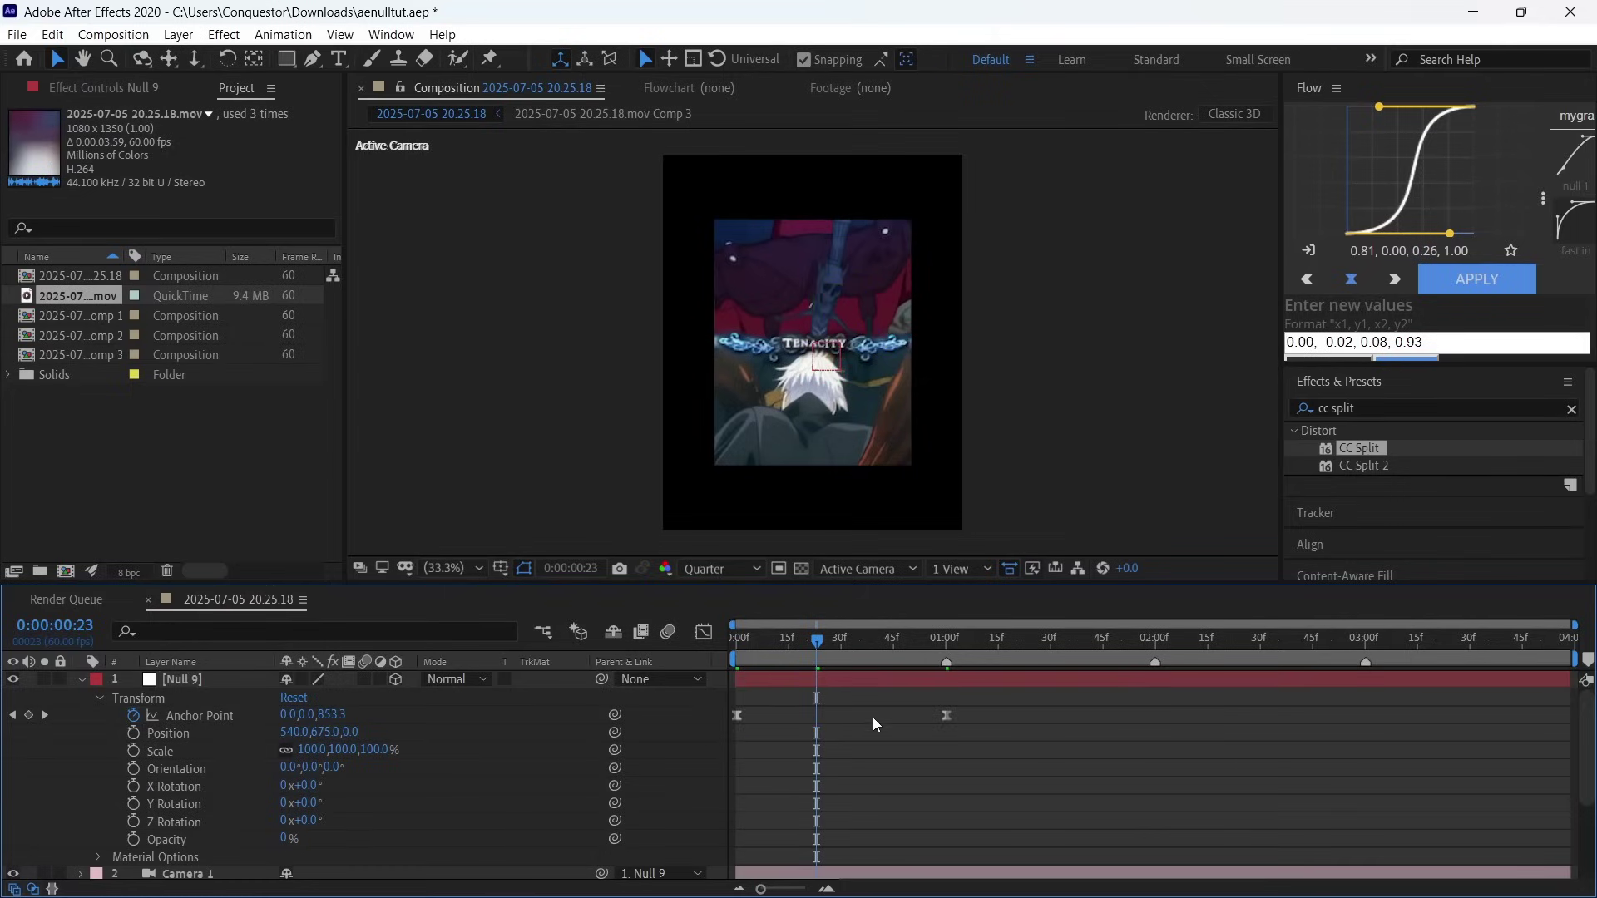
drag(845, 654, 705, 653)
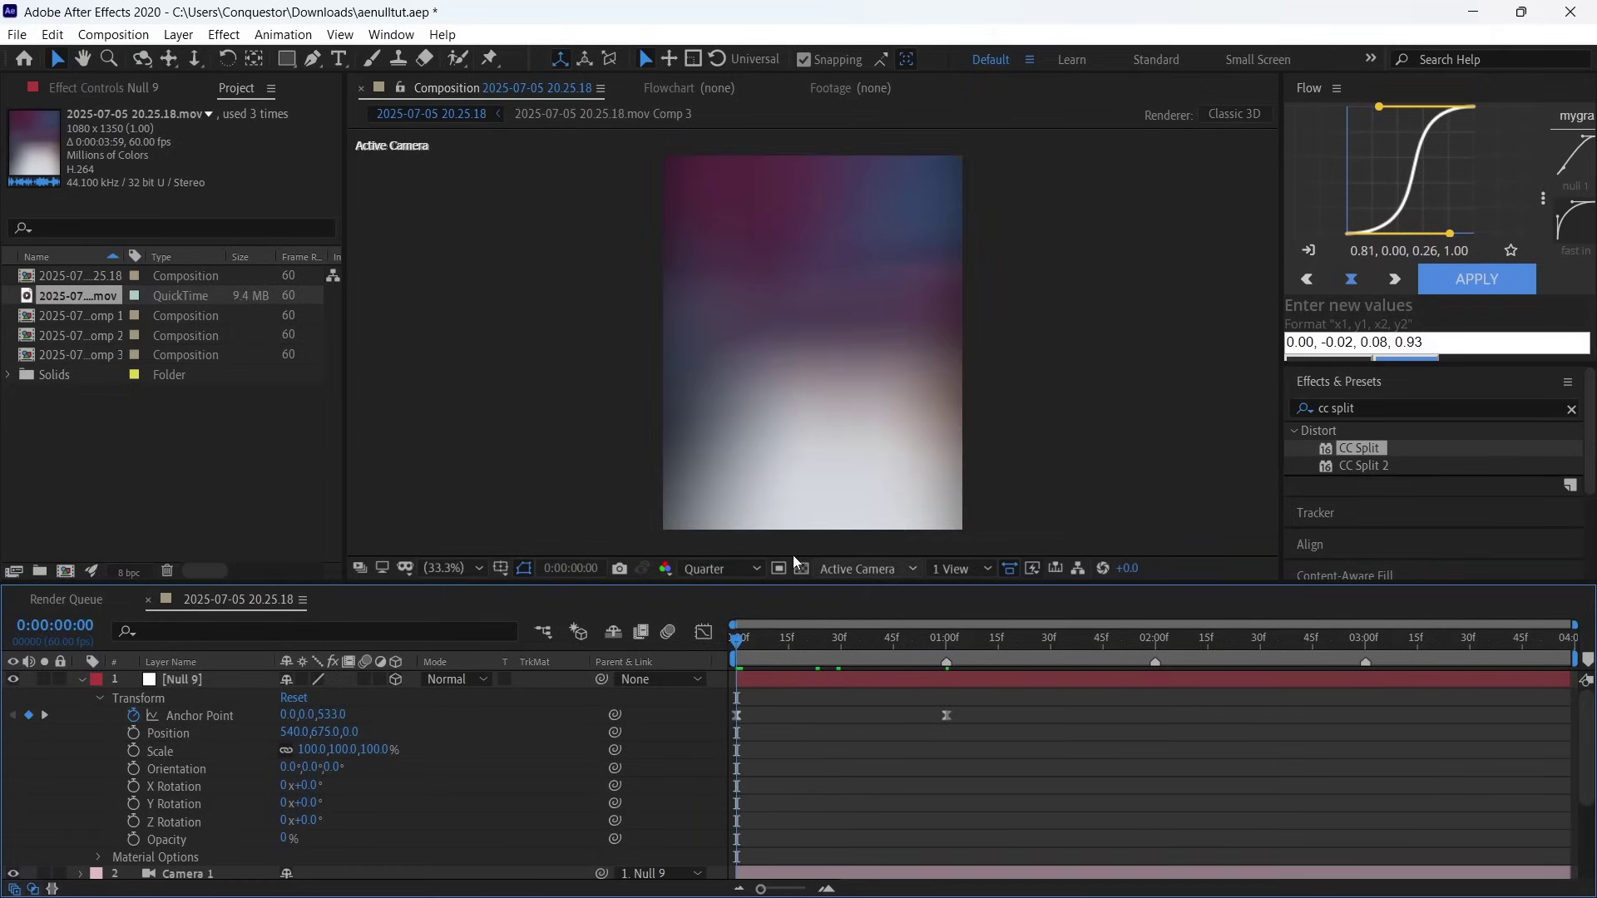
key(space)
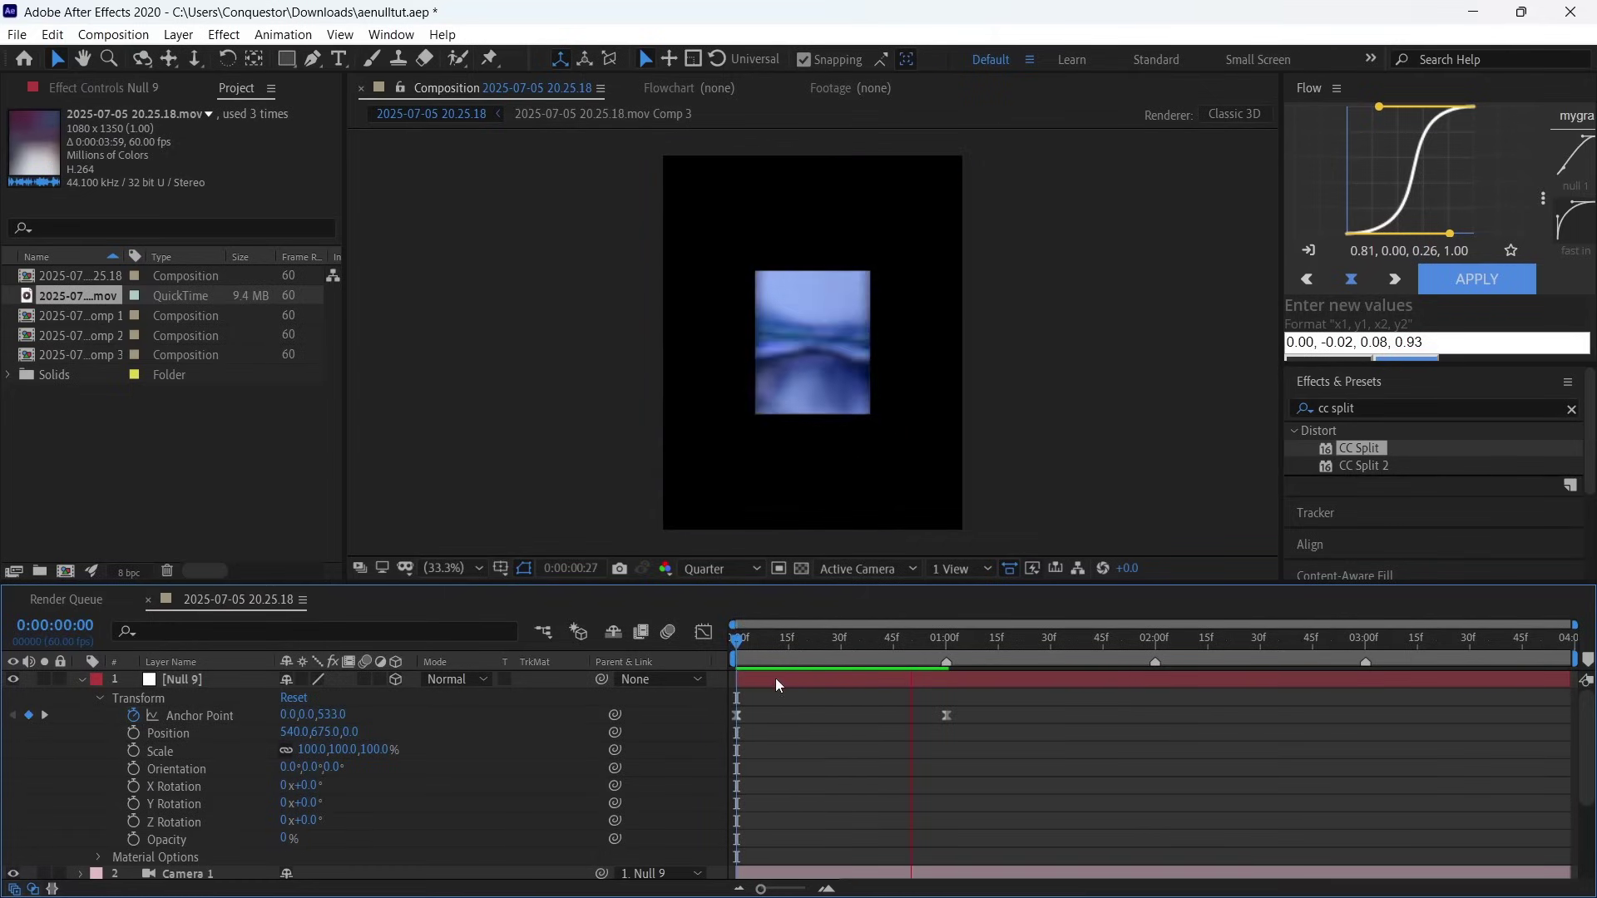
key(space)
key(space)
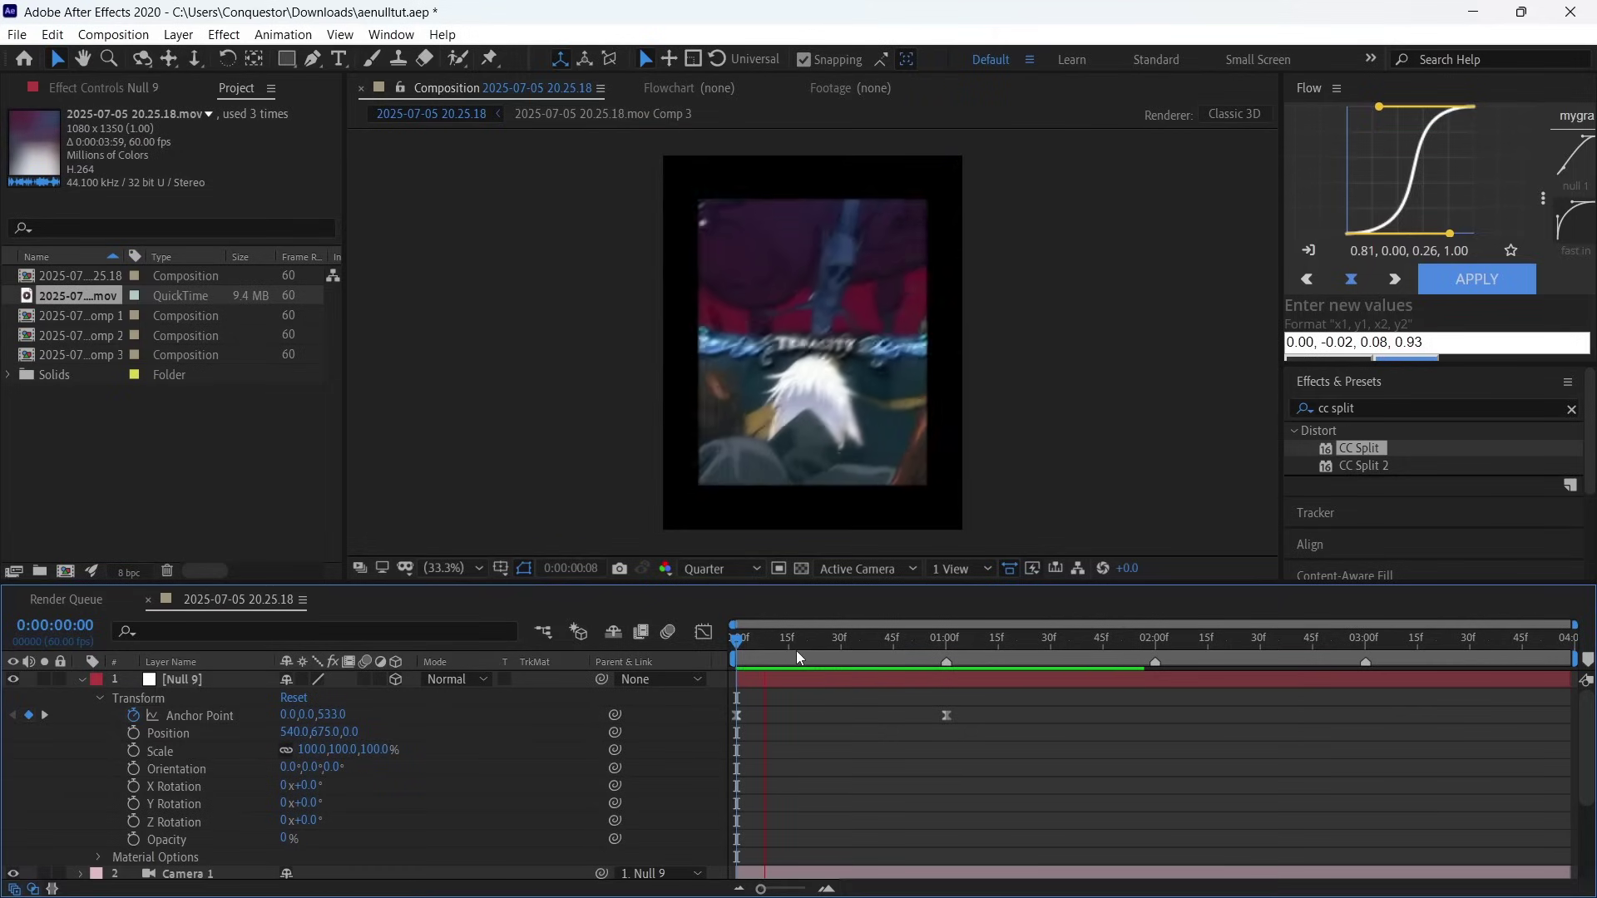
key(space)
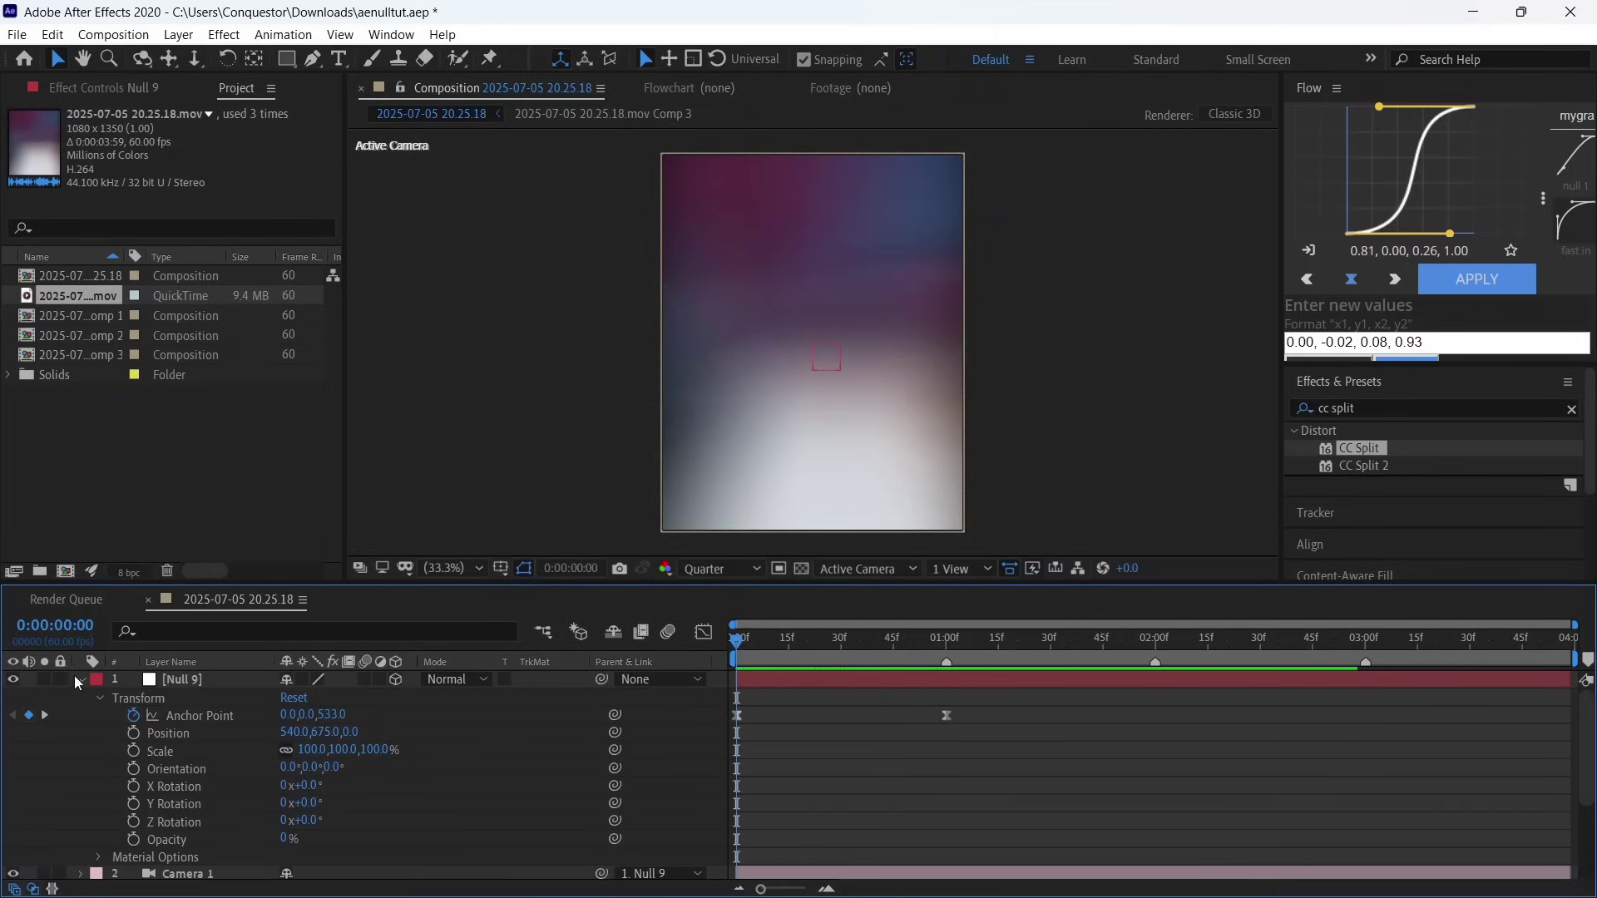
key(ctrl+grave)
Step: Add Null 10, parent Null 9 to it, make it 3D and show its Transform properties
right_click(157, 829)
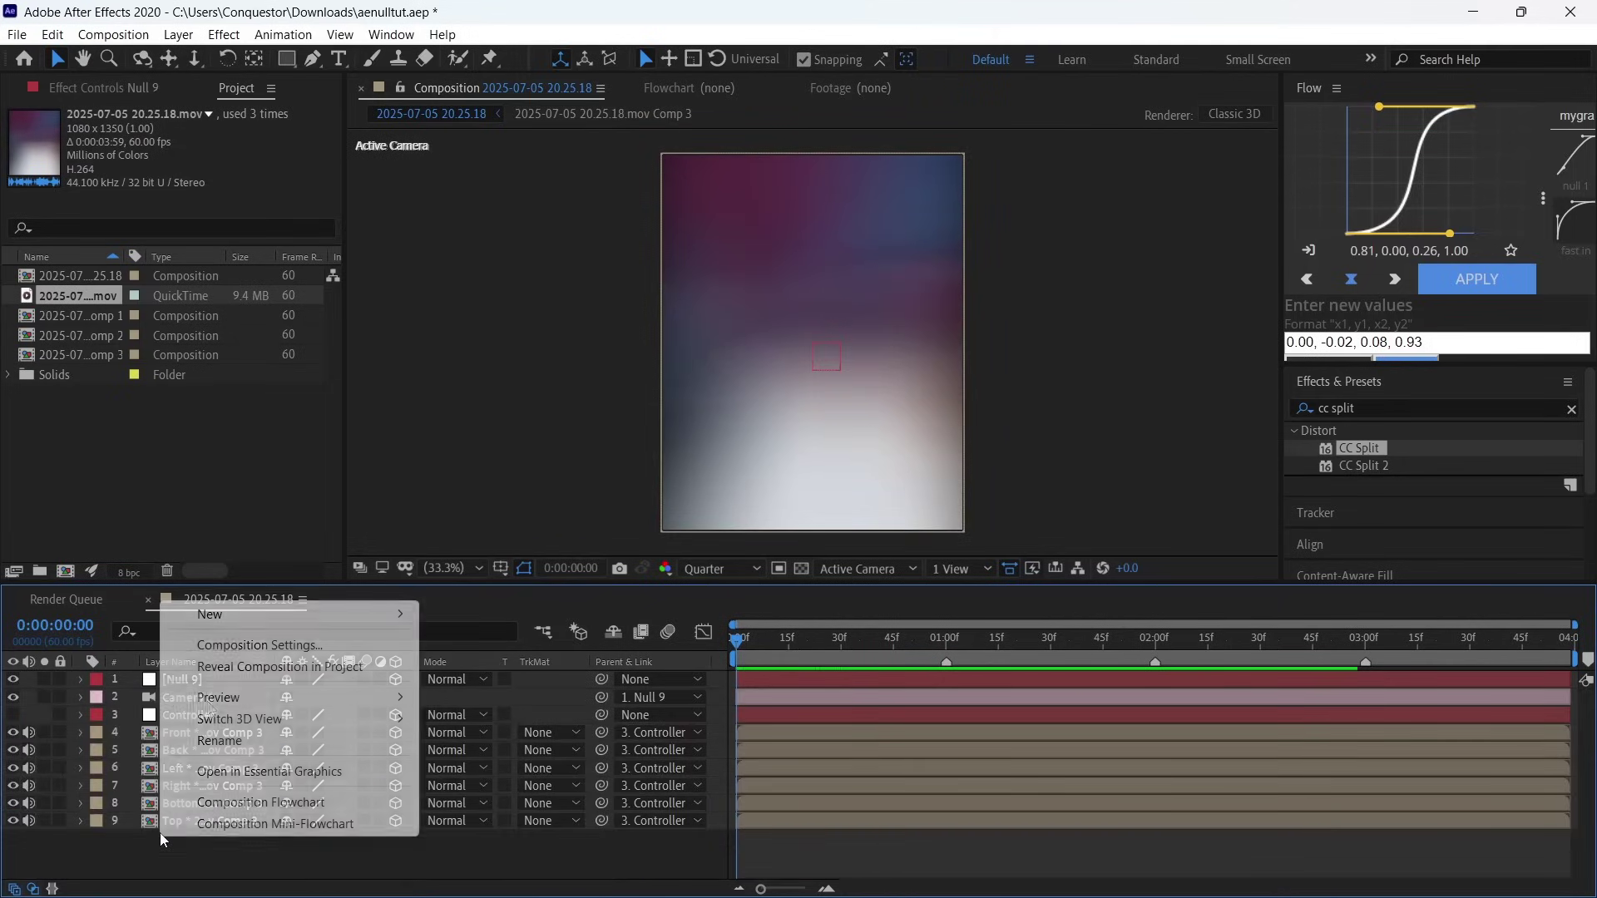
mouse_move(236, 616)
click(482, 730)
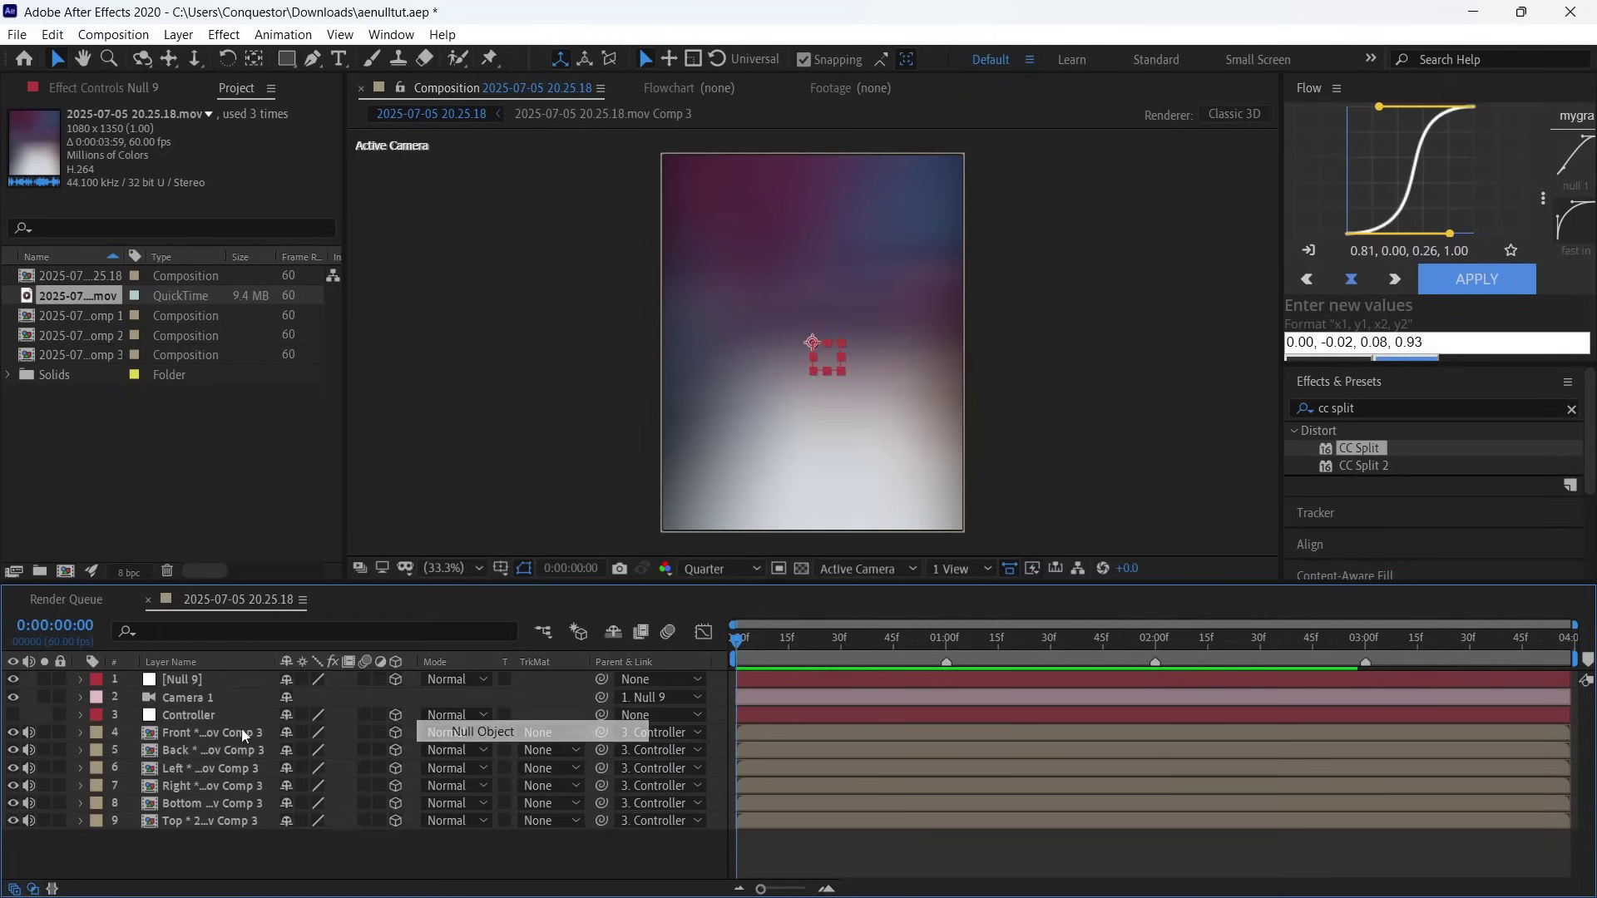
drag(602, 701, 212, 675)
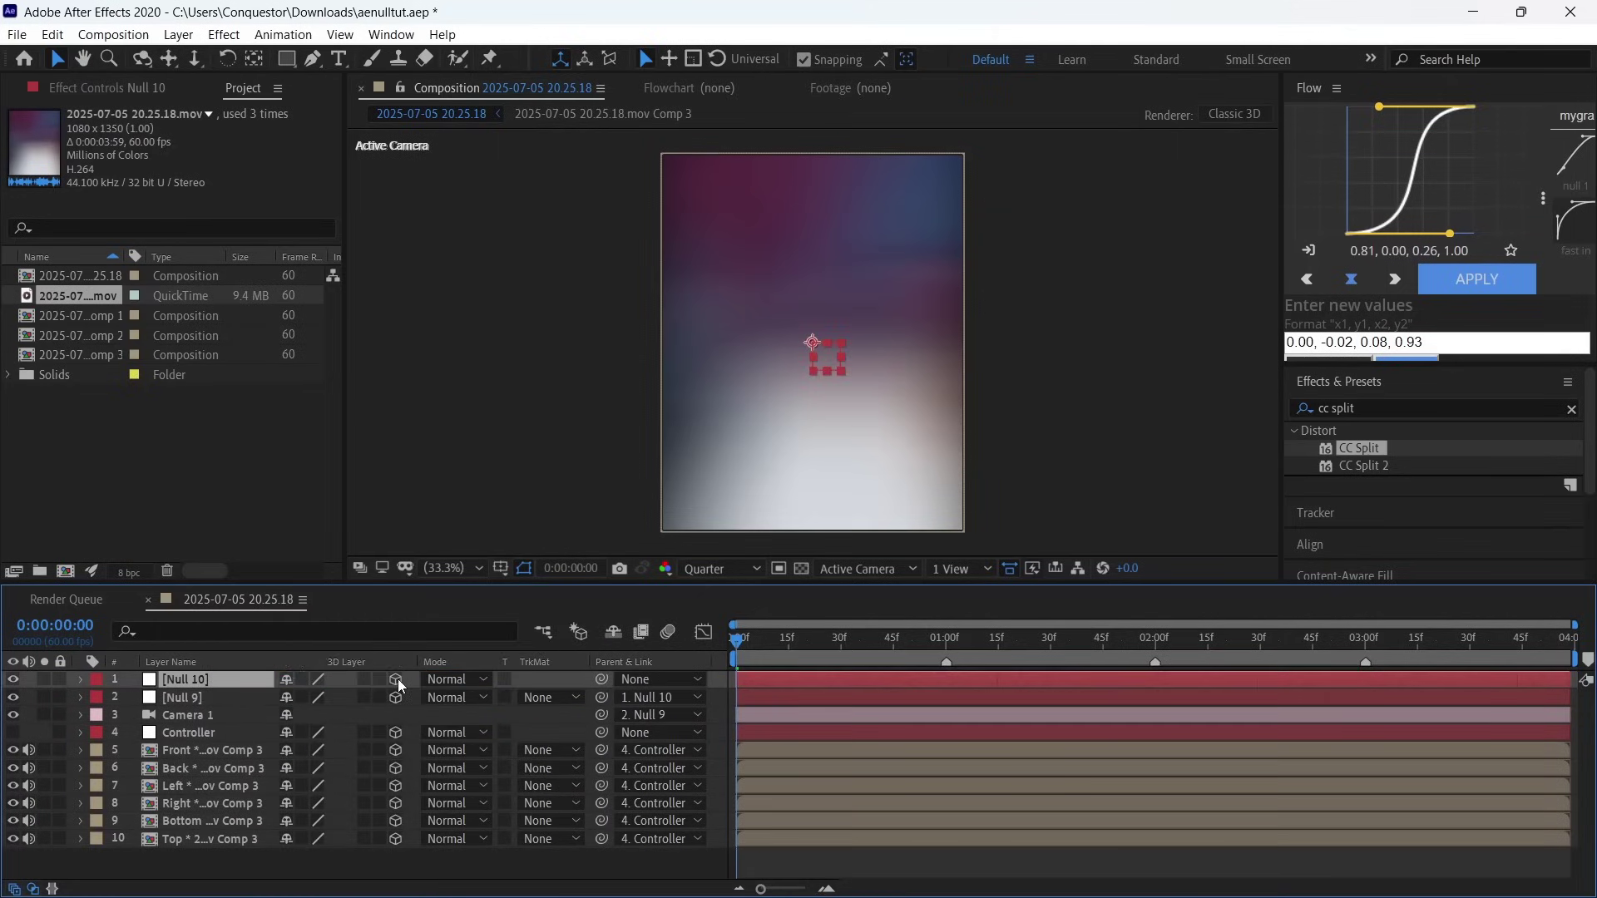
click(396, 679)
click(82, 679)
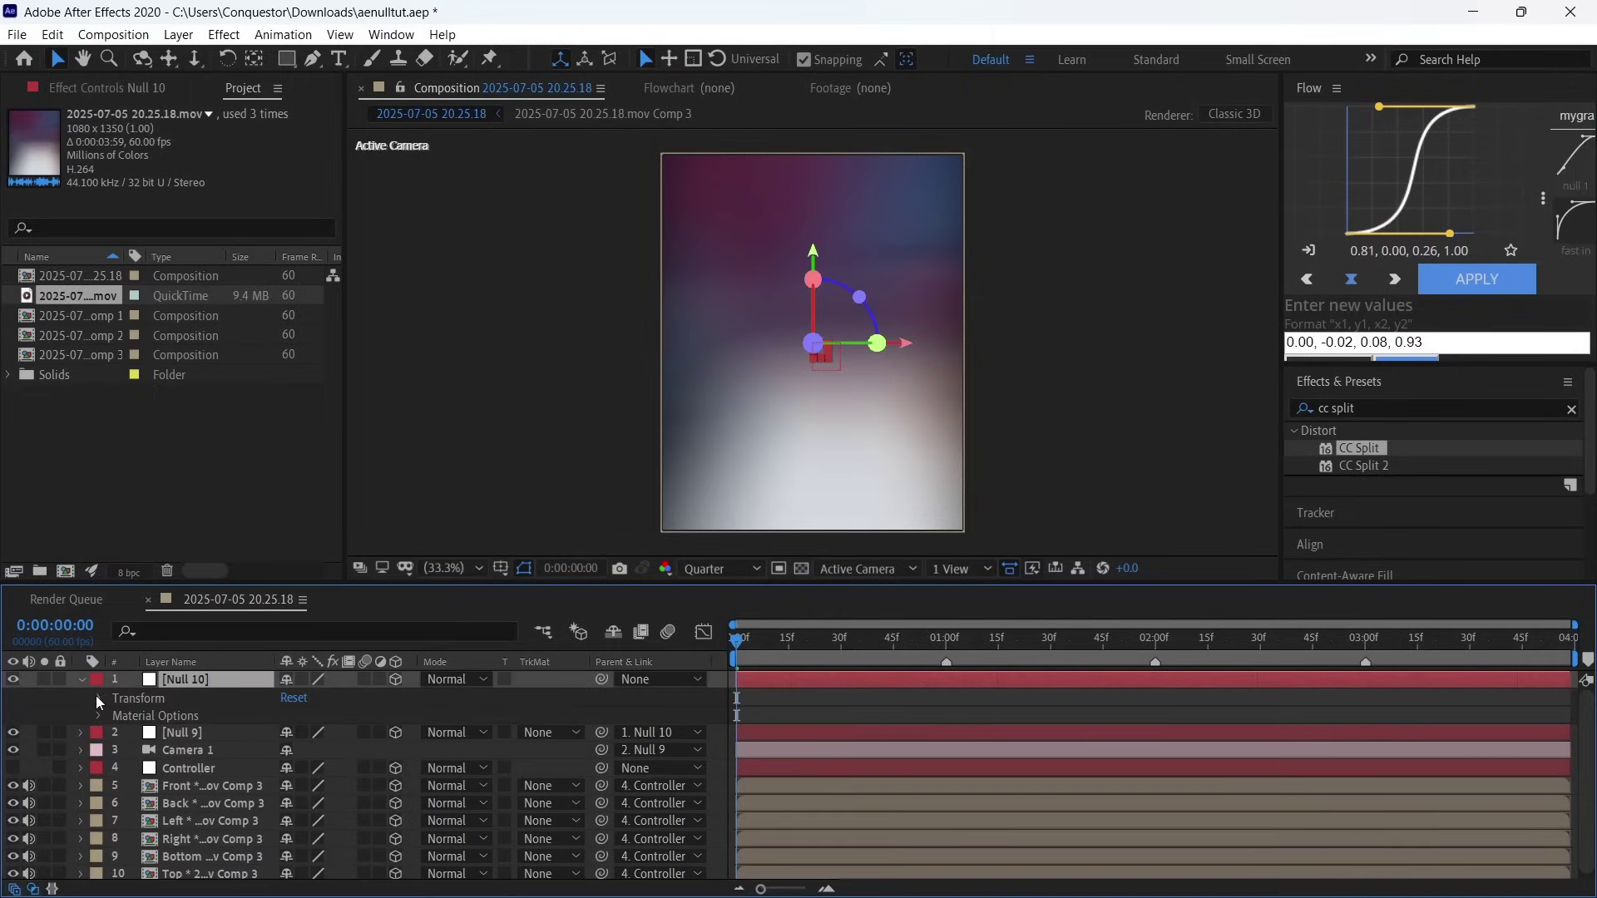
click(98, 698)
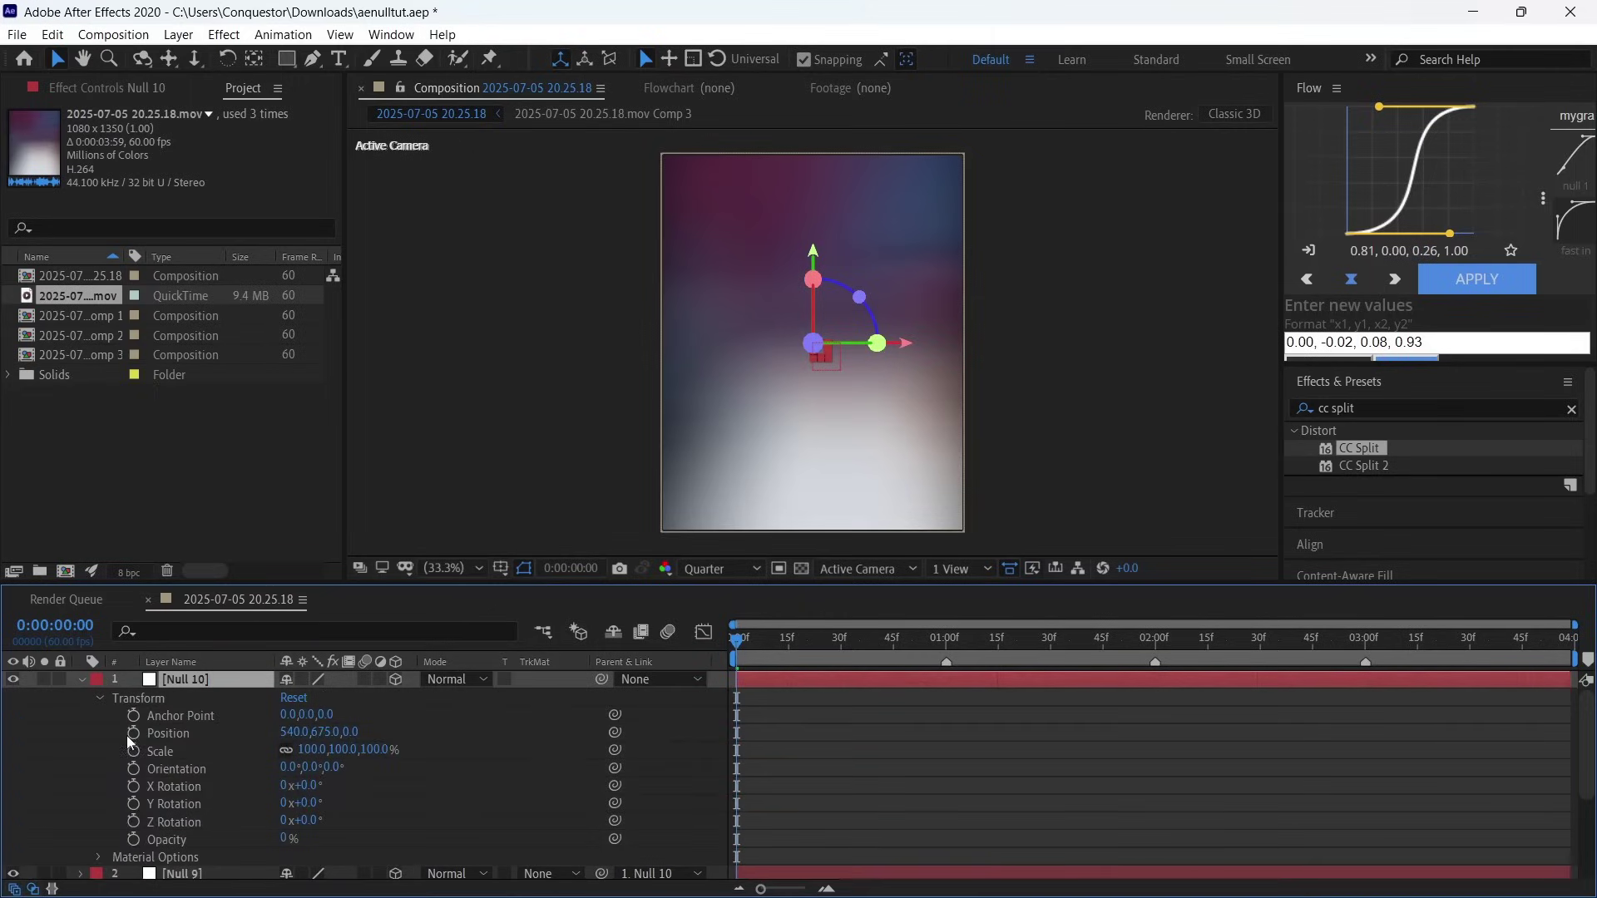
Step: Keyframe Null 10's Orientation from 0° to 270° Y at two seconds and play the spin
click(132, 768)
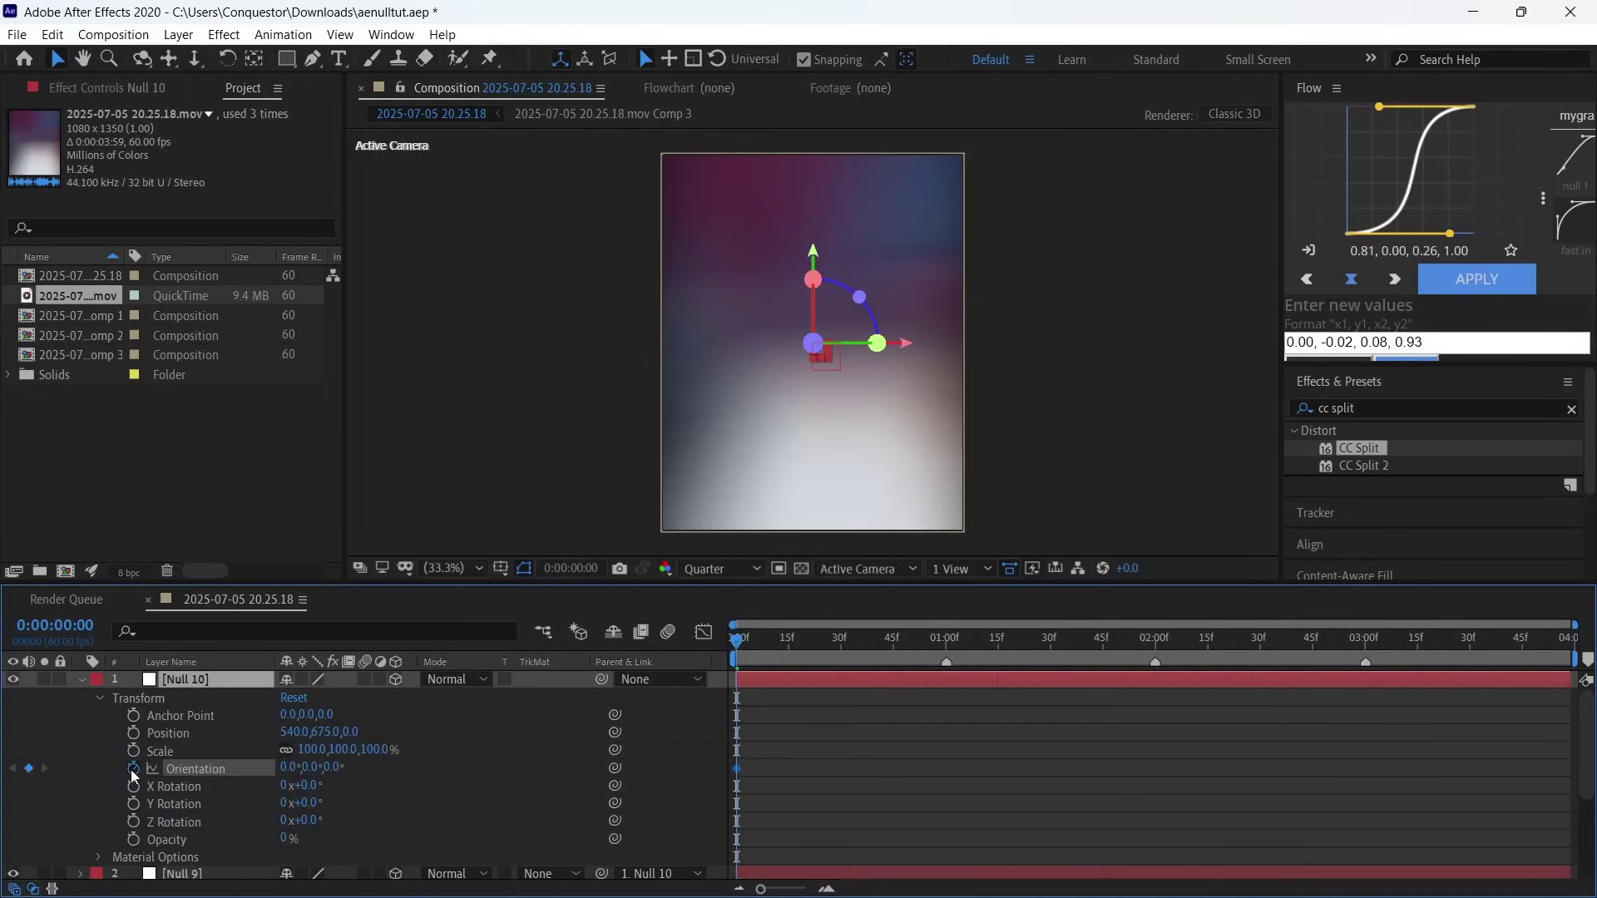
drag(869, 639, 1156, 684)
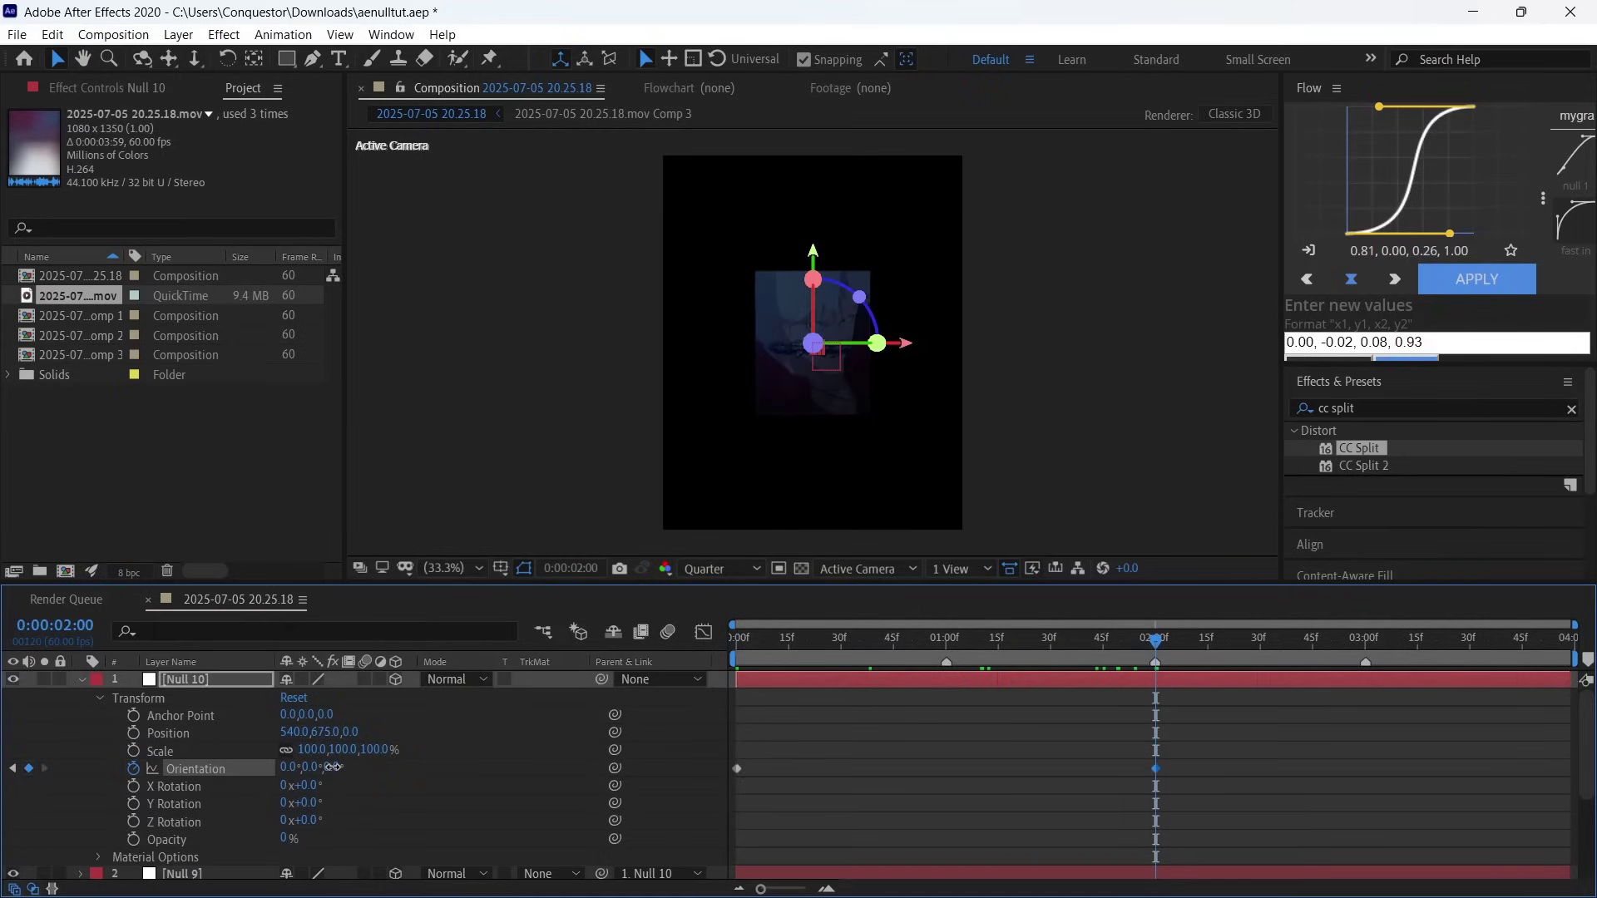
mouse_move(332, 766)
mouse_down()
mouse_move(341, 754)
mouse_move(324, 778)
mouse_up()
key(ctrl+z)
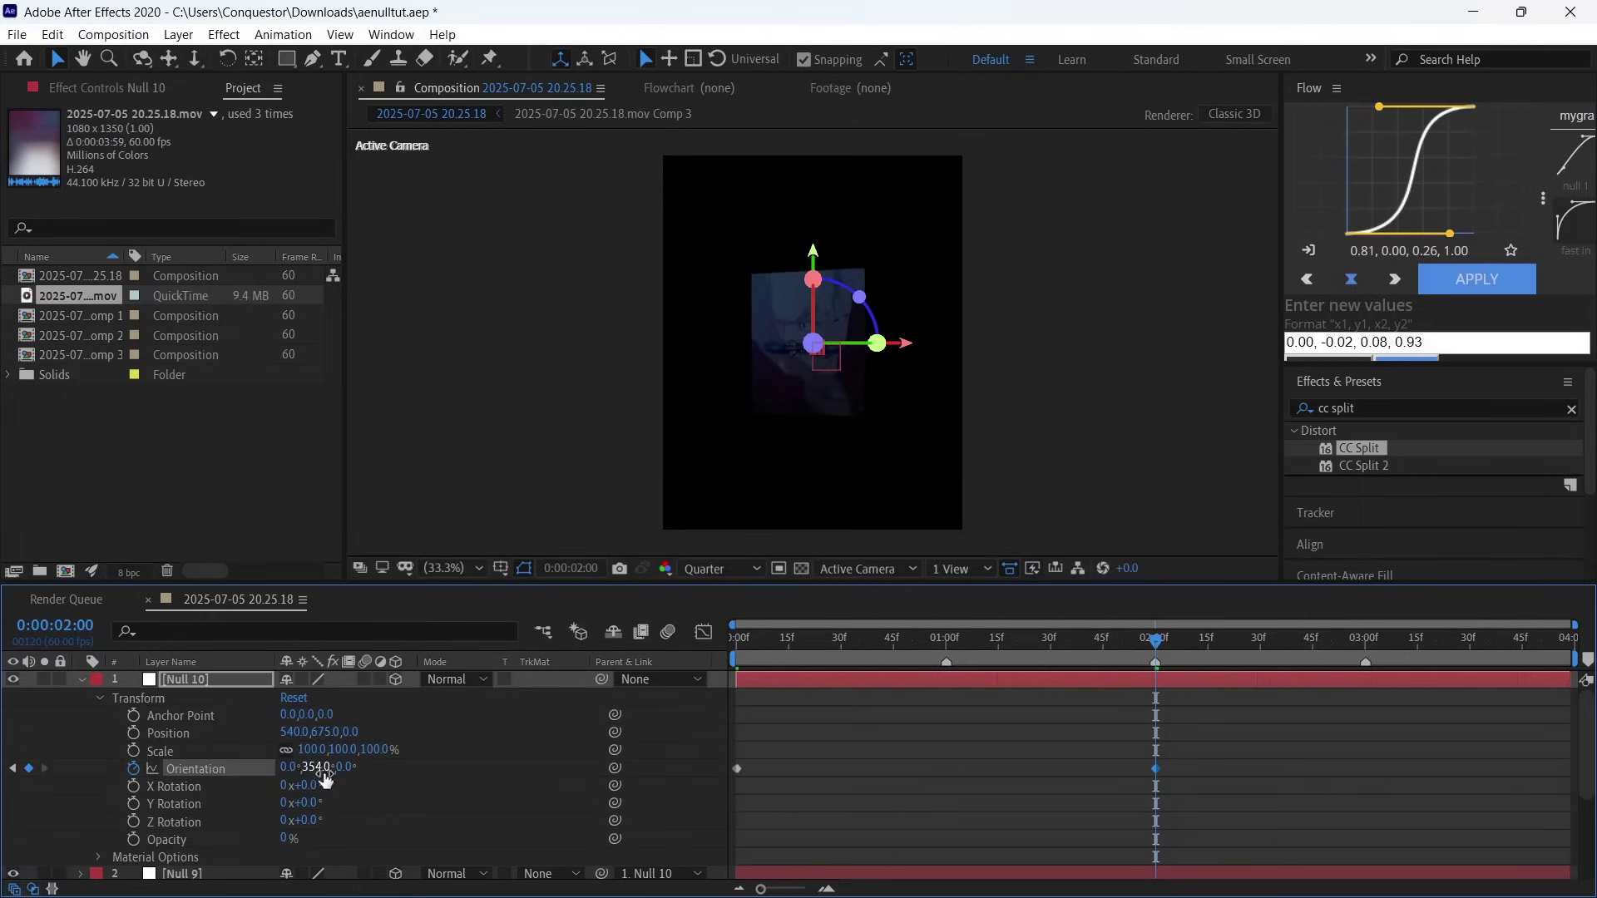
click(319, 765)
text(270)
key(Return)
click(760, 647)
key(space)
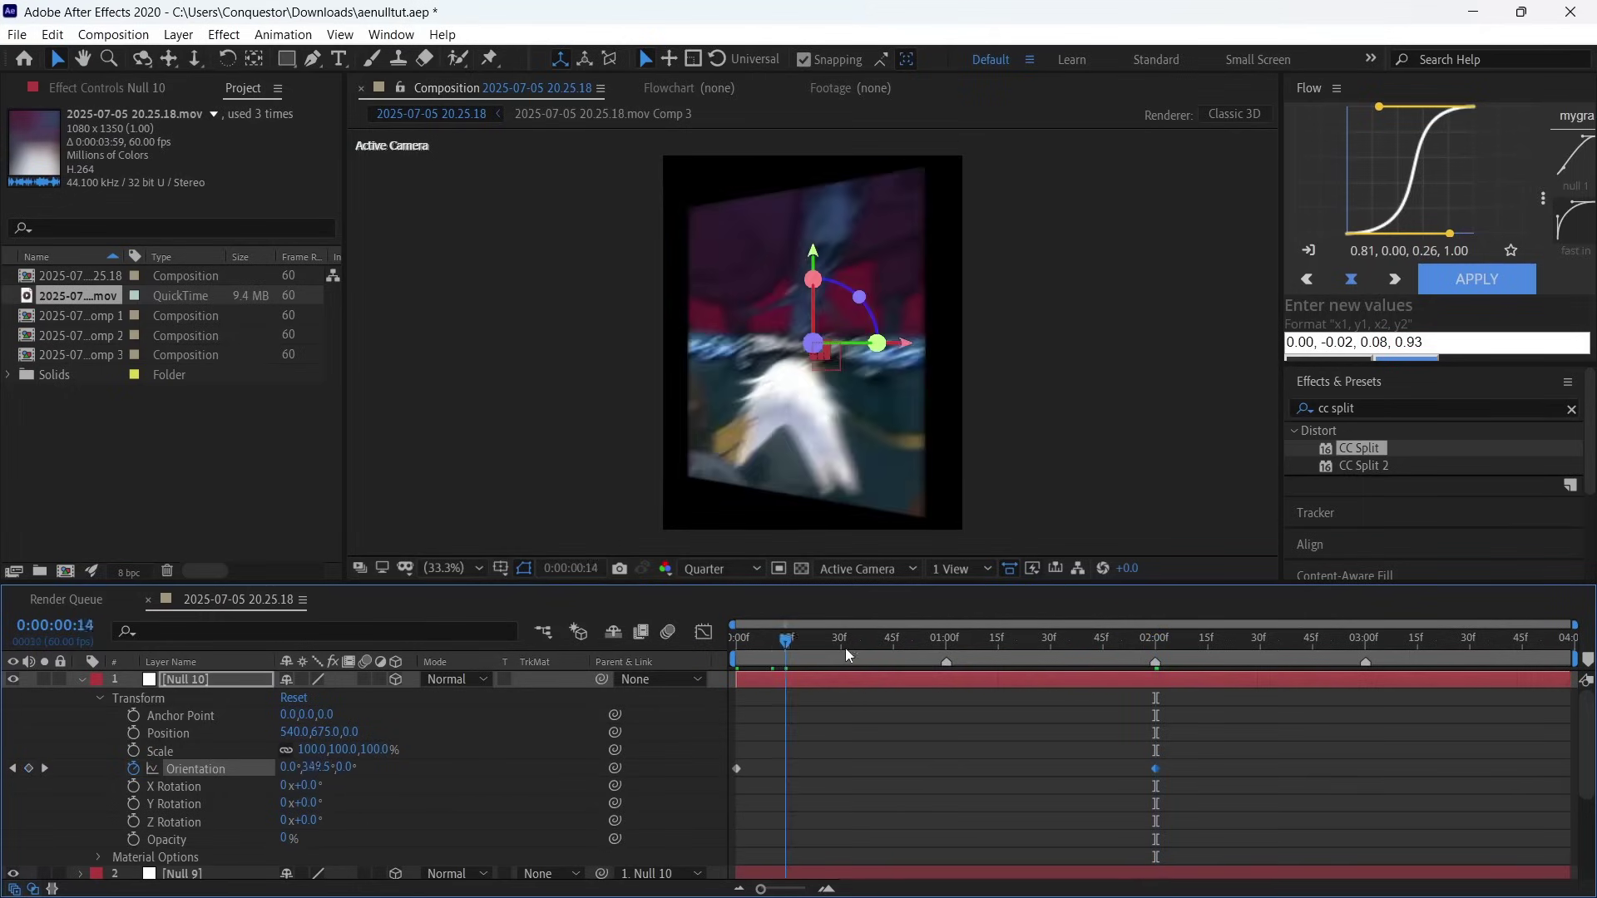
Step: Ease both Orientation keyframes with Flow and check the curve in the Graph Editor
drag(700, 760, 1210, 781)
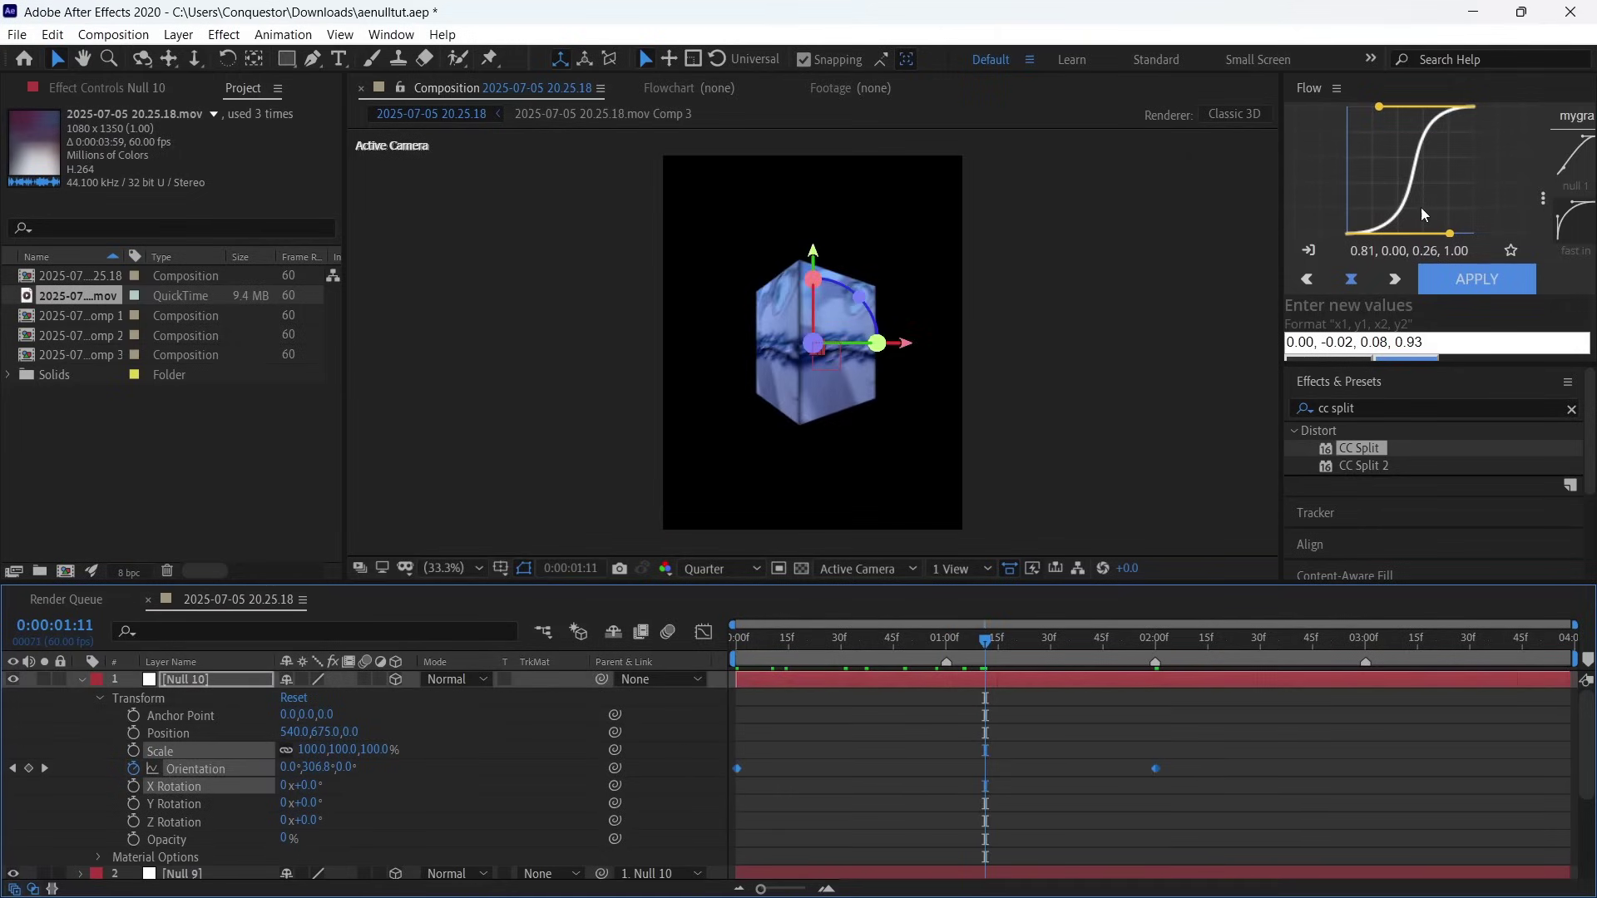
click(1472, 283)
click(1126, 748)
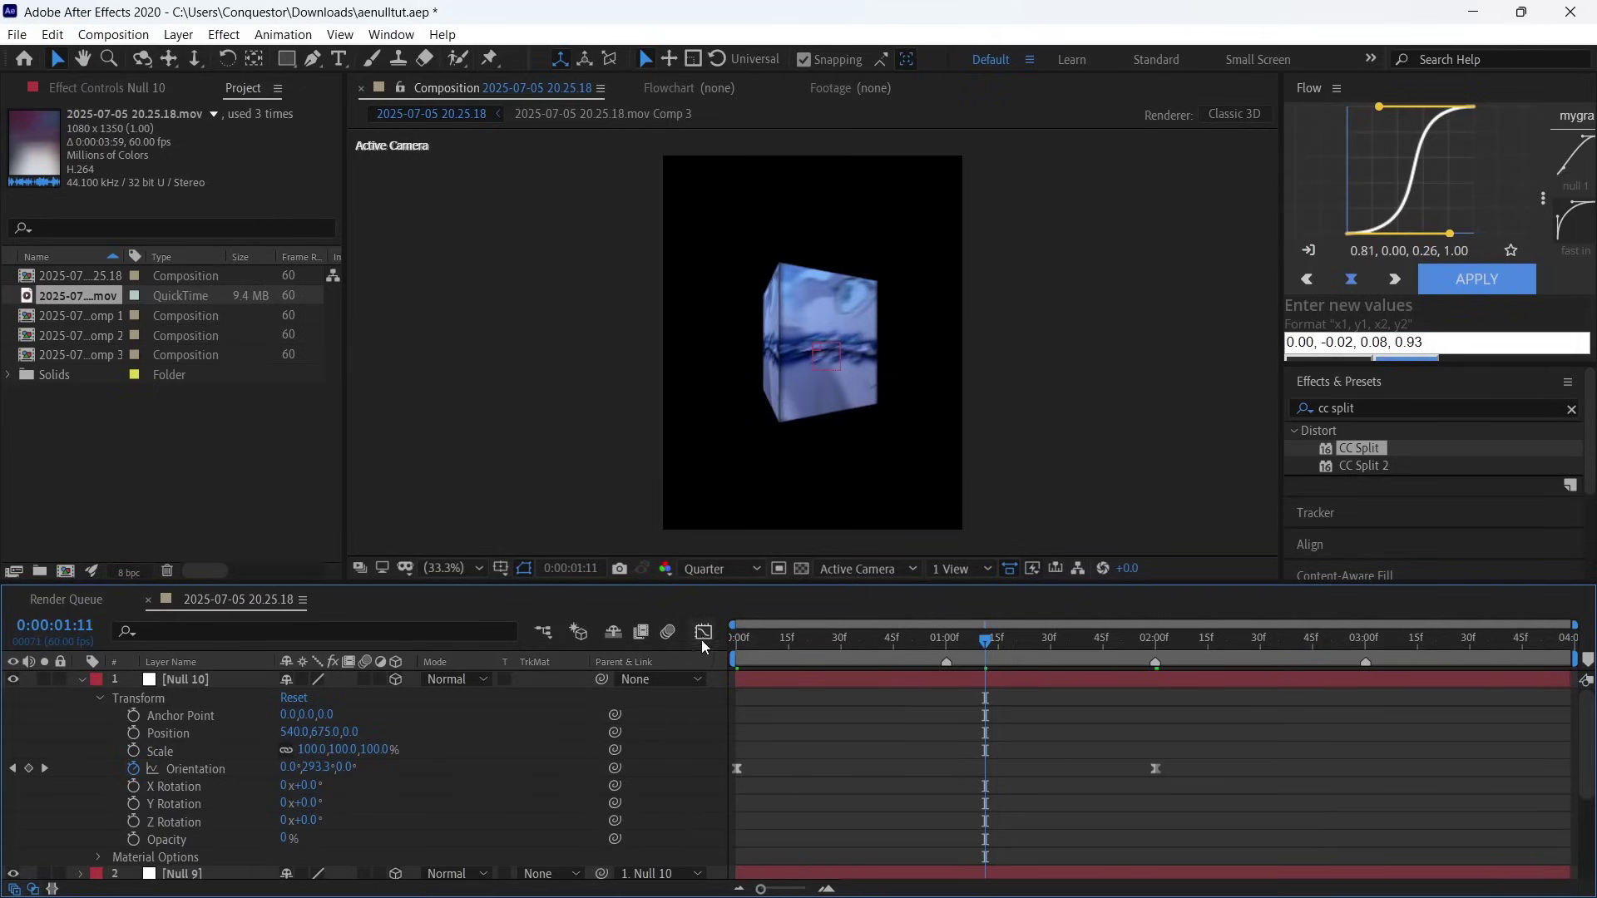
drag(742, 737, 1290, 791)
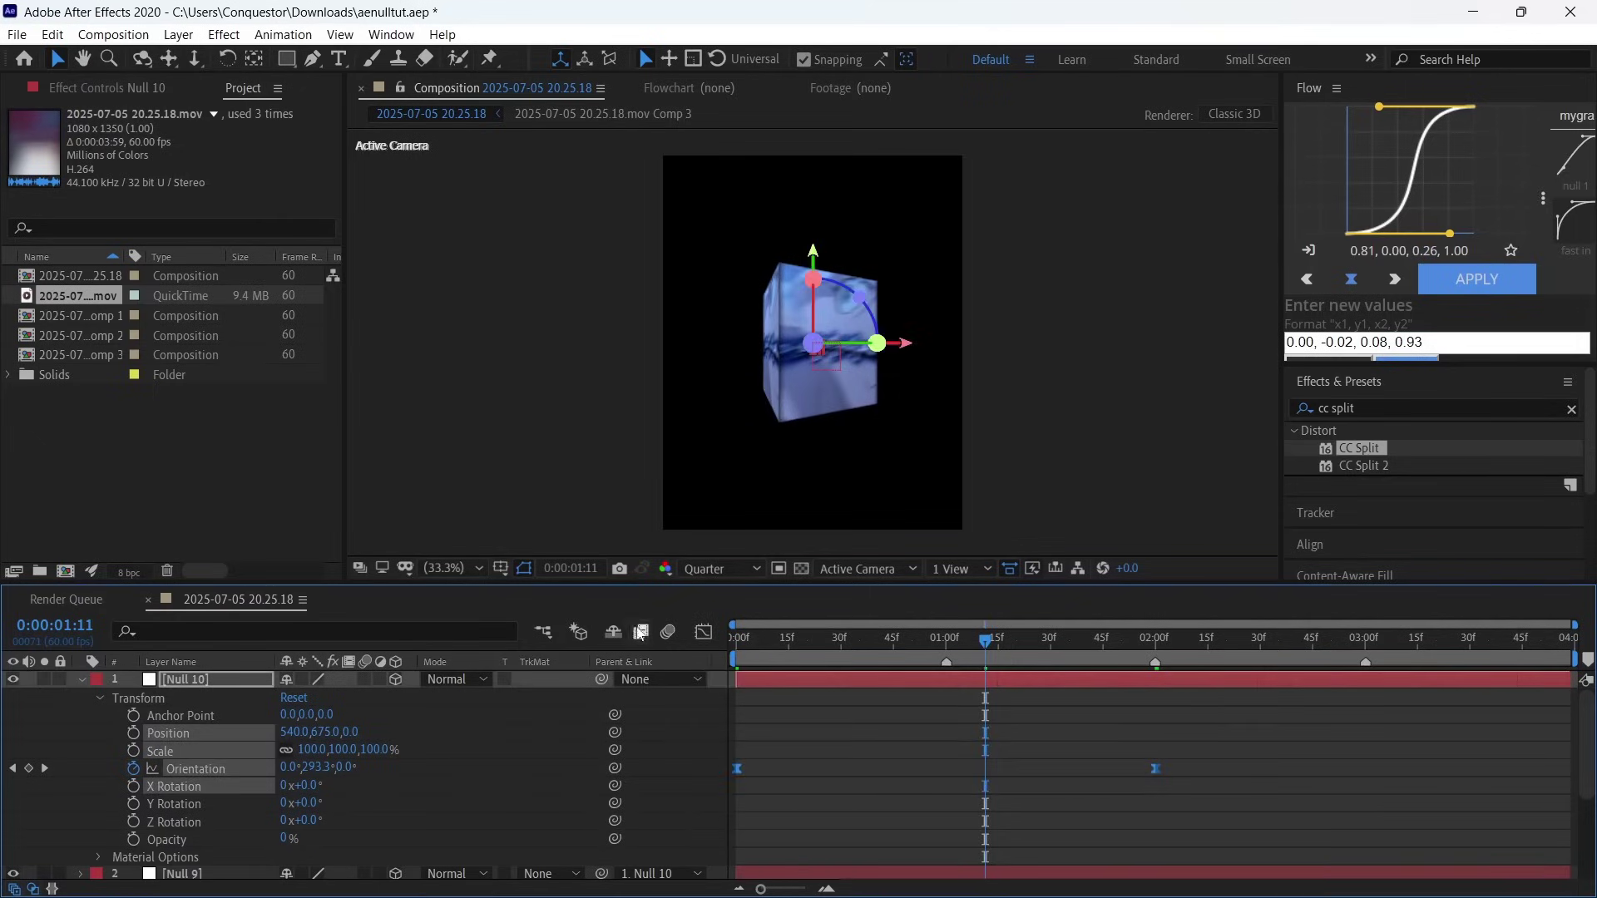
click(705, 631)
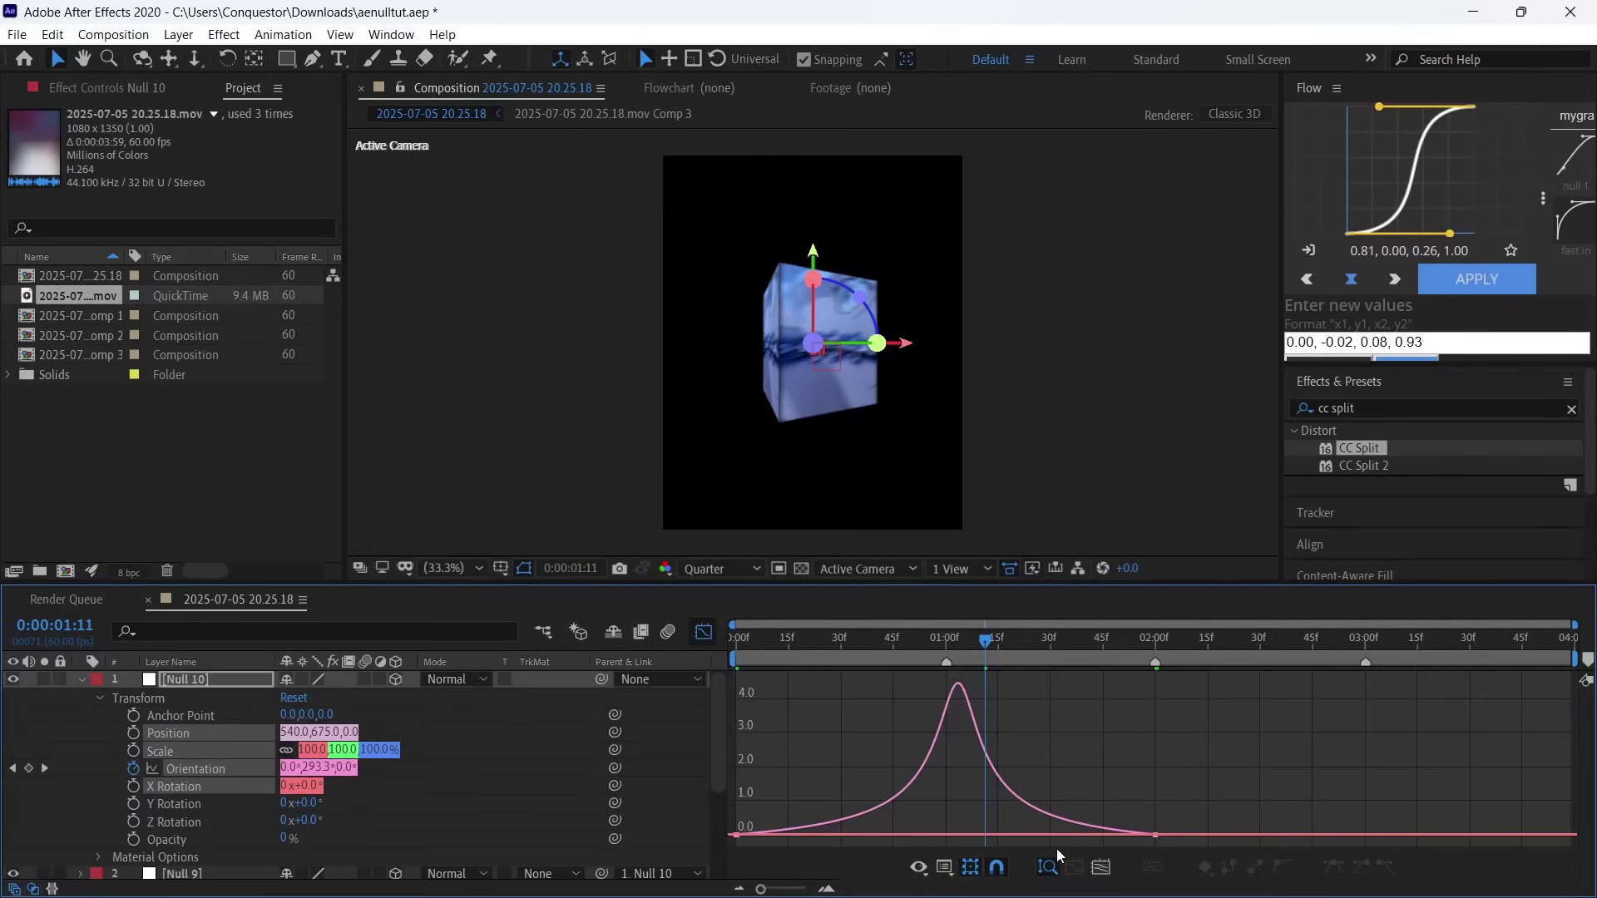
click(1099, 869)
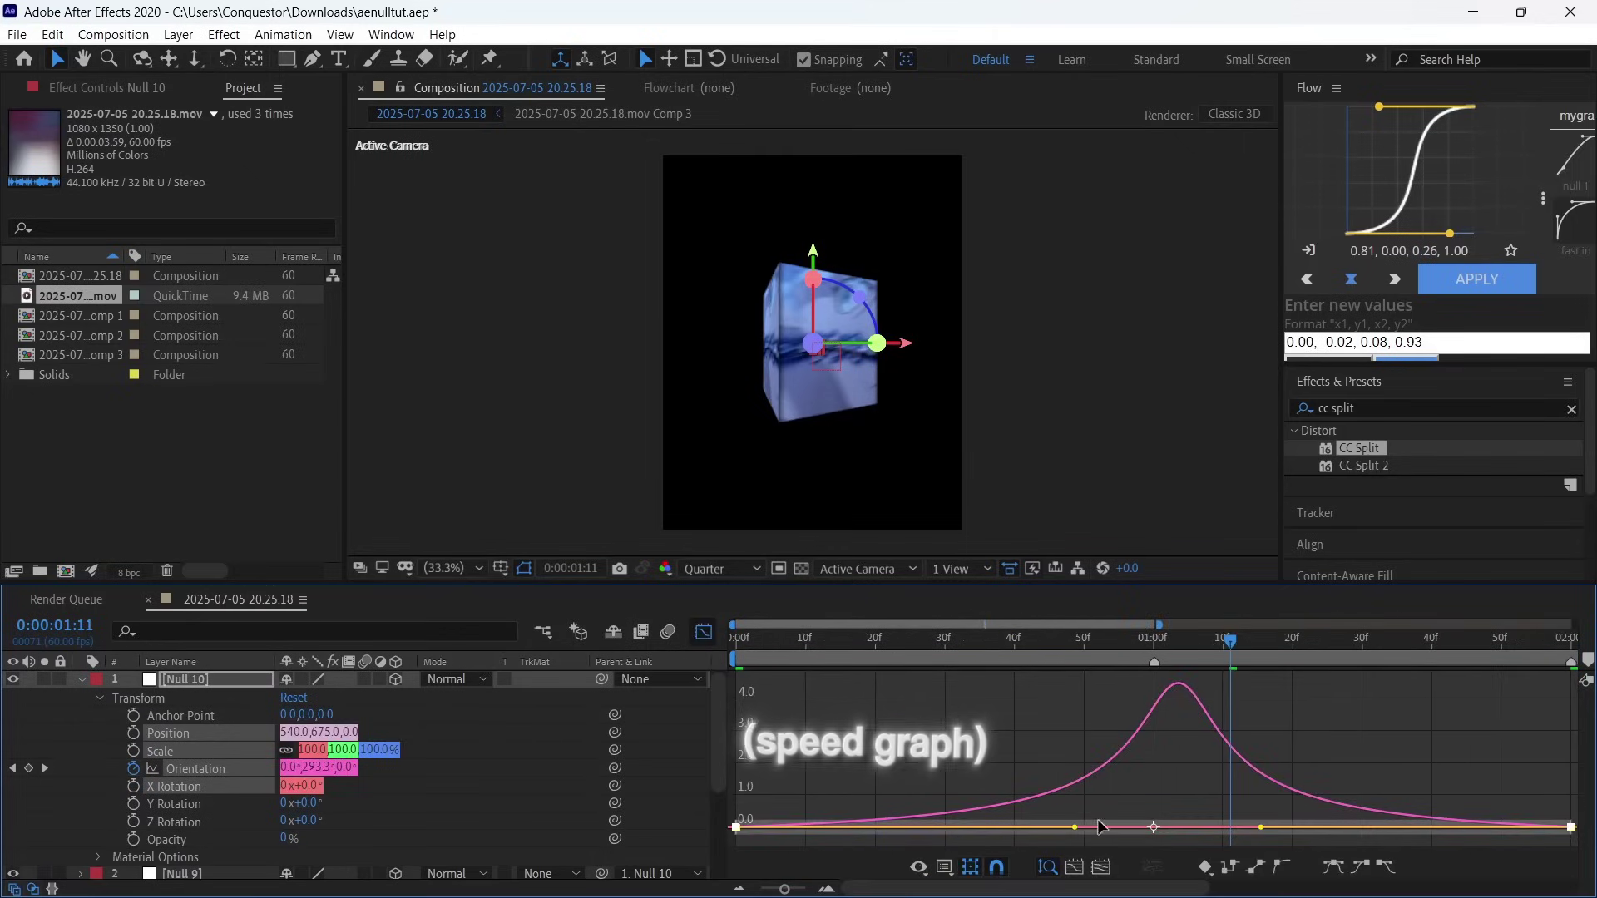
click(704, 632)
drag(1160, 625, 1576, 624)
click(941, 732)
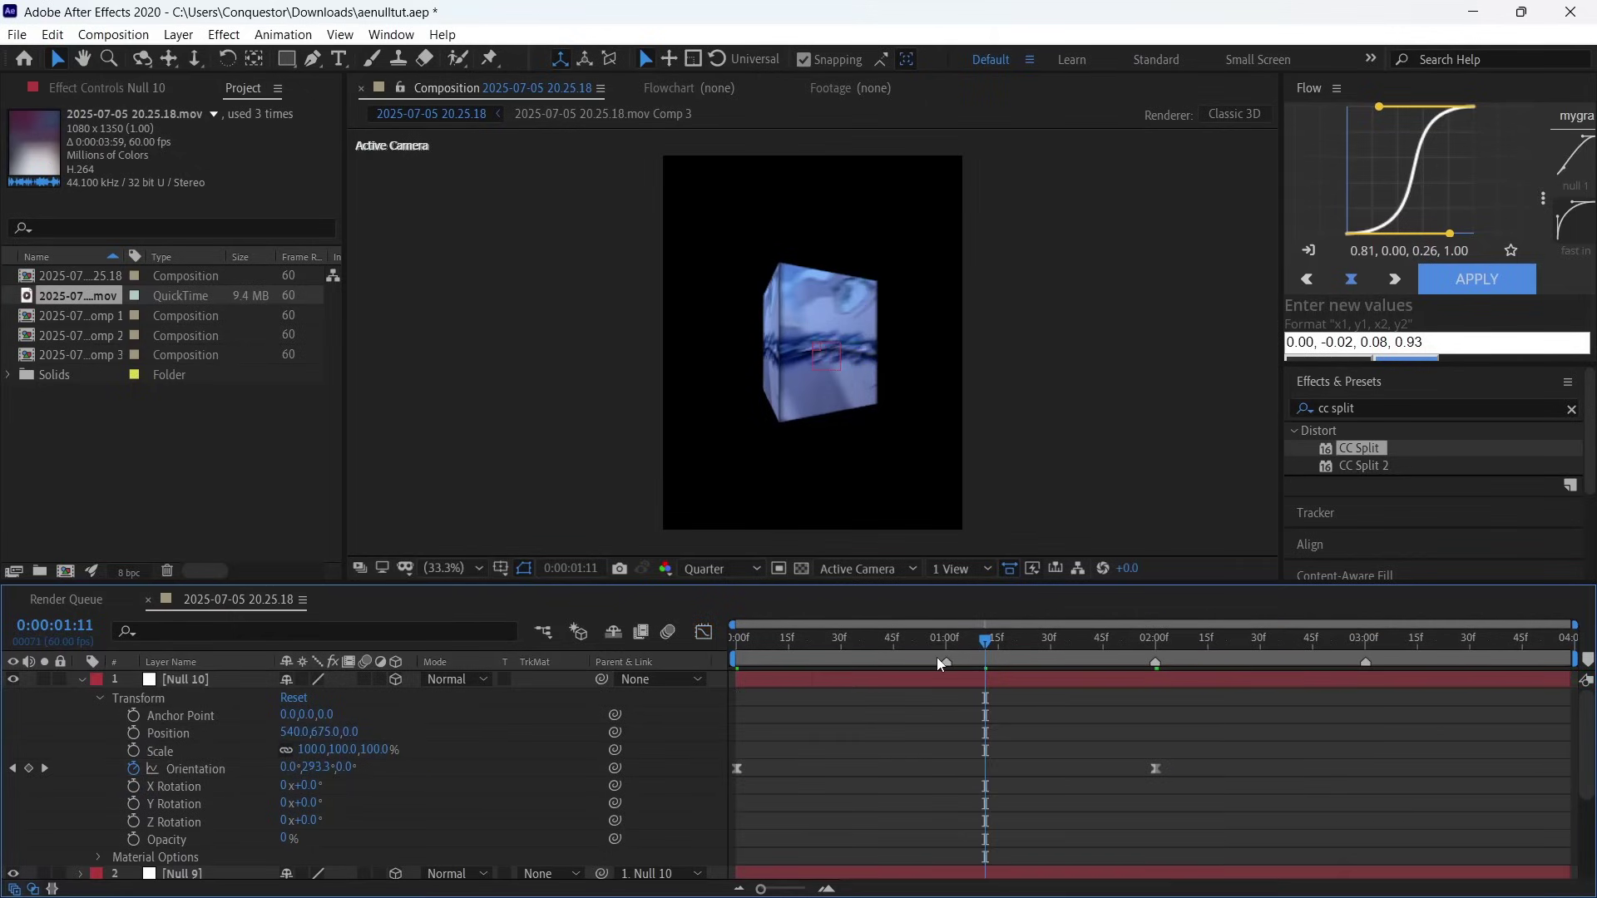
Step: Search Effects & Presets for 'motion tile' and apply Motion Tile to the Bottom layer
drag(936, 657, 663, 687)
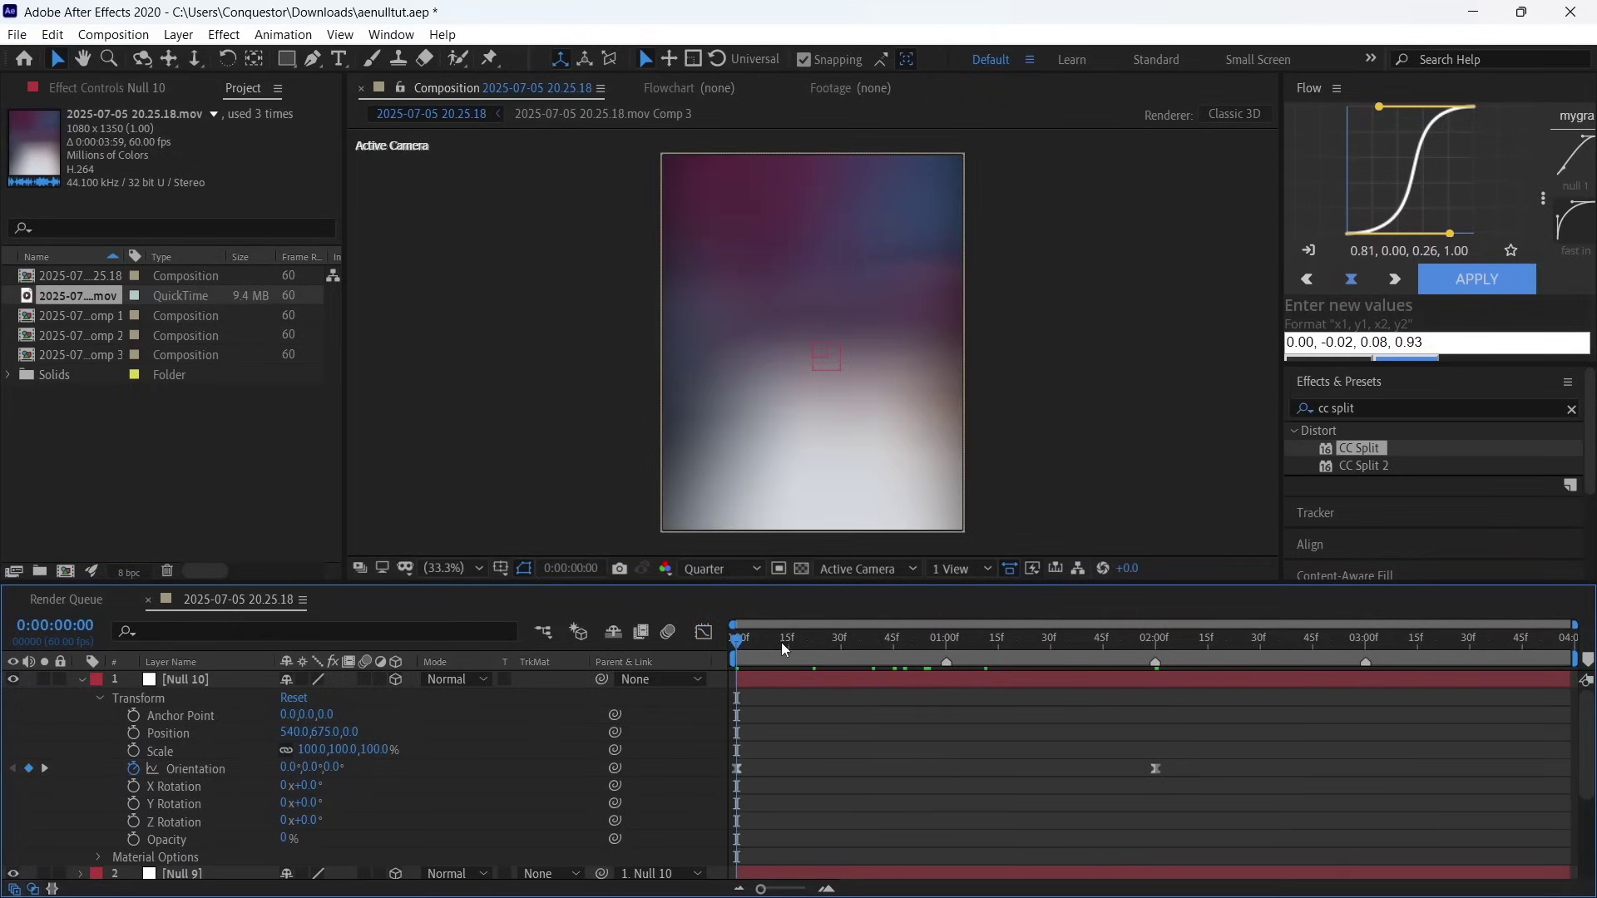
drag(781, 642, 1059, 669)
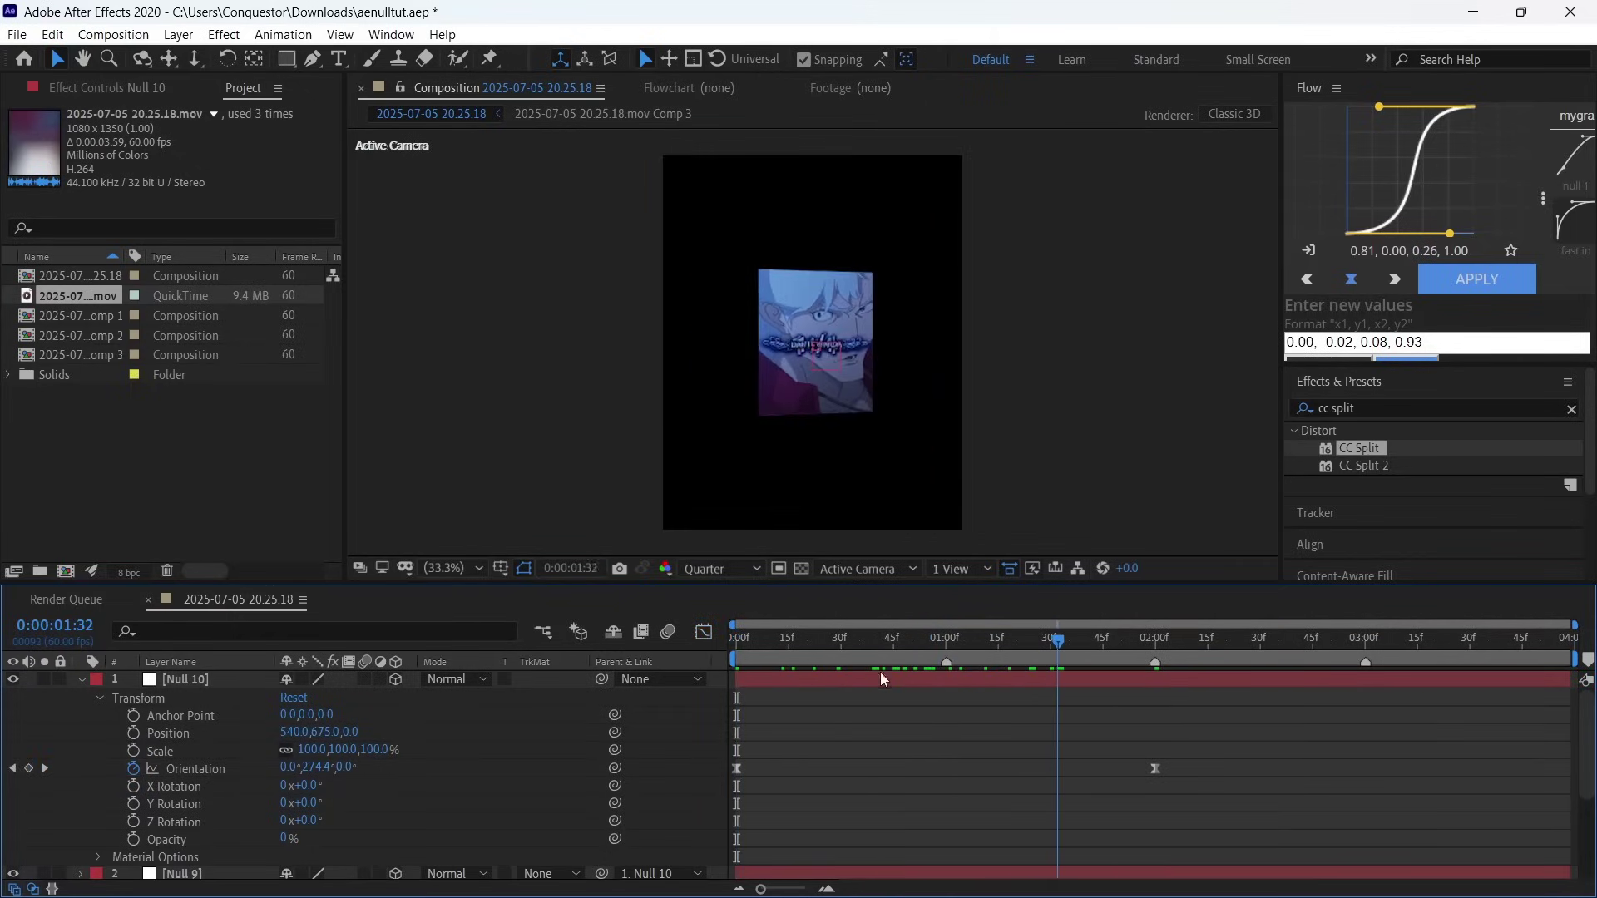
key(Home)
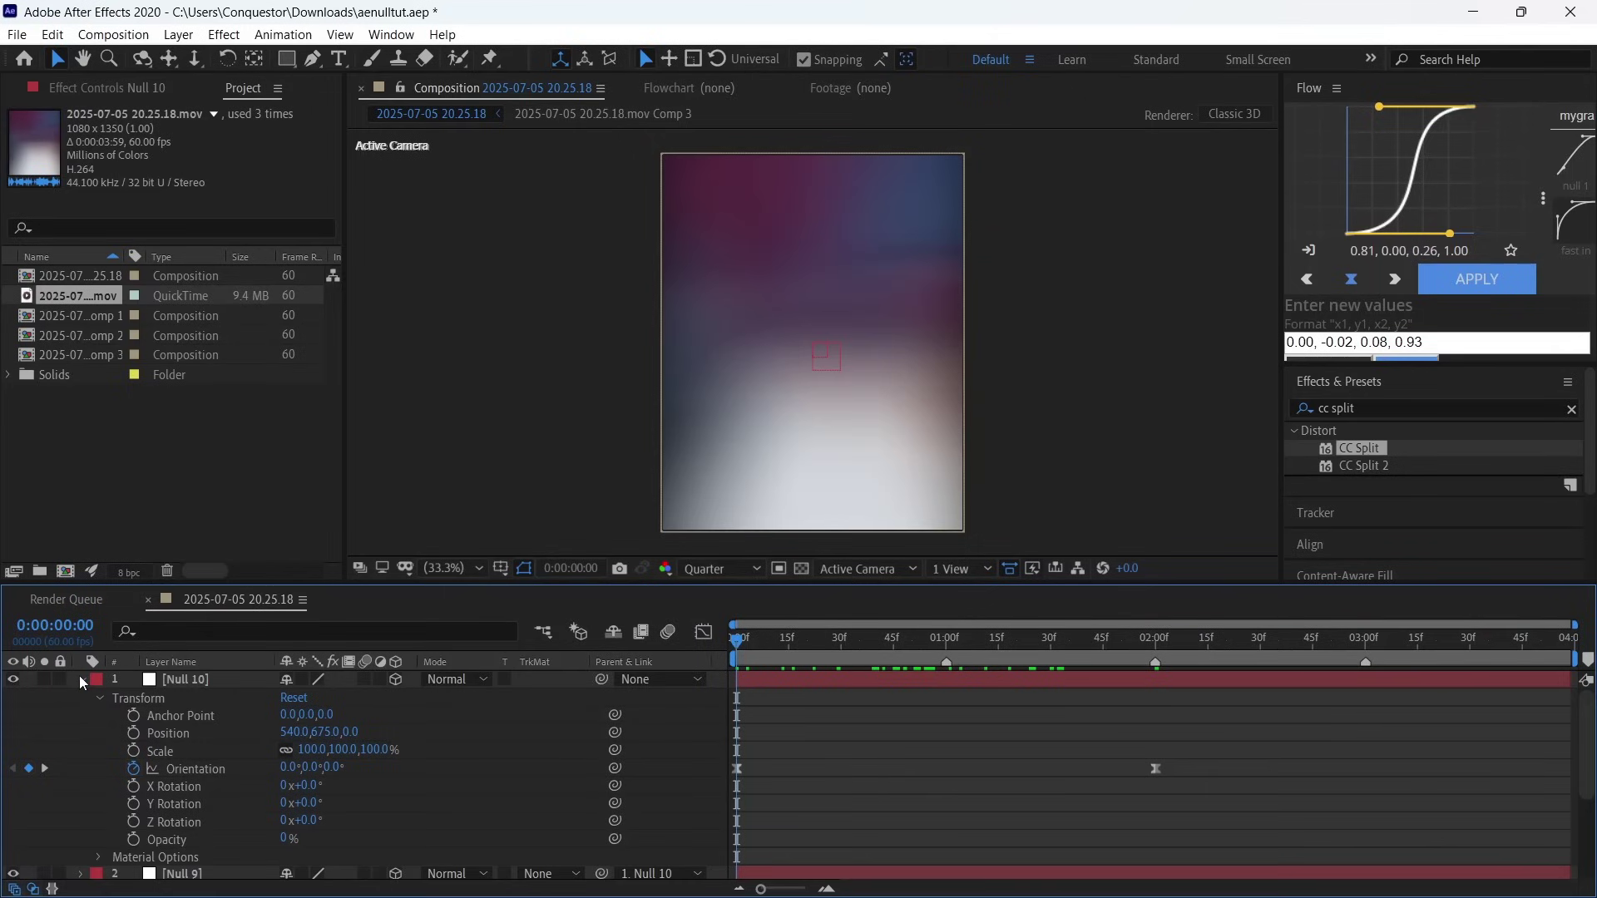
click(82, 679)
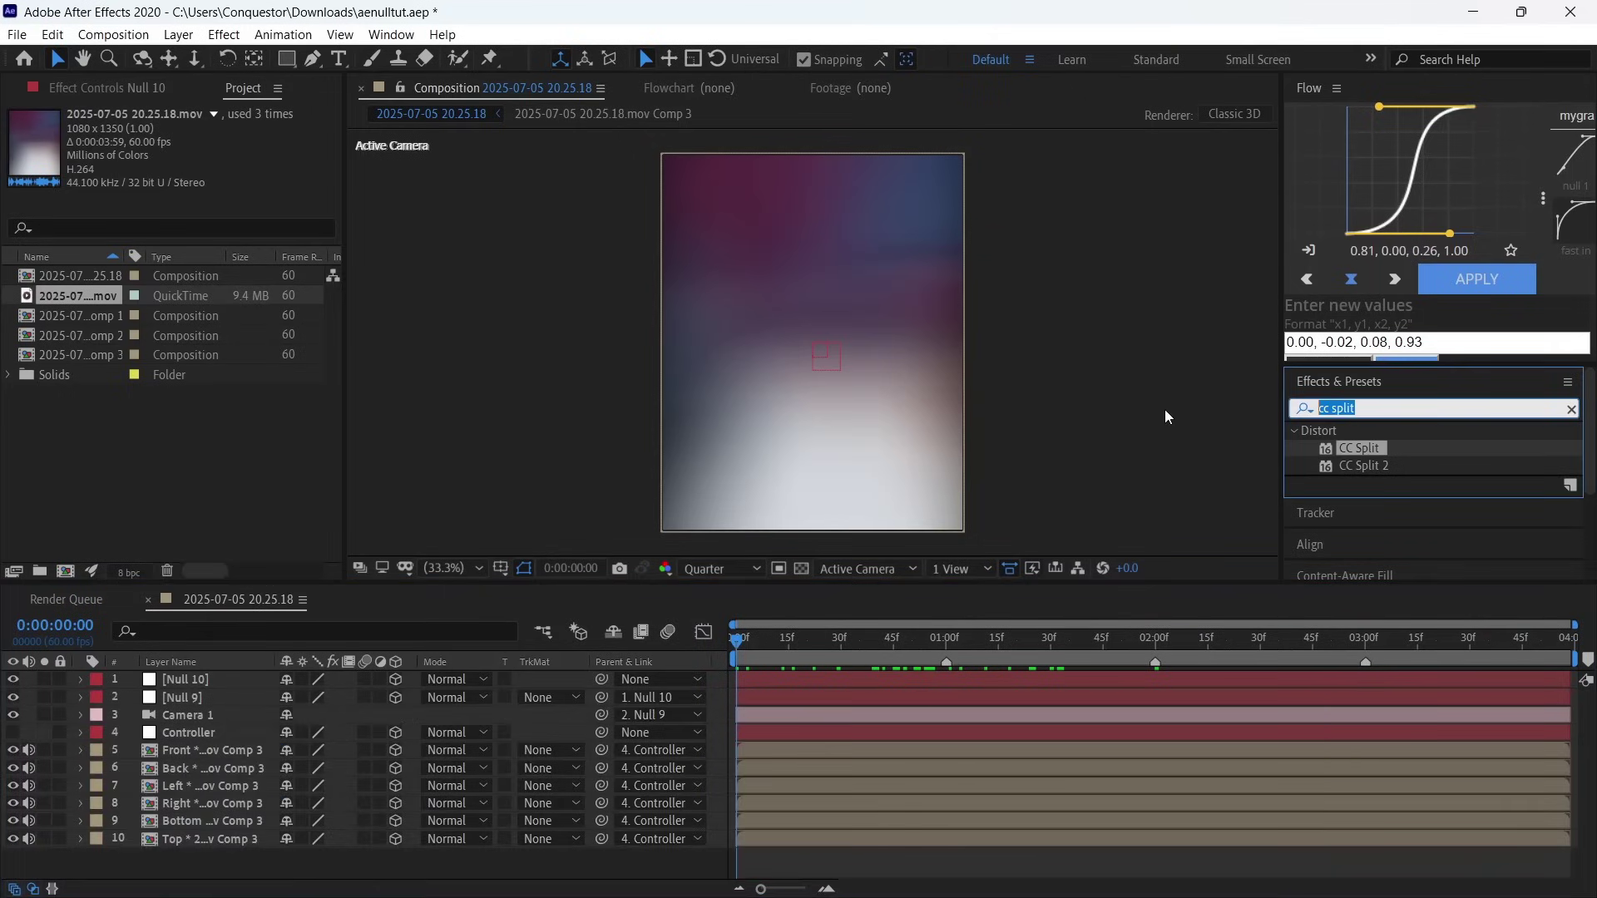
text(motiom)
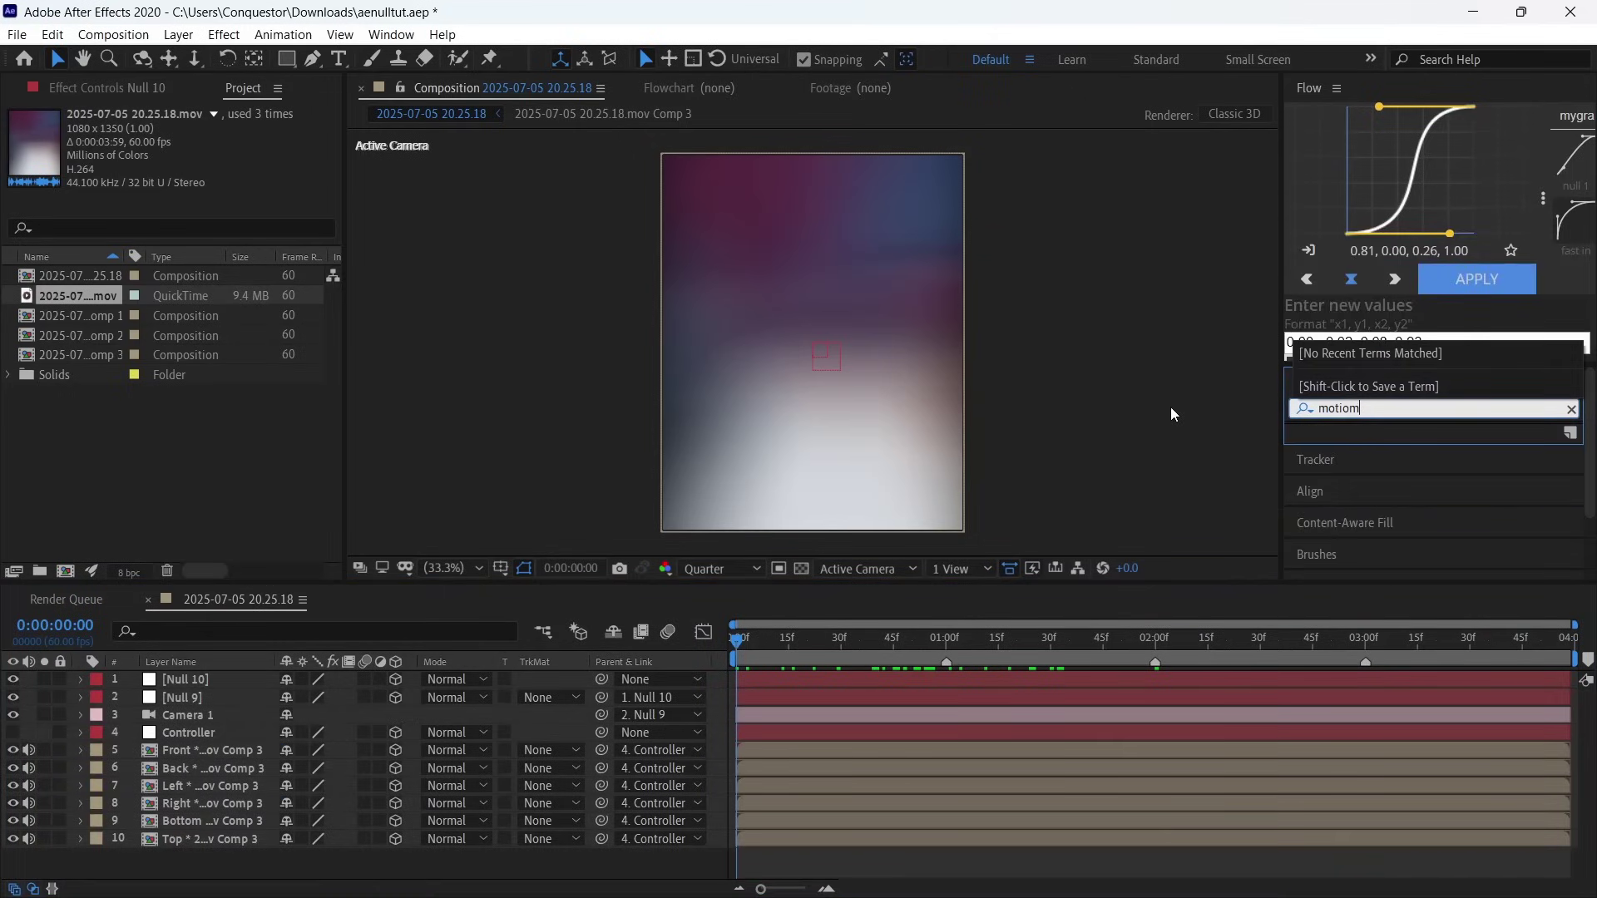
key(BackSpace)
text(n tile)
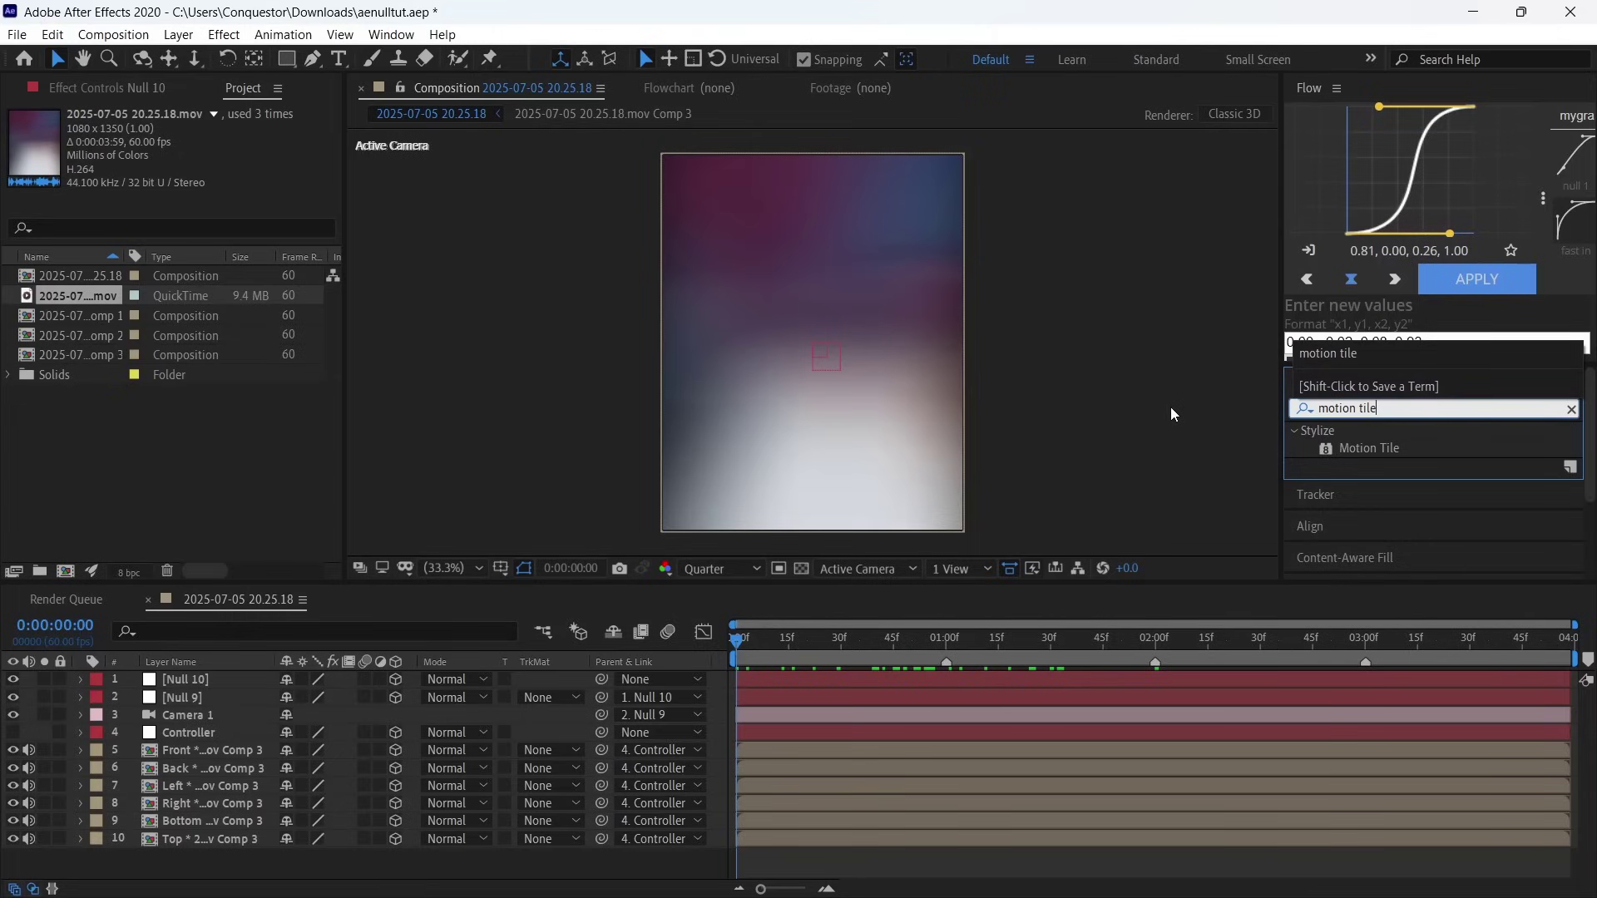
drag(1356, 448, 187, 824)
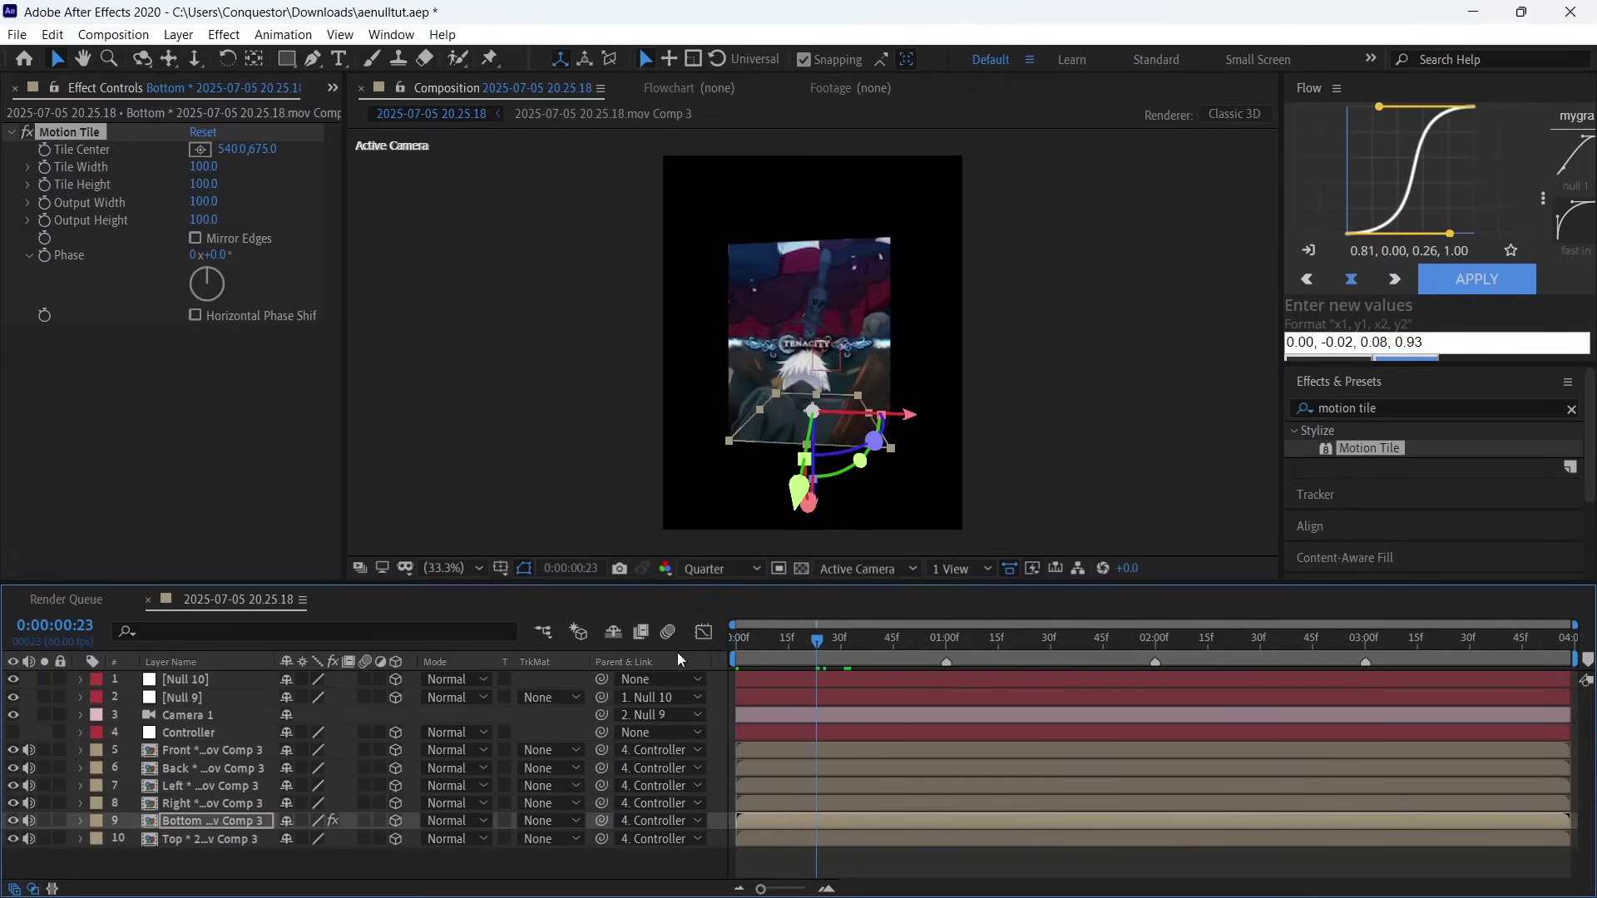
Step: Keyframe Motion Tile Output Width and Height, reaching 1520 × 620 at two seconds
click(38, 213)
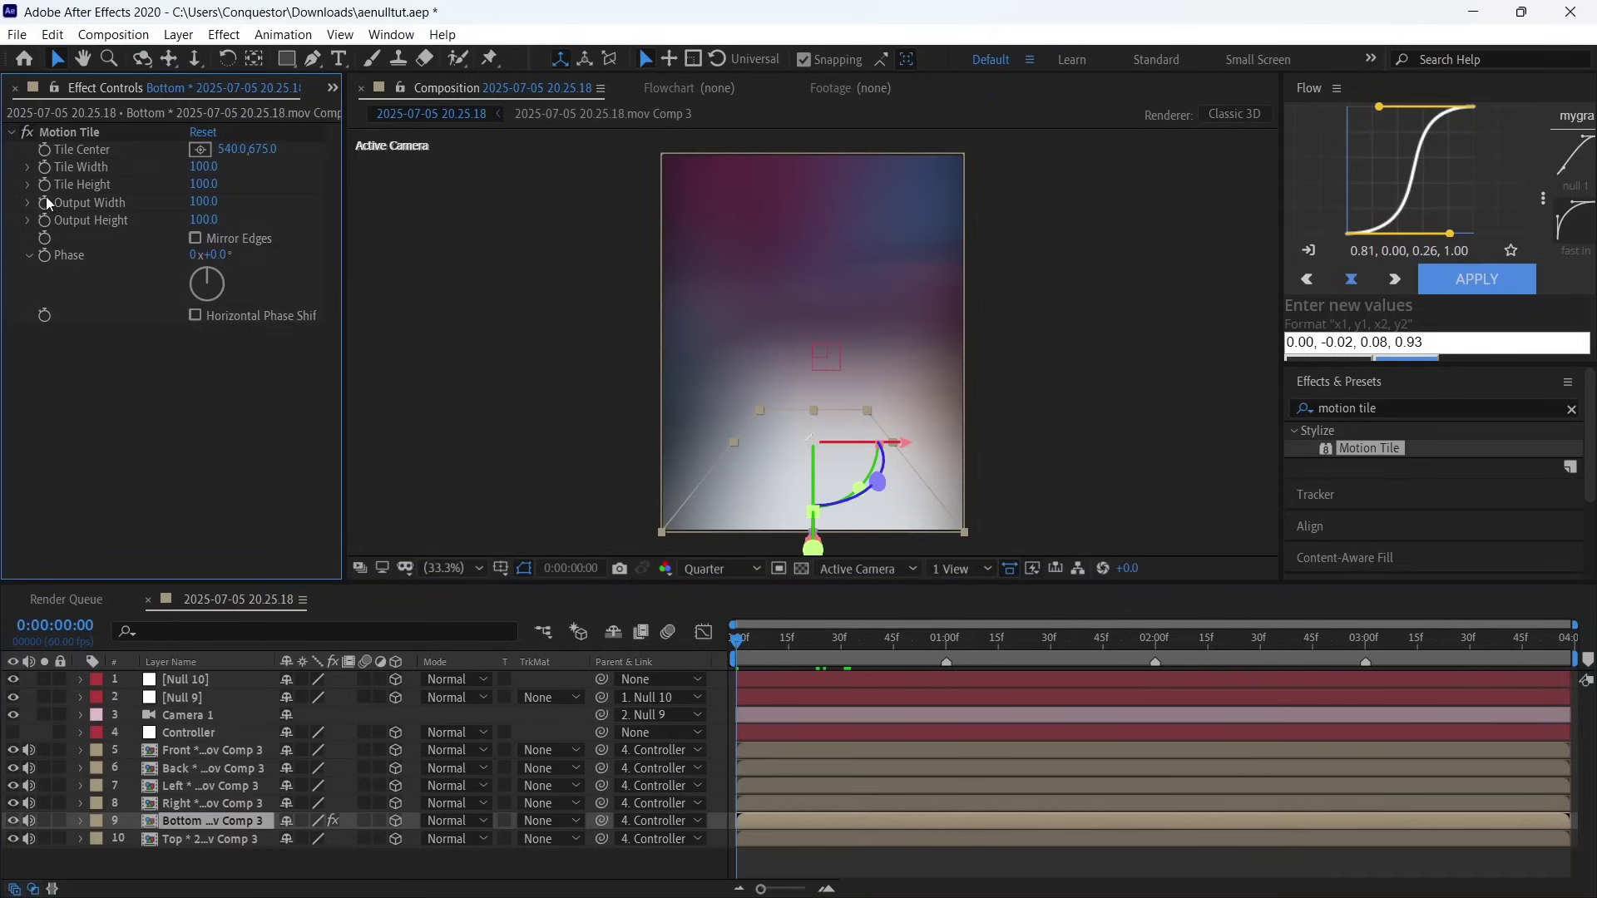
click(45, 197)
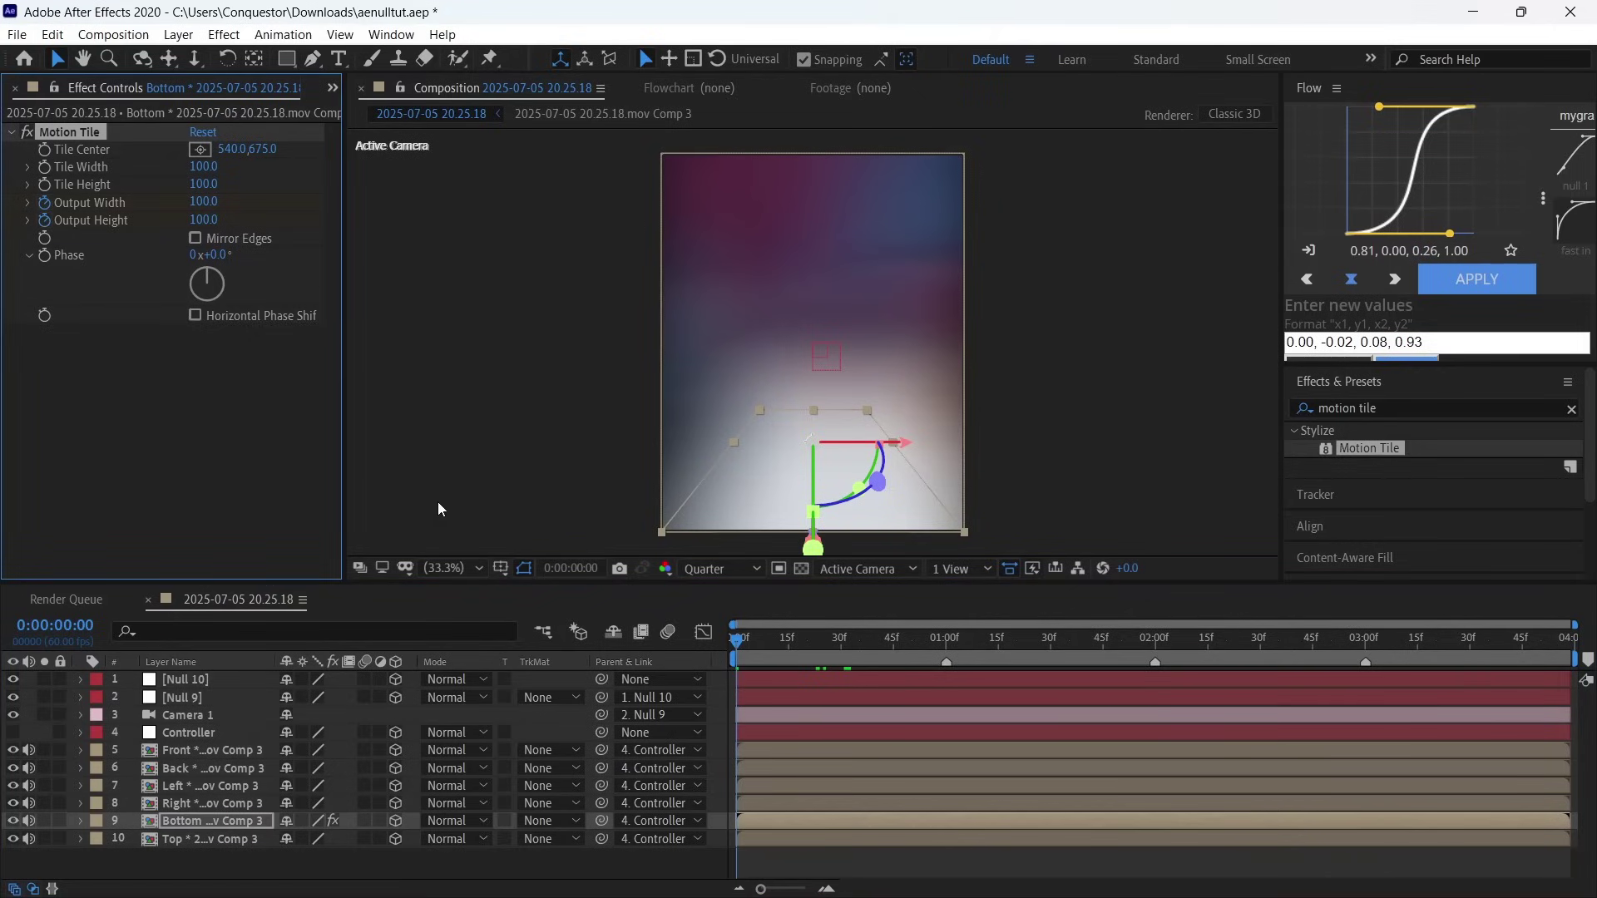
key(u)
scroll(862, 725, down, 1)
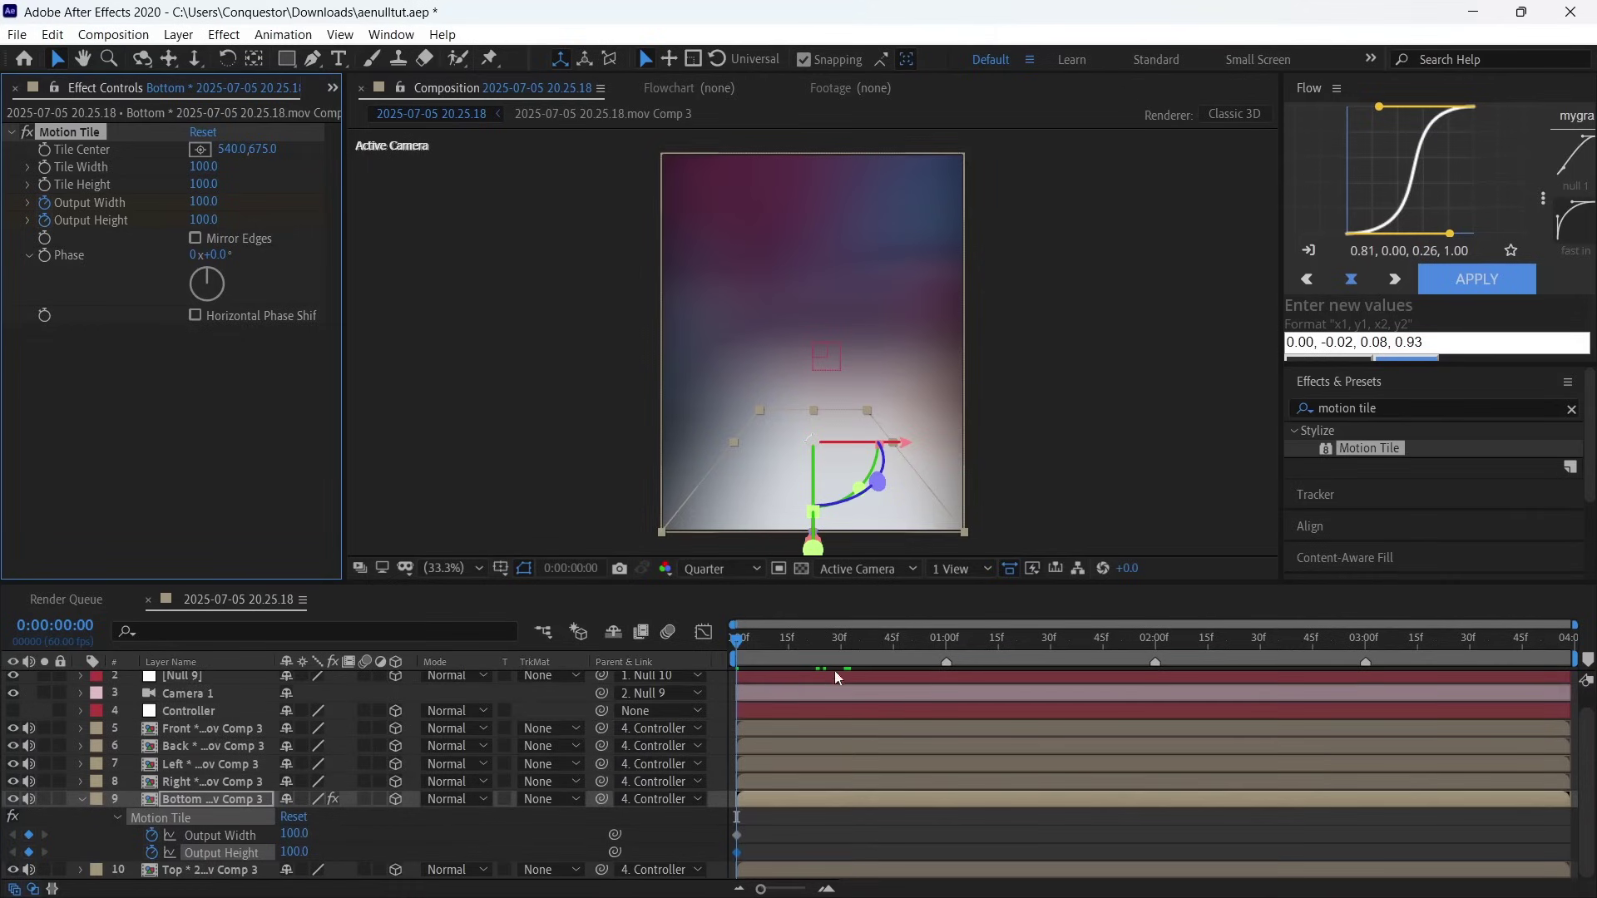
drag(920, 648, 1156, 670)
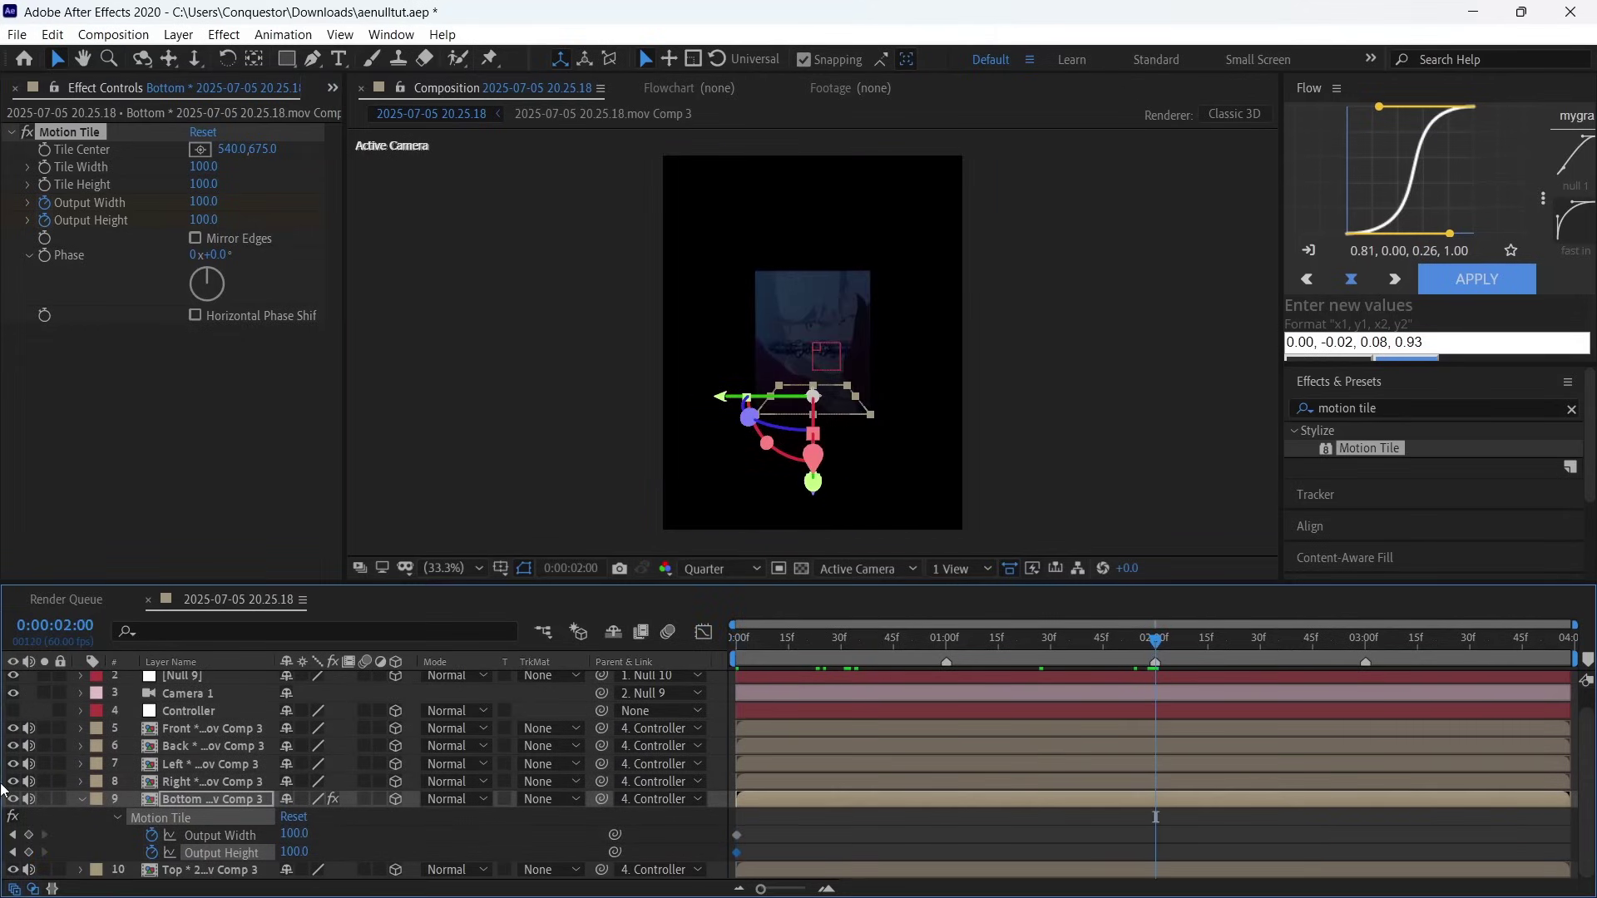
click(28, 835)
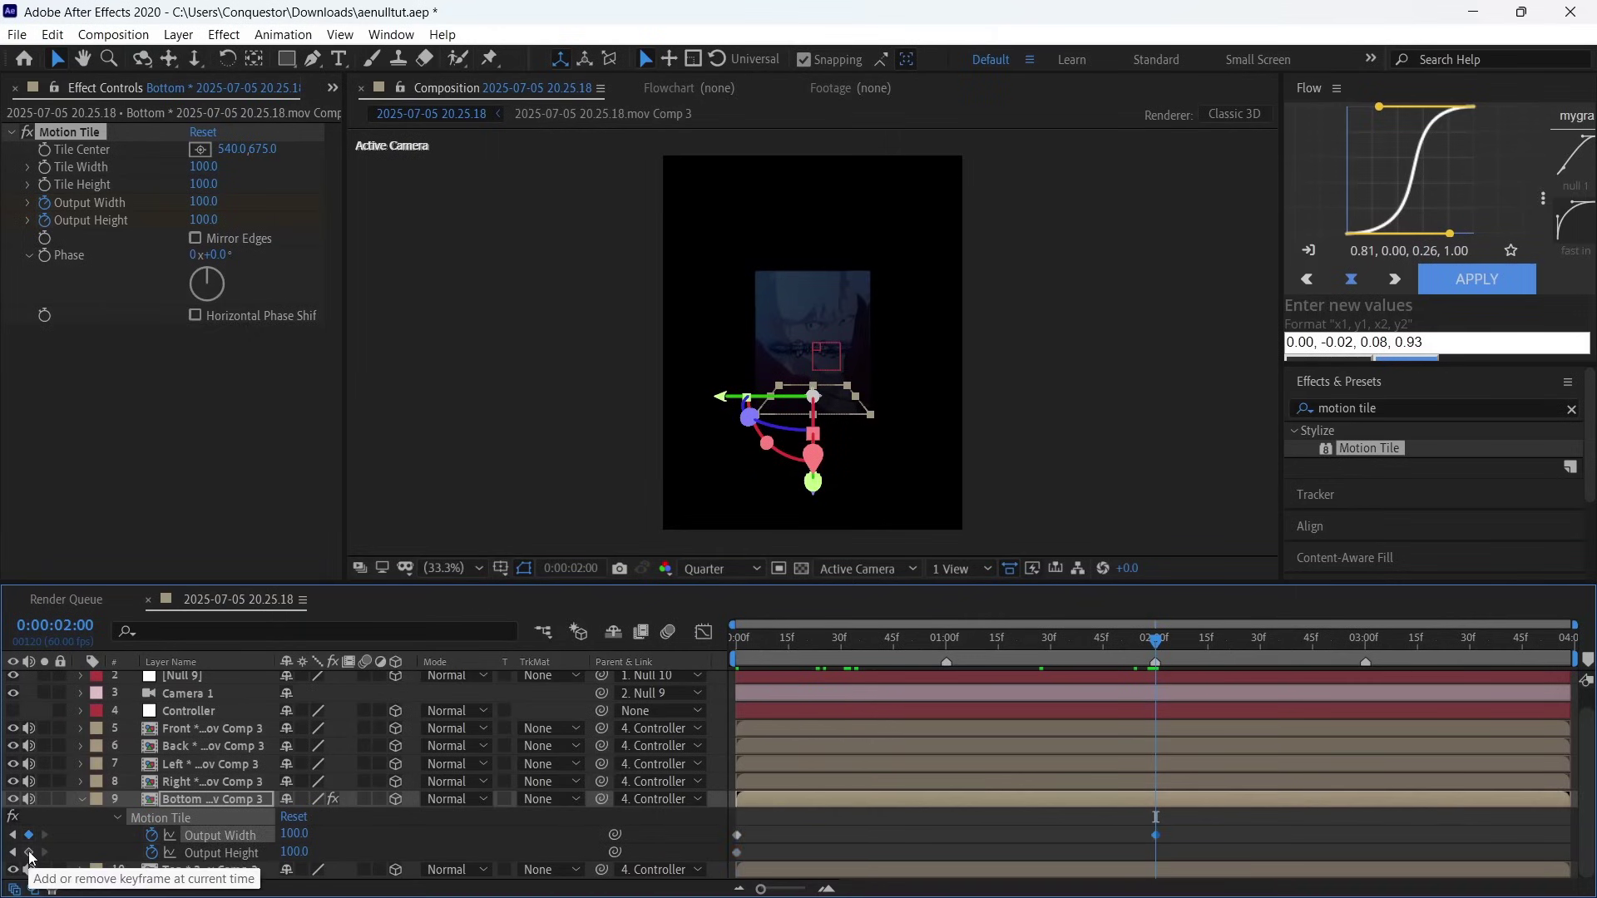
click(29, 853)
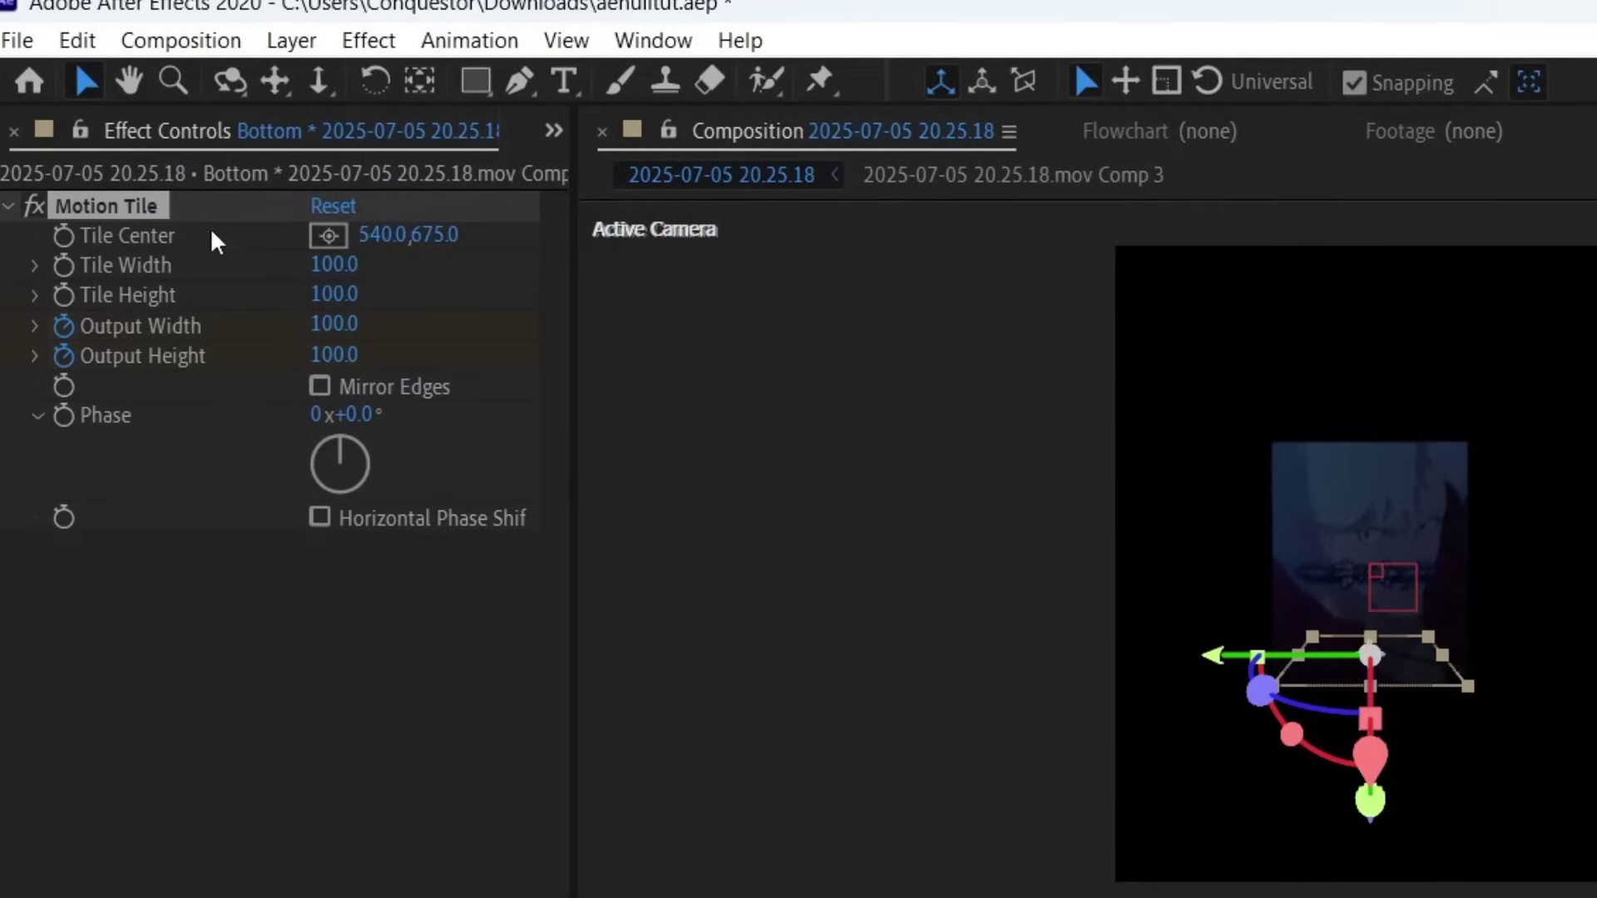
drag(348, 323, 400, 142)
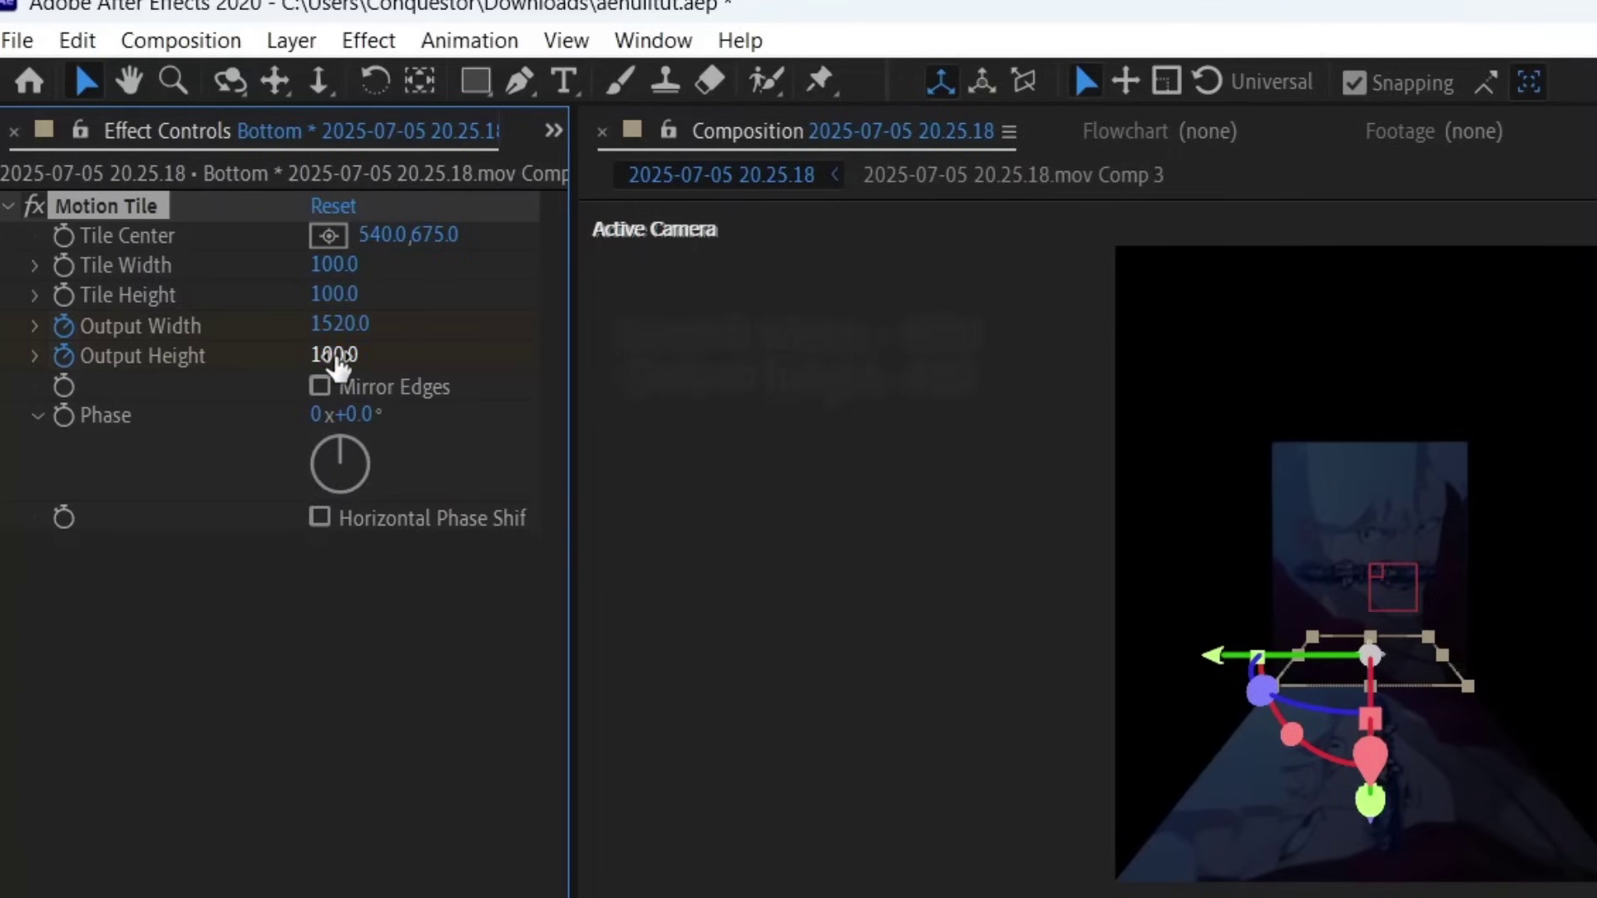
drag(332, 356, 357, 293)
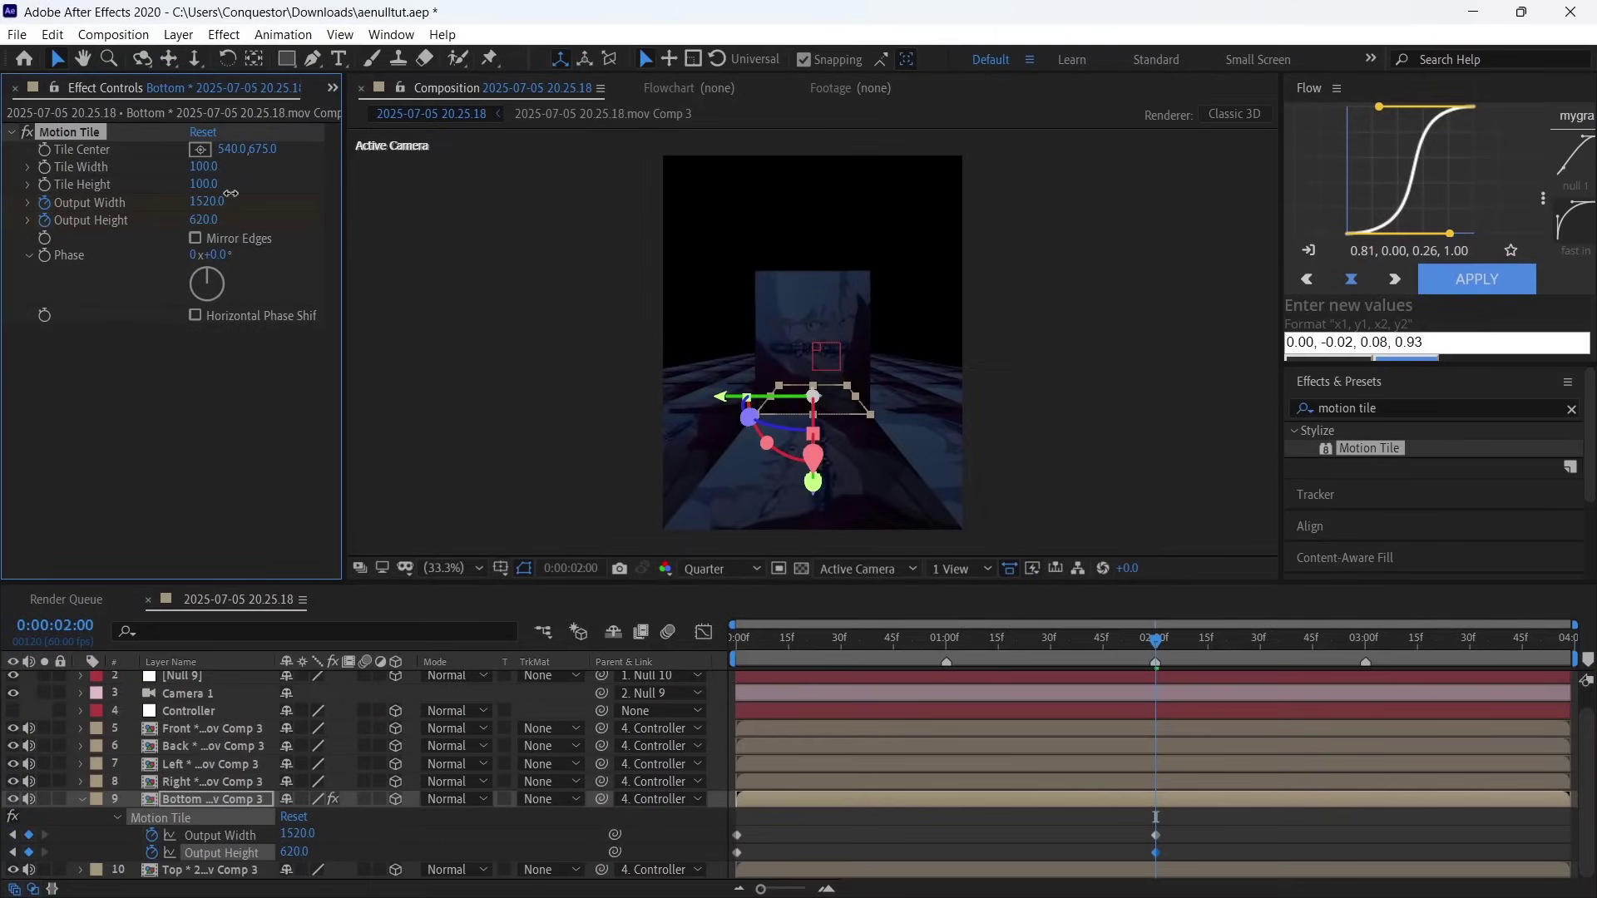
Step: Ease the four output-size keyframes with Flow and preview the tile growth
click(892, 652)
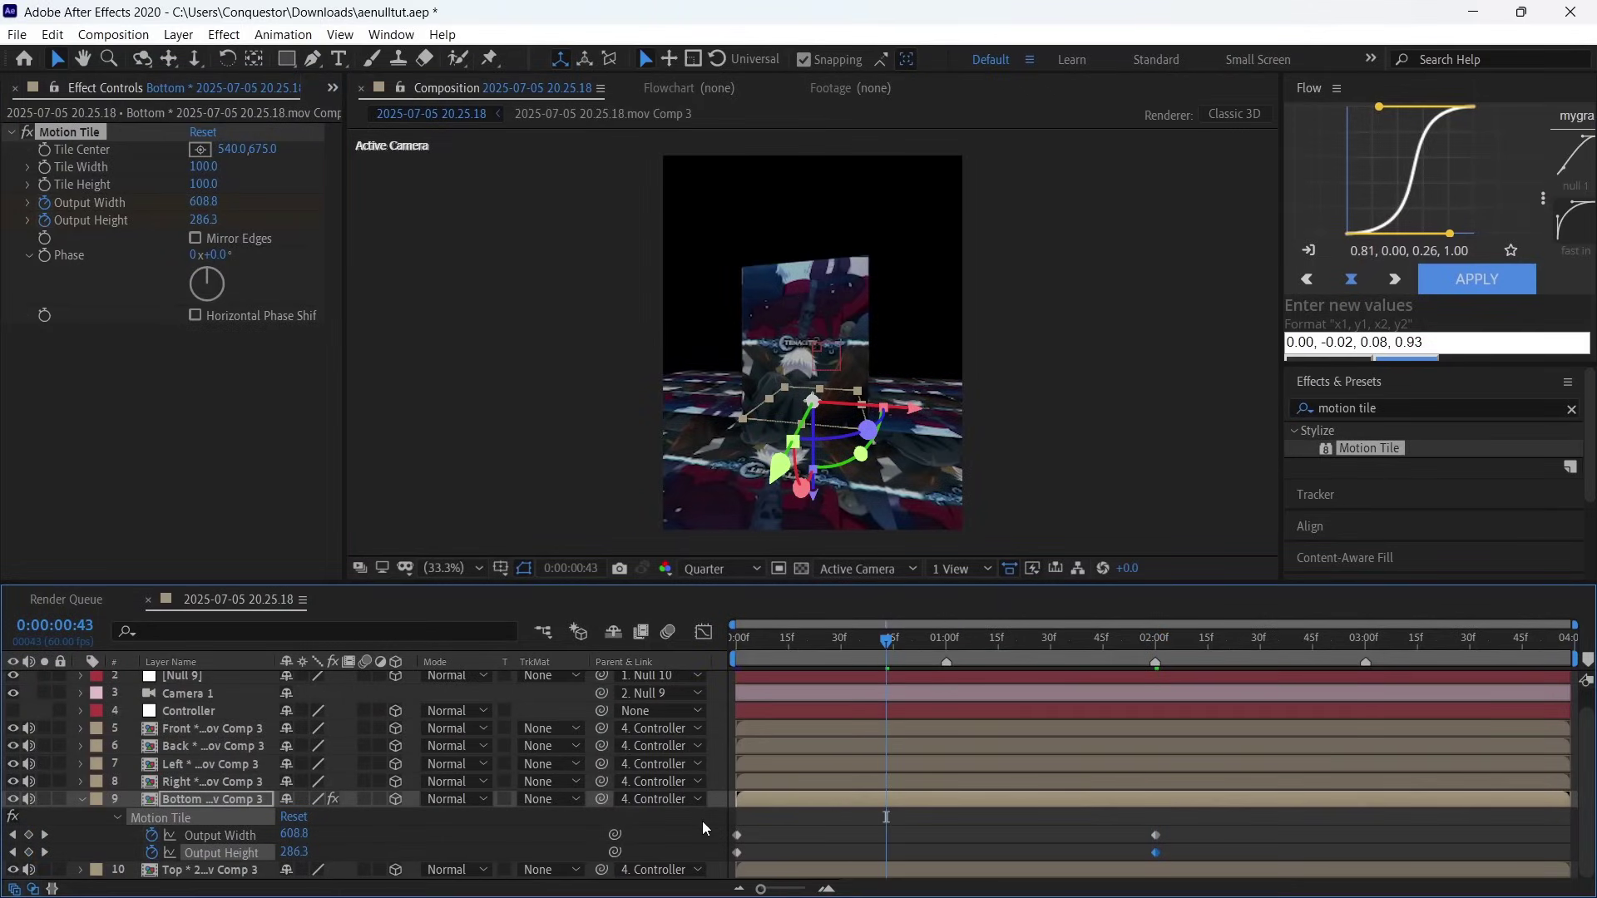
drag(702, 821, 1199, 854)
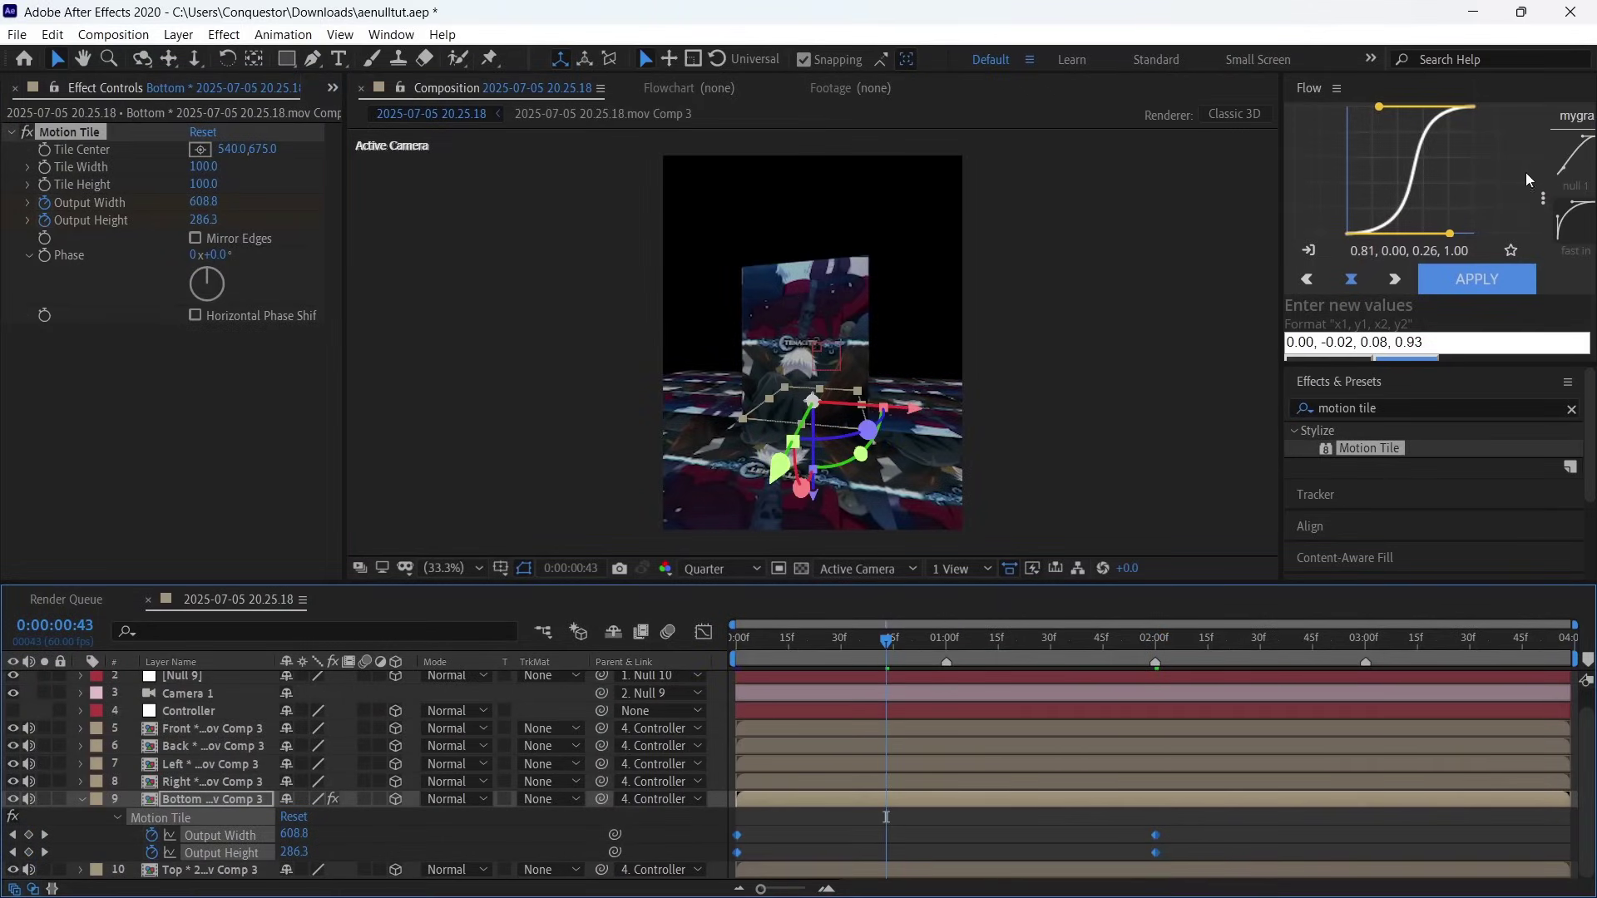
click(1468, 280)
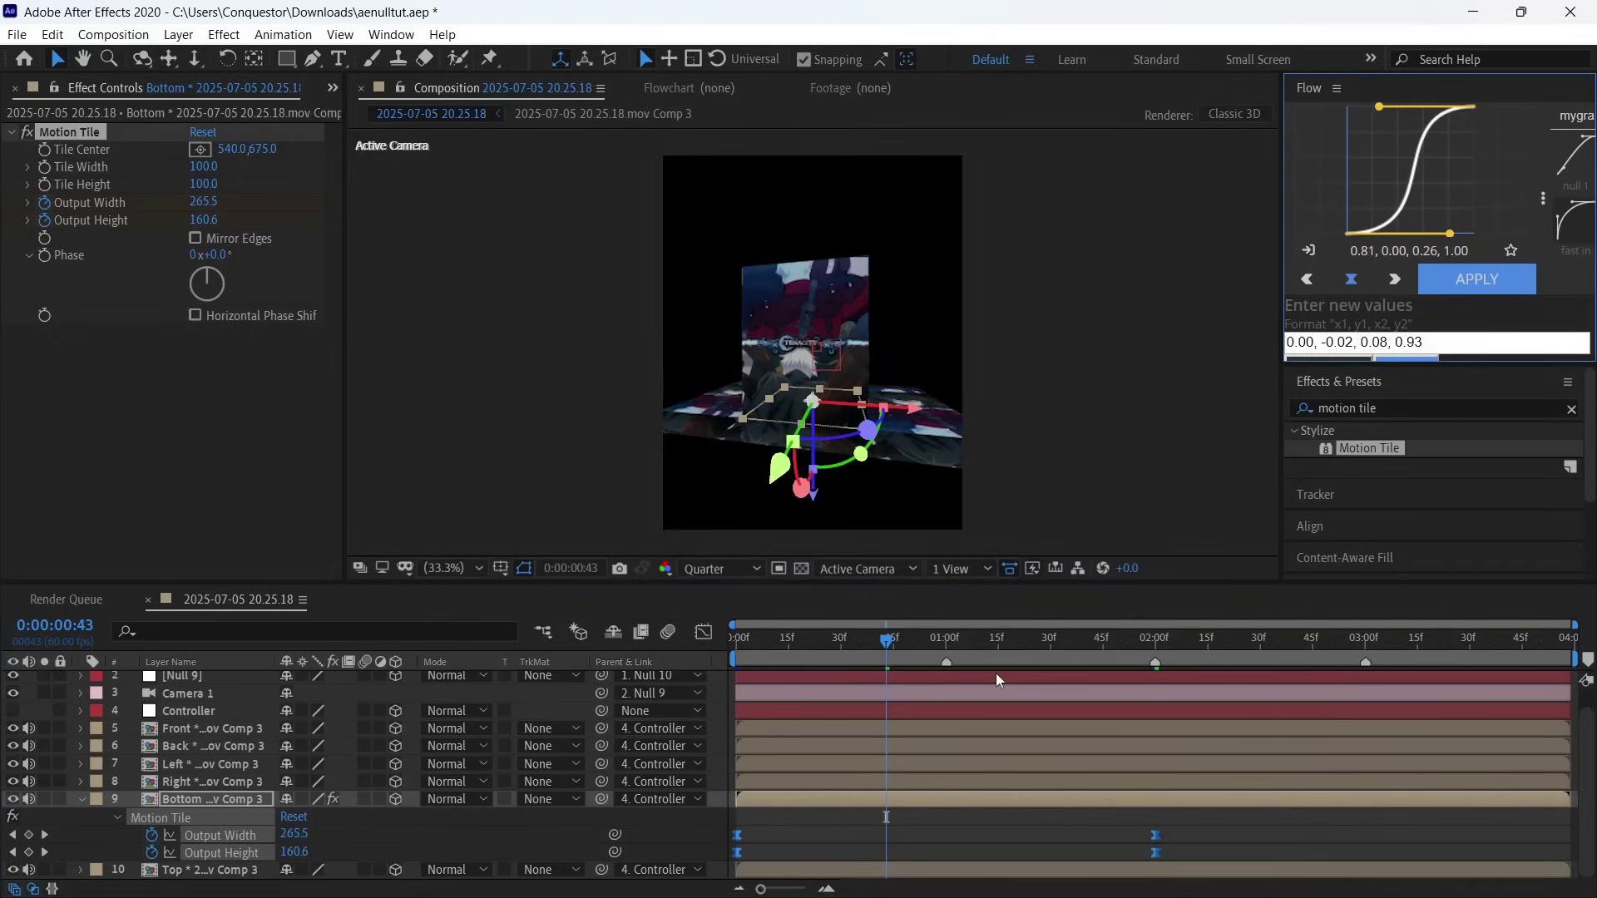
click(833, 840)
drag(896, 657, 842, 661)
drag(704, 668, 6, 592)
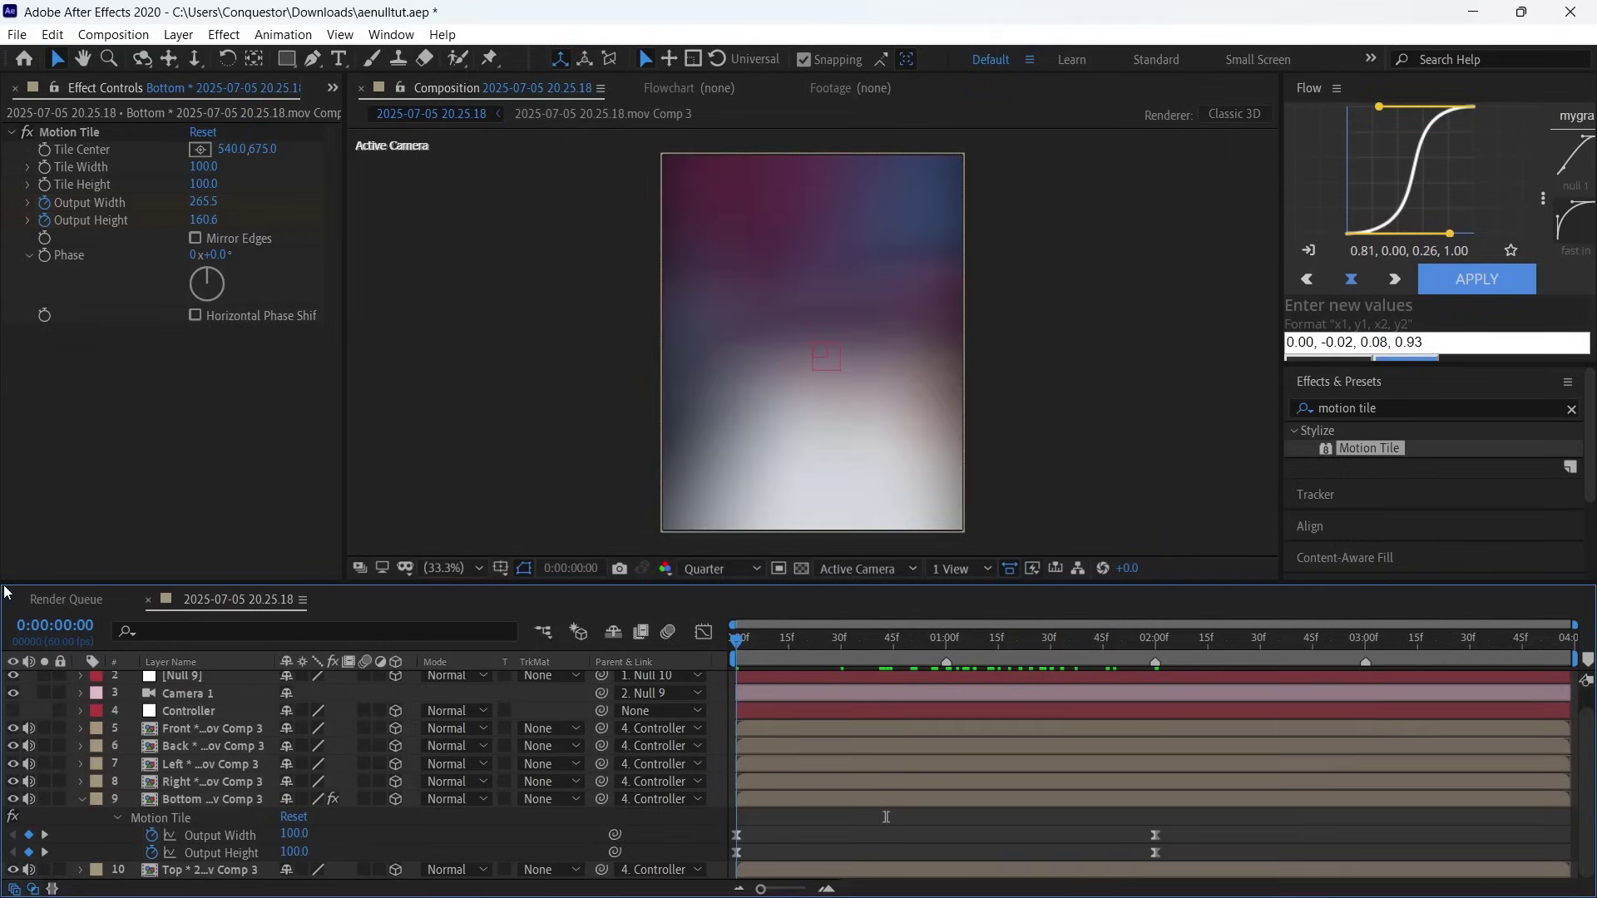
Step: Add a 3D Null 11, parent Null 10 to it and show its Transform properties
right_click(49, 717)
mouse_move(124, 488)
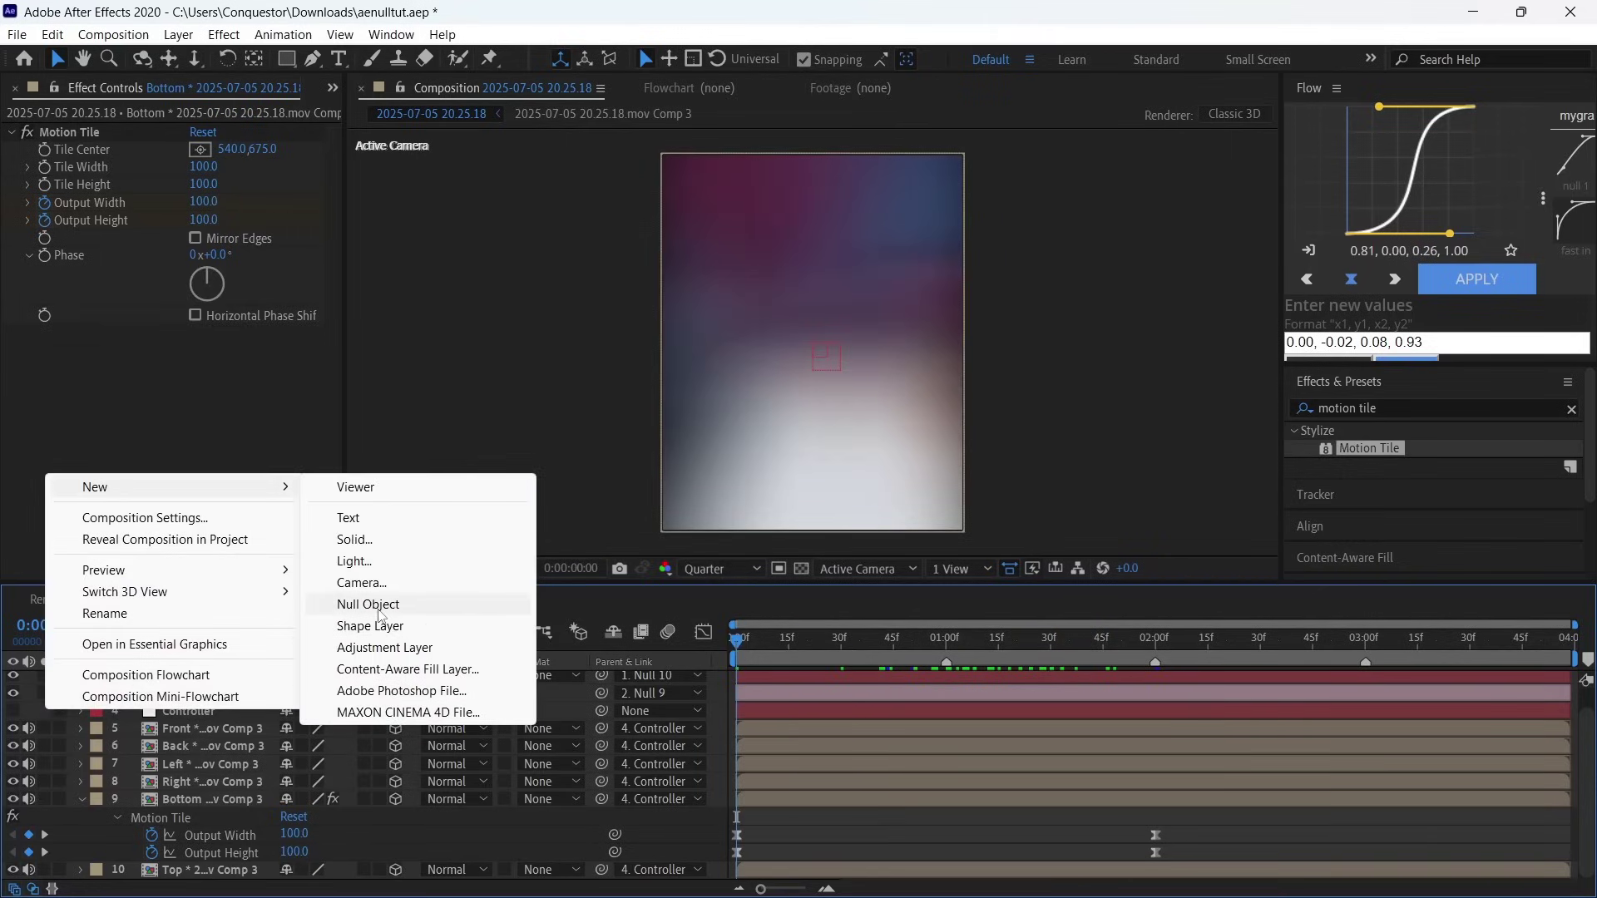
click(376, 605)
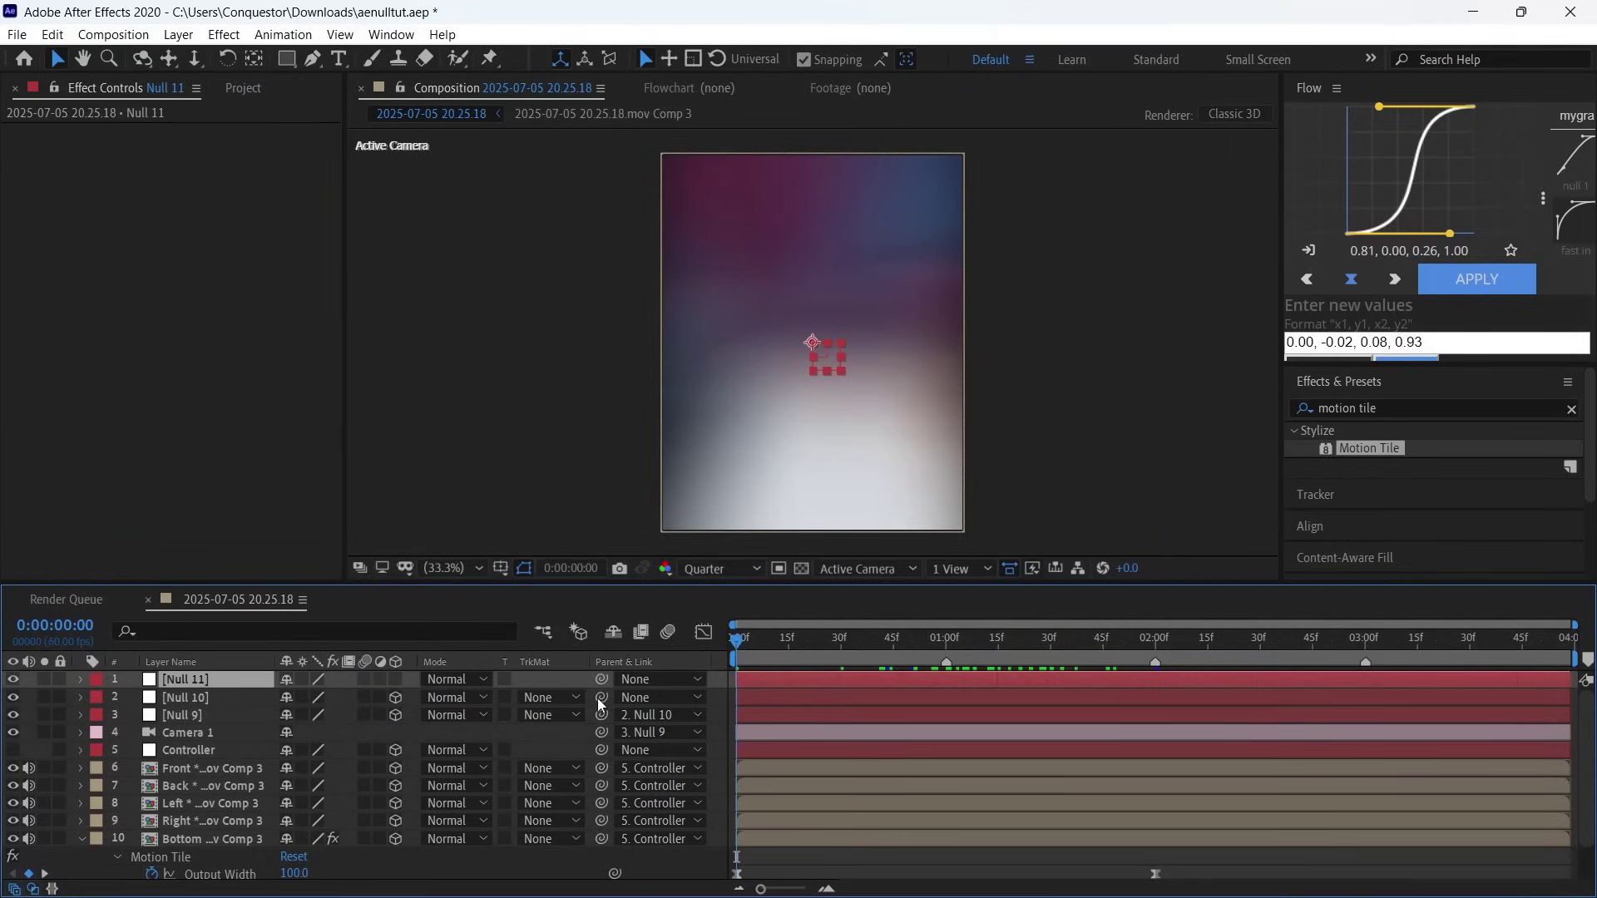
drag(601, 699, 210, 682)
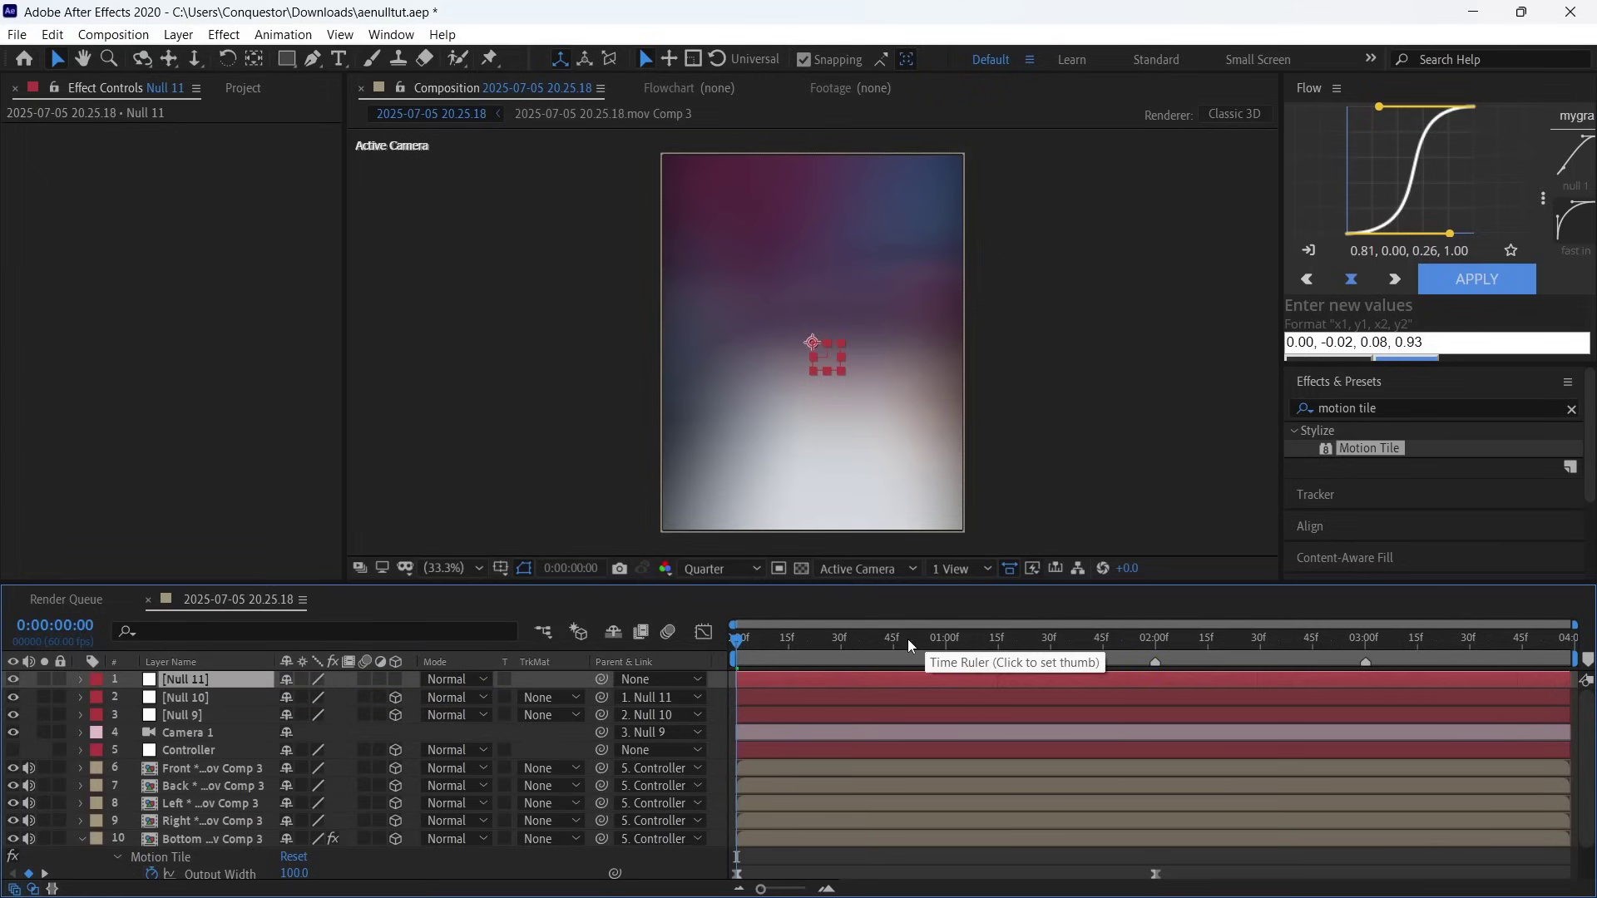
drag(915, 647, 946, 680)
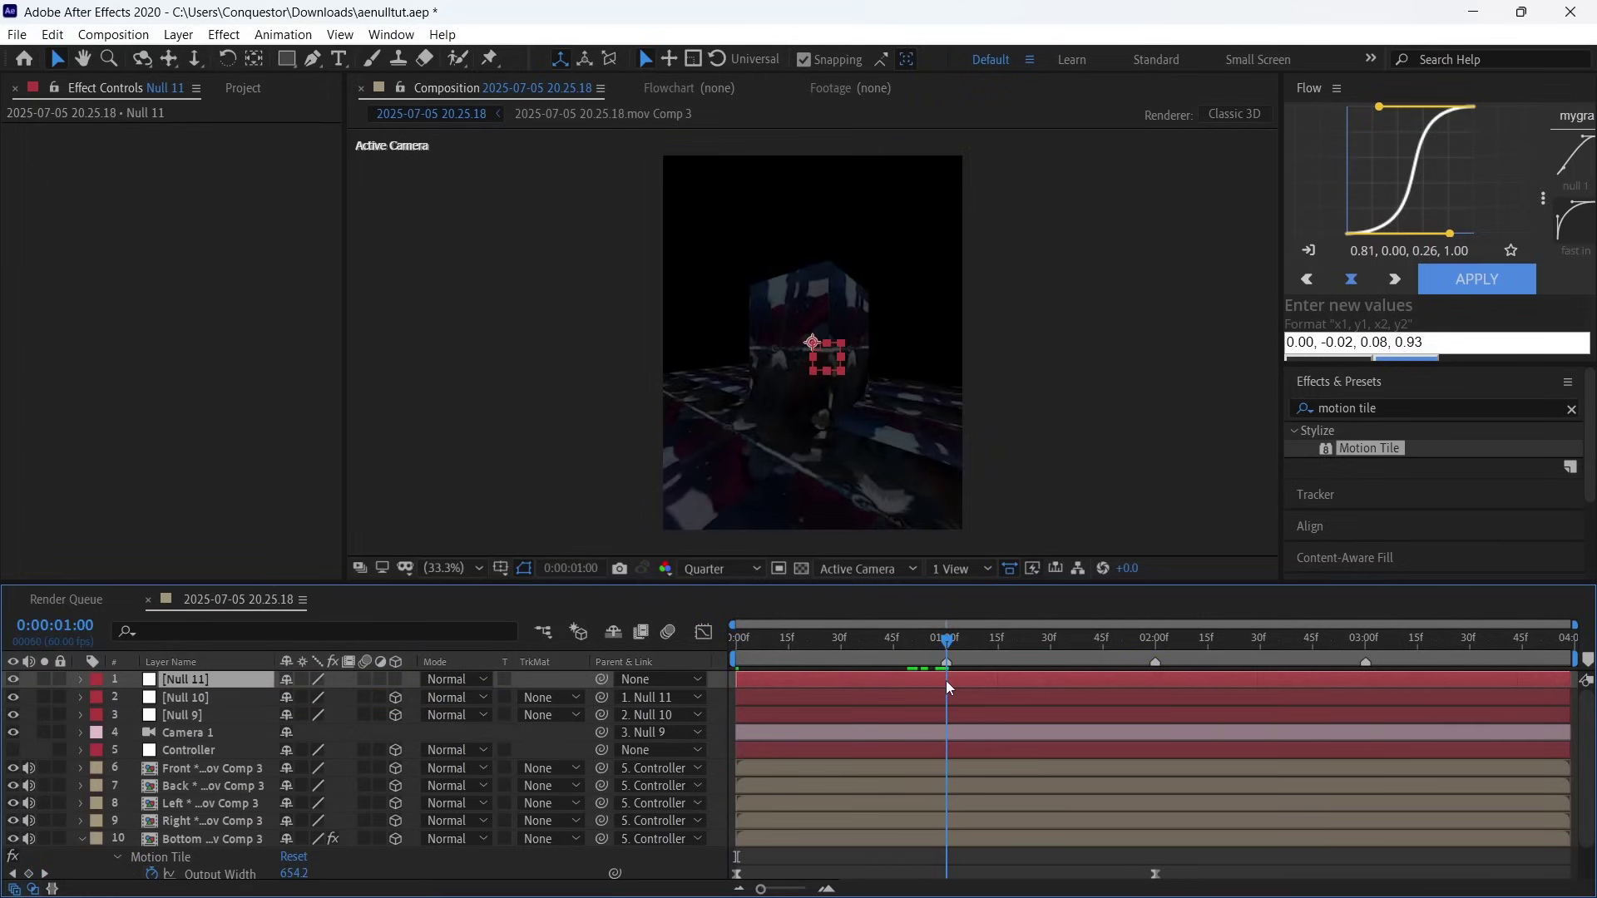
click(396, 679)
click(81, 680)
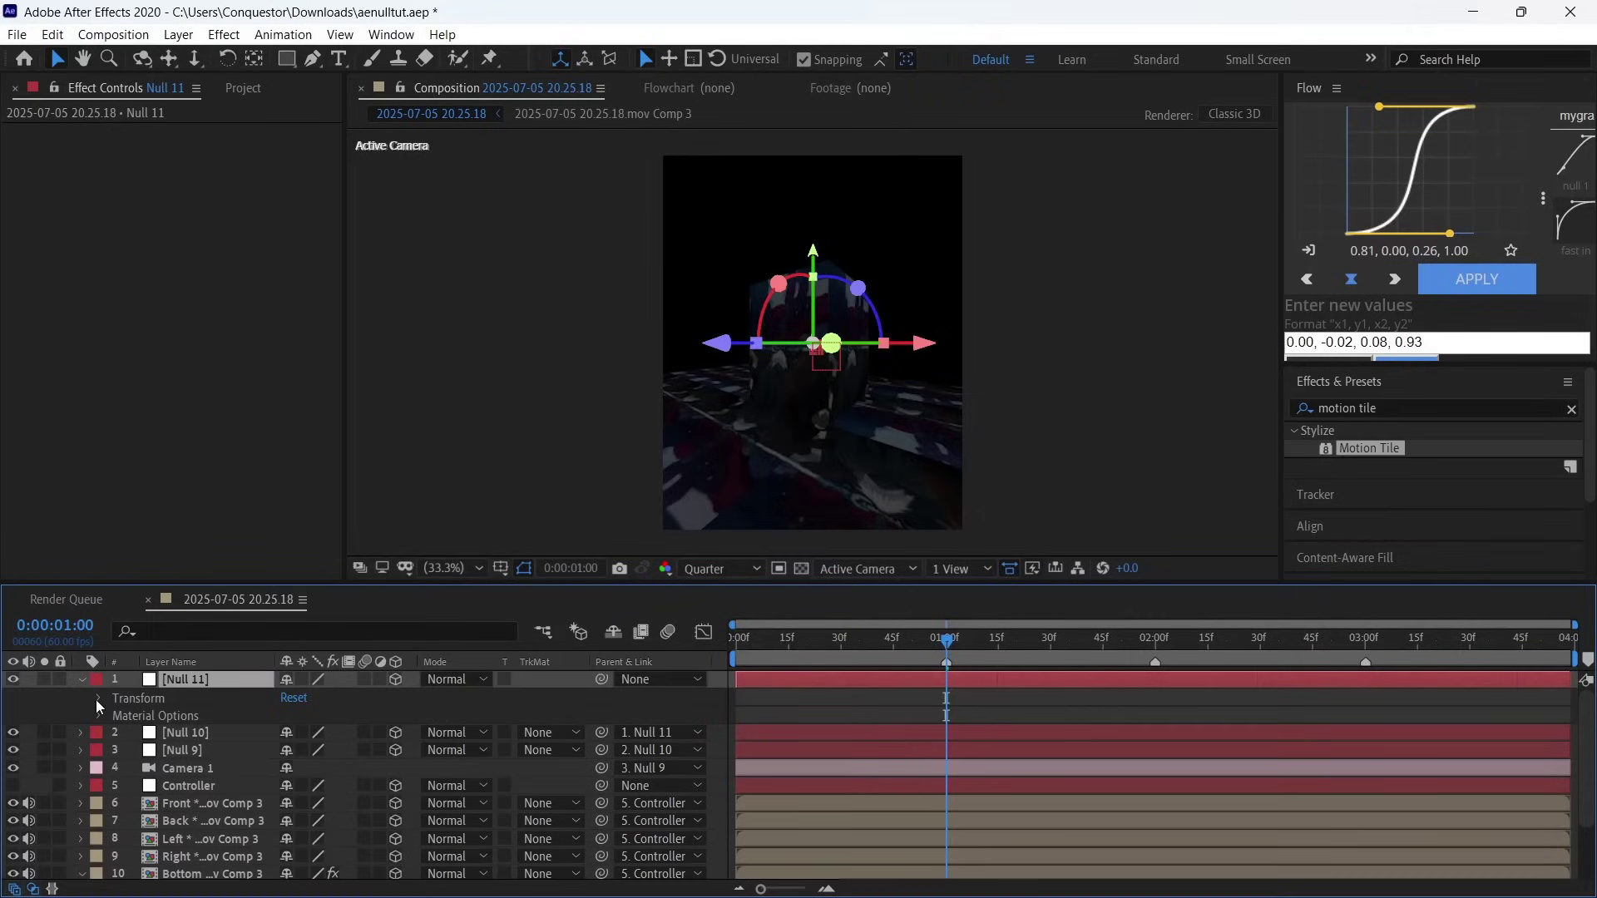
click(99, 698)
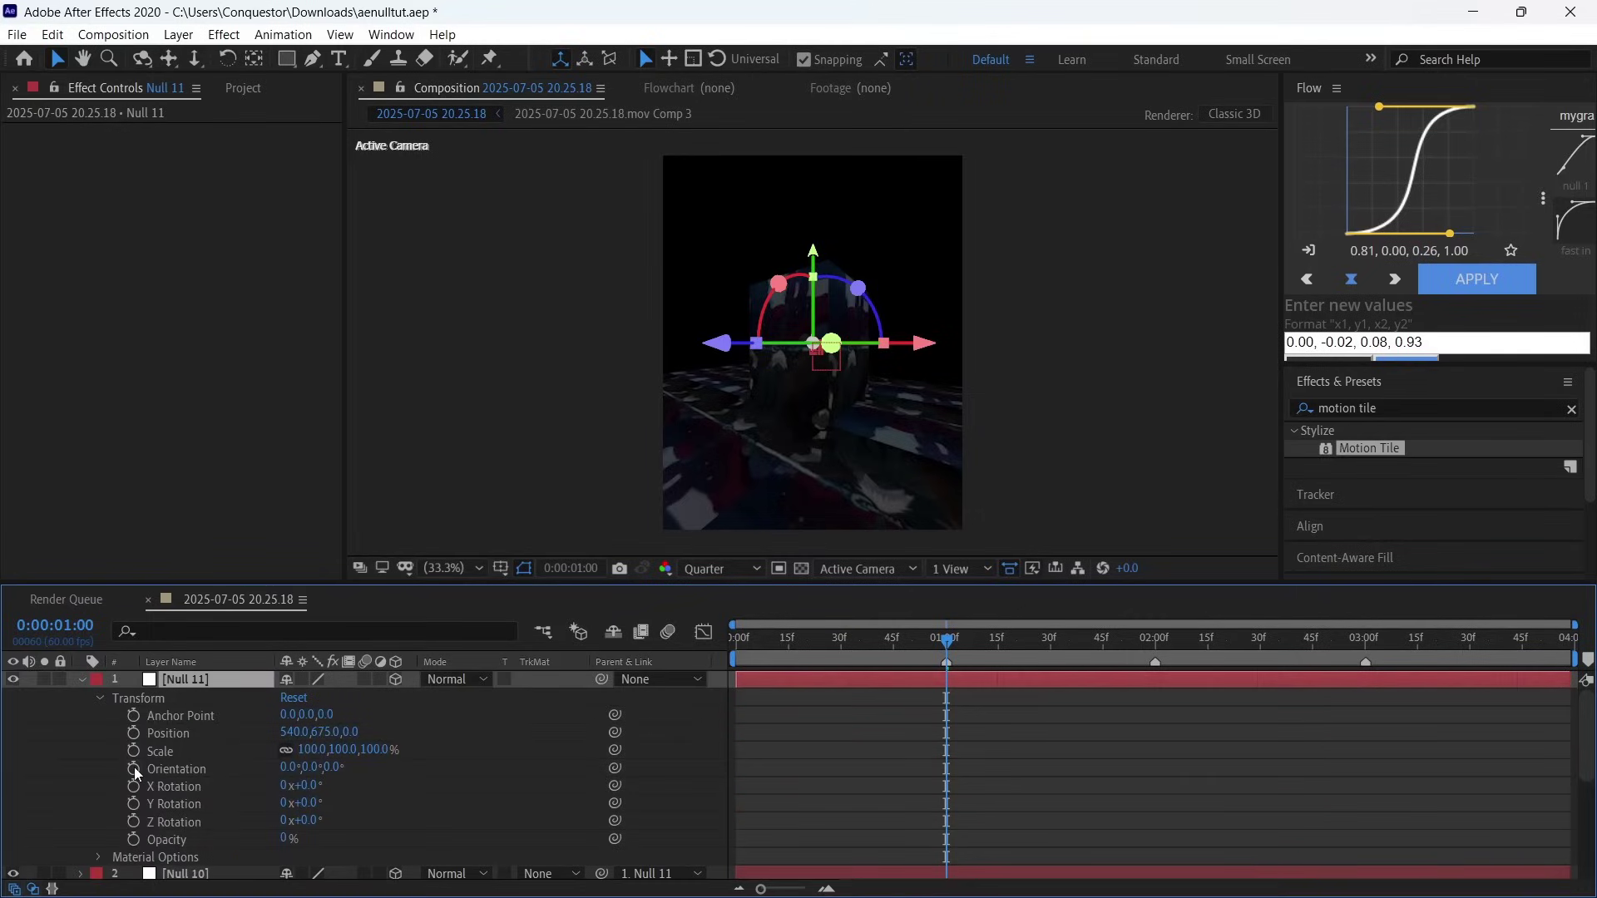
Step: Keyframe Null 11's Orientation from one second to 270° Z at three seconds
click(131, 766)
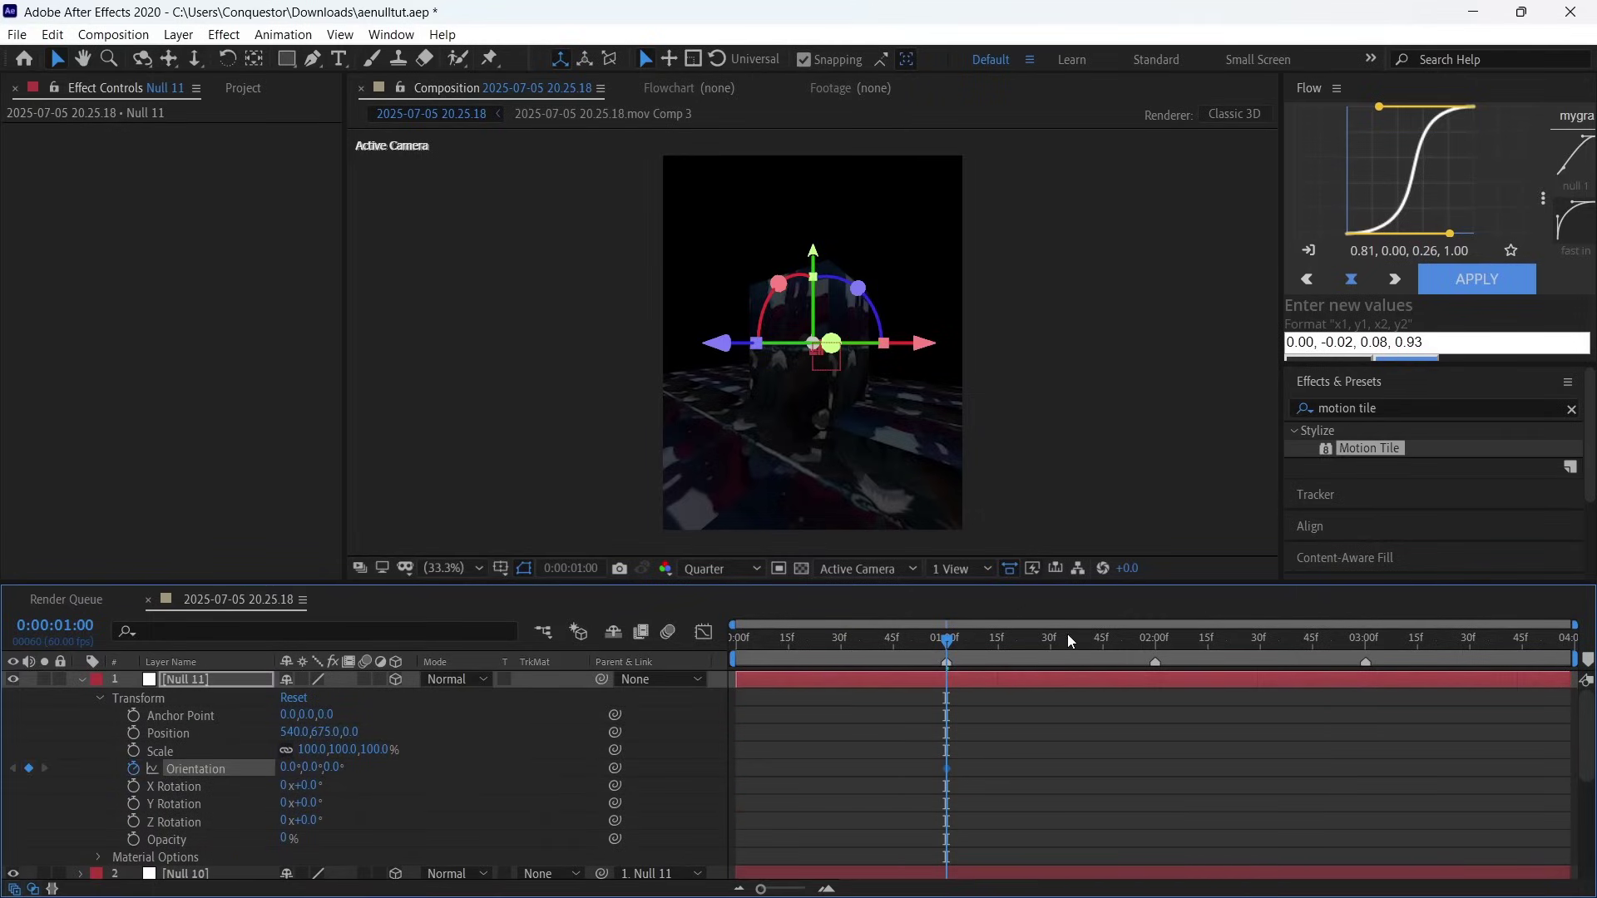
drag(1069, 641, 1365, 677)
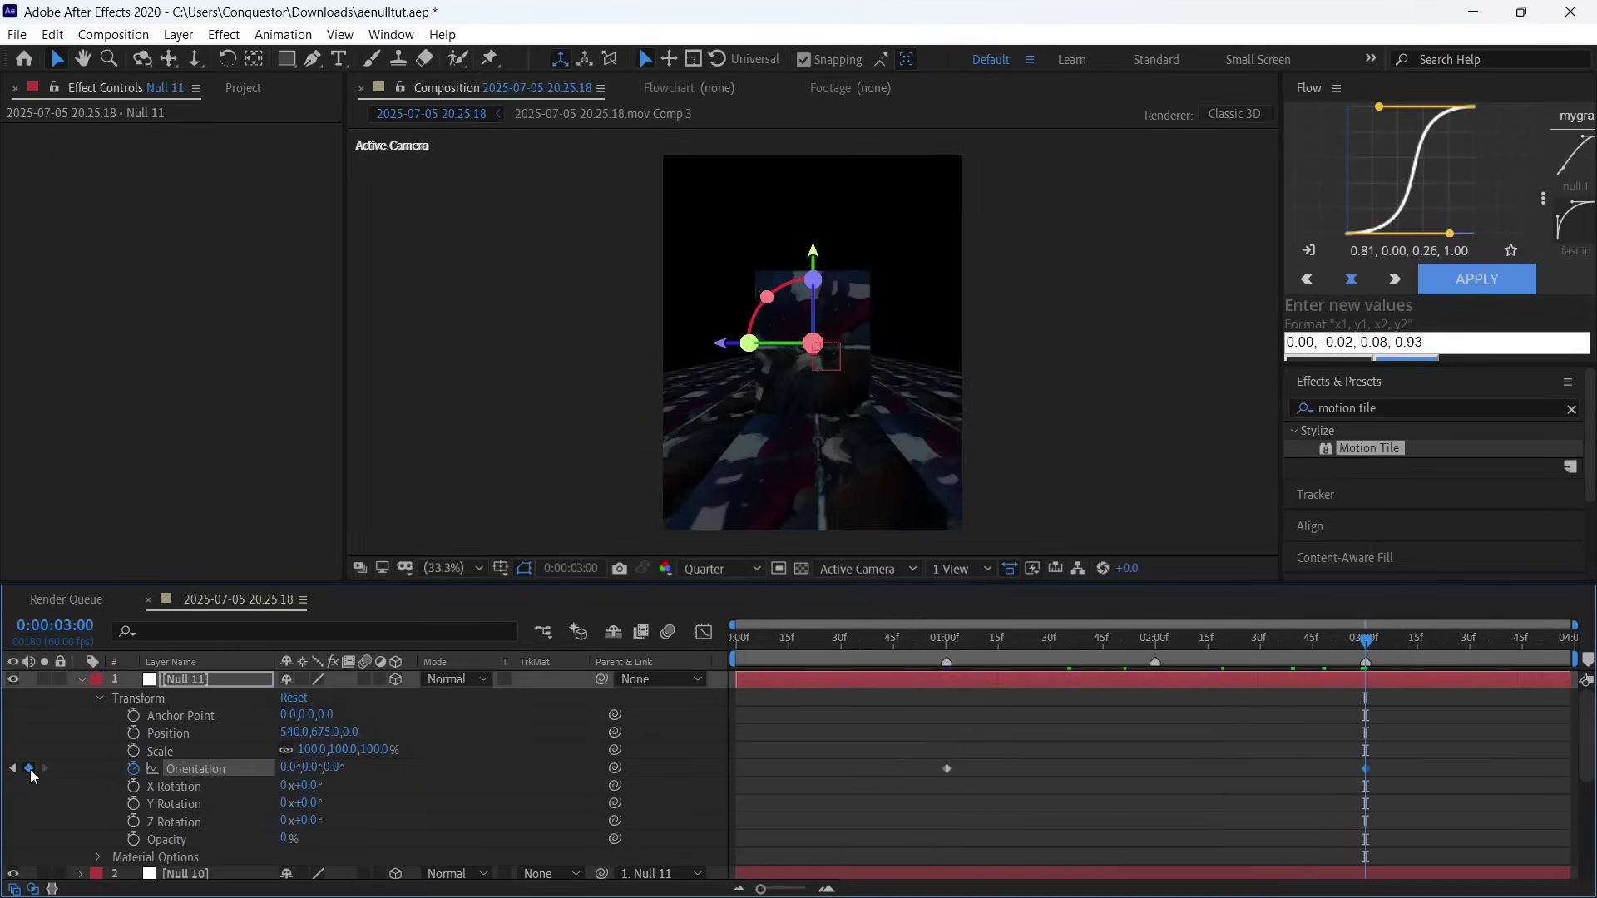
drag(321, 766, 231, 760)
click(341, 766)
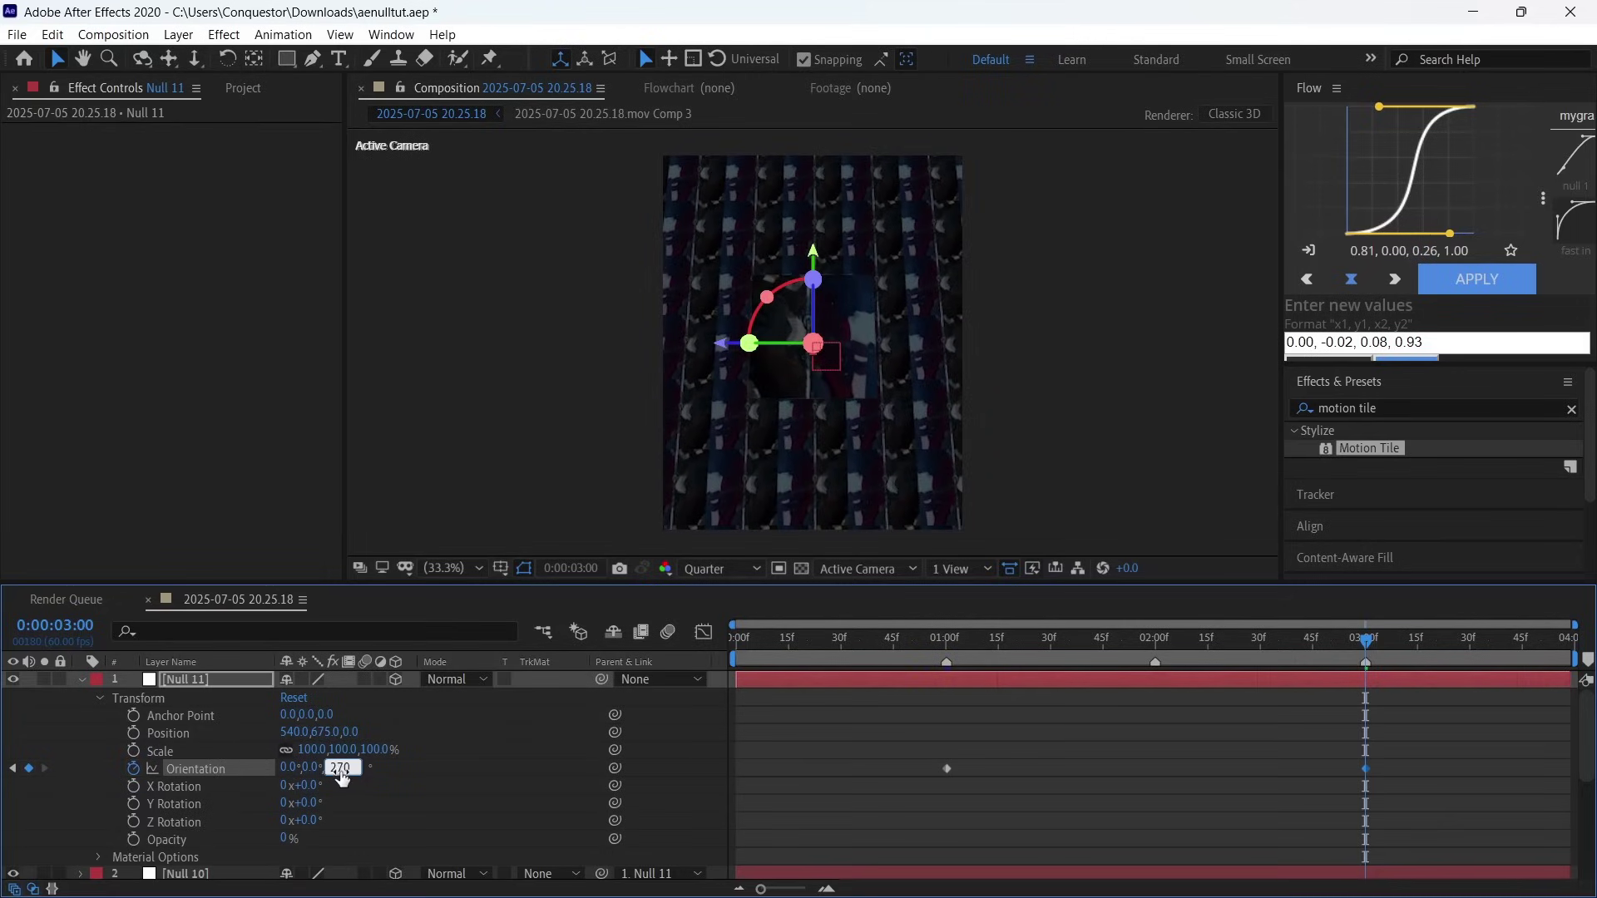
key(Return)
Step: Ease the Orientation keyframes with Flow, preview the rotation, and bring up the new-layer options
click(1146, 656)
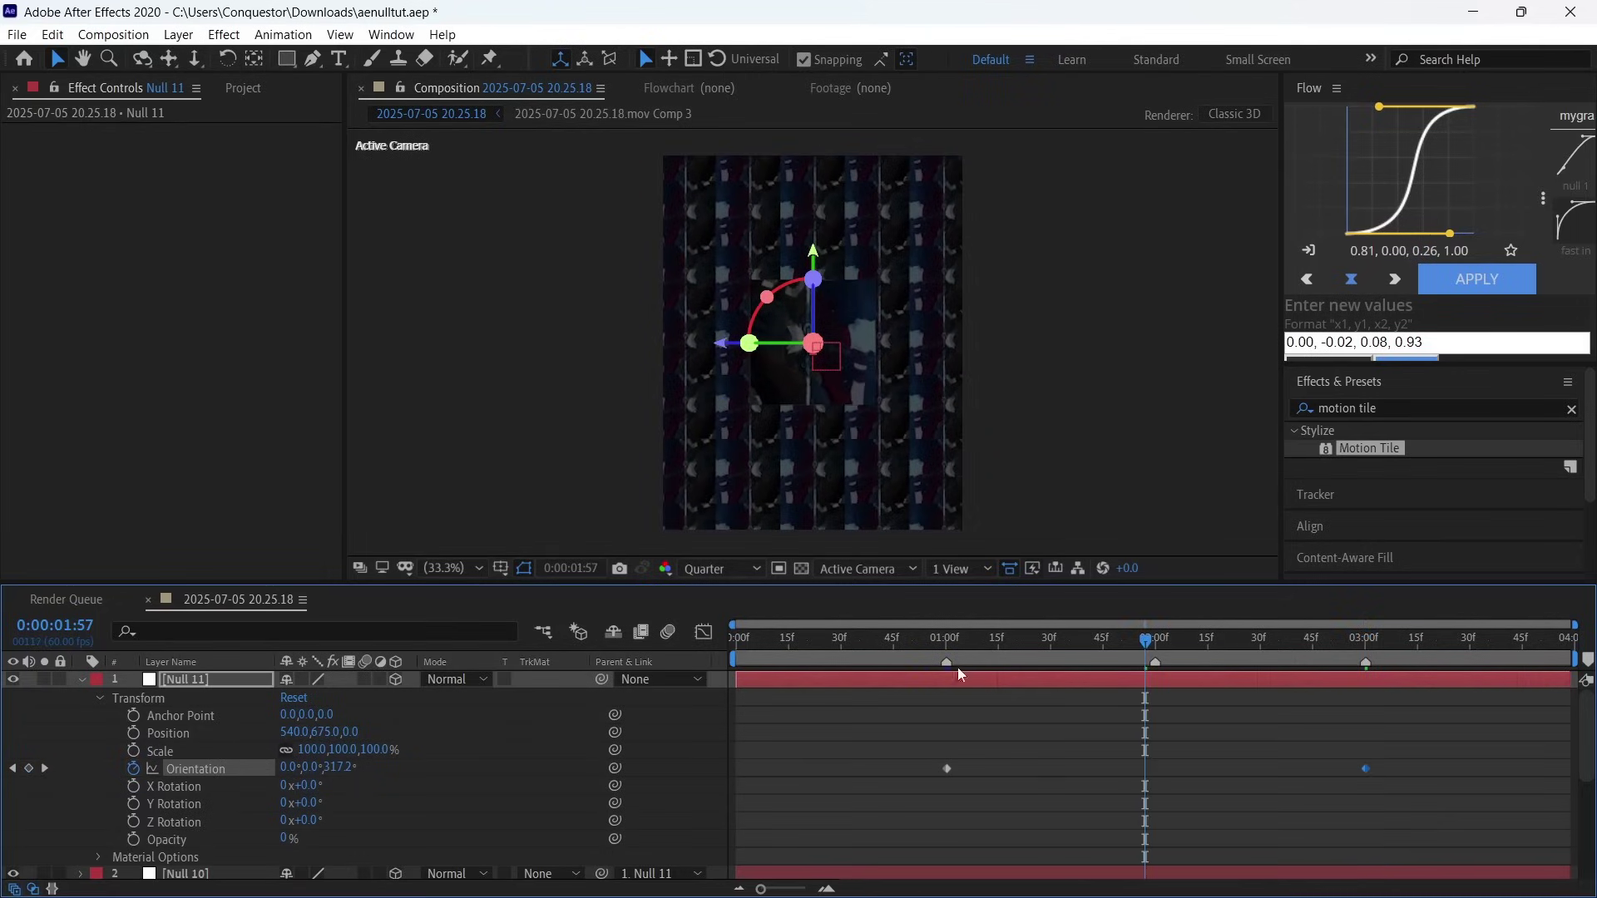
drag(883, 743, 1417, 826)
click(1460, 287)
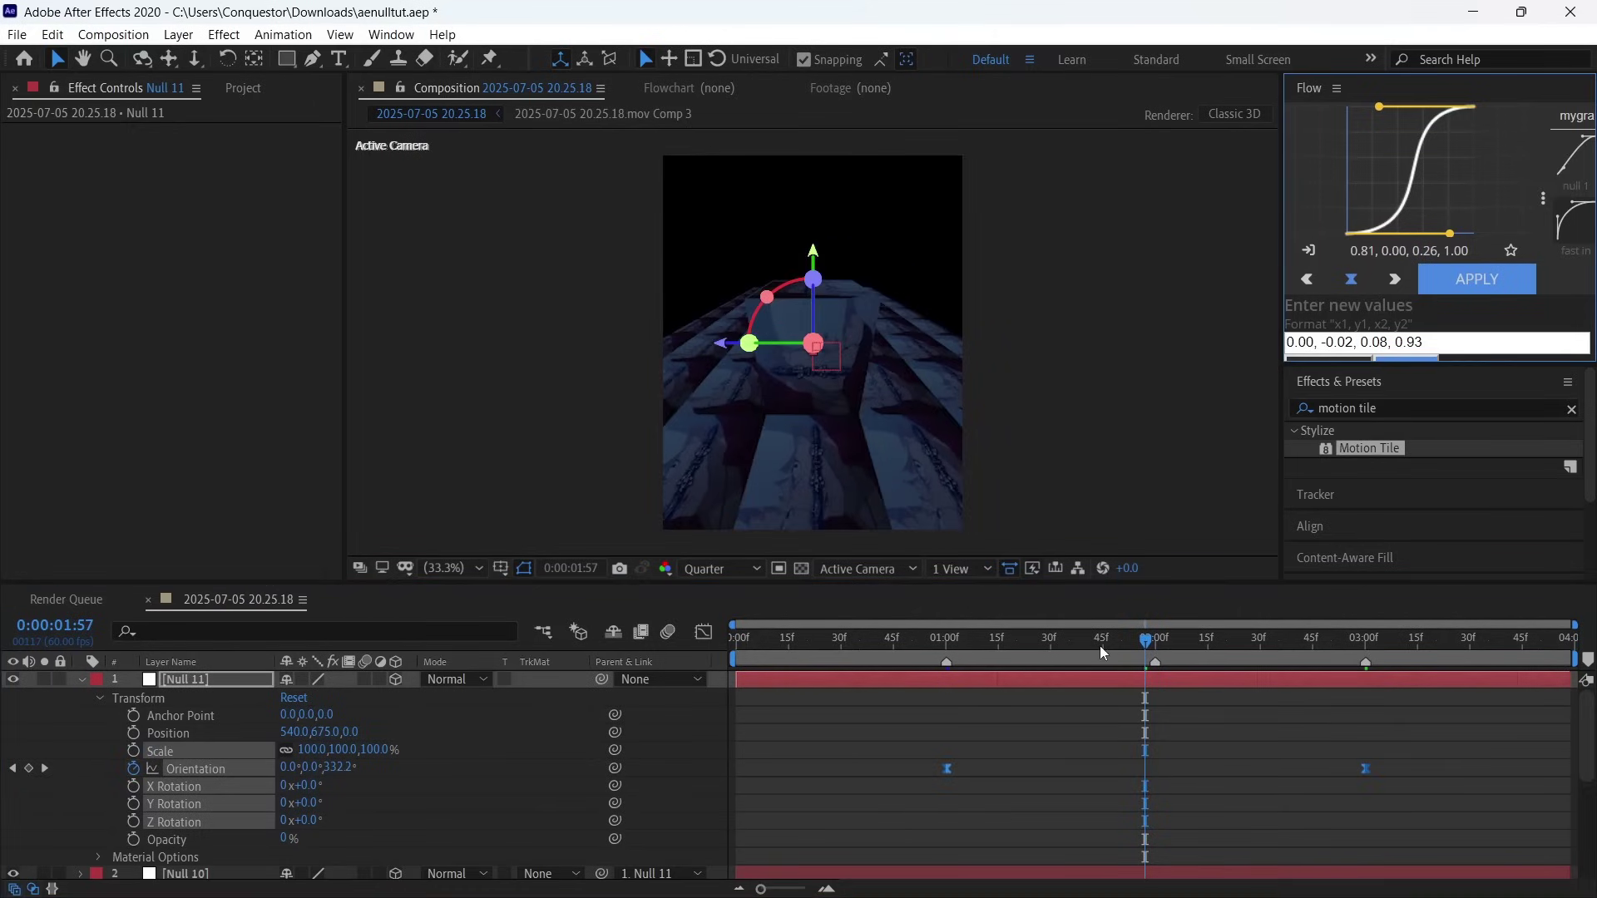
key(space)
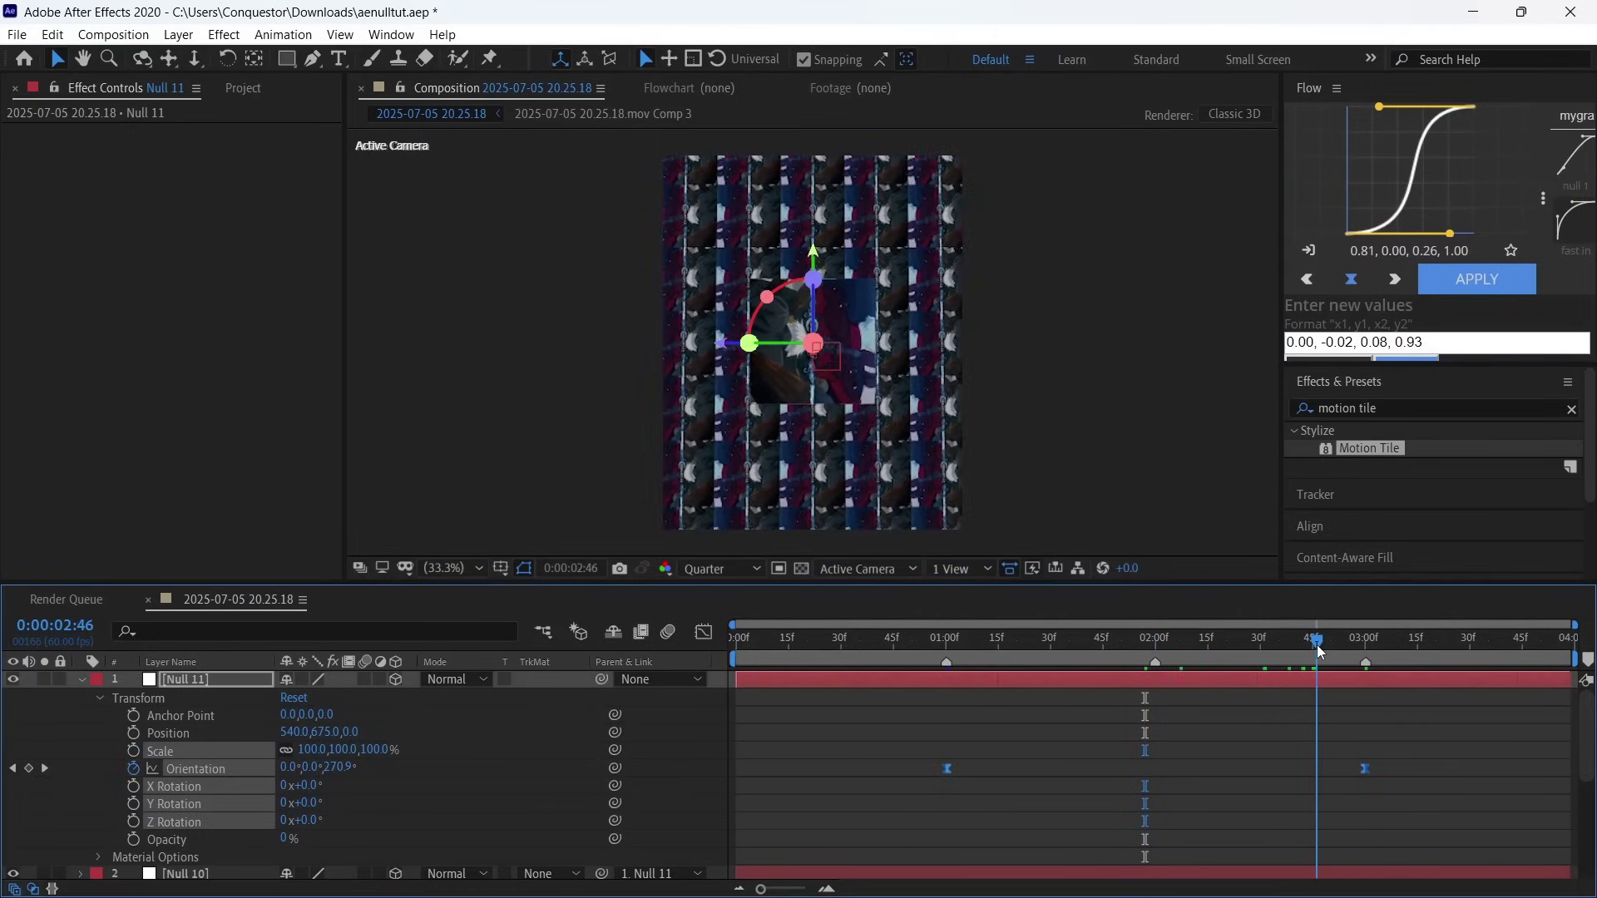
drag(1099, 644, 226, 680)
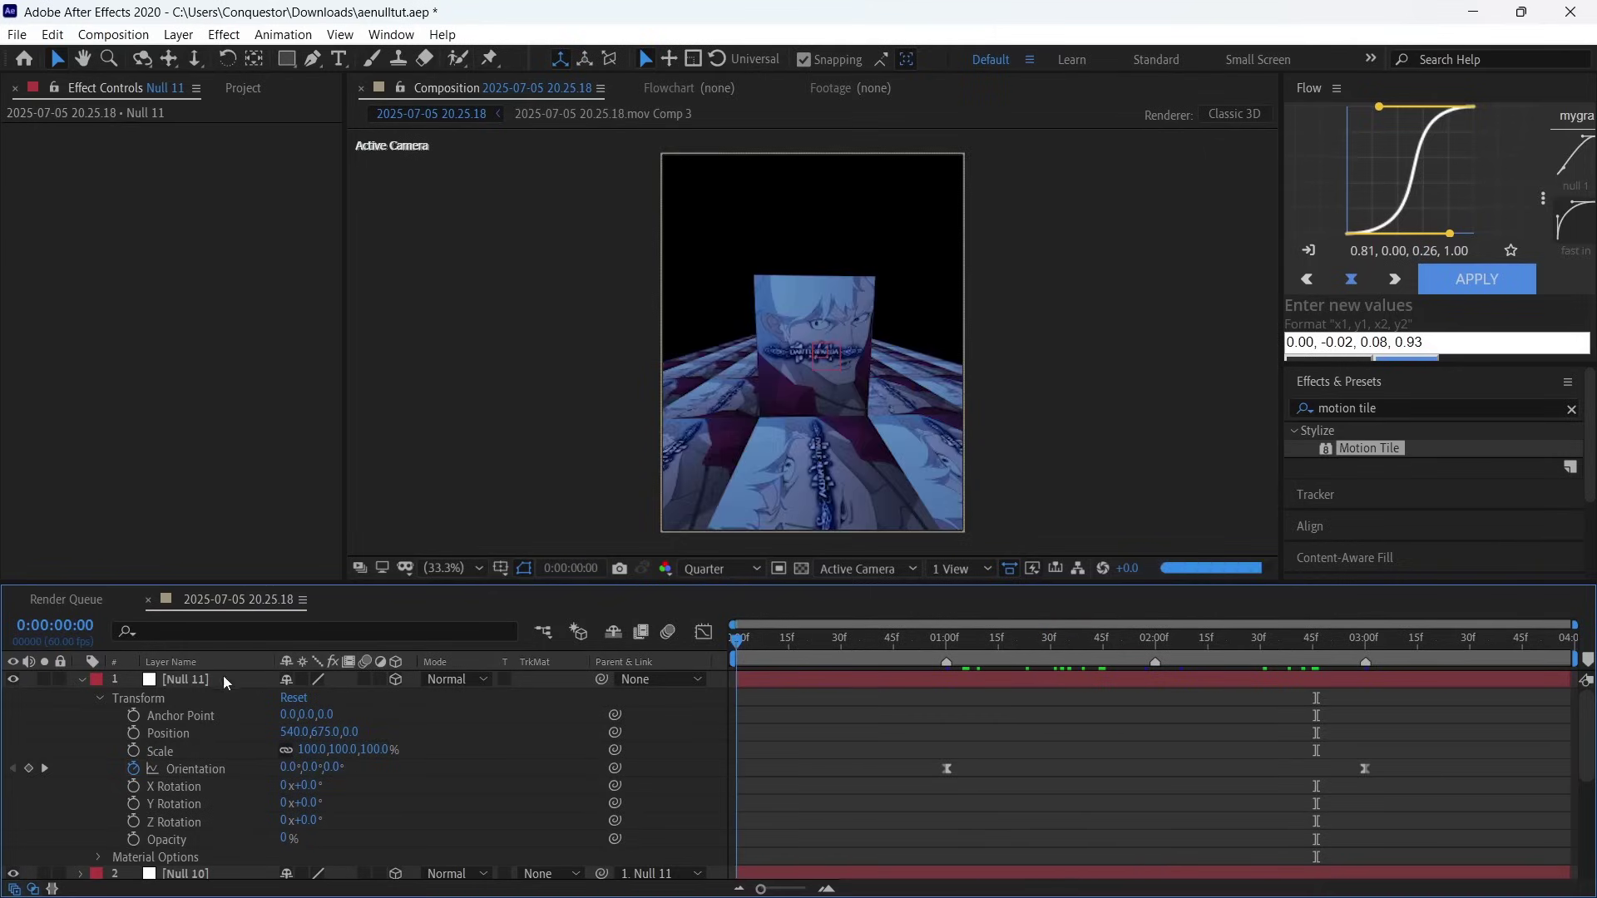
right_click(64, 720)
Step: Add a new null, Null 12, and parent Null 11 to it
mouse_move(129, 495)
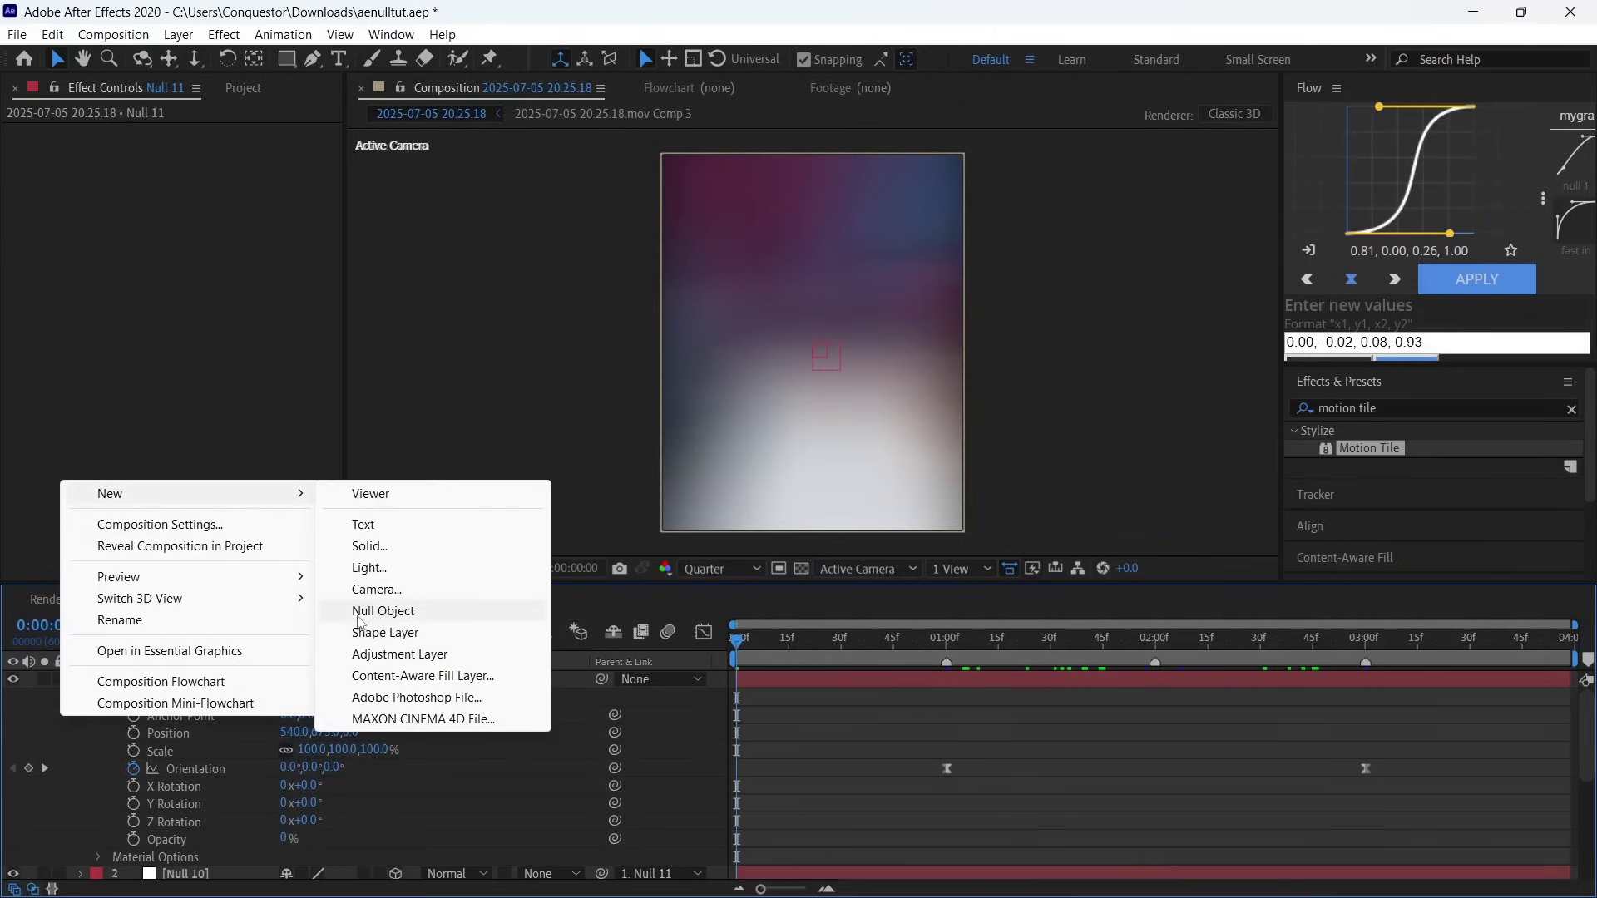
click(364, 616)
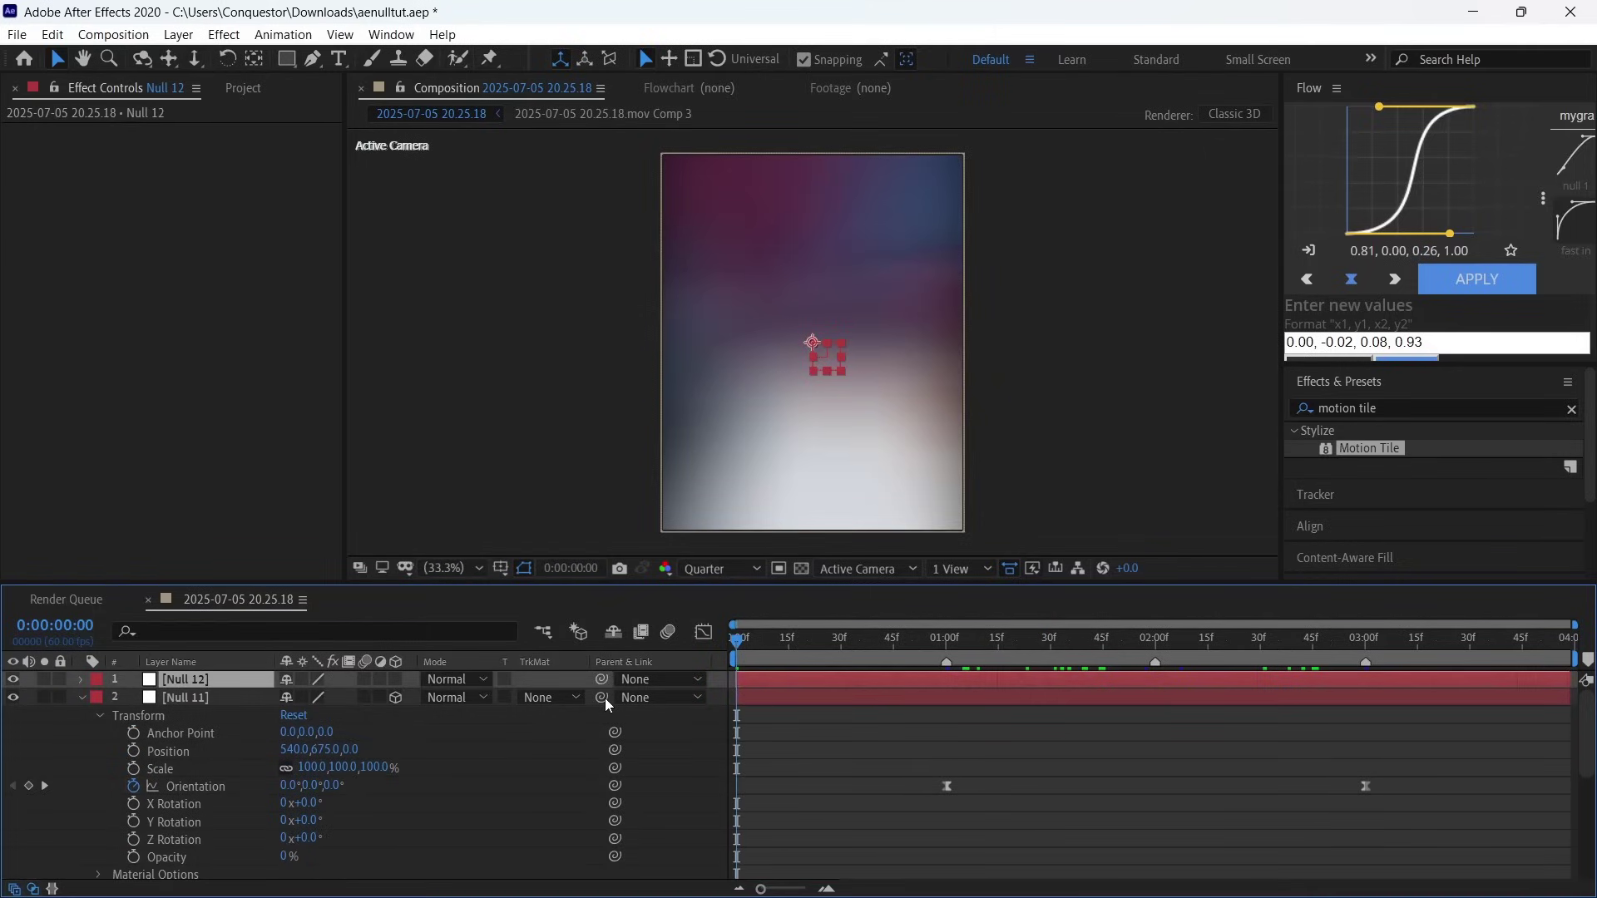
drag(603, 697, 246, 682)
key(ctrl+grave)
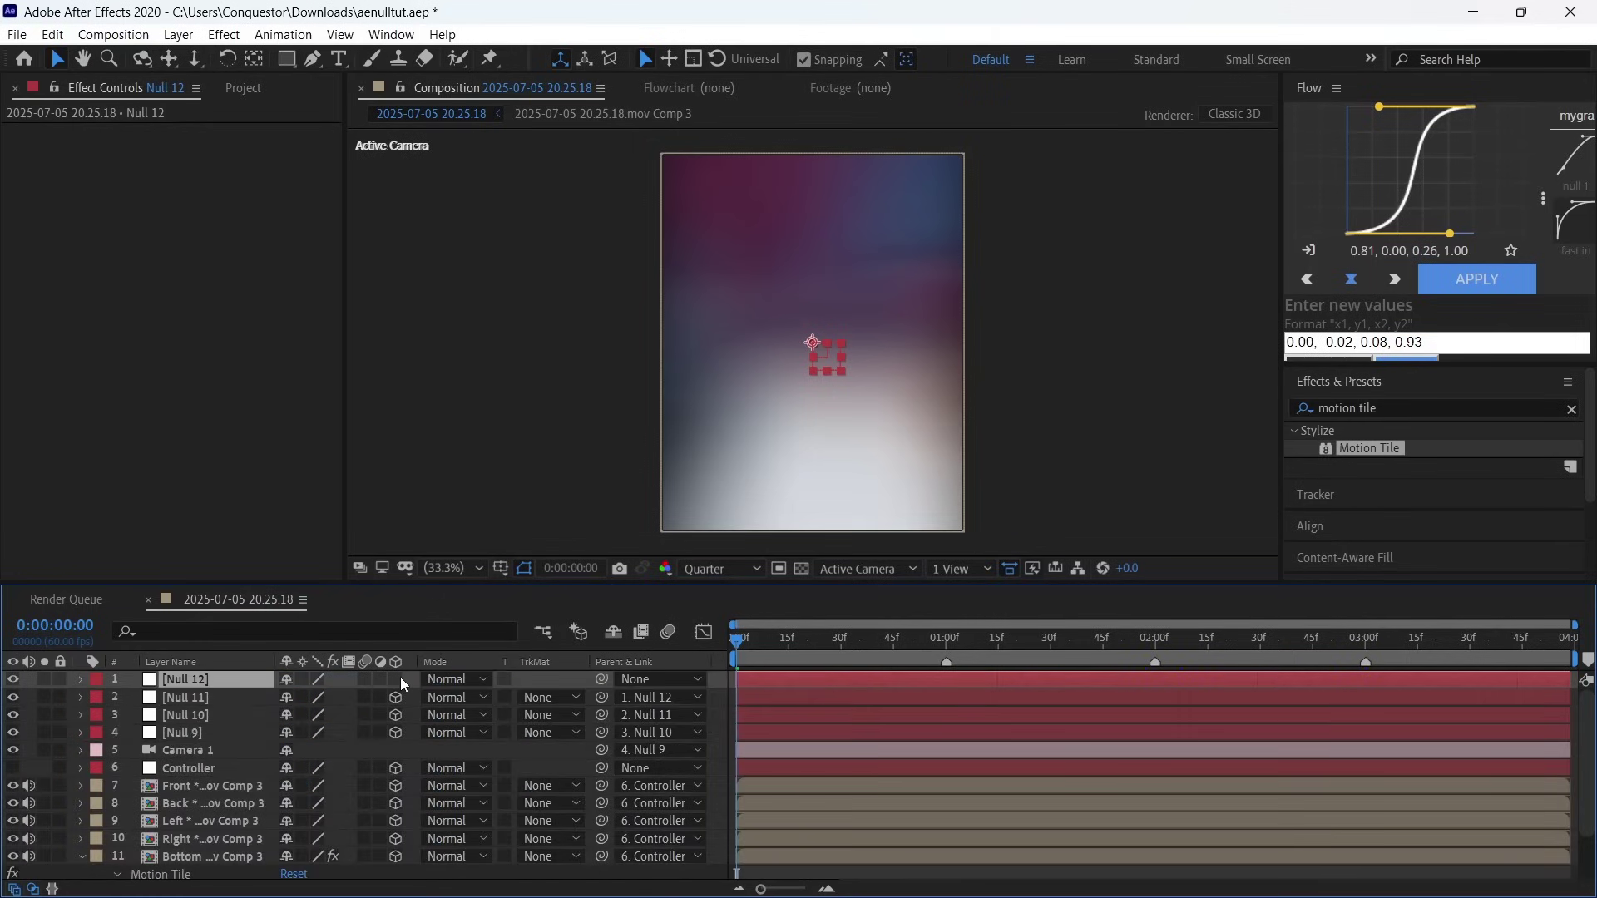
Step: Make Null 12 a 3D layer, reveal its Transform properties, and set the time to 2:00
click(397, 679)
click(81, 680)
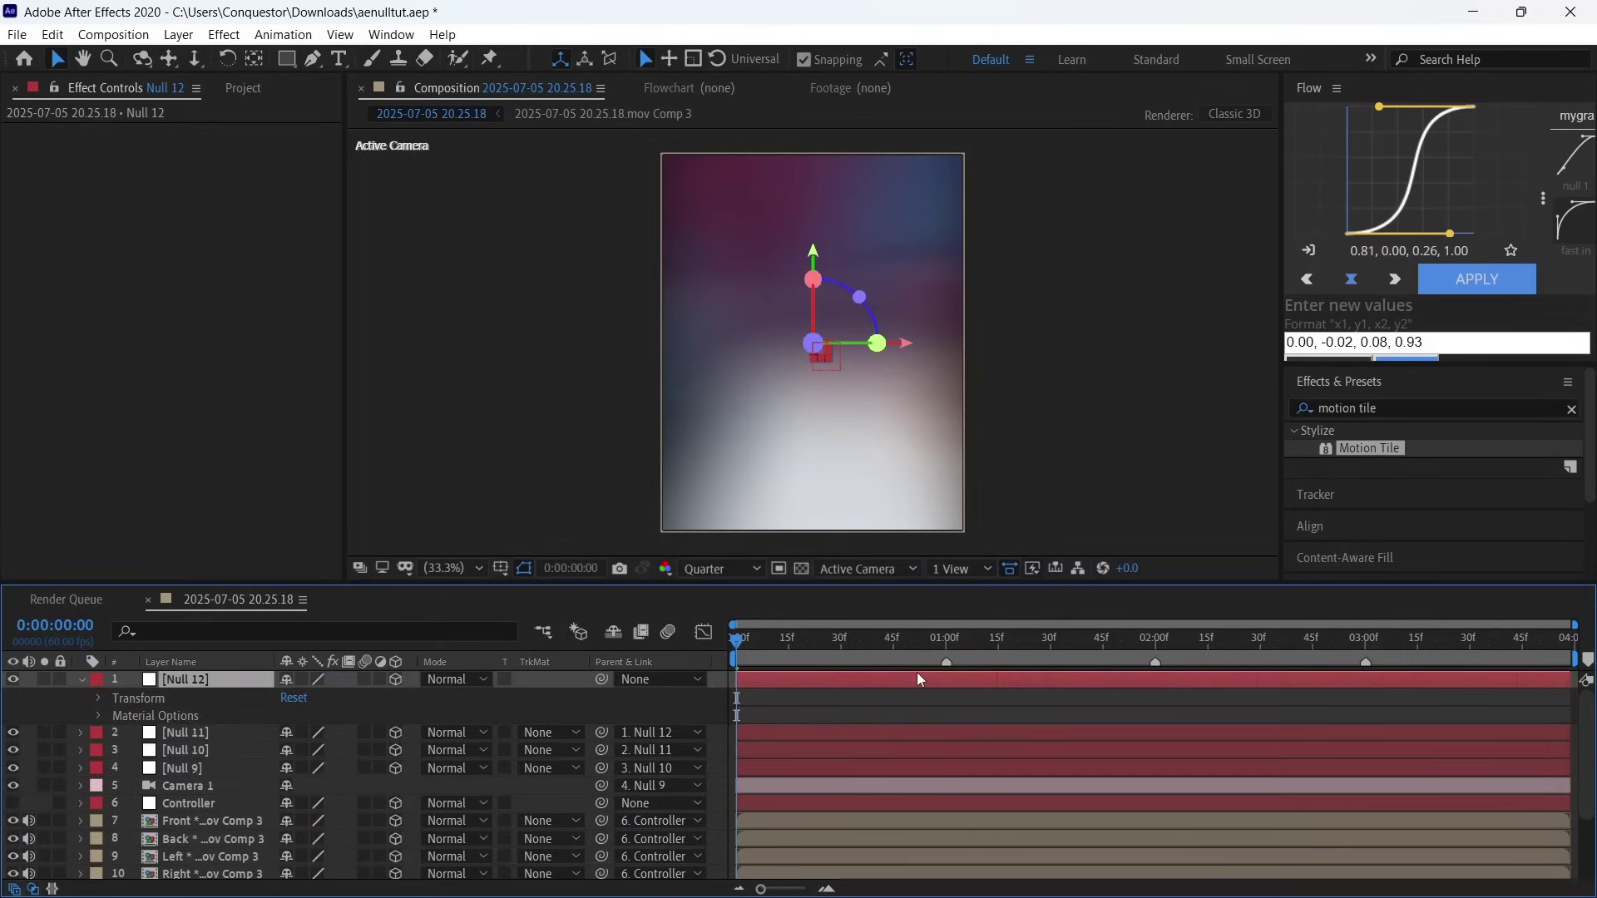
click(98, 699)
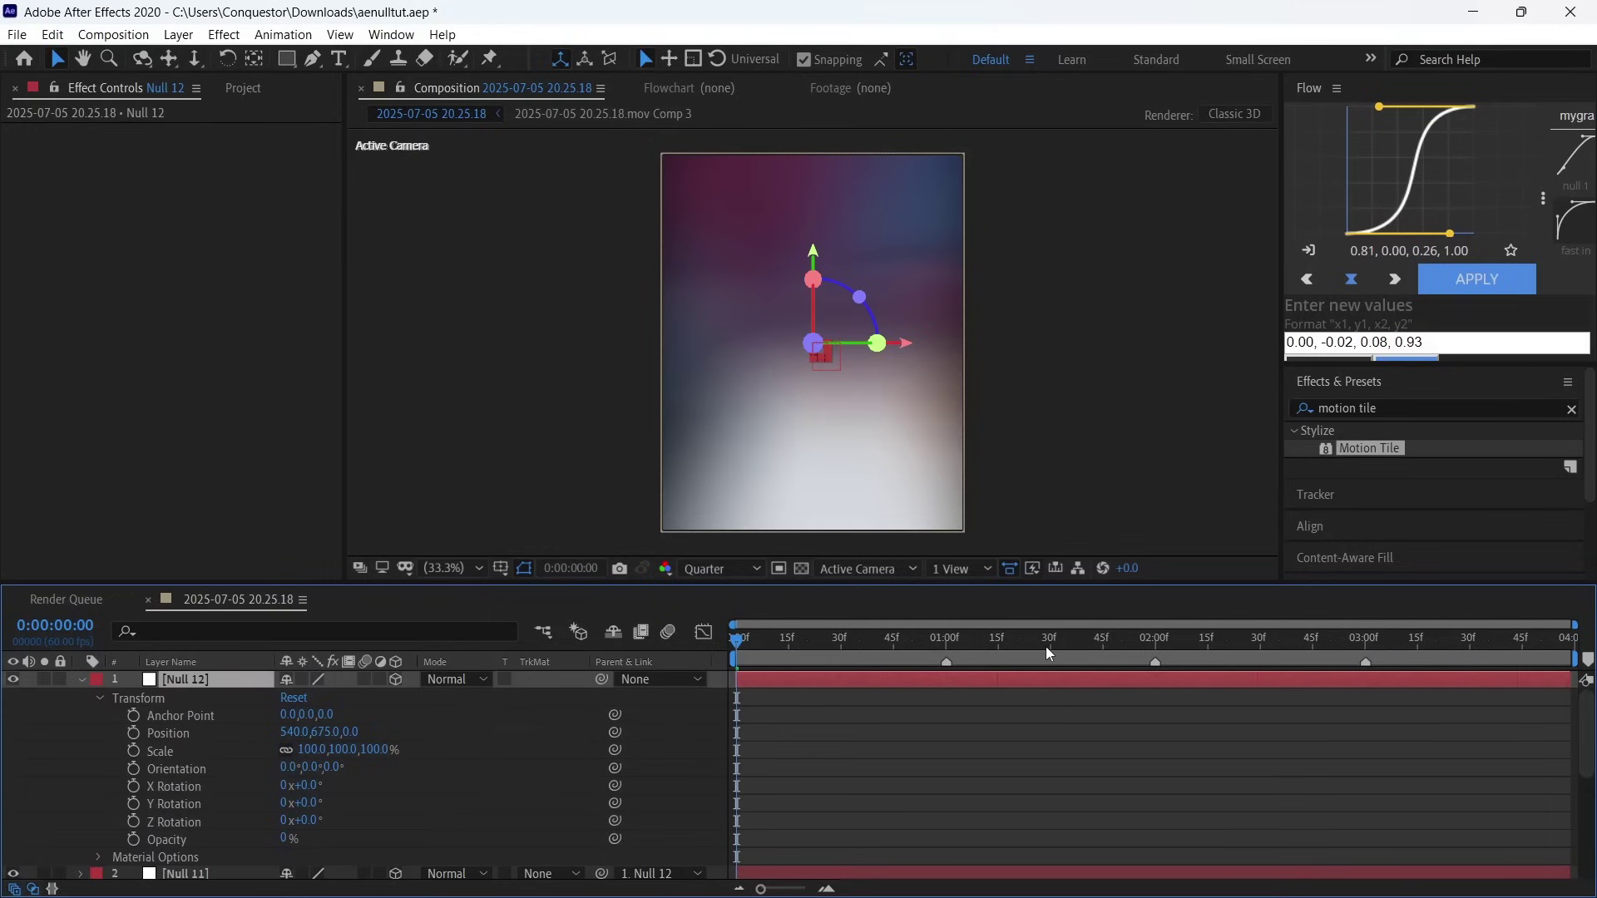
drag(1067, 645, 1156, 675)
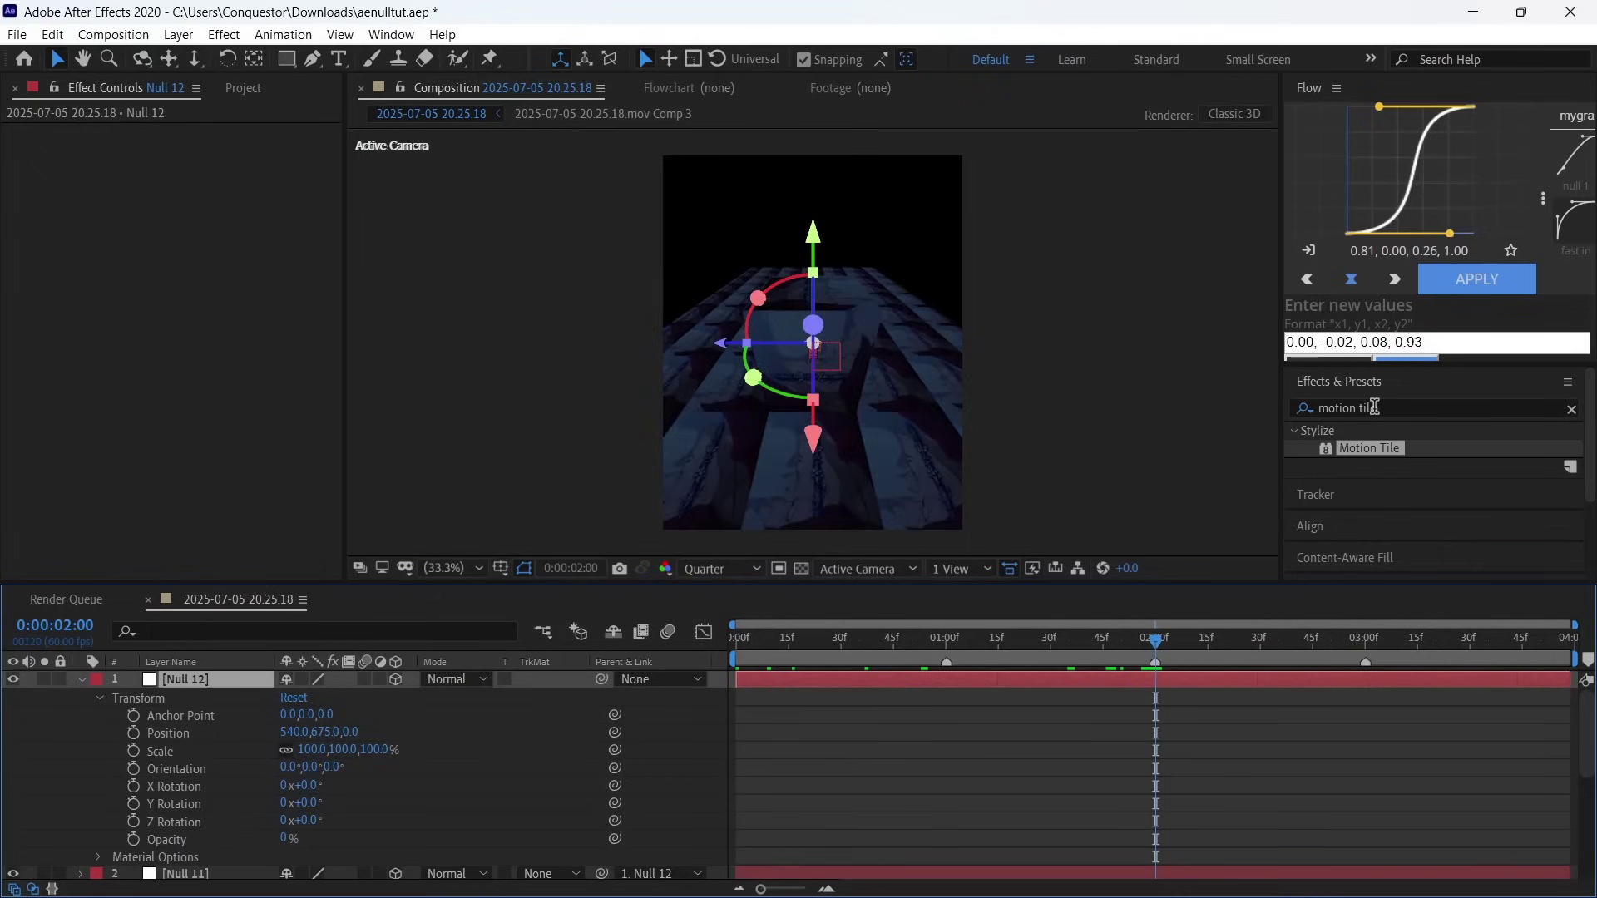
Step: Find CC Split in Effects & Presets and apply it to the Top face layer
click(1389, 406)
text(cc)
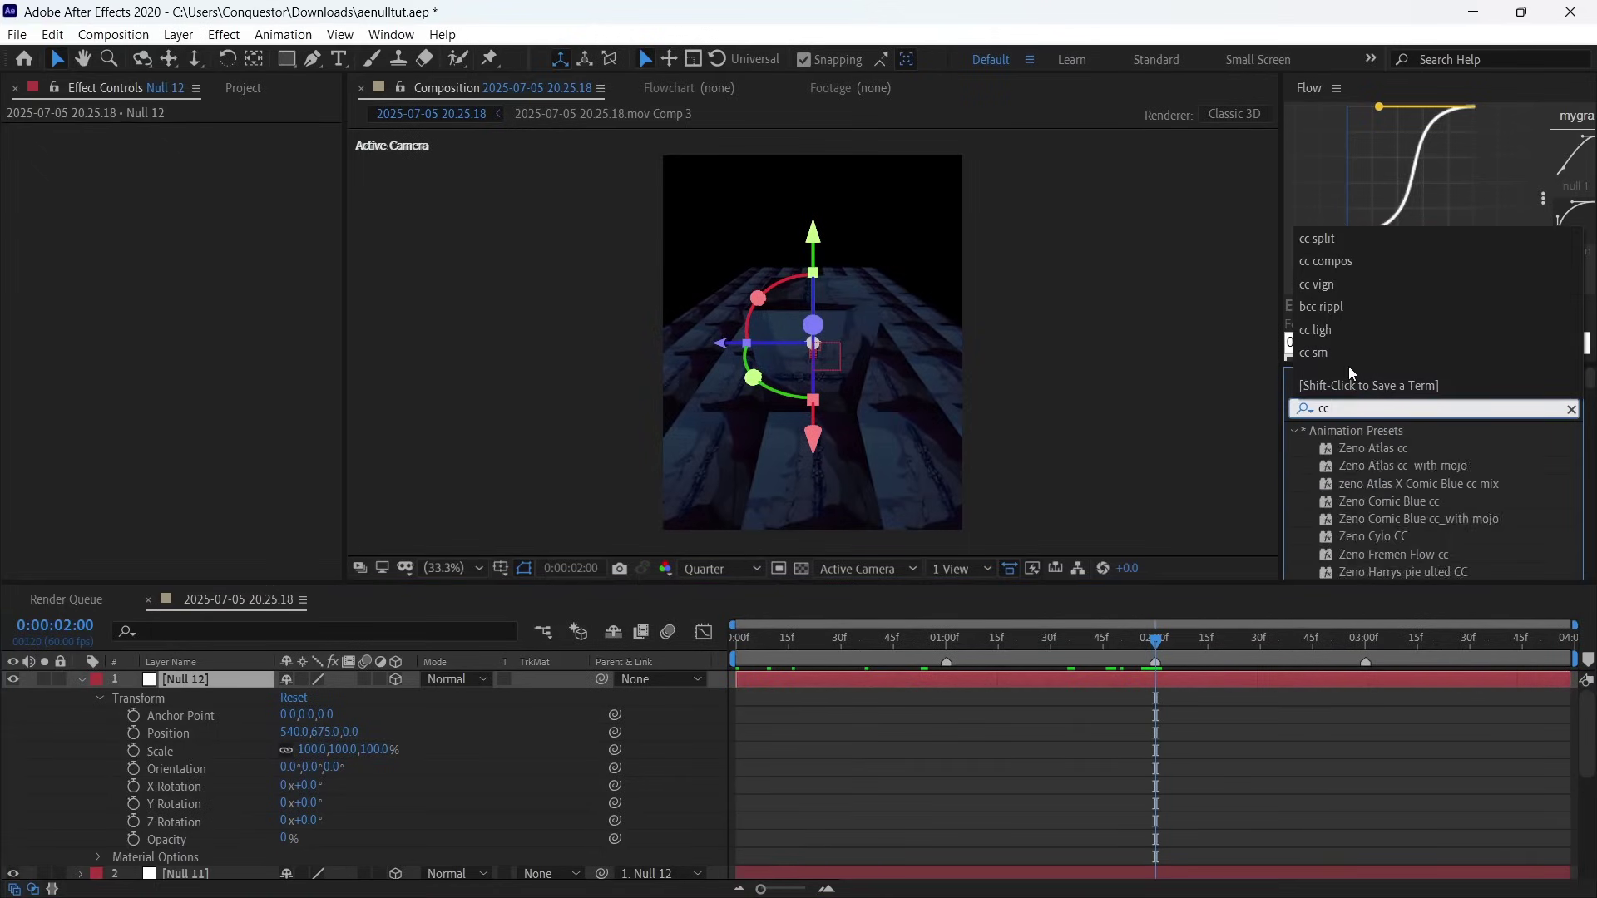
text( split)
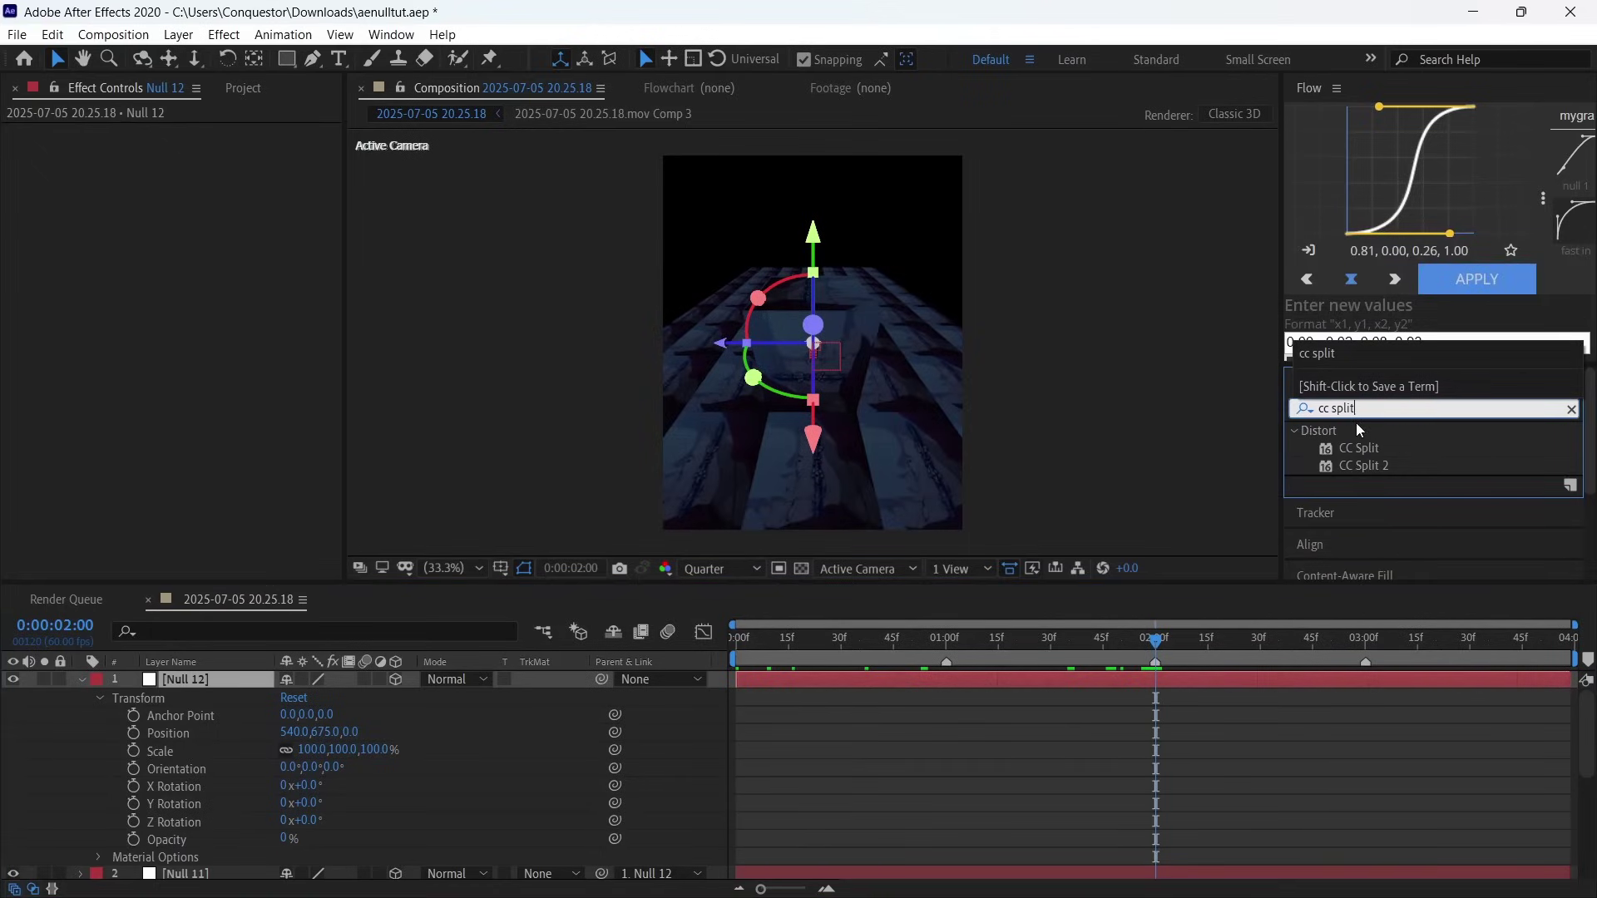
drag(1361, 451, 208, 869)
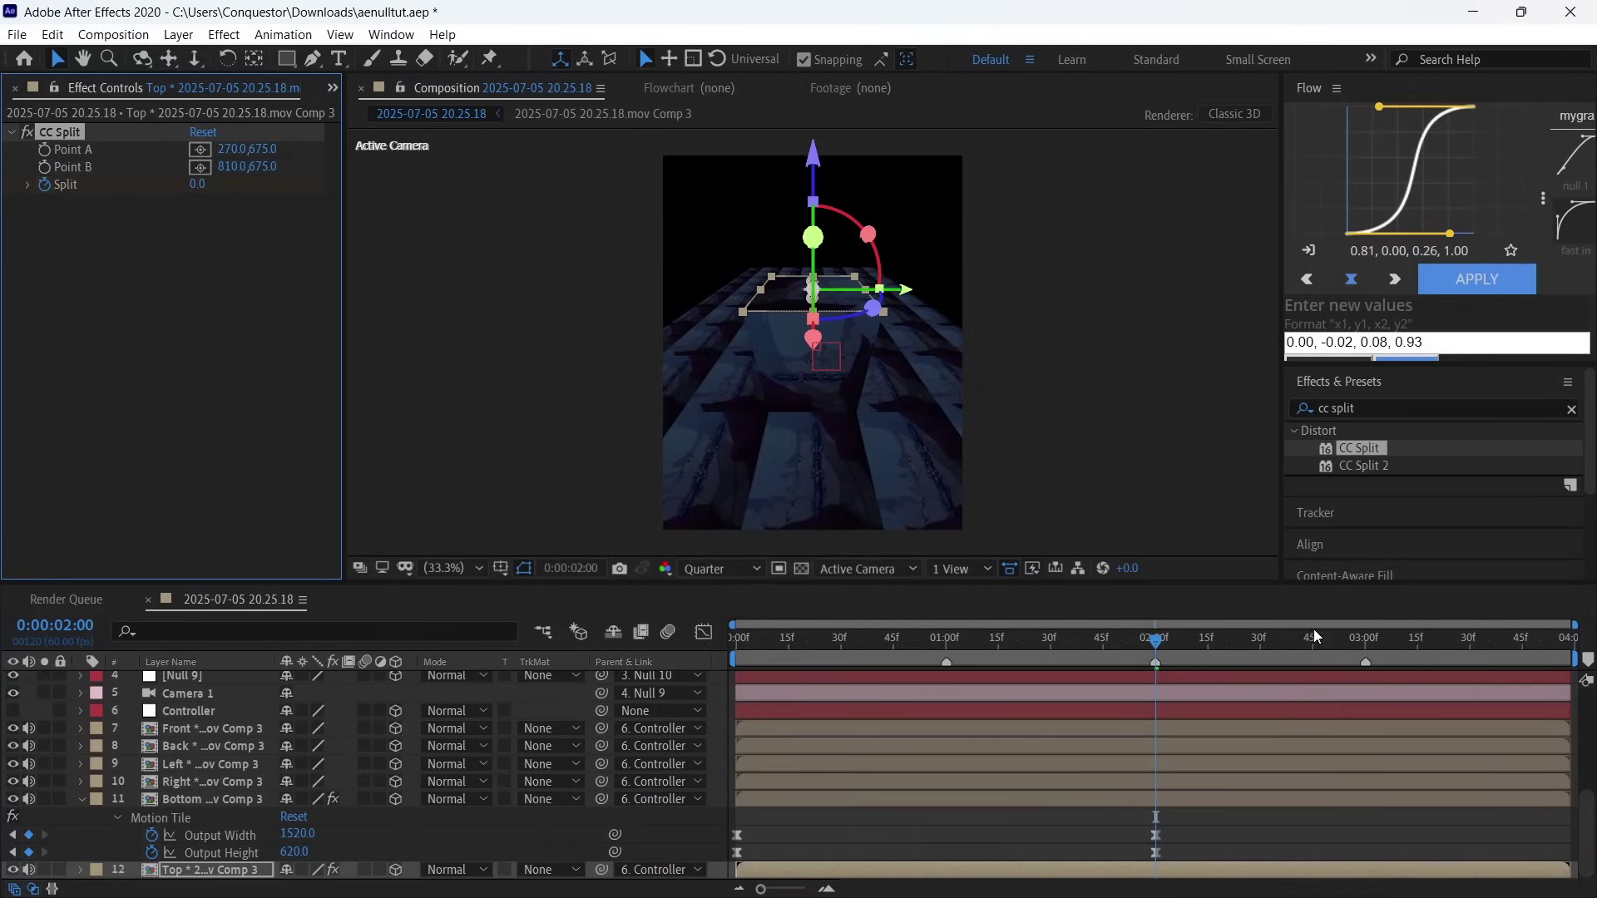
Step: Keyframe Split to 60 at 3:58 and give both Split keyframes the S-curve ease
drag(1436, 637, 1567, 639)
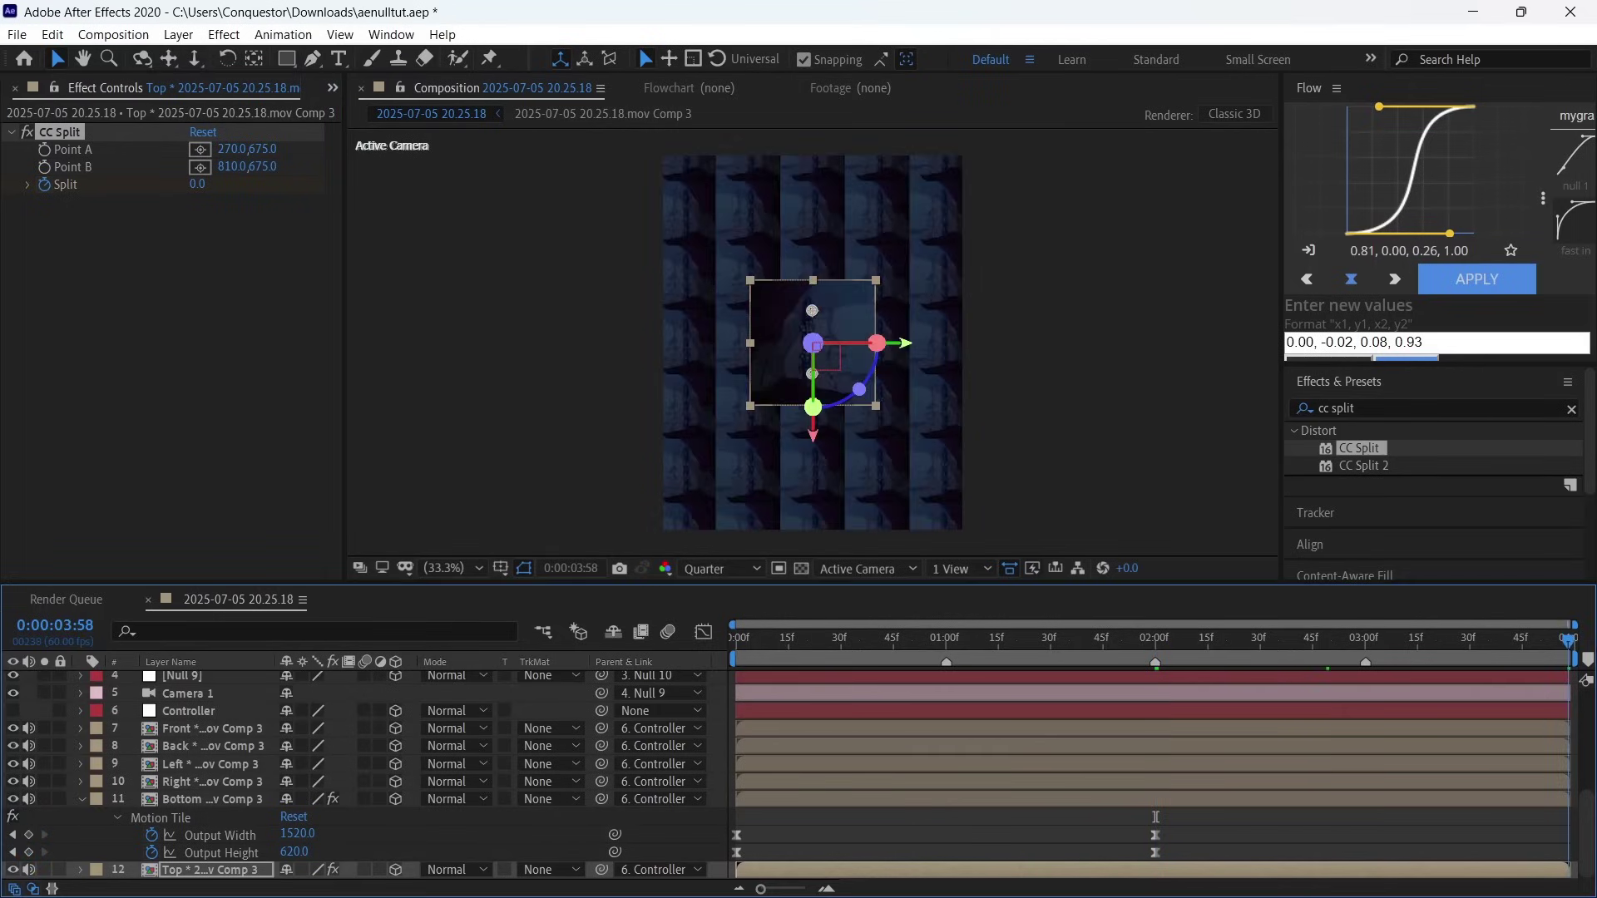
click(202, 184)
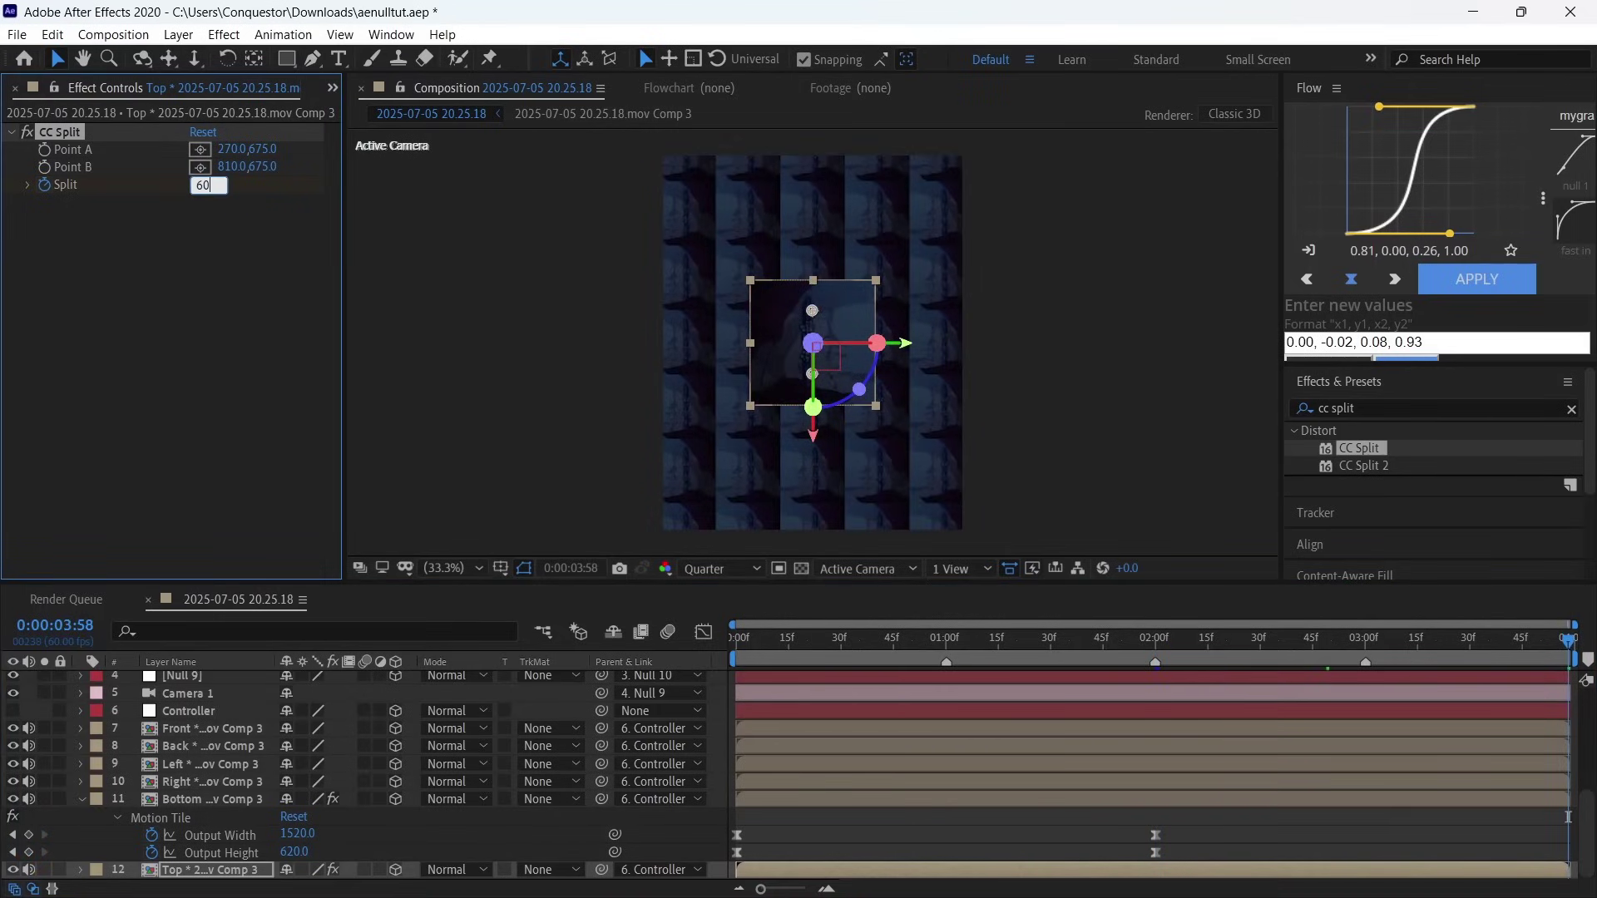
key(Return)
key(u)
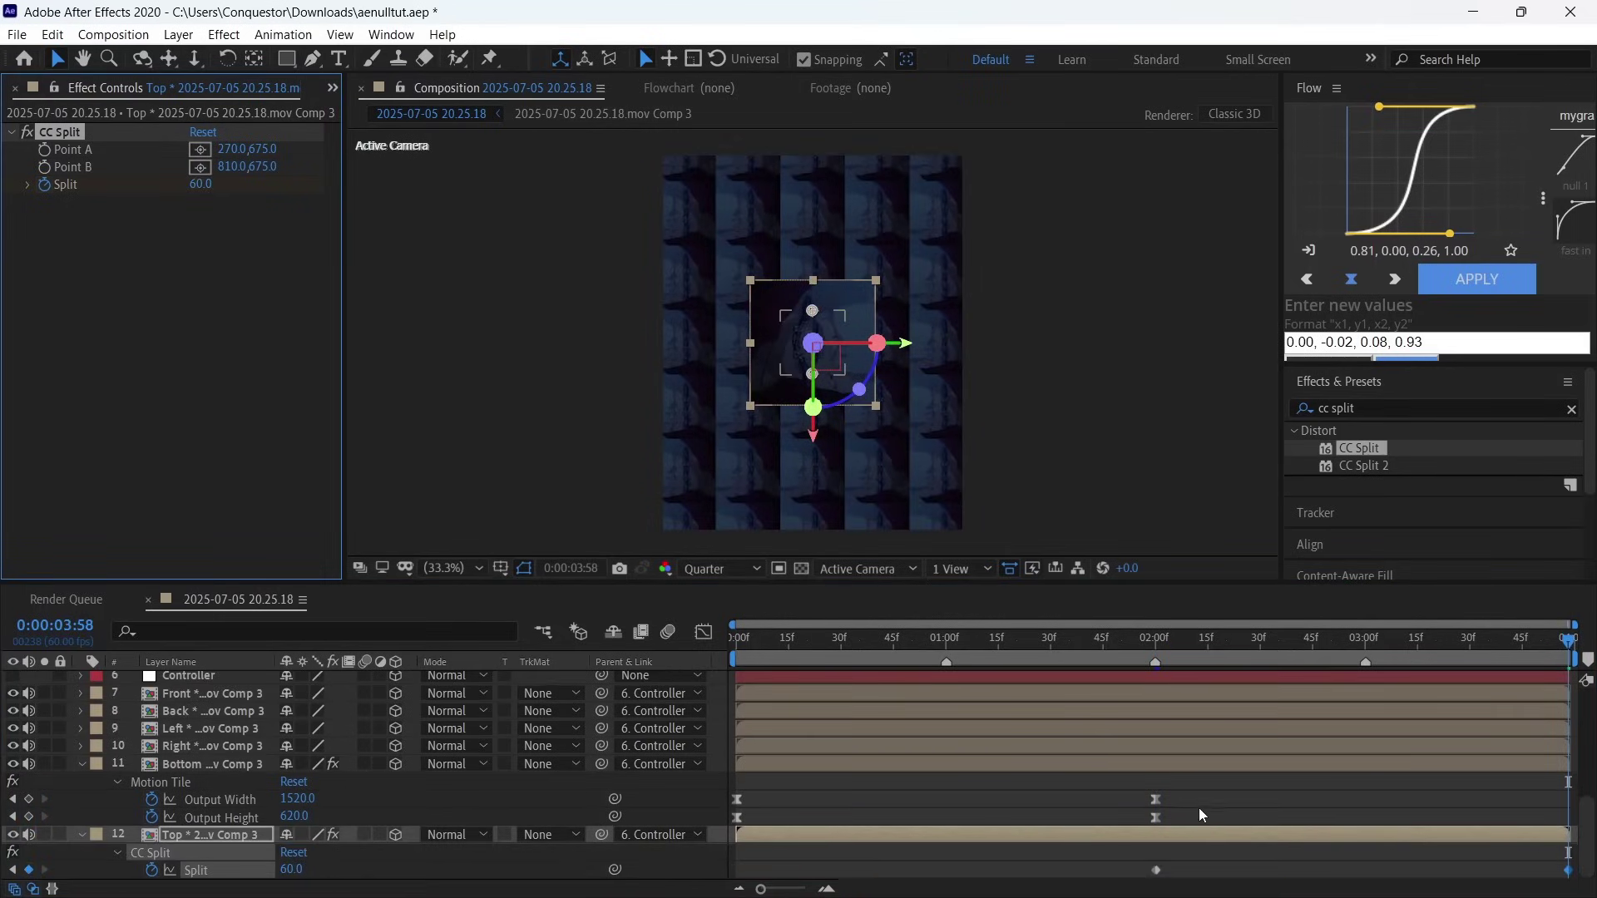
drag(1090, 879, 1572, 862)
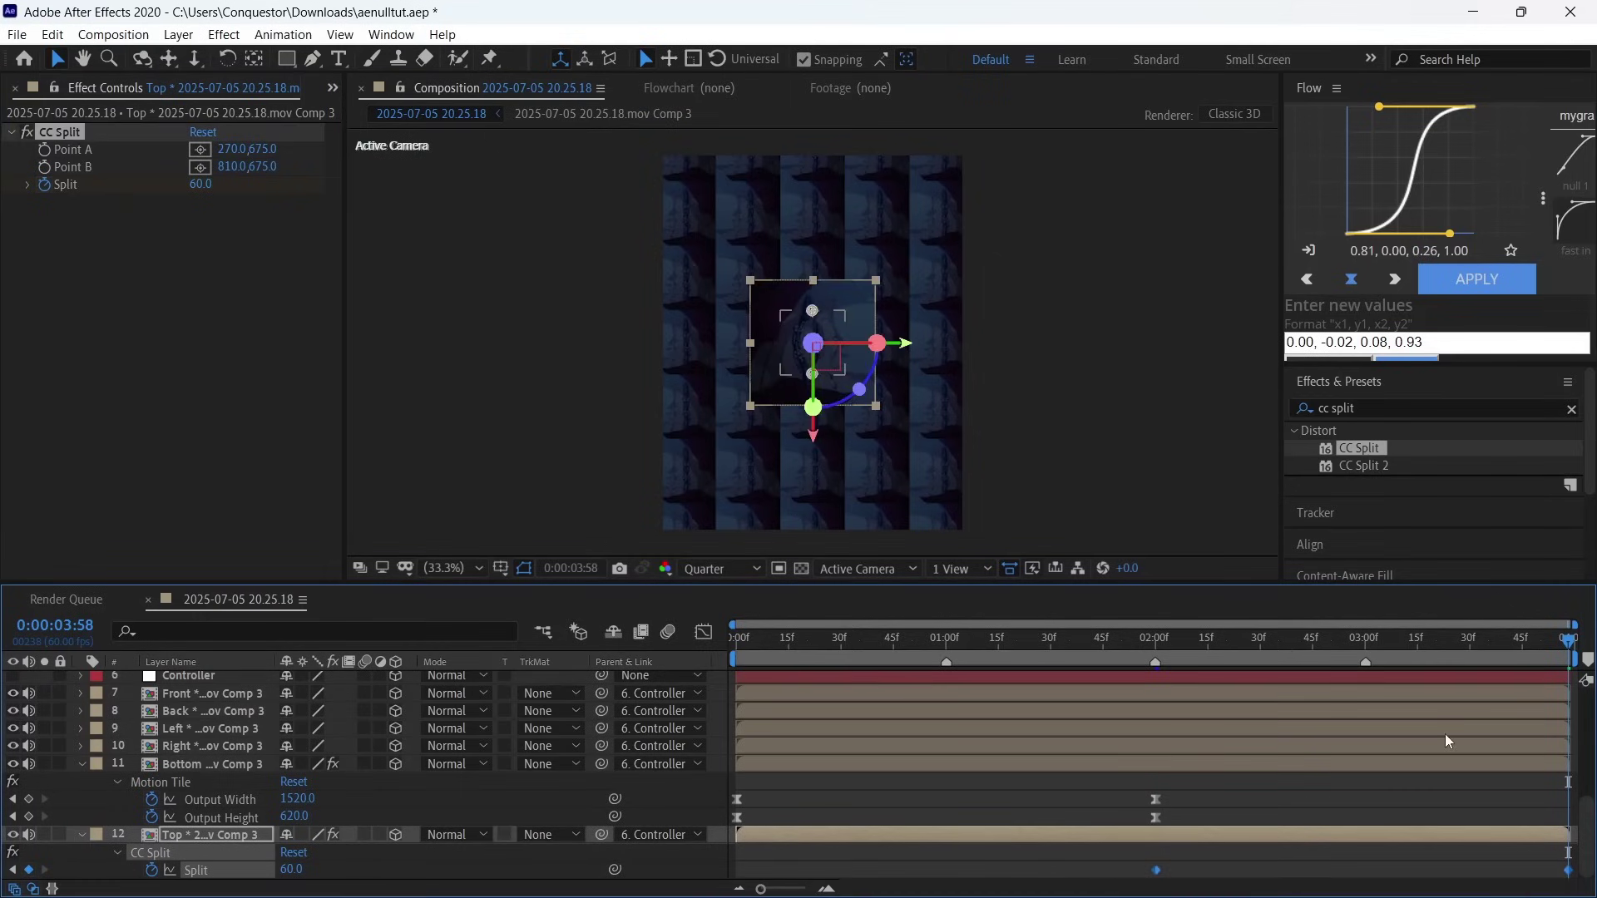
click(1468, 289)
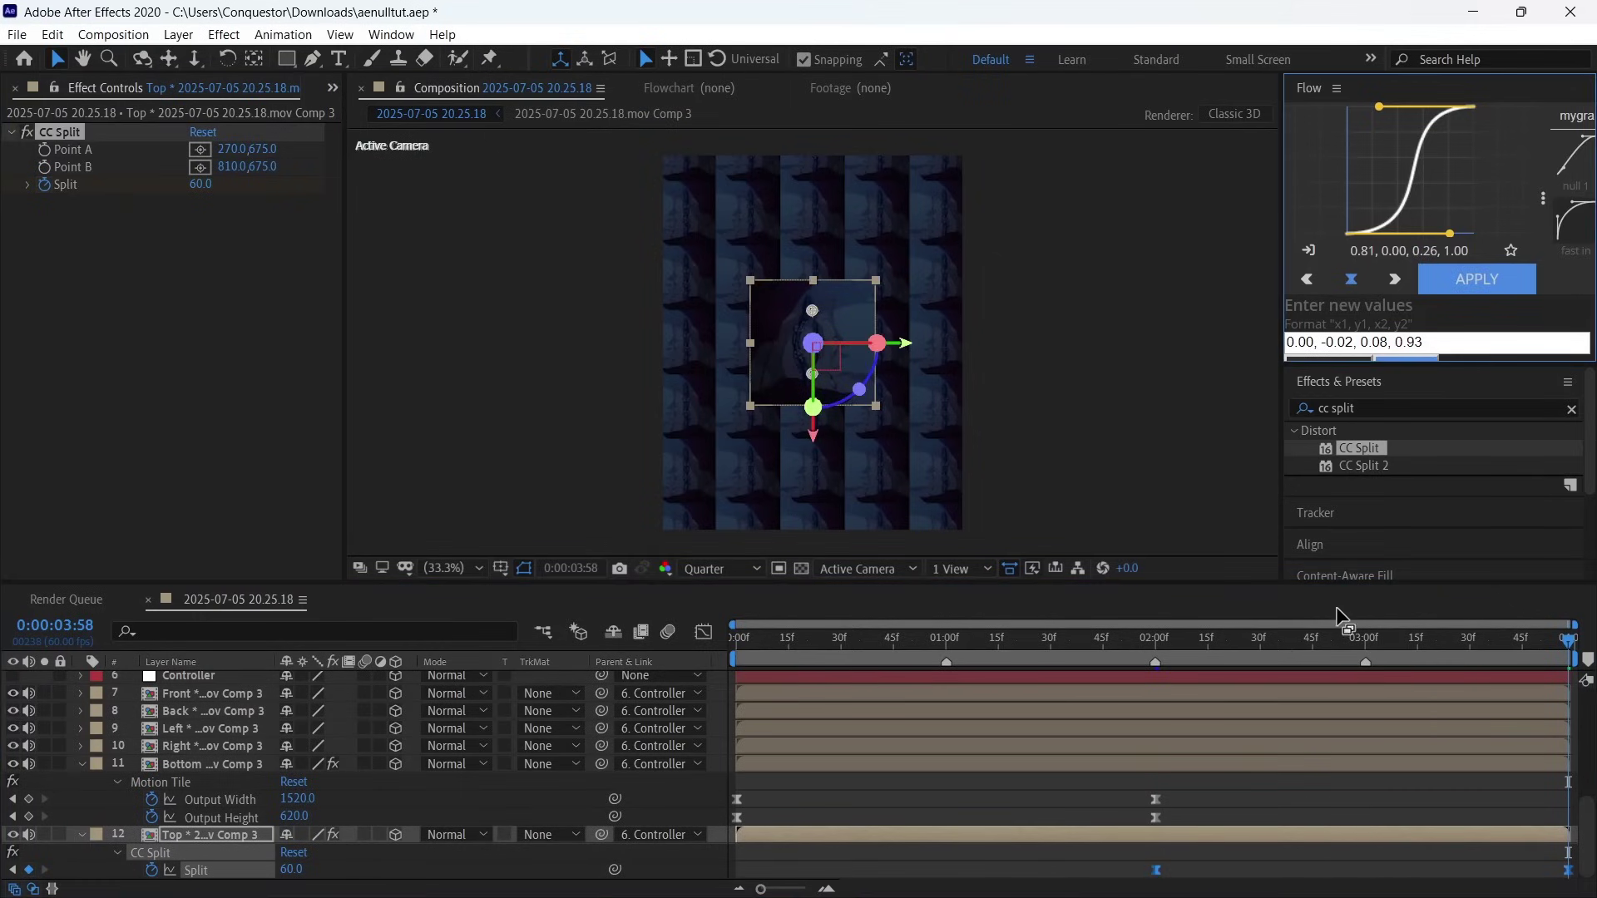
drag(1319, 642, 1494, 644)
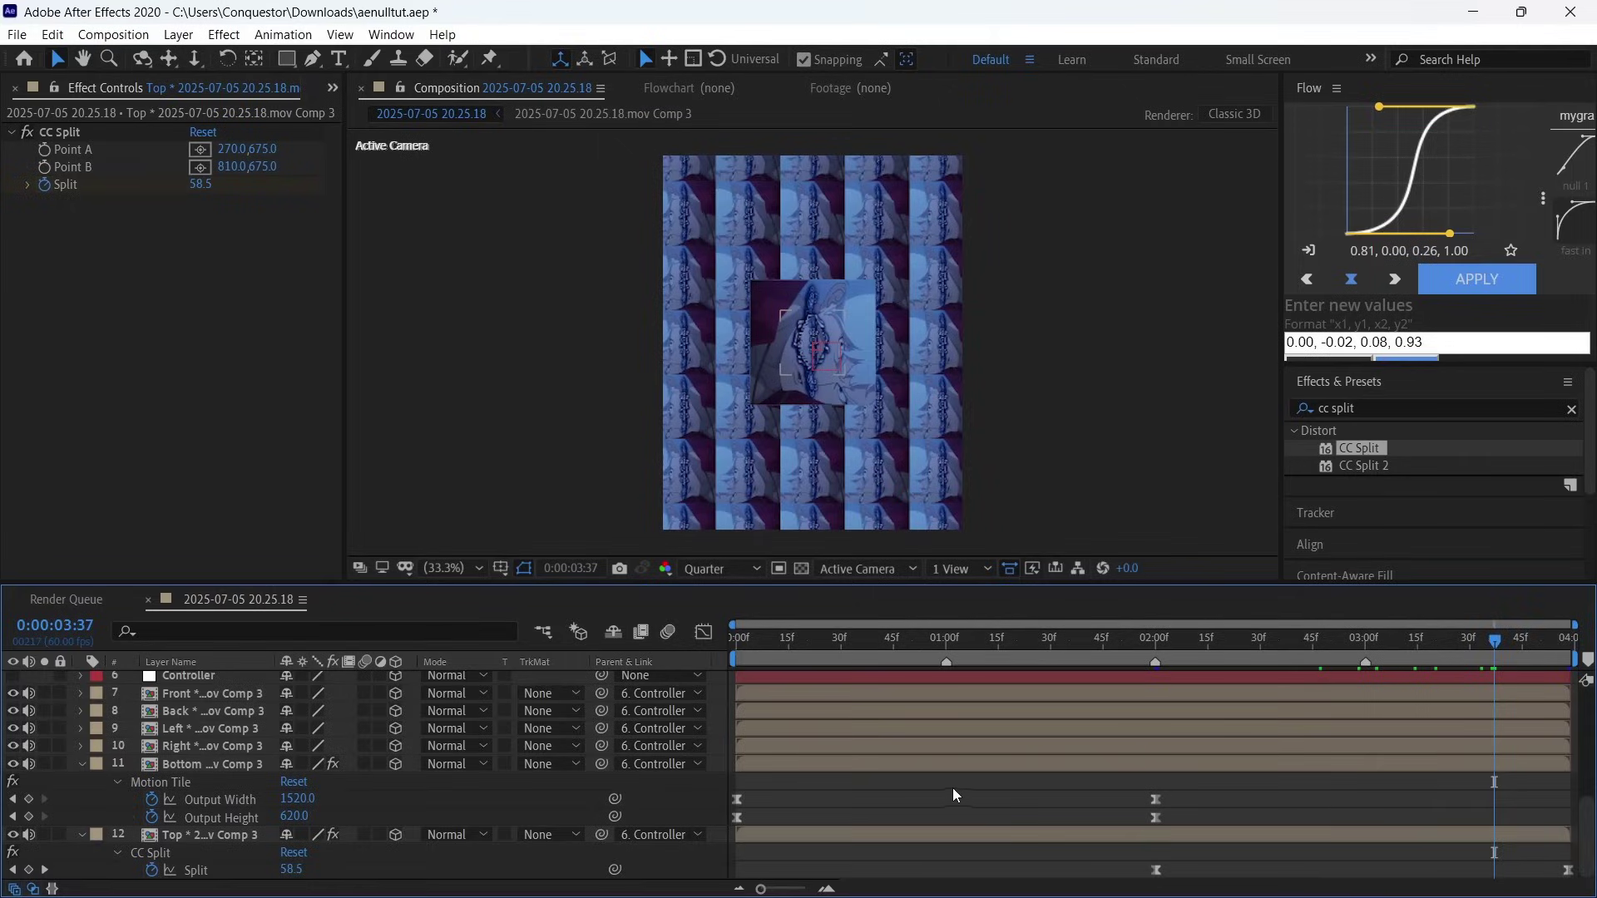
scroll(951, 787, up, 10)
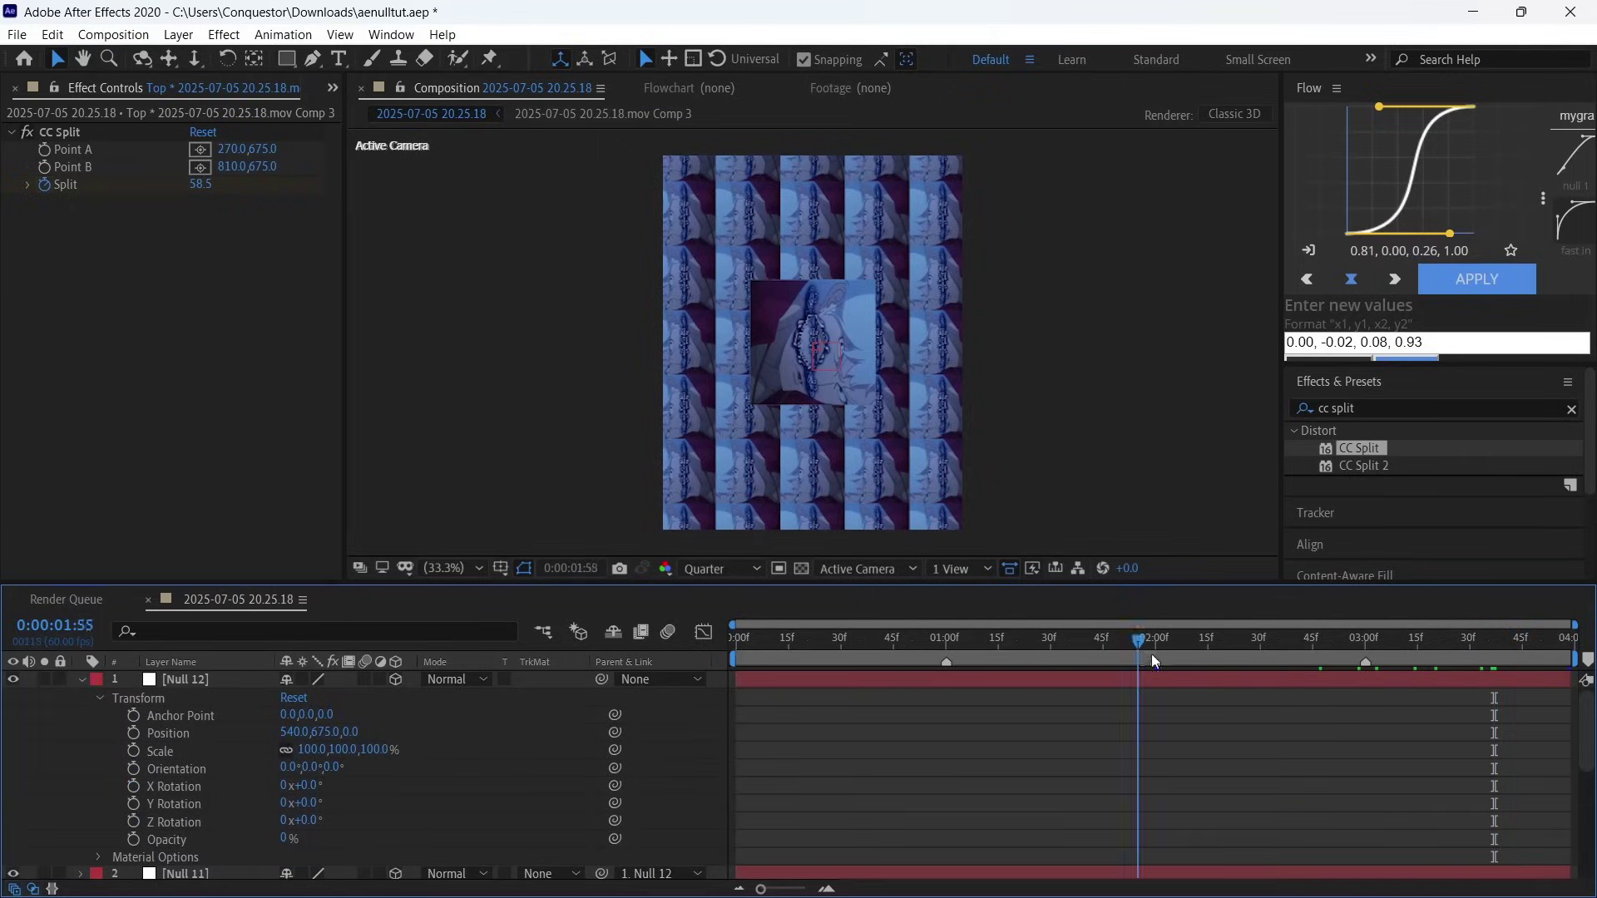
Step: Keyframe Null 12's Anchor Point and Orientation at 2:00 and at 3:58
drag(1141, 647, 1155, 671)
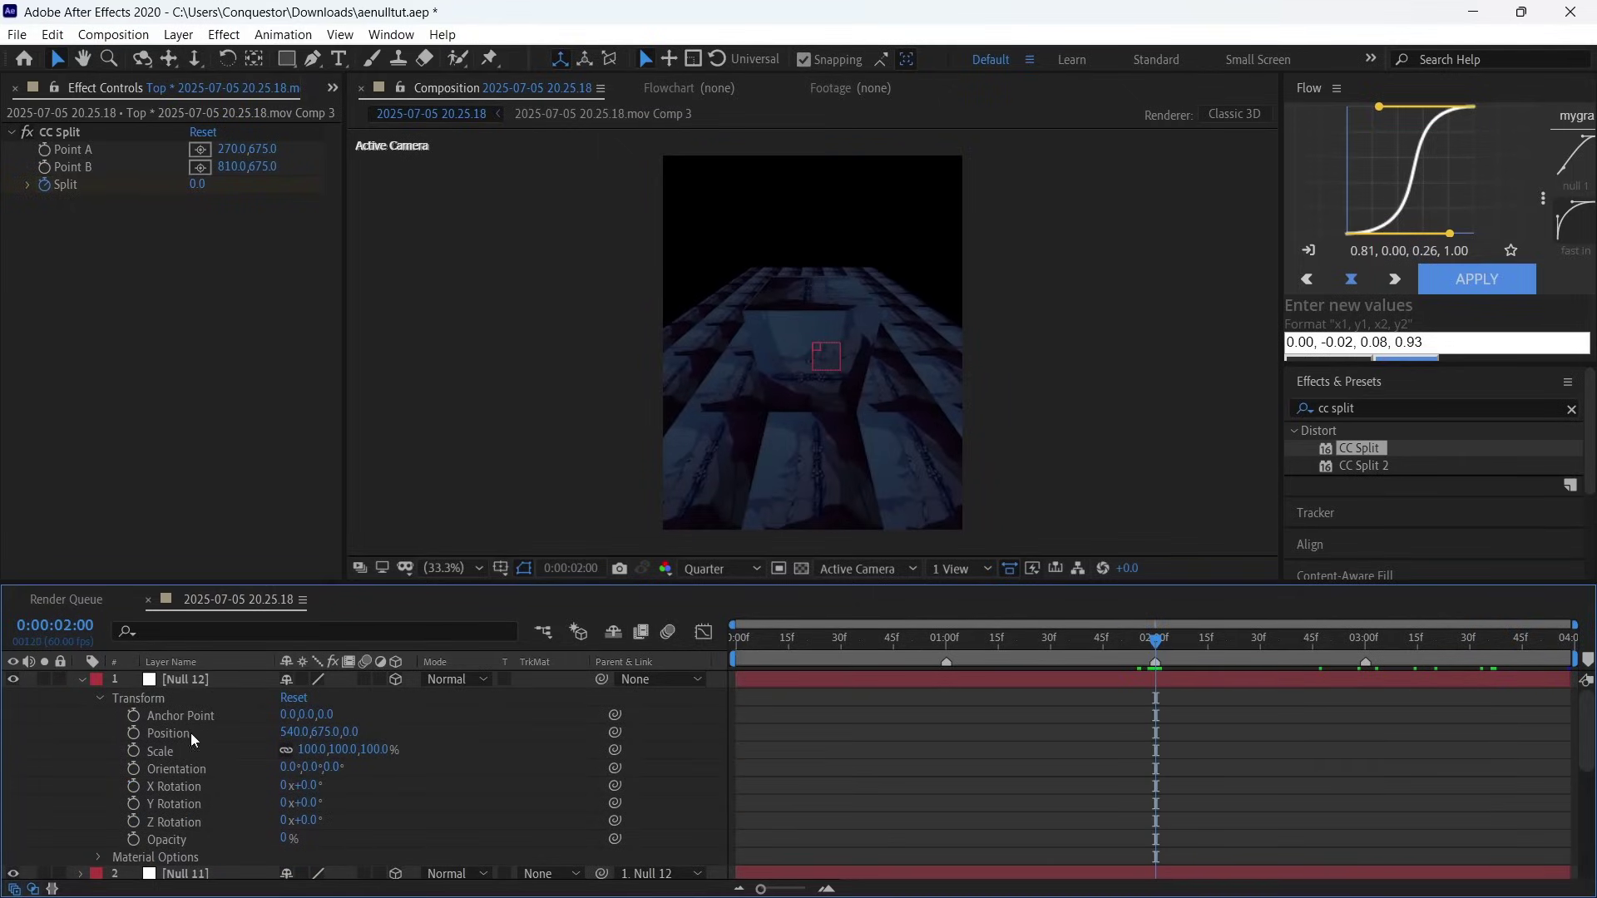
click(133, 715)
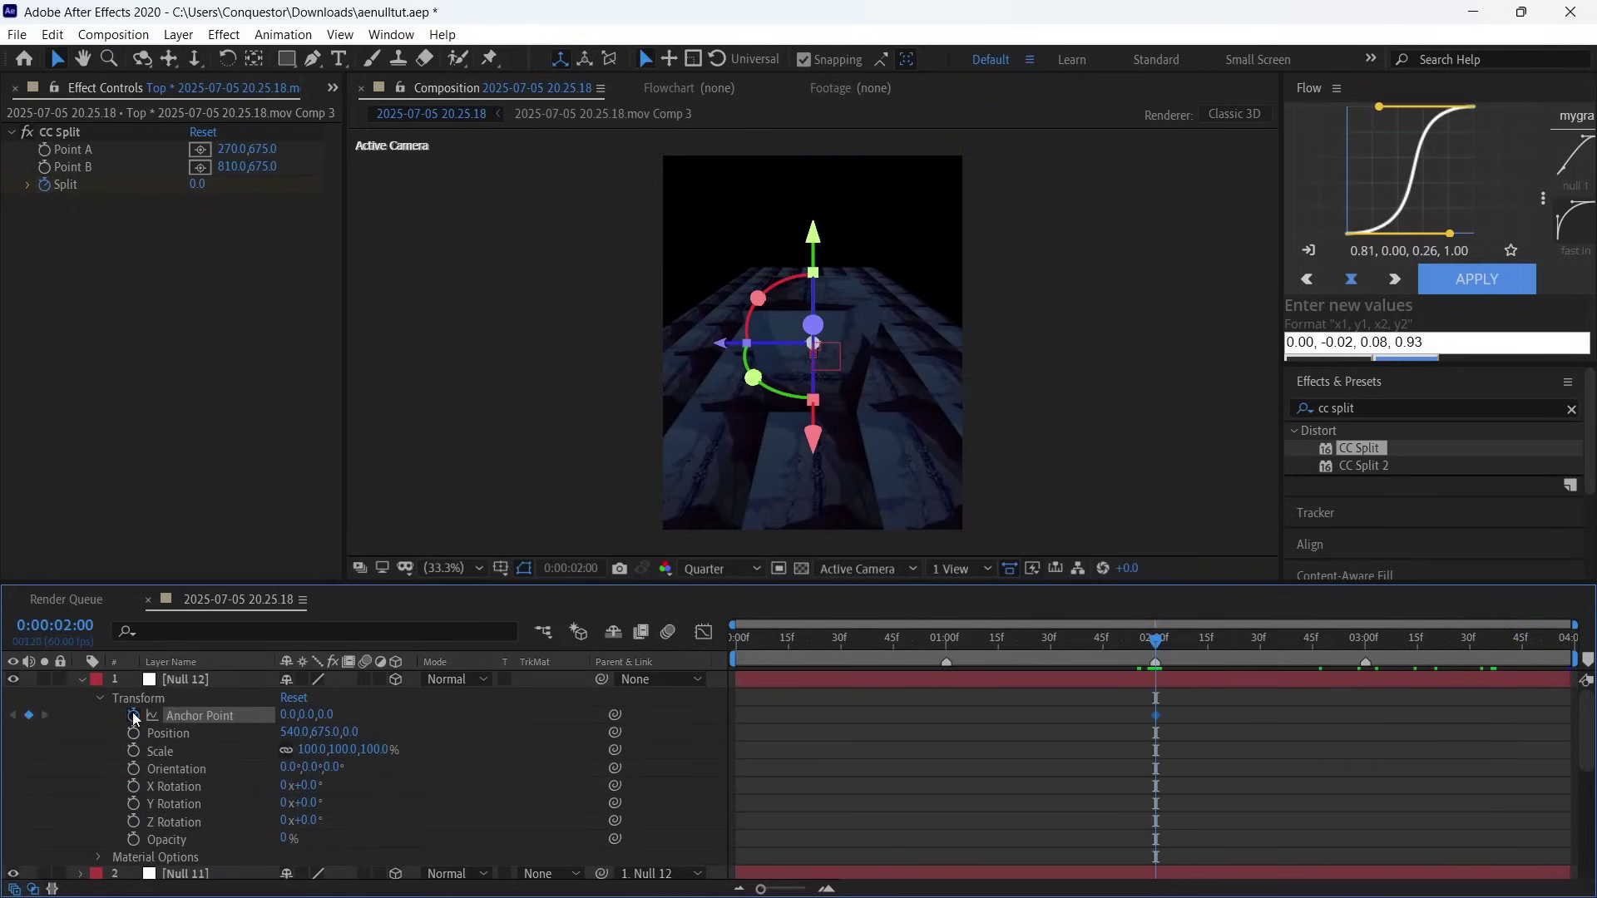
click(133, 768)
key(End)
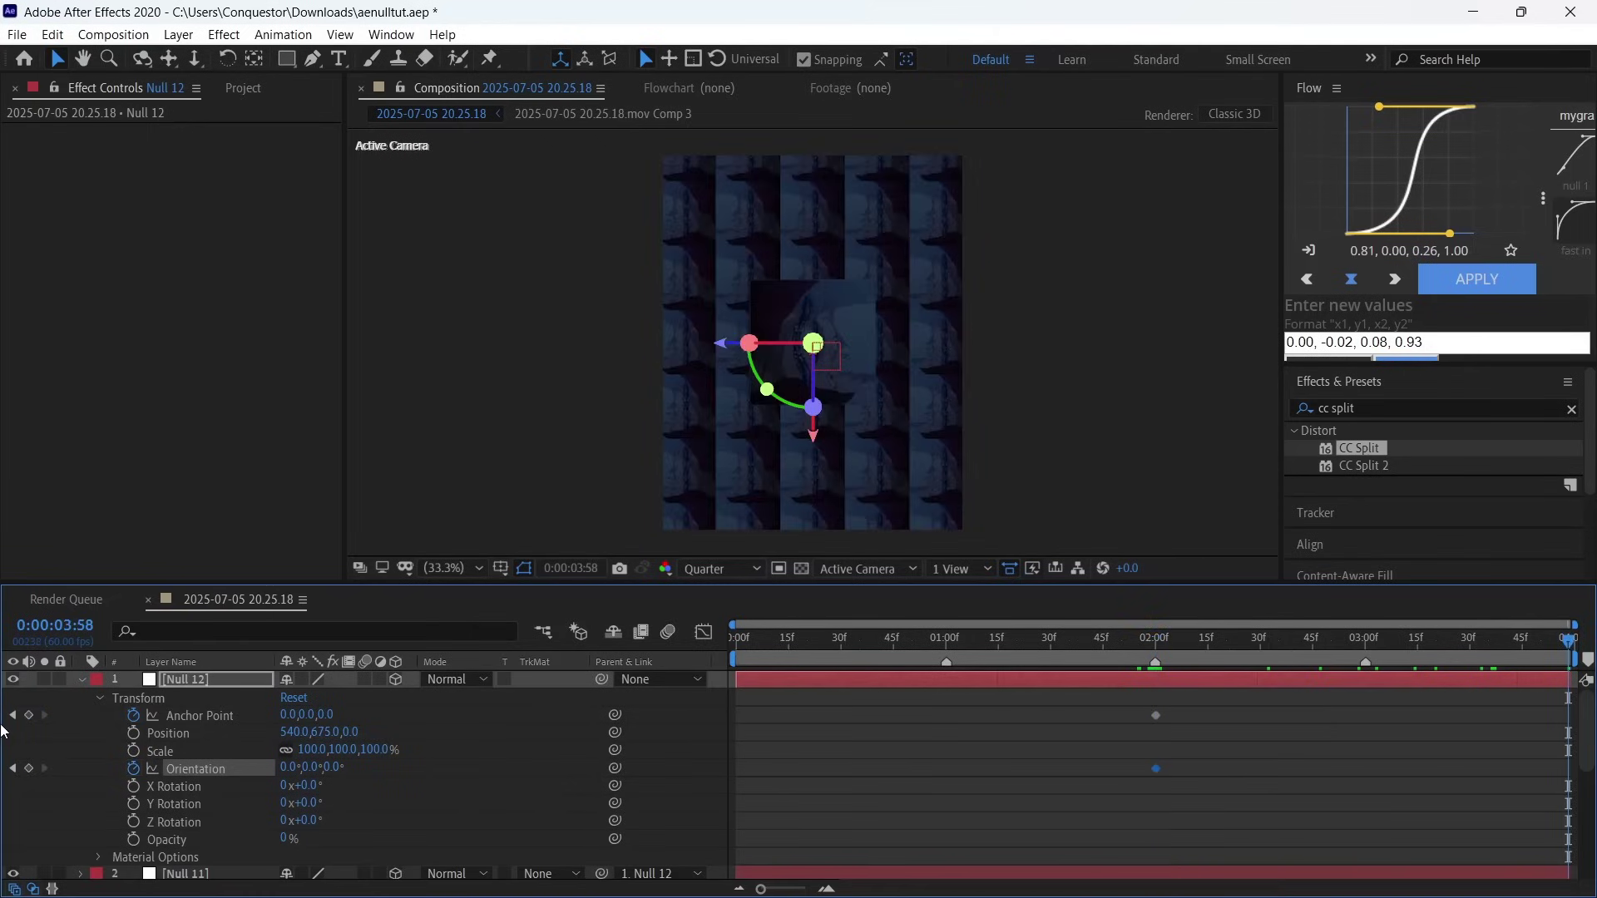
click(28, 715)
click(28, 768)
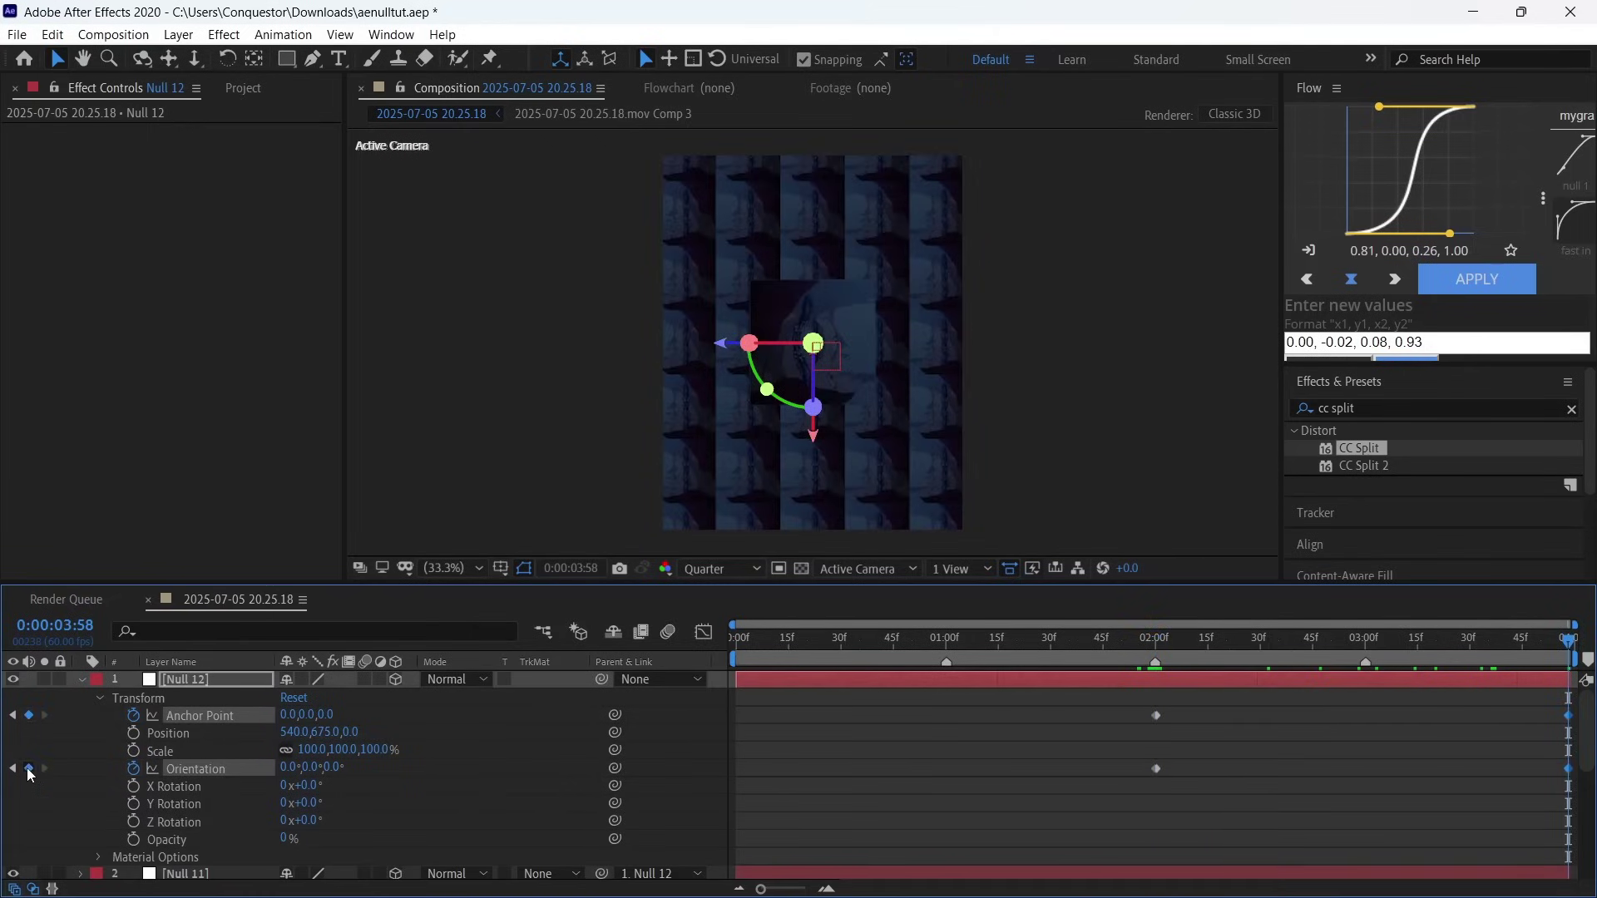
Step: Set Null 12's end Orientation values, finishing with Y Orientation at 90°
click(317, 769)
text(14)
key(Return)
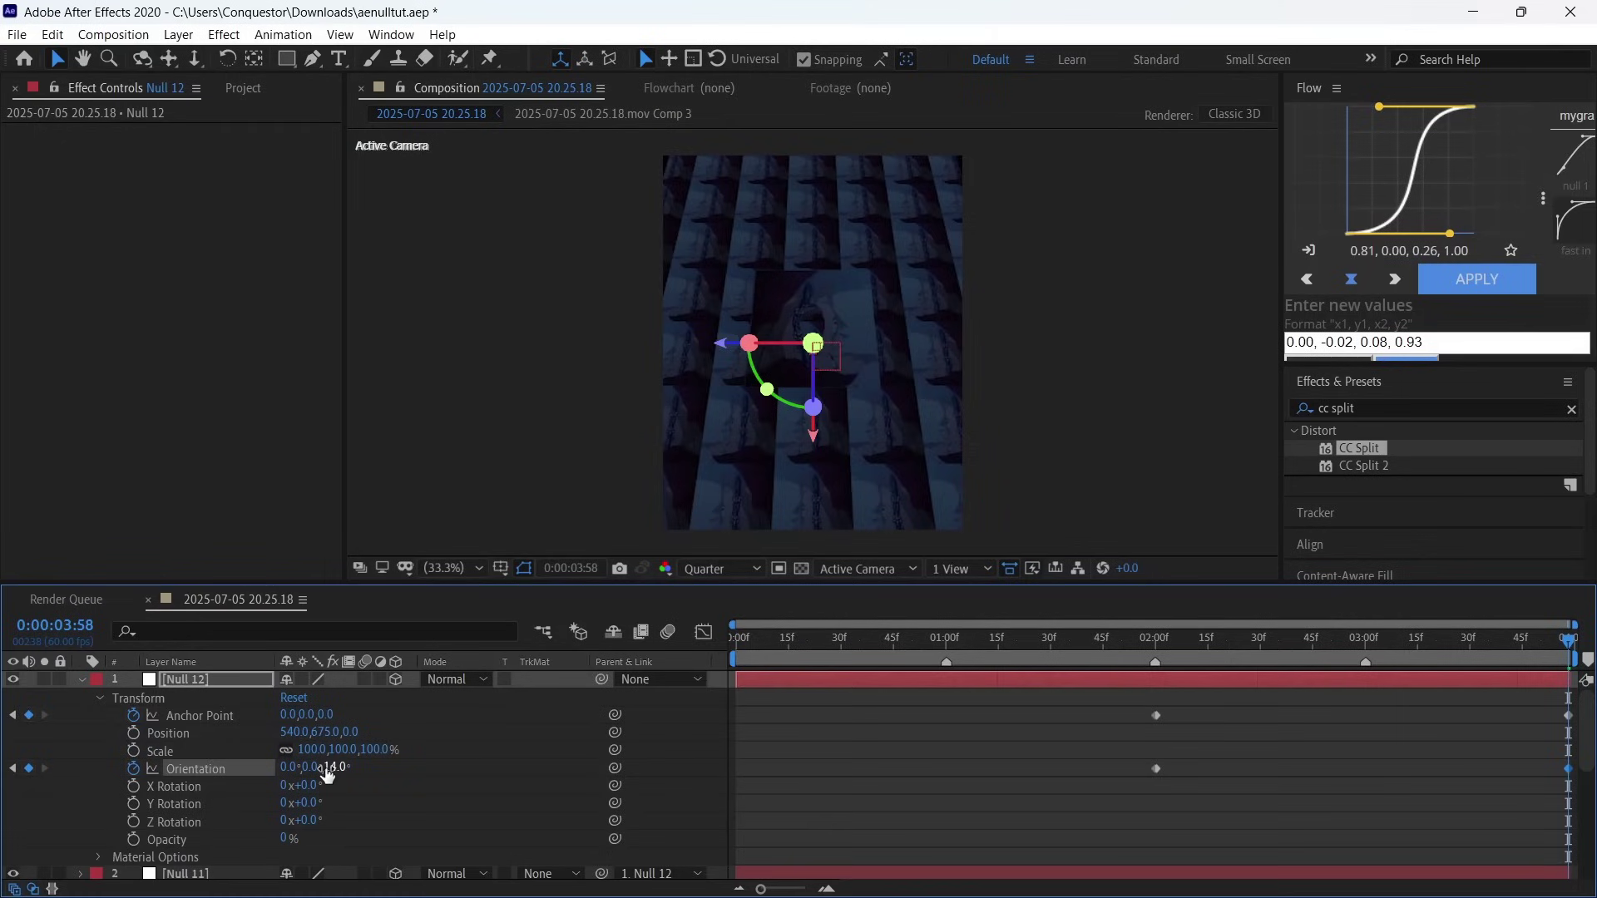
click(307, 767)
text(13)
key(Tab)
text(0)
key(Return)
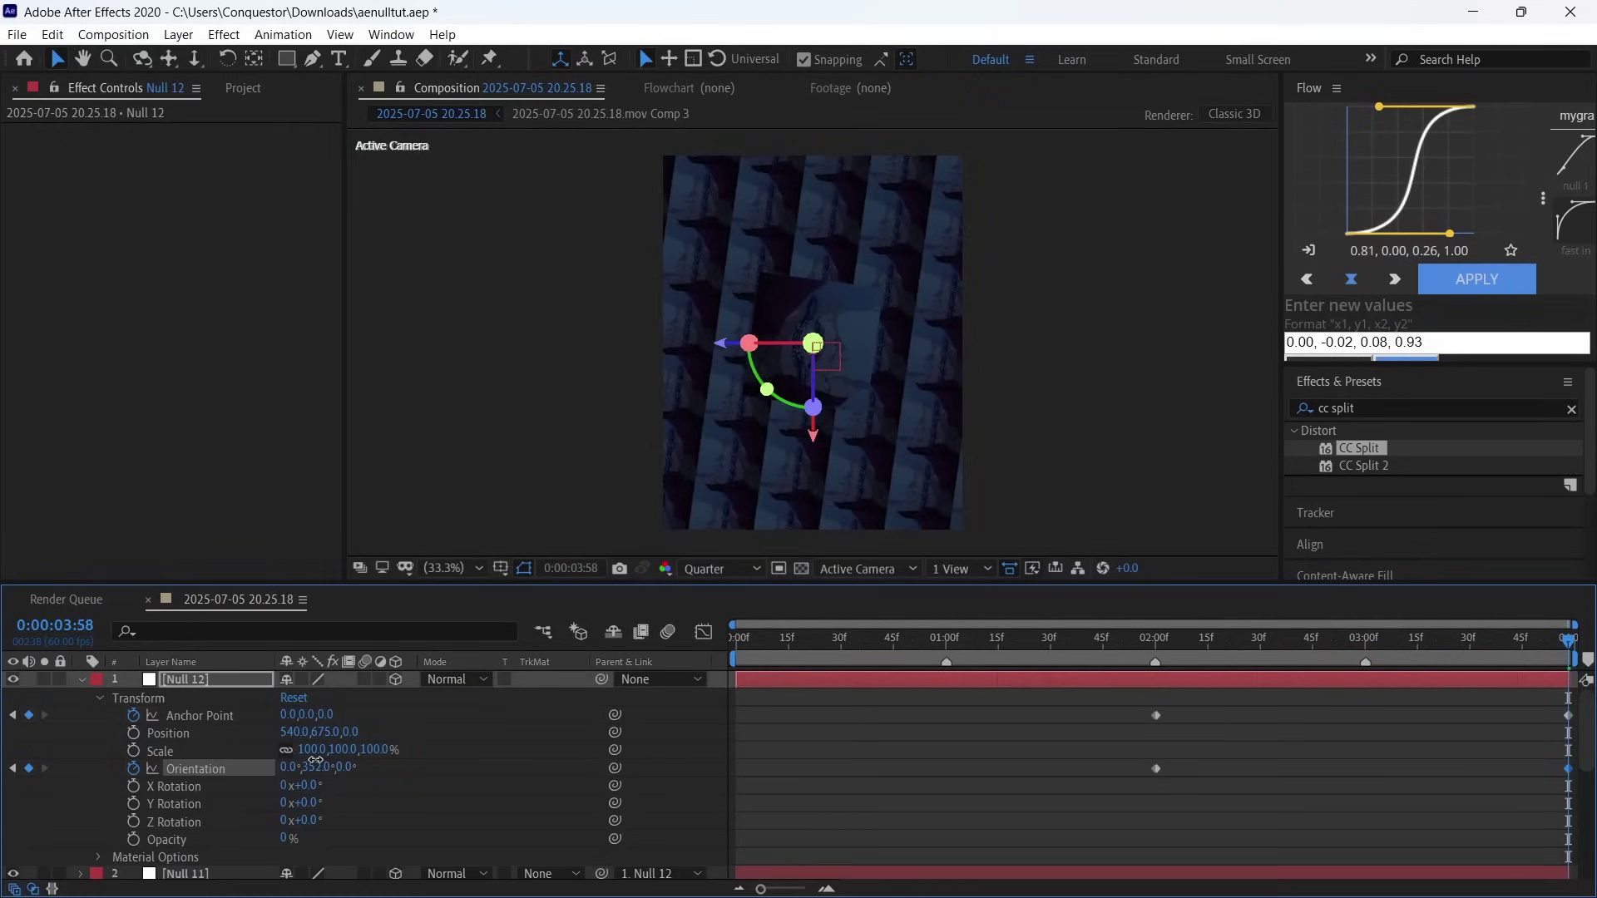
click(312, 767)
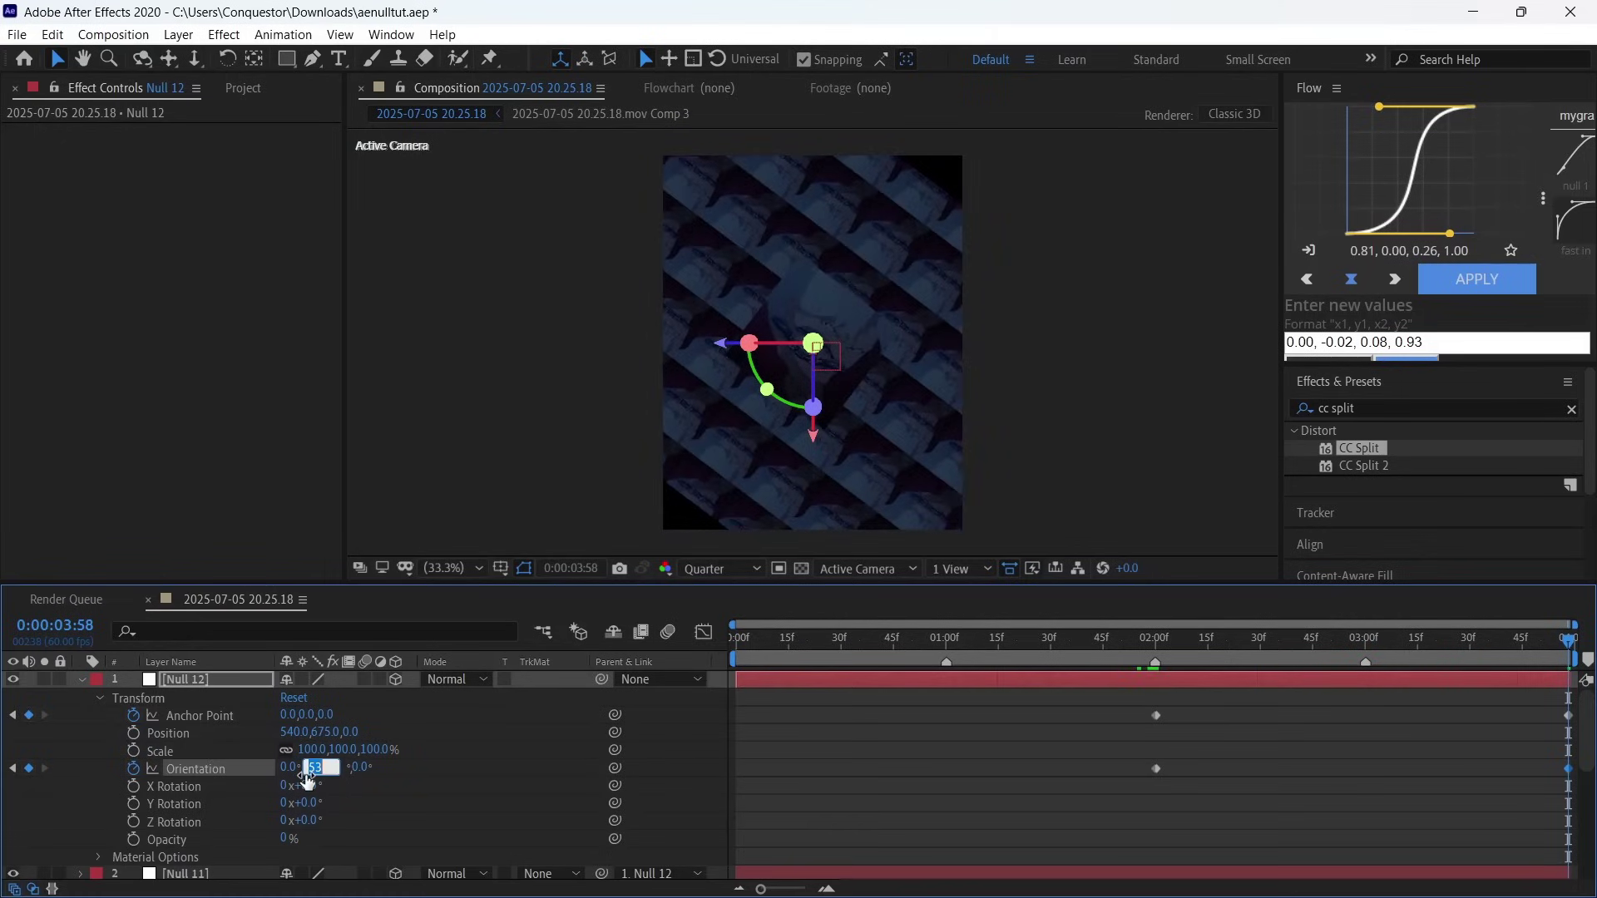
key(Return)
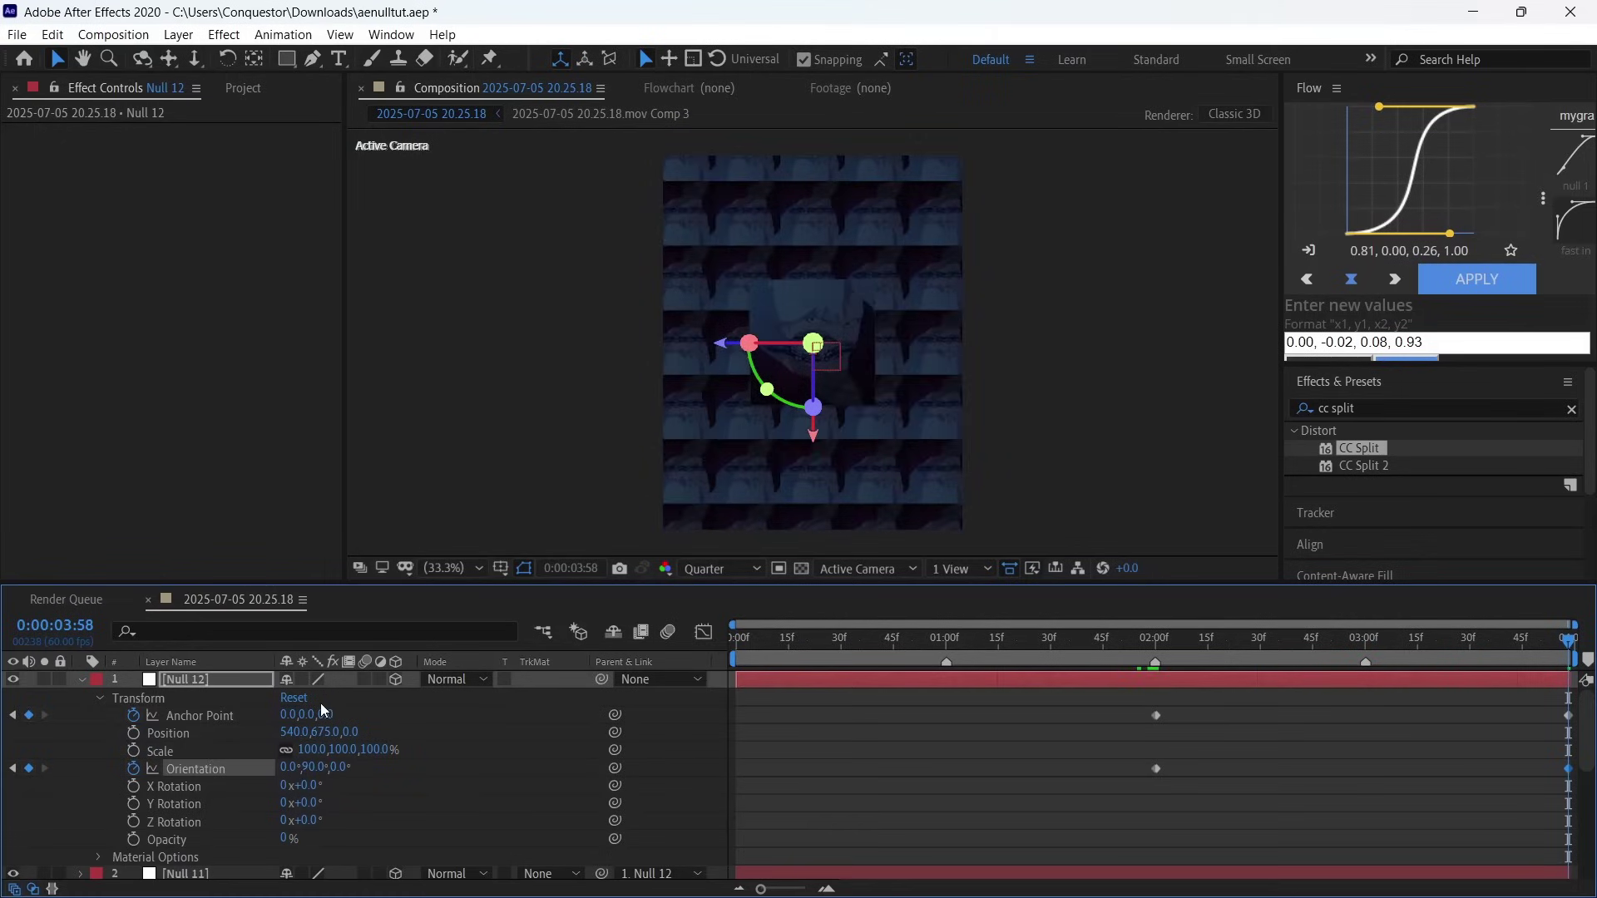
Step: Shift Null 12's end Anchor Point Y to -1413 to form a tunnel
drag(309, 724, 293, 720)
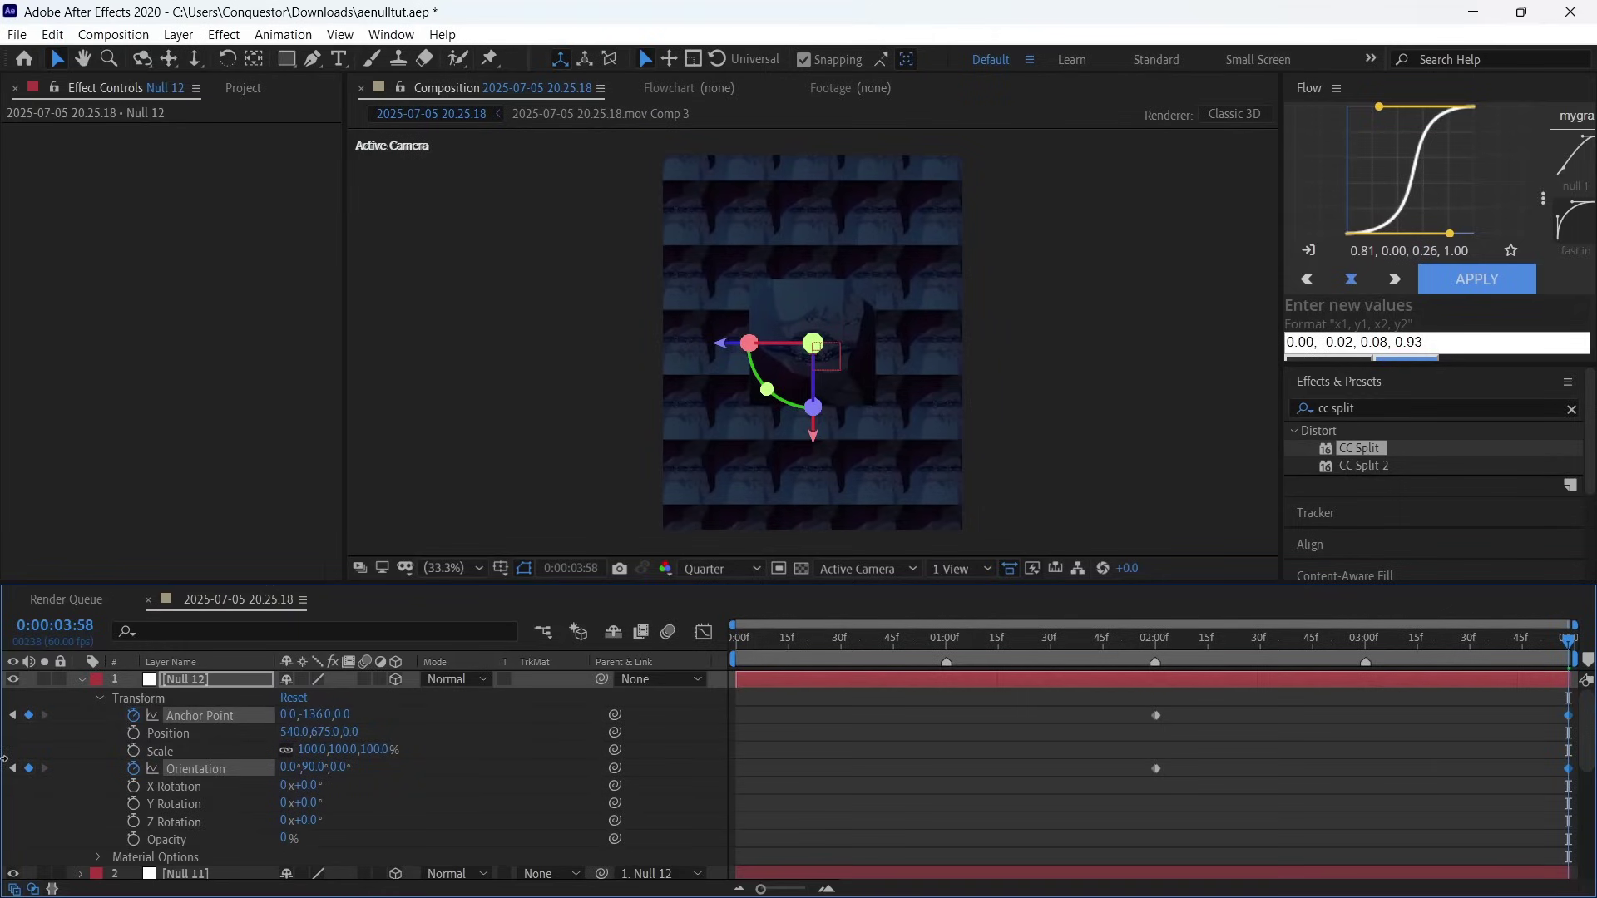
drag(4, 759, 2, 758)
drag(309, 714, 356, 588)
drag(316, 715, 377, 93)
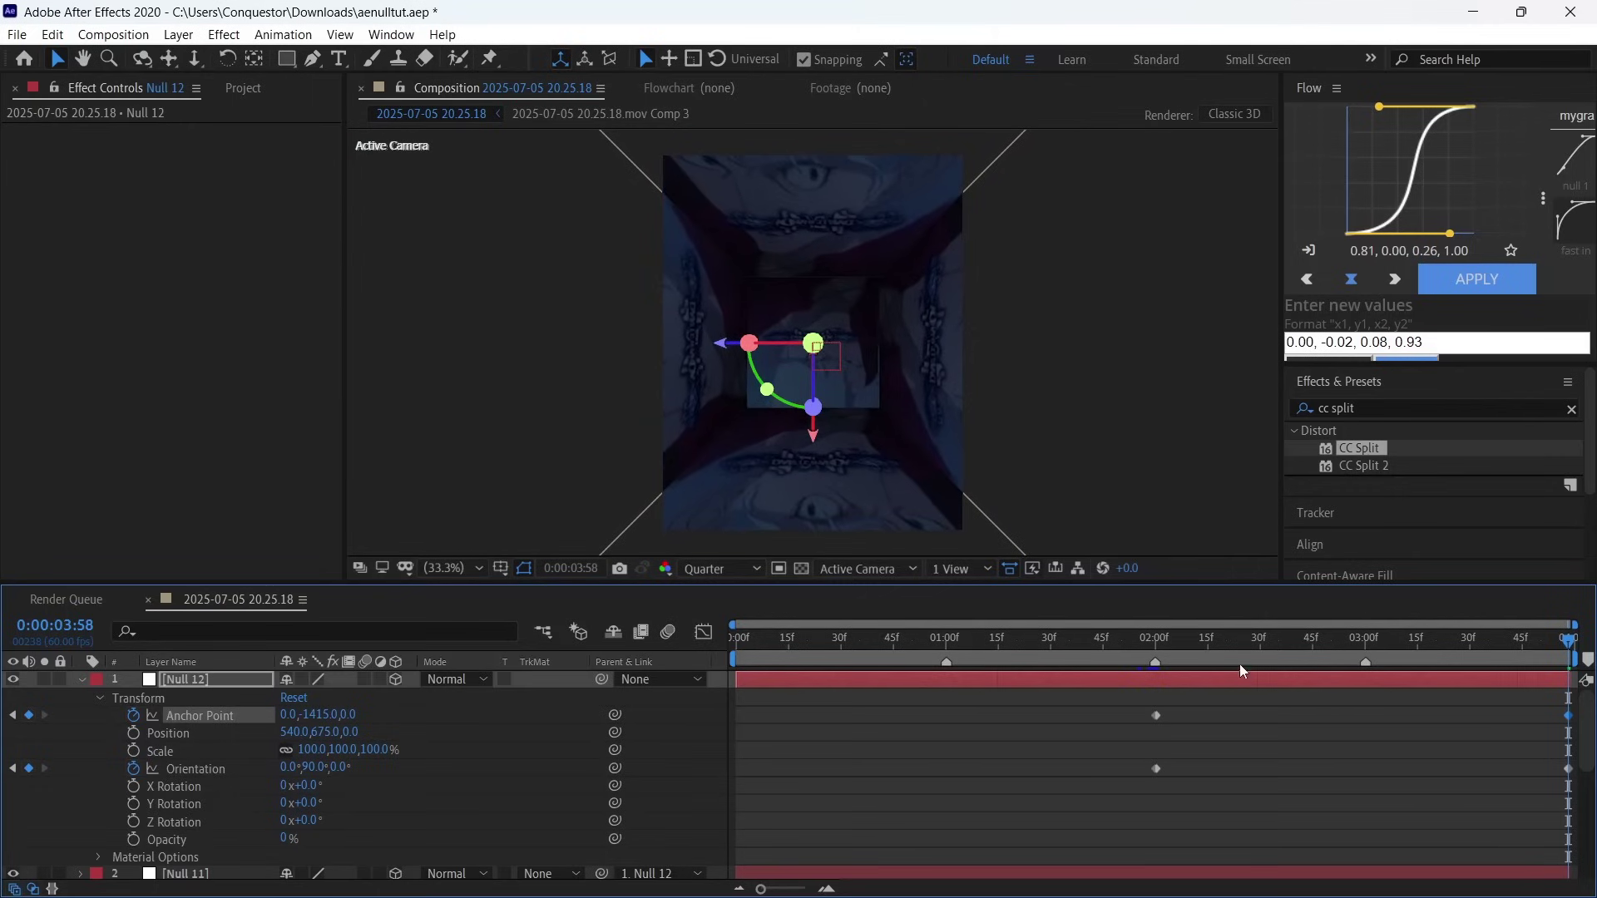
Step: Ease Null 12's 2:00 and end keyframes with the 0.81, 0.00, 0.26, 1.00 curve and preview
click(1246, 641)
drag(1056, 702, 1584, 786)
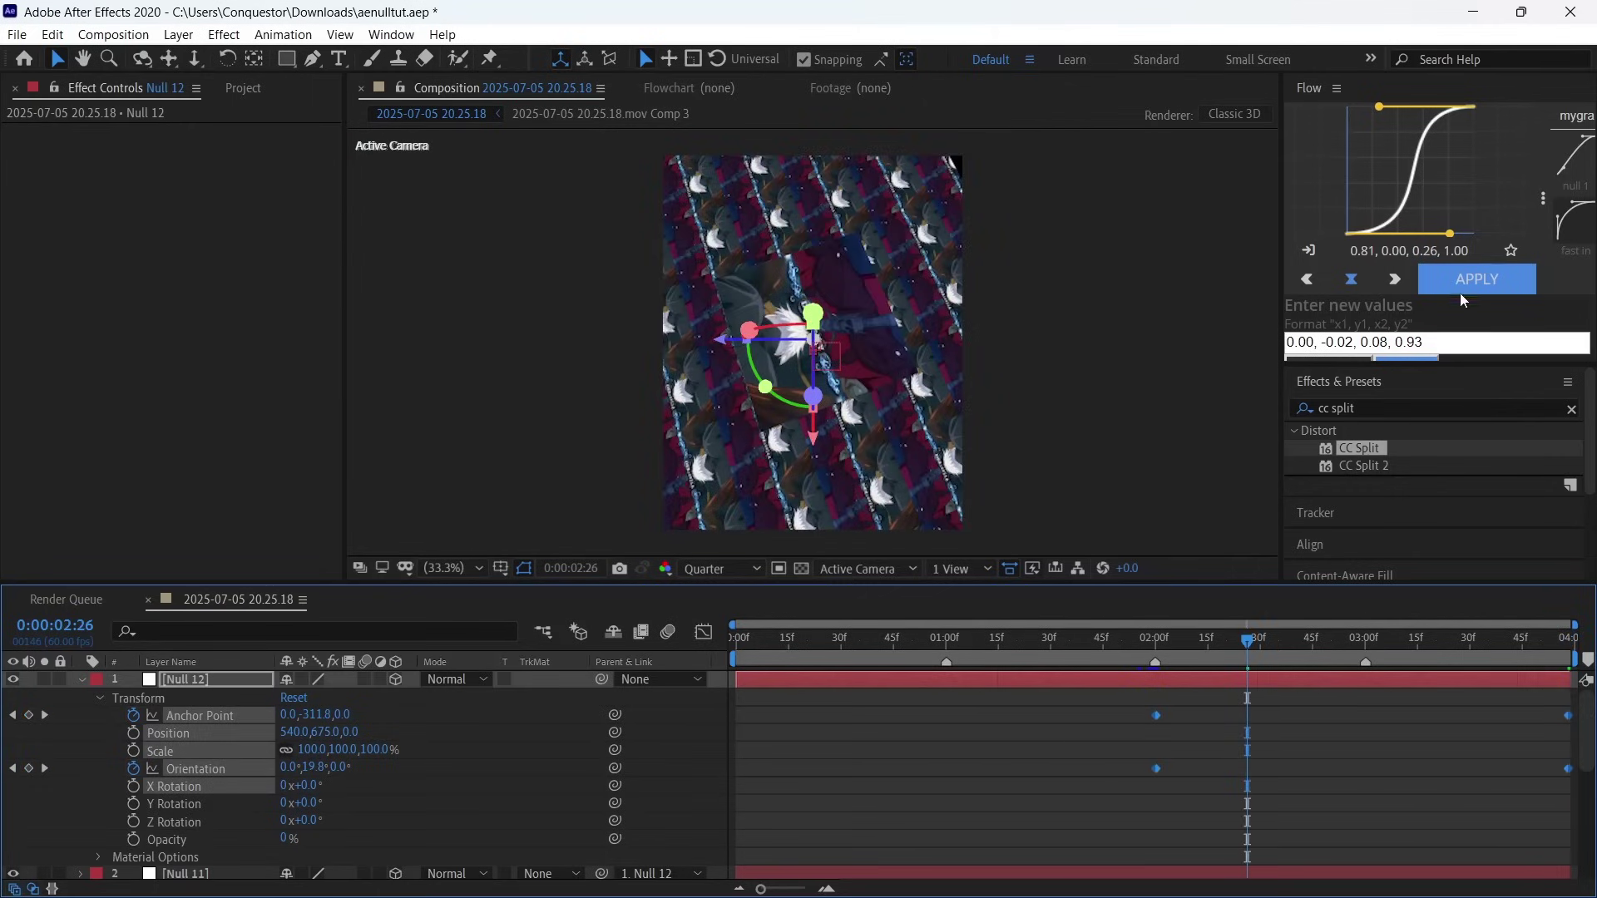
click(1460, 287)
click(1311, 653)
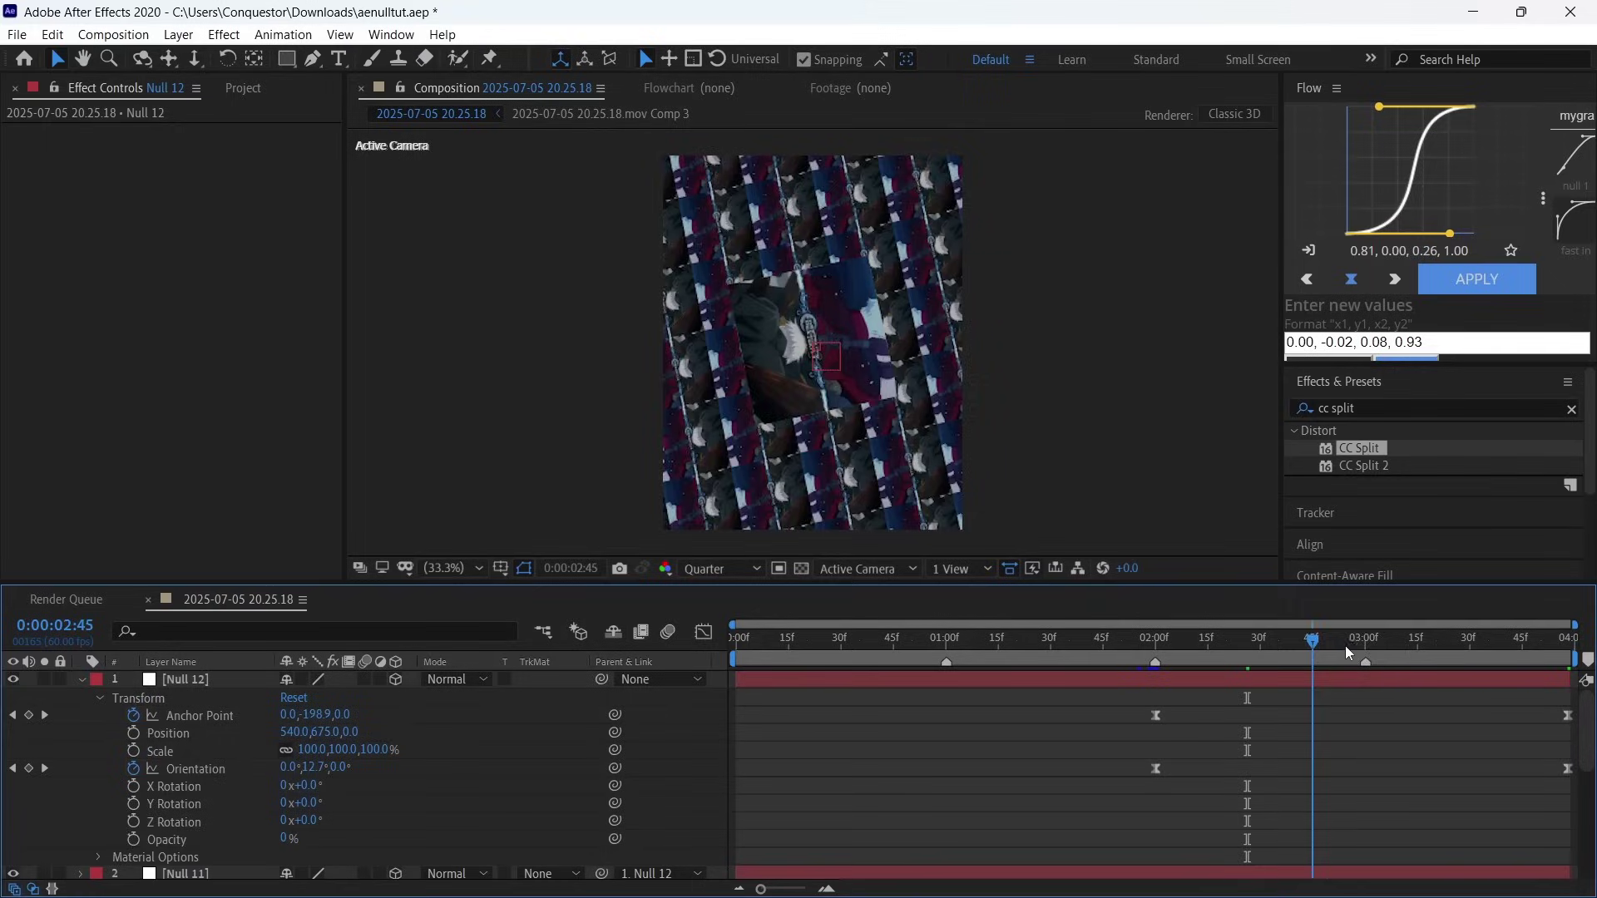
mouse_move(1347, 653)
mouse_down()
mouse_move(1568, 641)
mouse_move(1376, 645)
mouse_up()
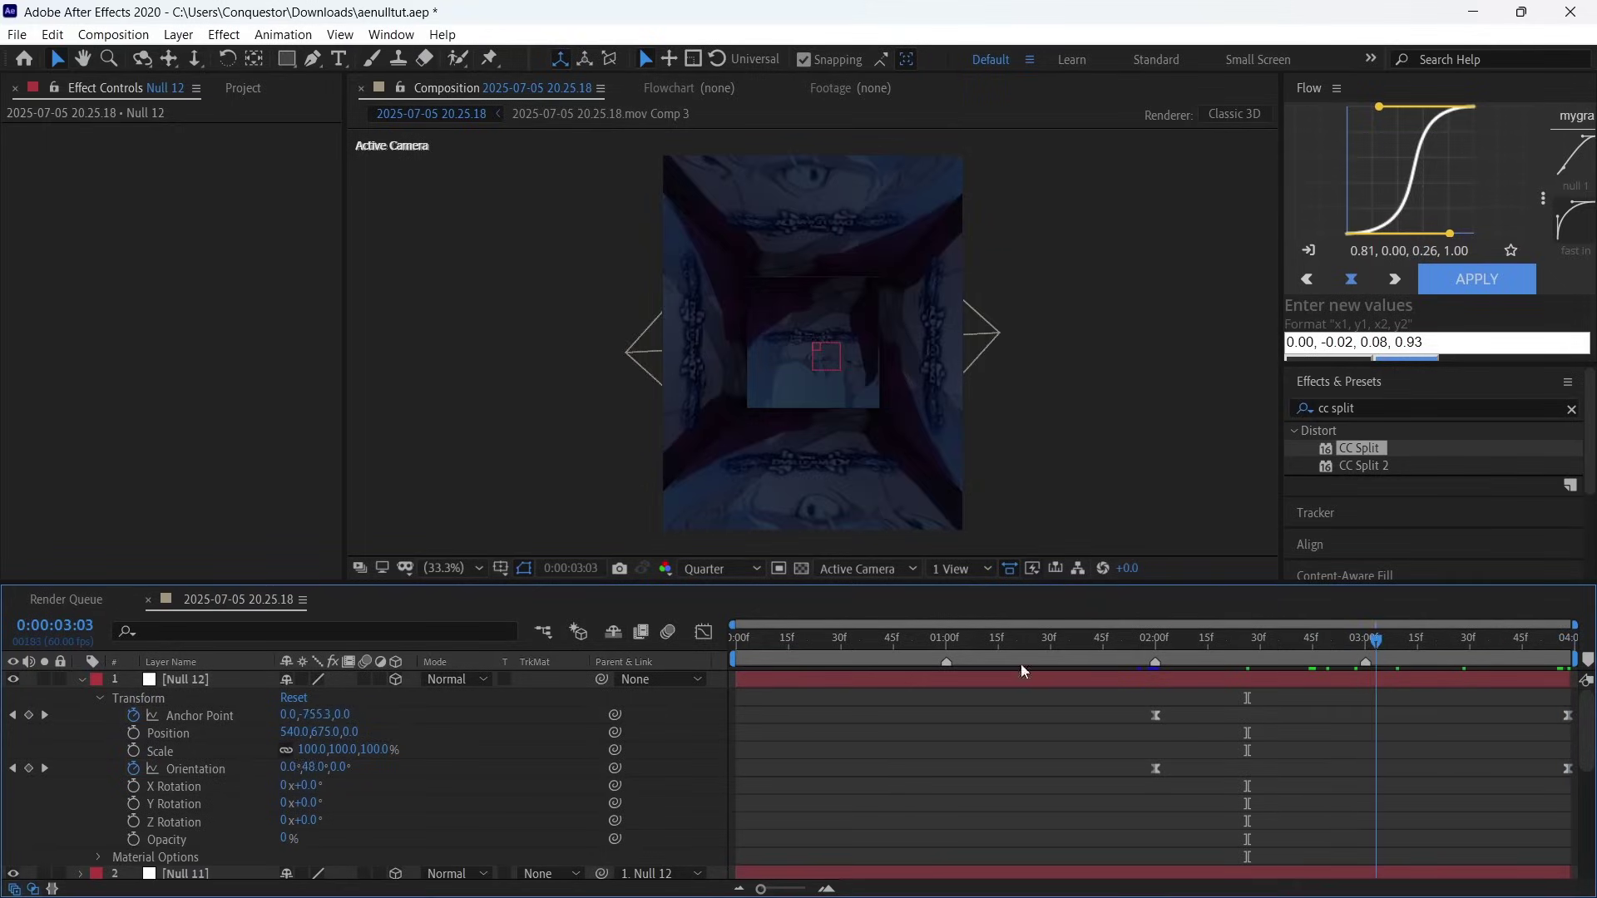
drag(1020, 663, 683, 702)
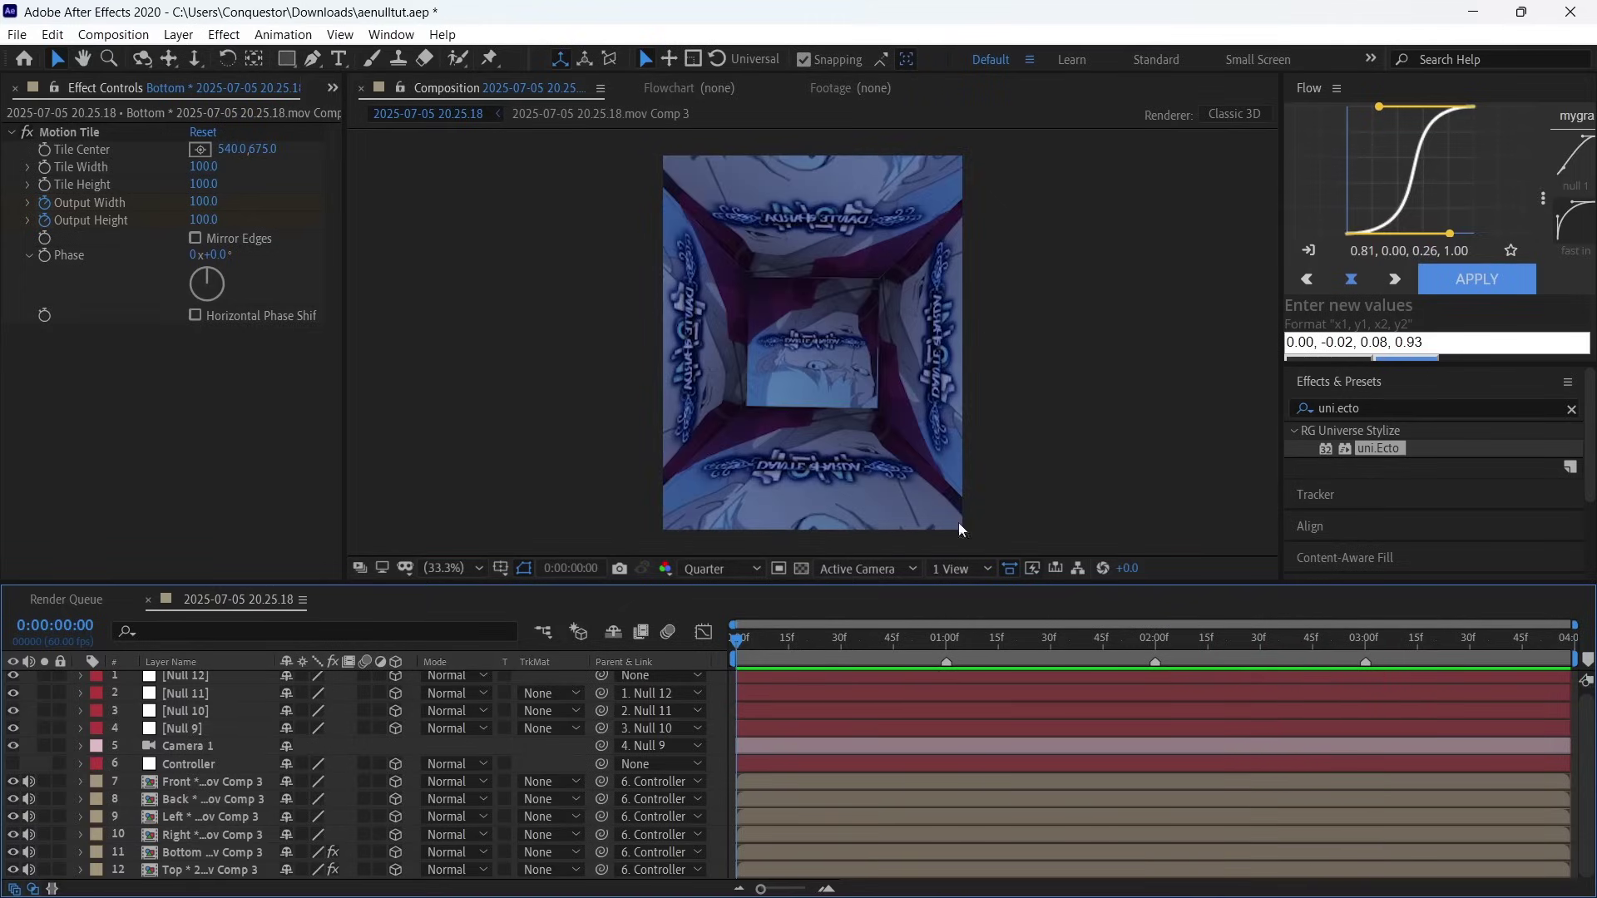
Step: Move the Bottom face layer below Top and select the two lowest Bottom copies
key(space)
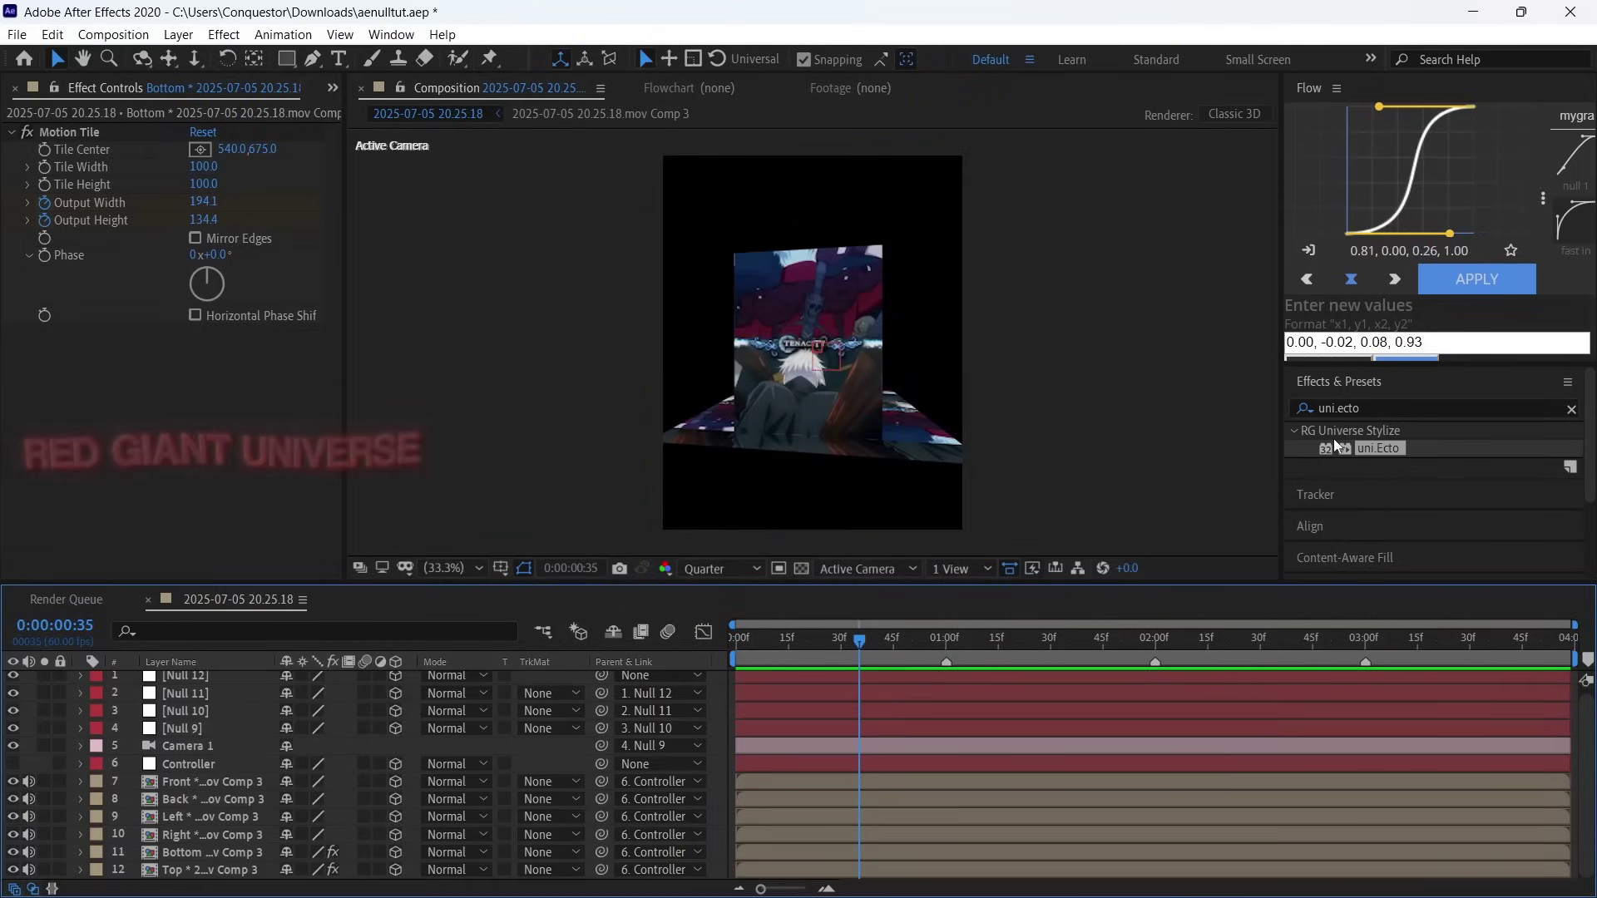
click(193, 849)
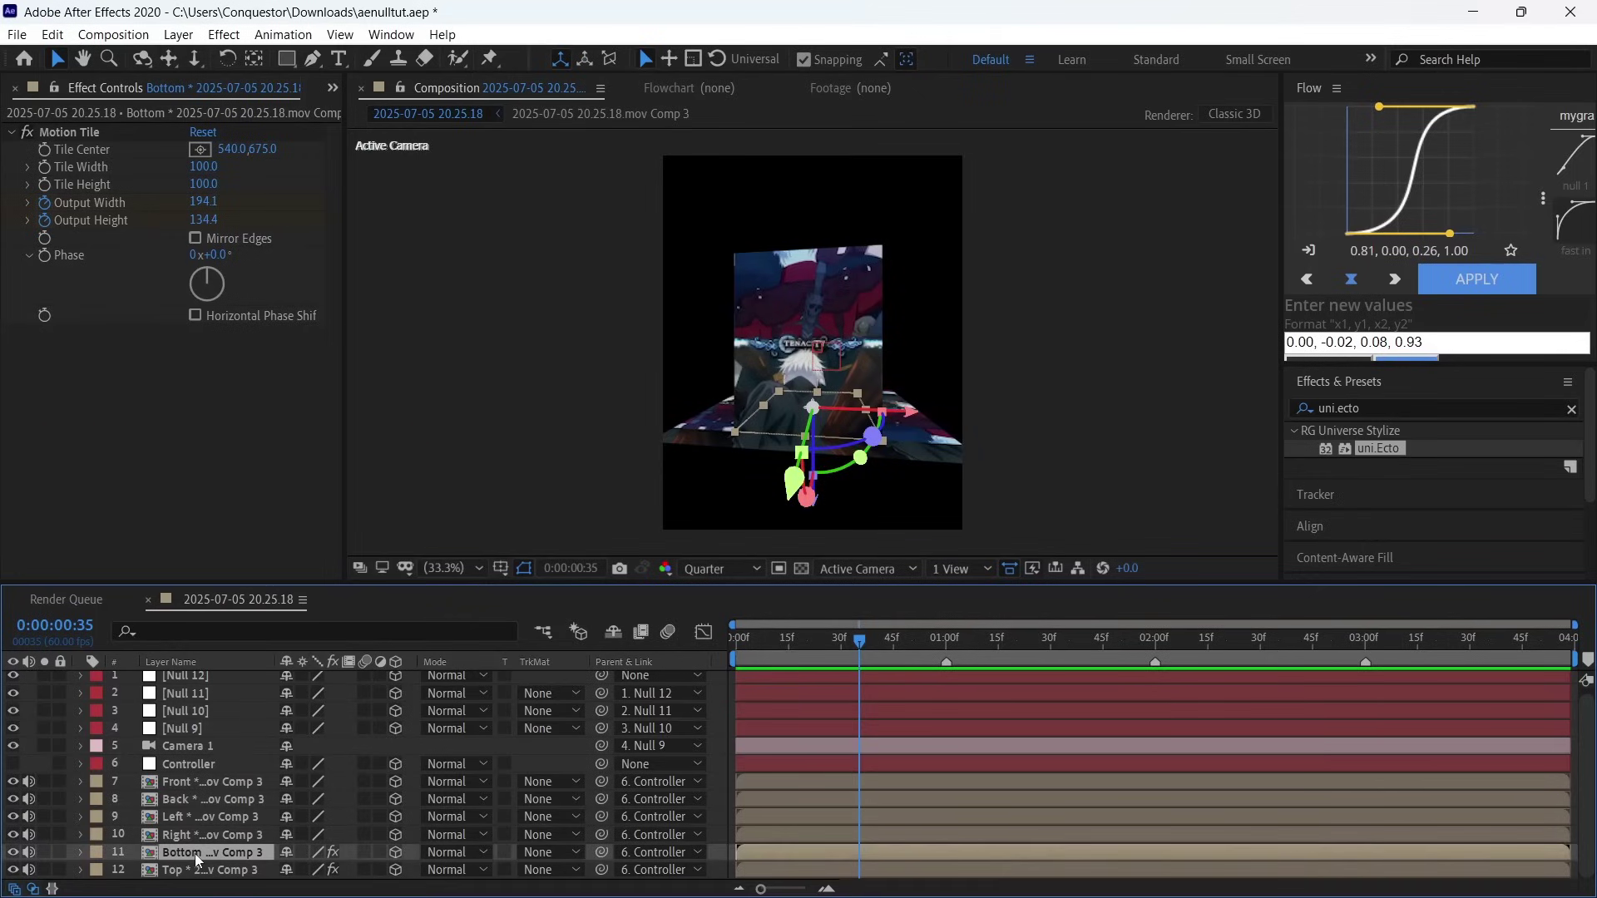
drag(194, 852, 197, 888)
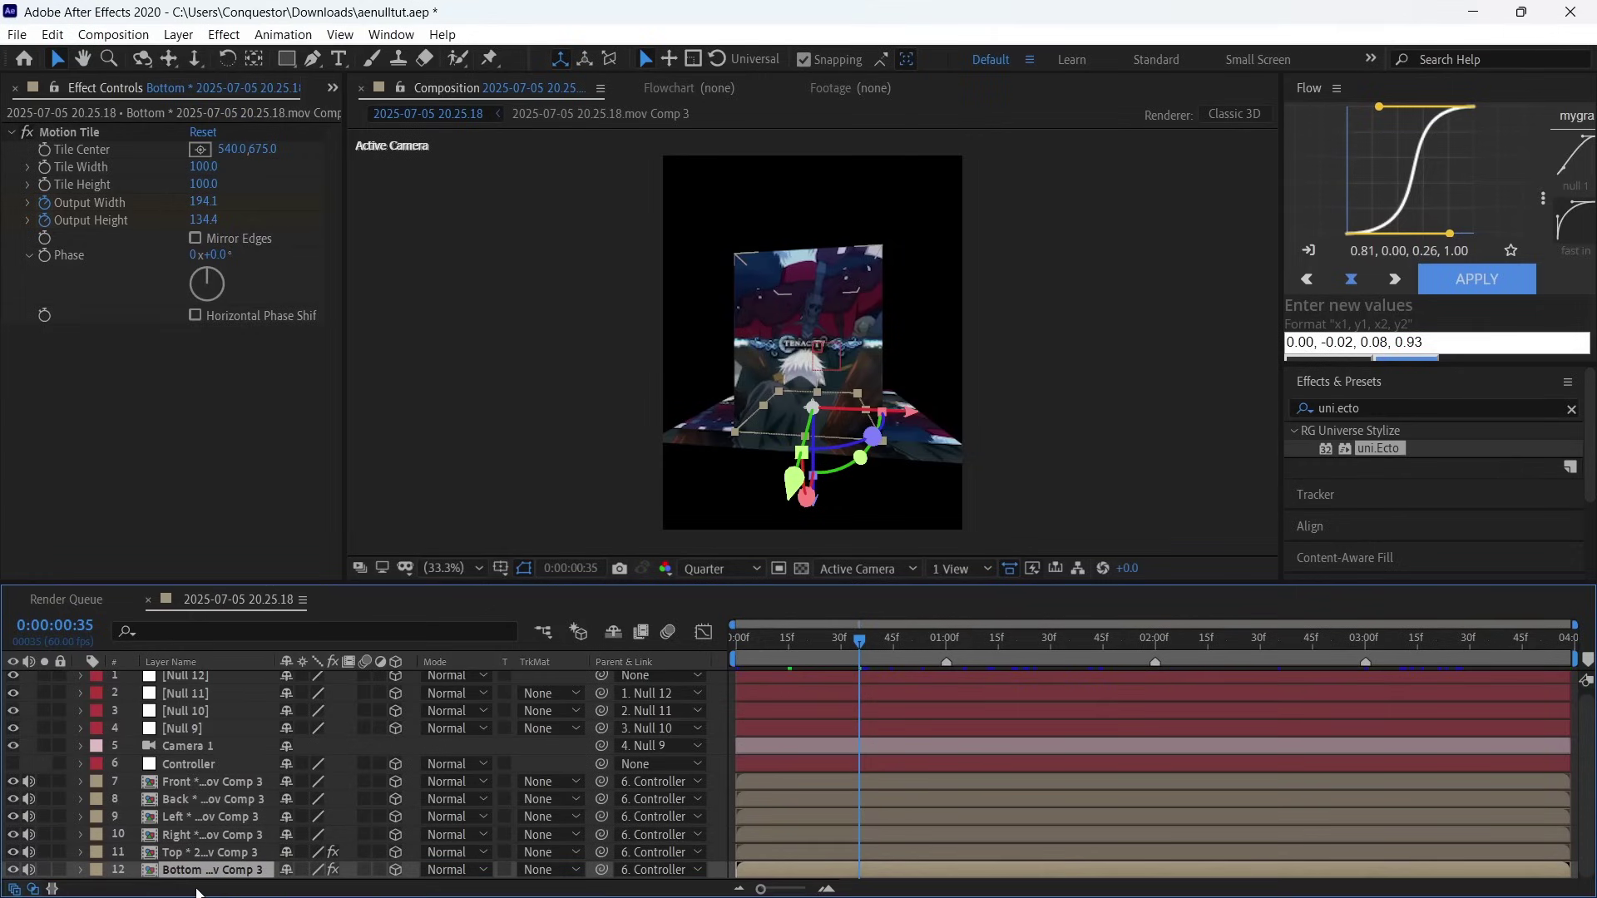
scroll(167, 844, down, 2)
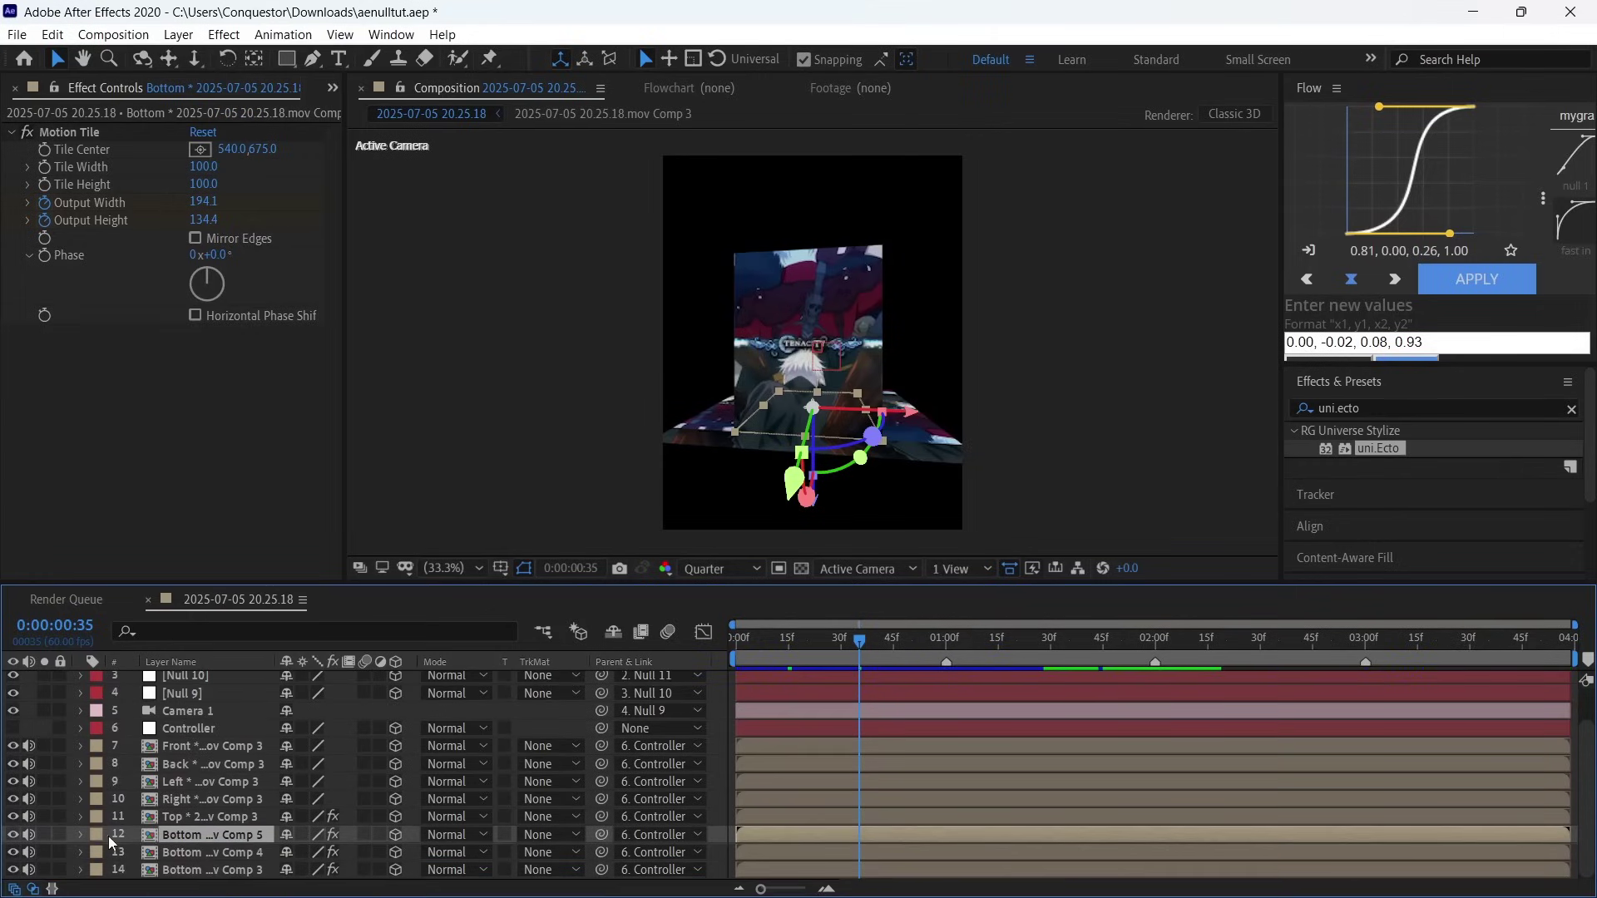
drag(133, 844, 173, 870)
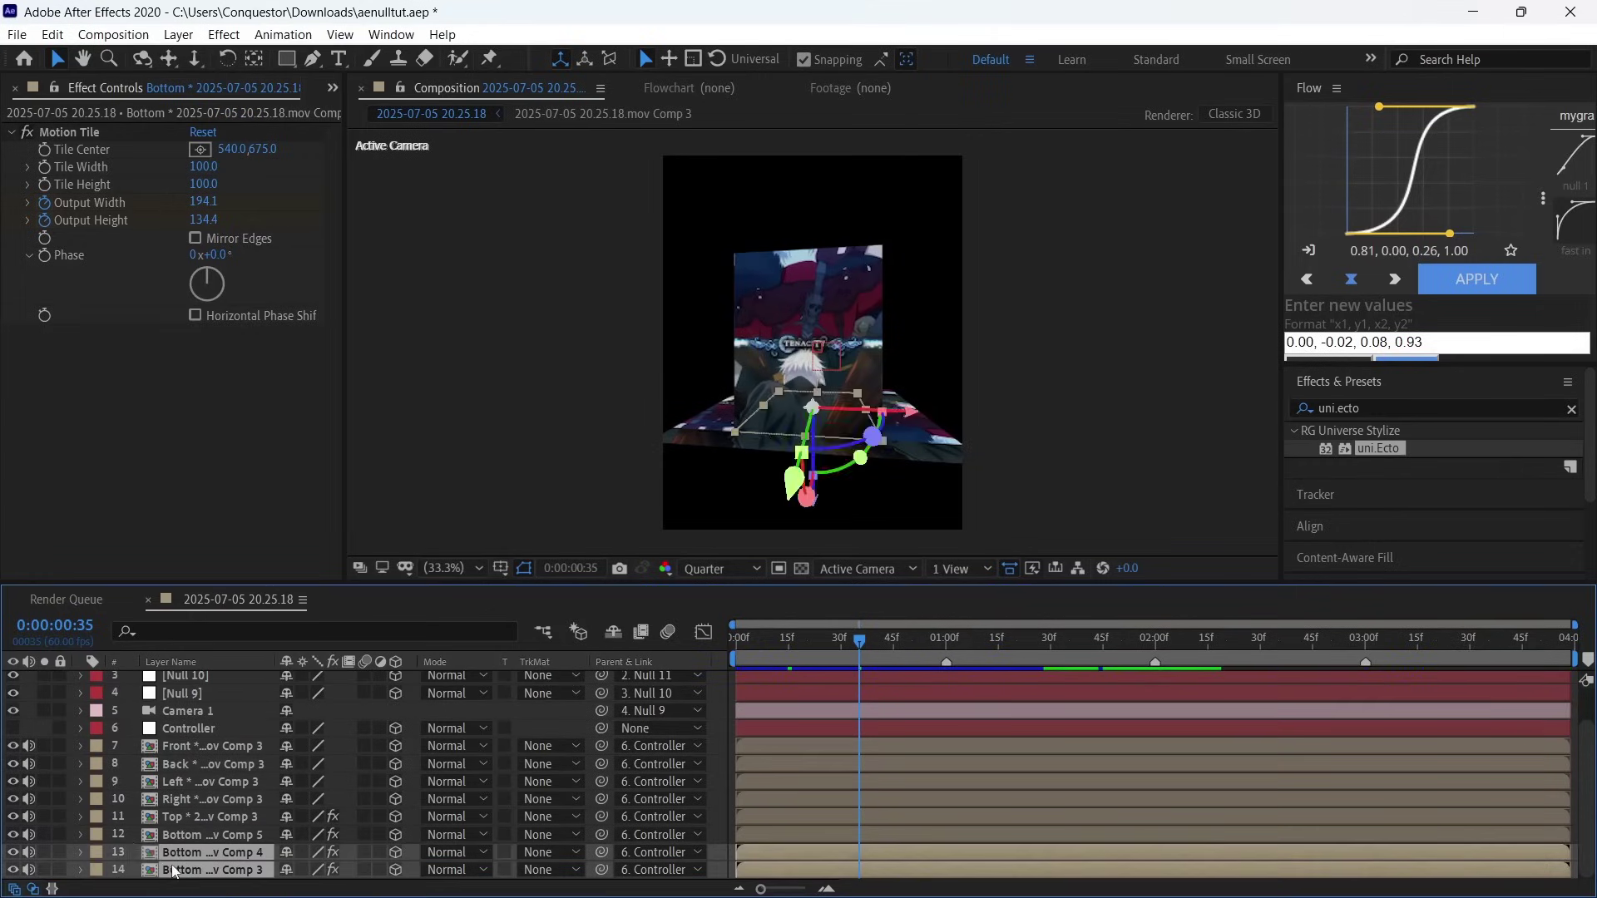
Step: Pre-compose the two Bottom copies into Pre-comp 1 and hide the stray mirrored floor plane
right_click(172, 871)
click(220, 754)
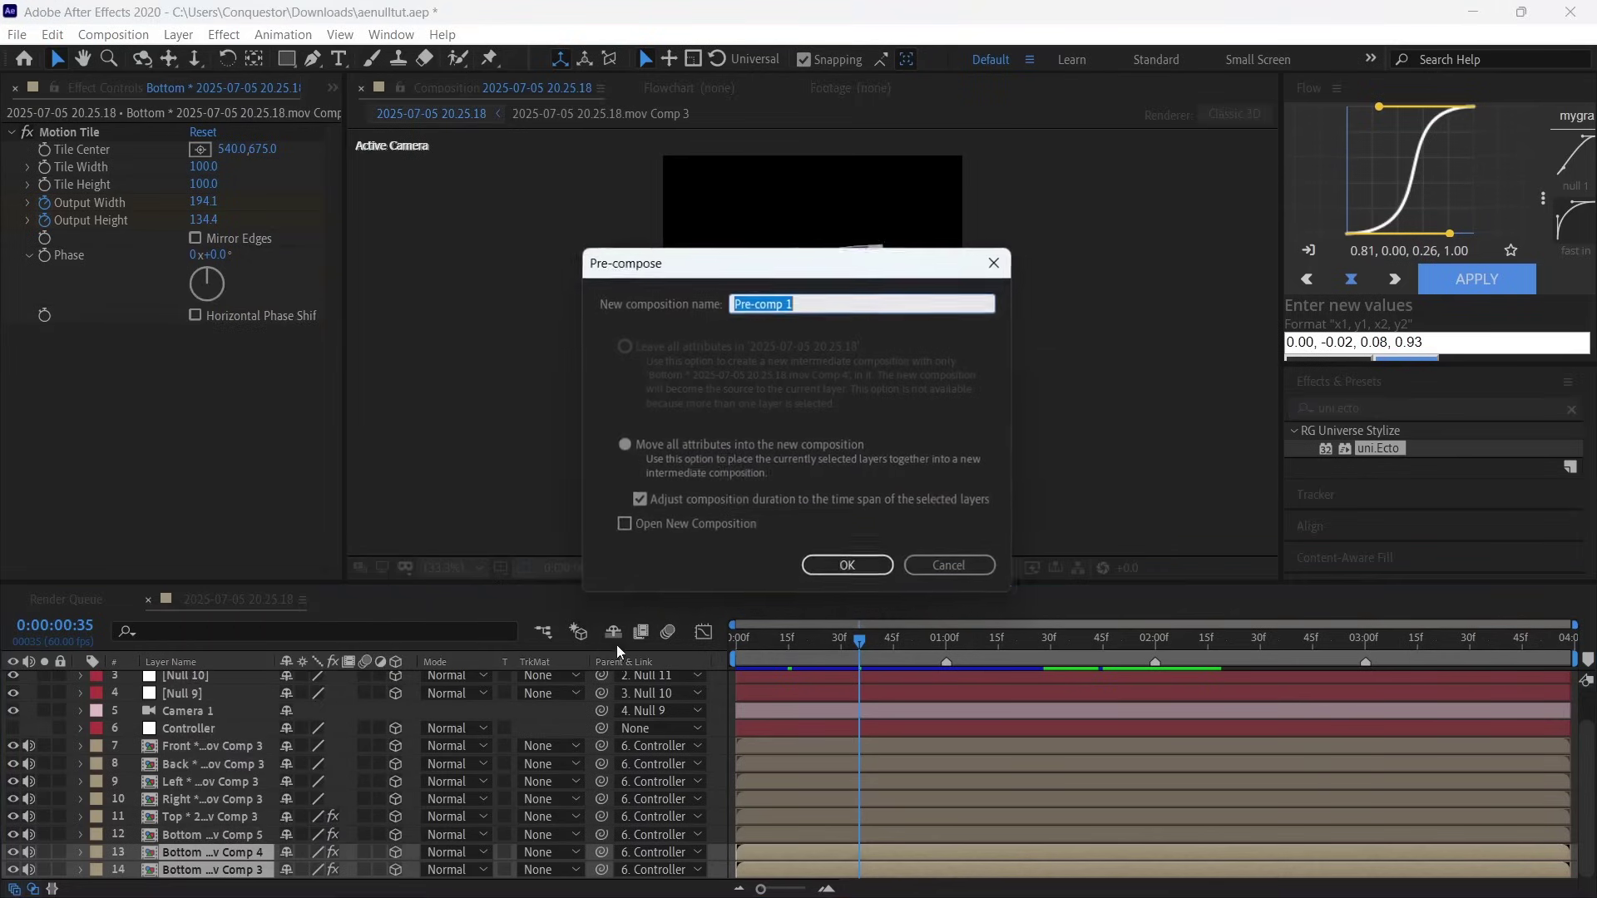
click(815, 565)
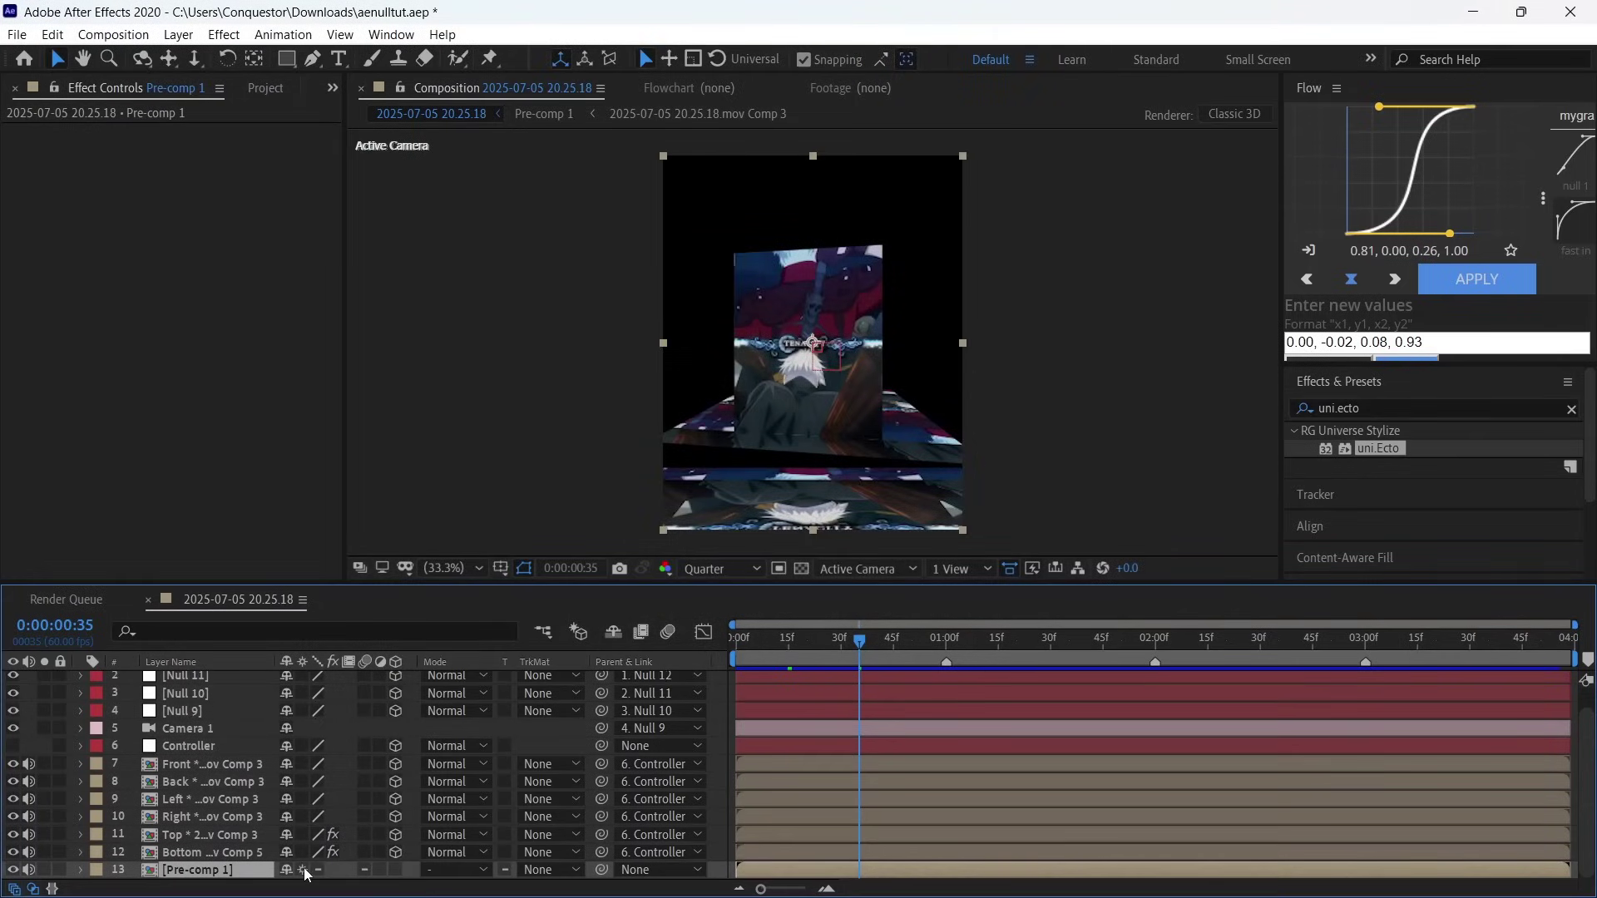
click(303, 869)
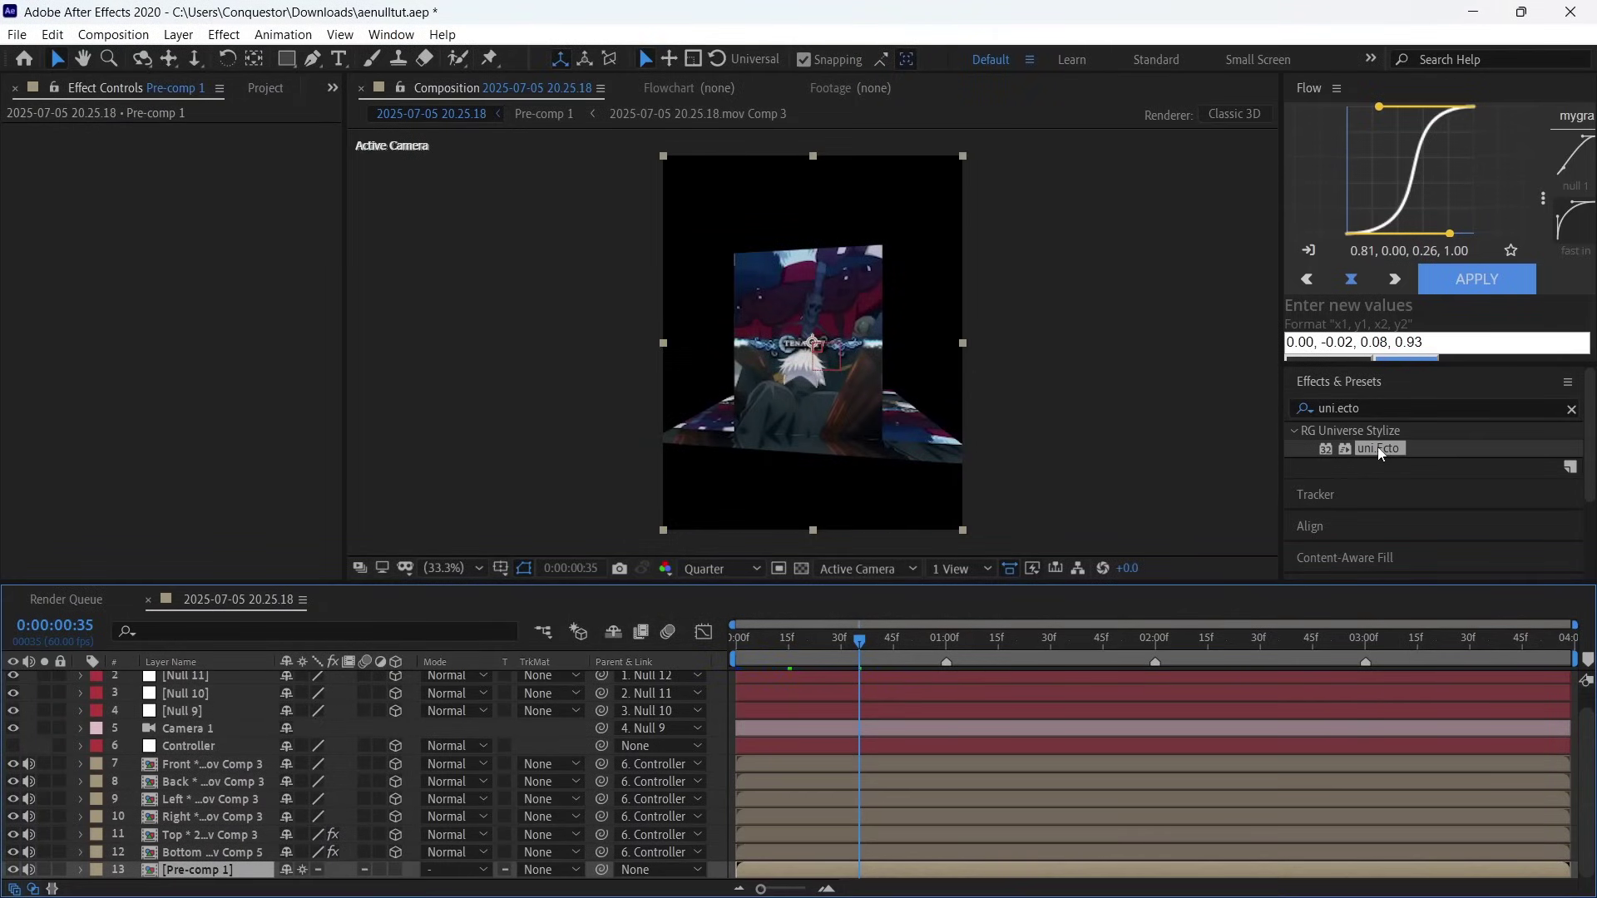
Step: Apply uni.Ecto to Pre-comp 1 and check the glow at frames 43 and 53
drag(1377, 451, 224, 870)
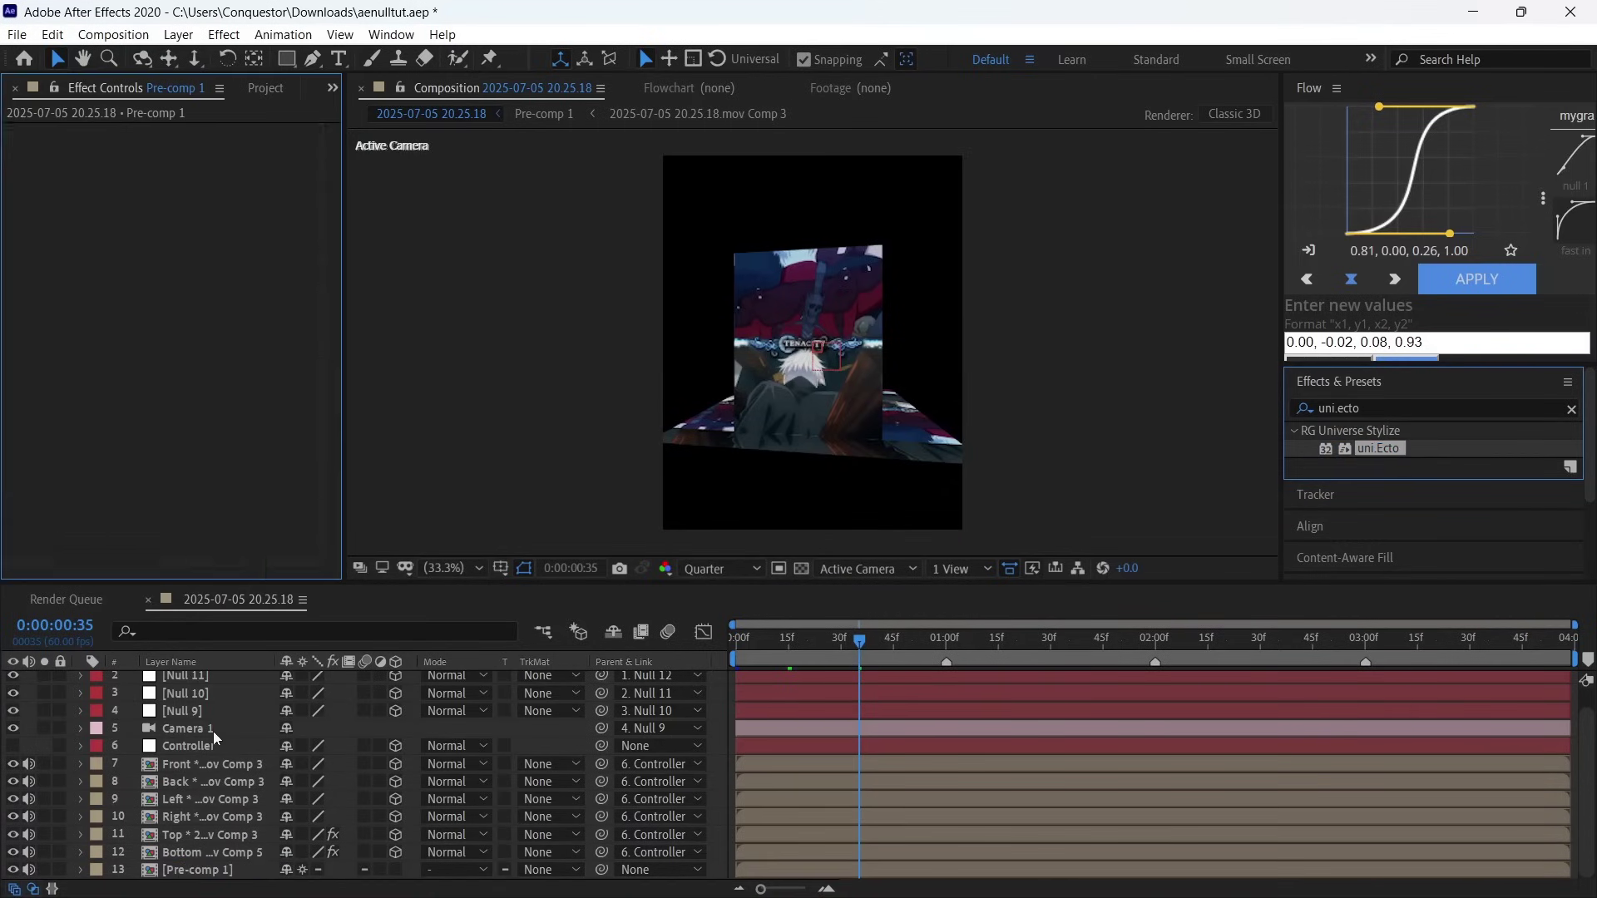
click(886, 642)
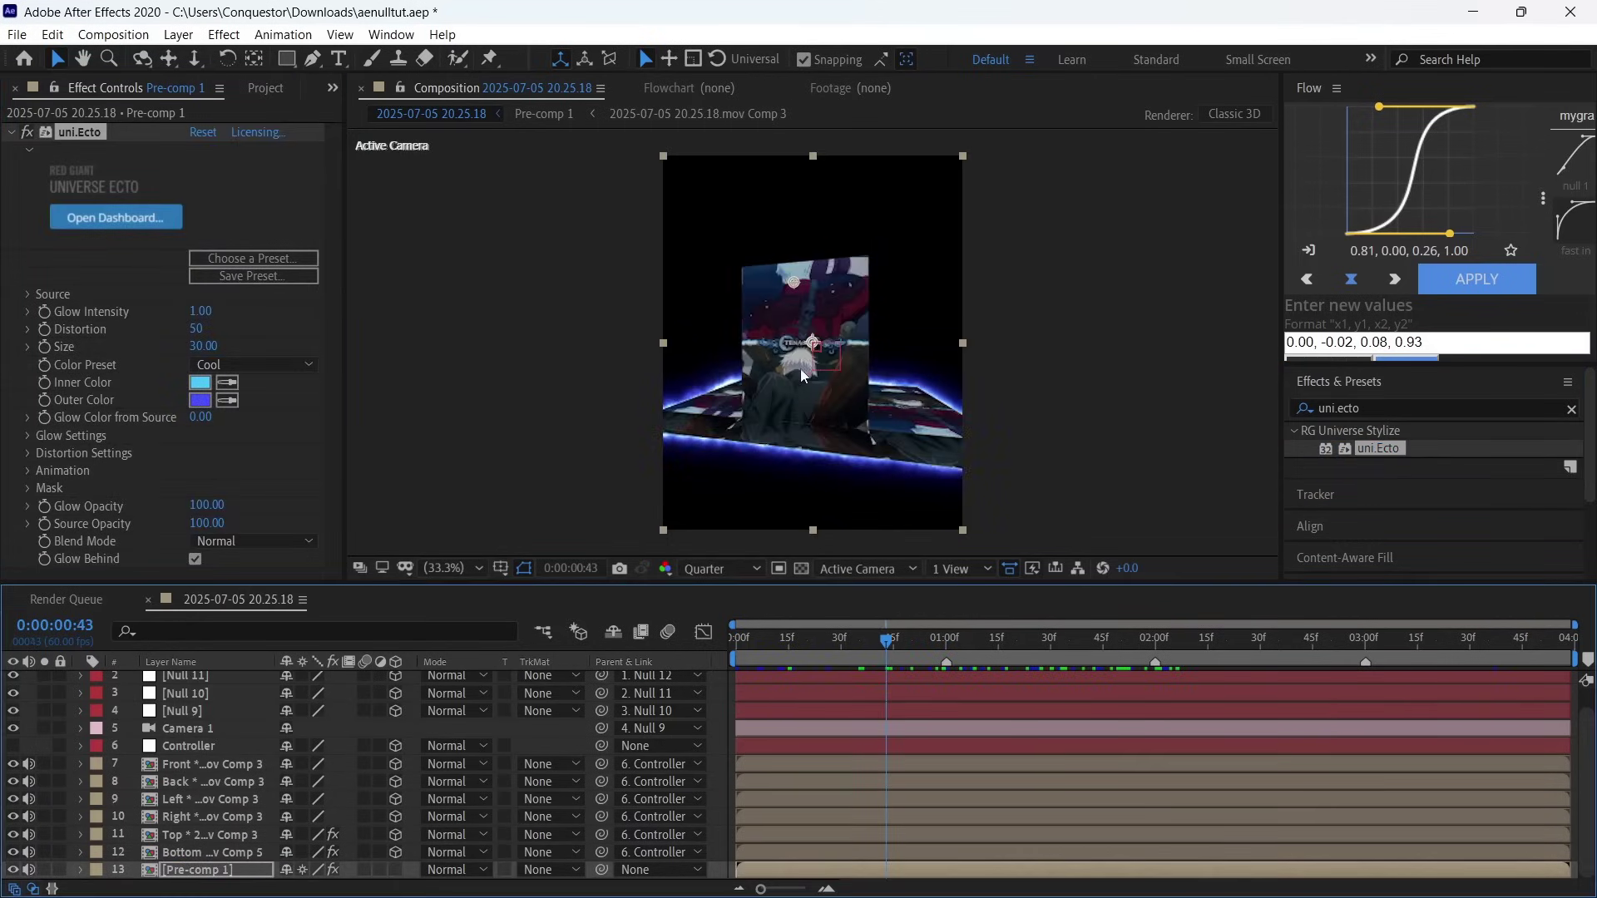
click(921, 637)
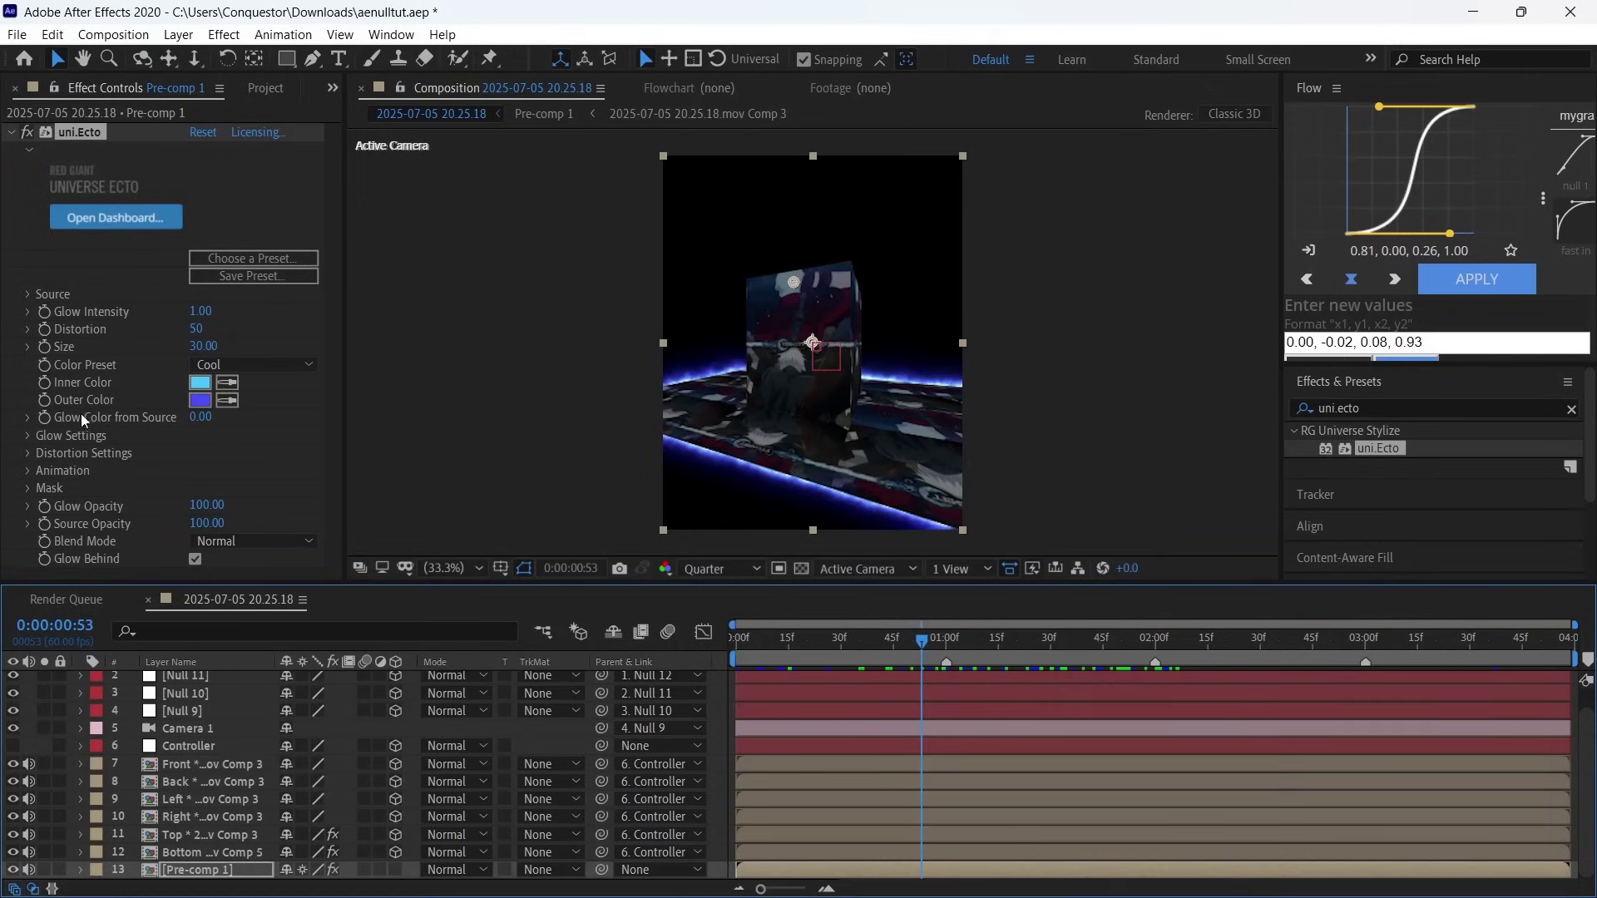
Step: Duplicate Controller and the Front, Back, Left, Right and Top layers, moving copies lower
drag(1019, 639, 892, 665)
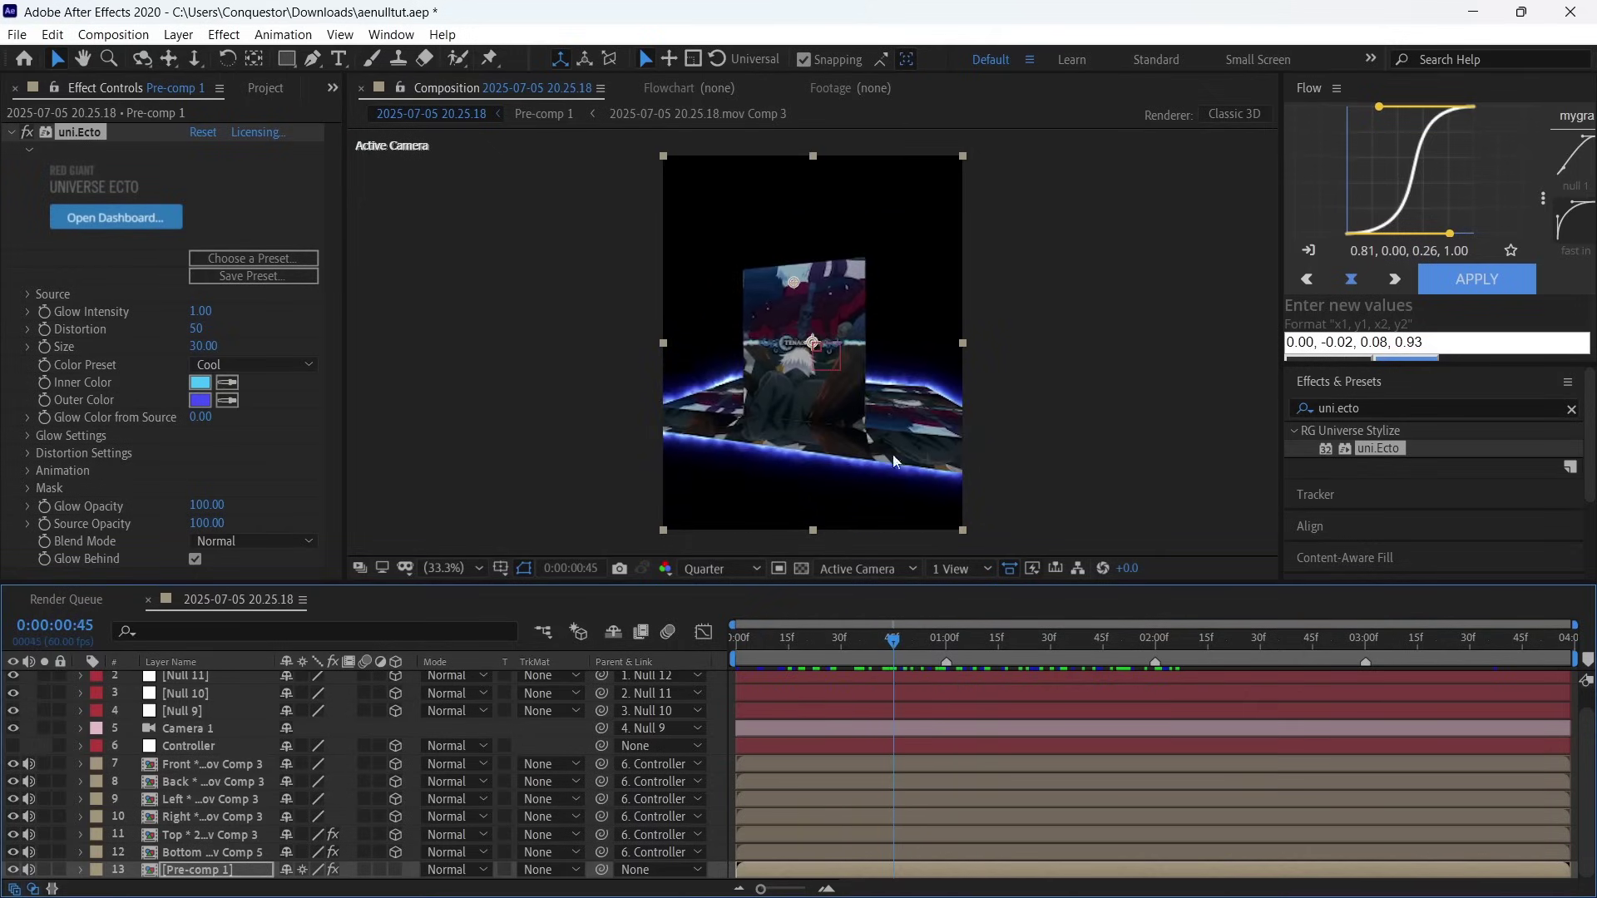
drag(38, 745, 193, 833)
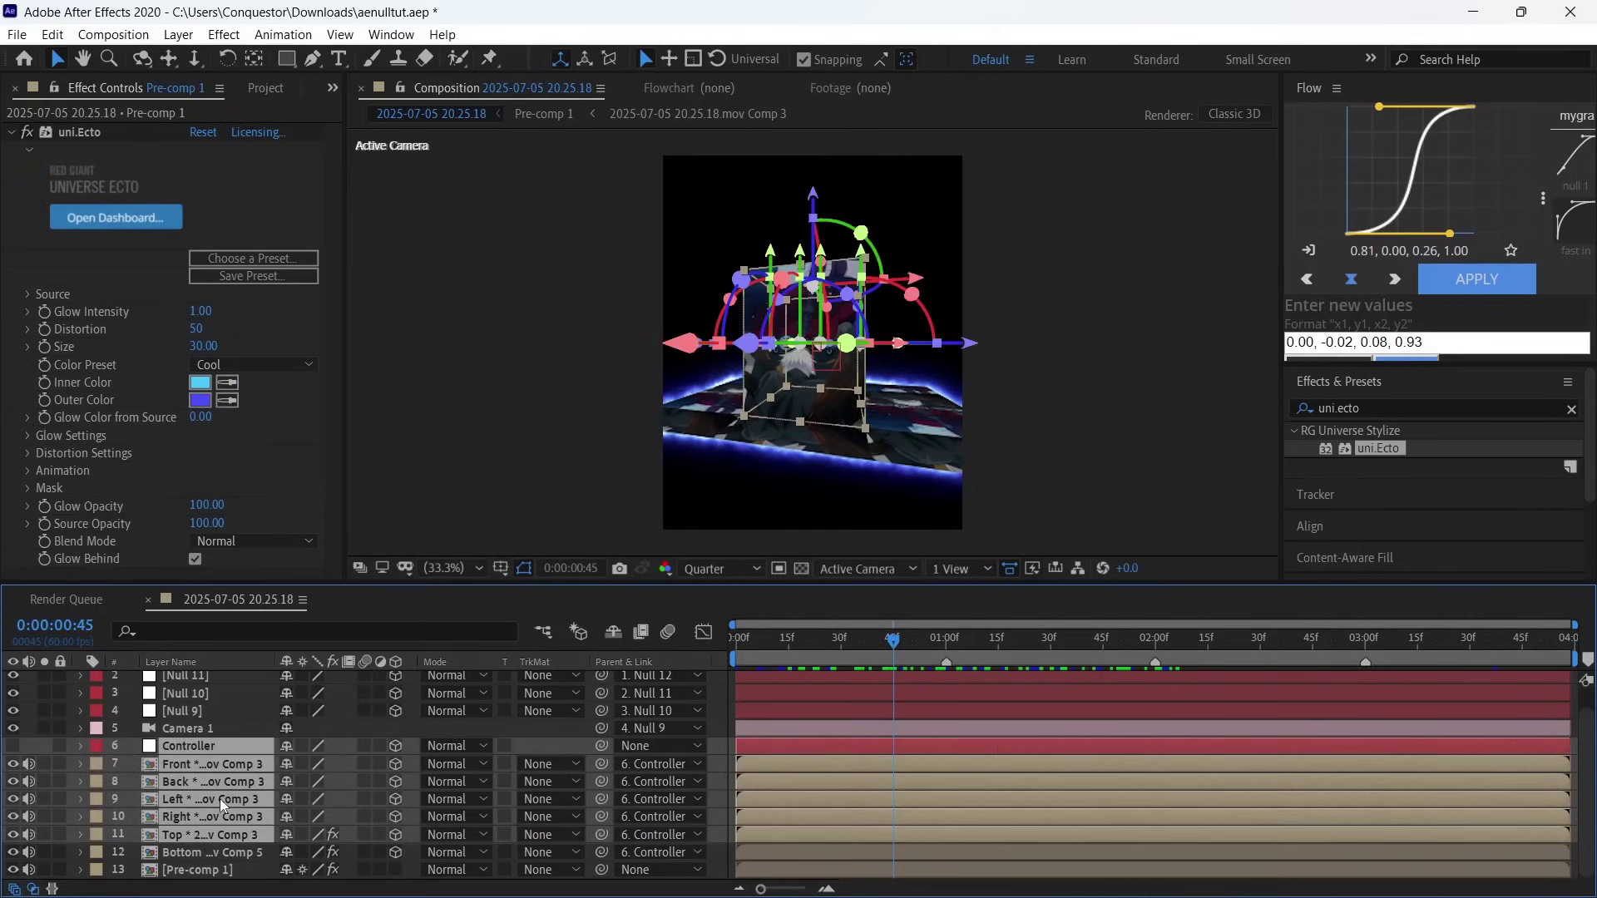
key(ctrl+d)
drag(202, 745, 201, 846)
scroll(202, 786, down, 3)
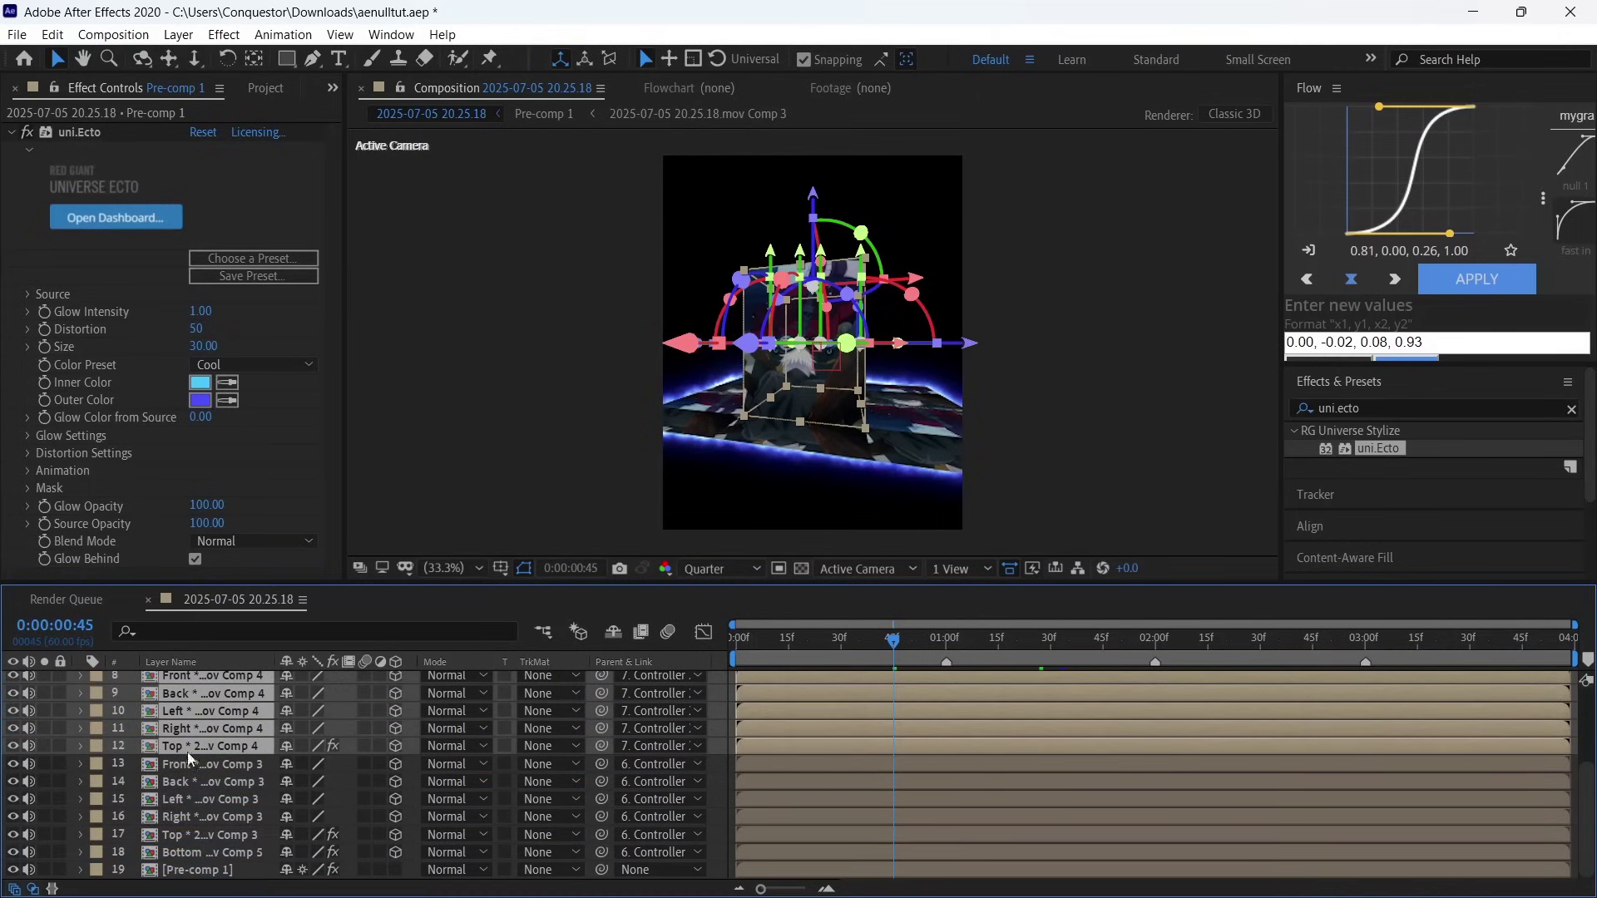
Step: Pre-compose the duplicated cube layers into Pre-comp 2
right_click(201, 731)
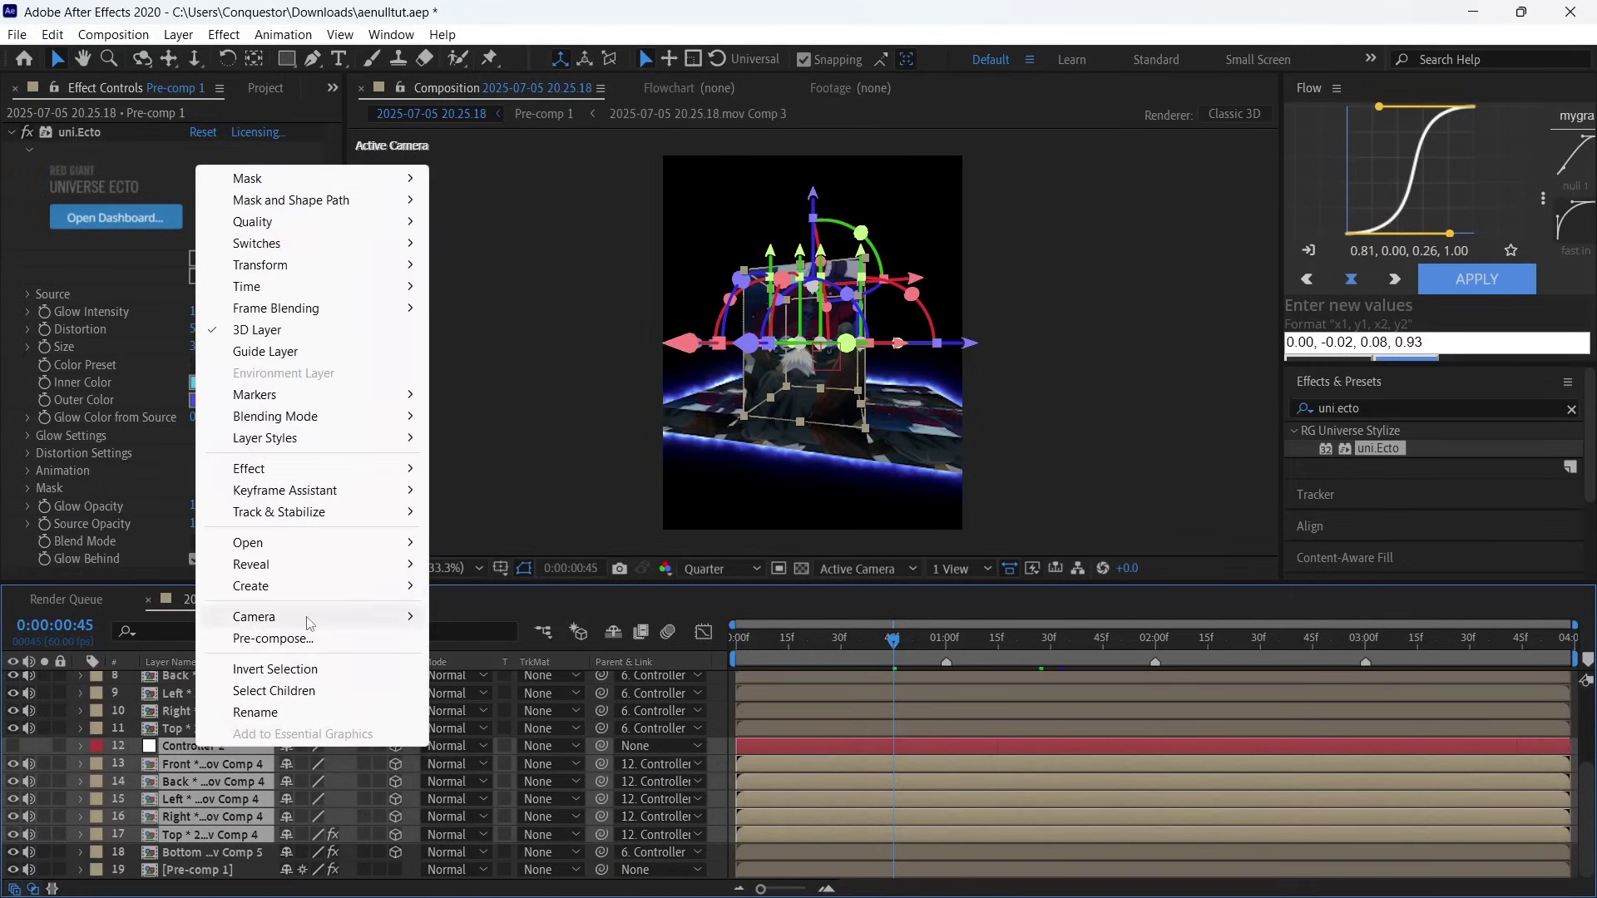
click(222, 635)
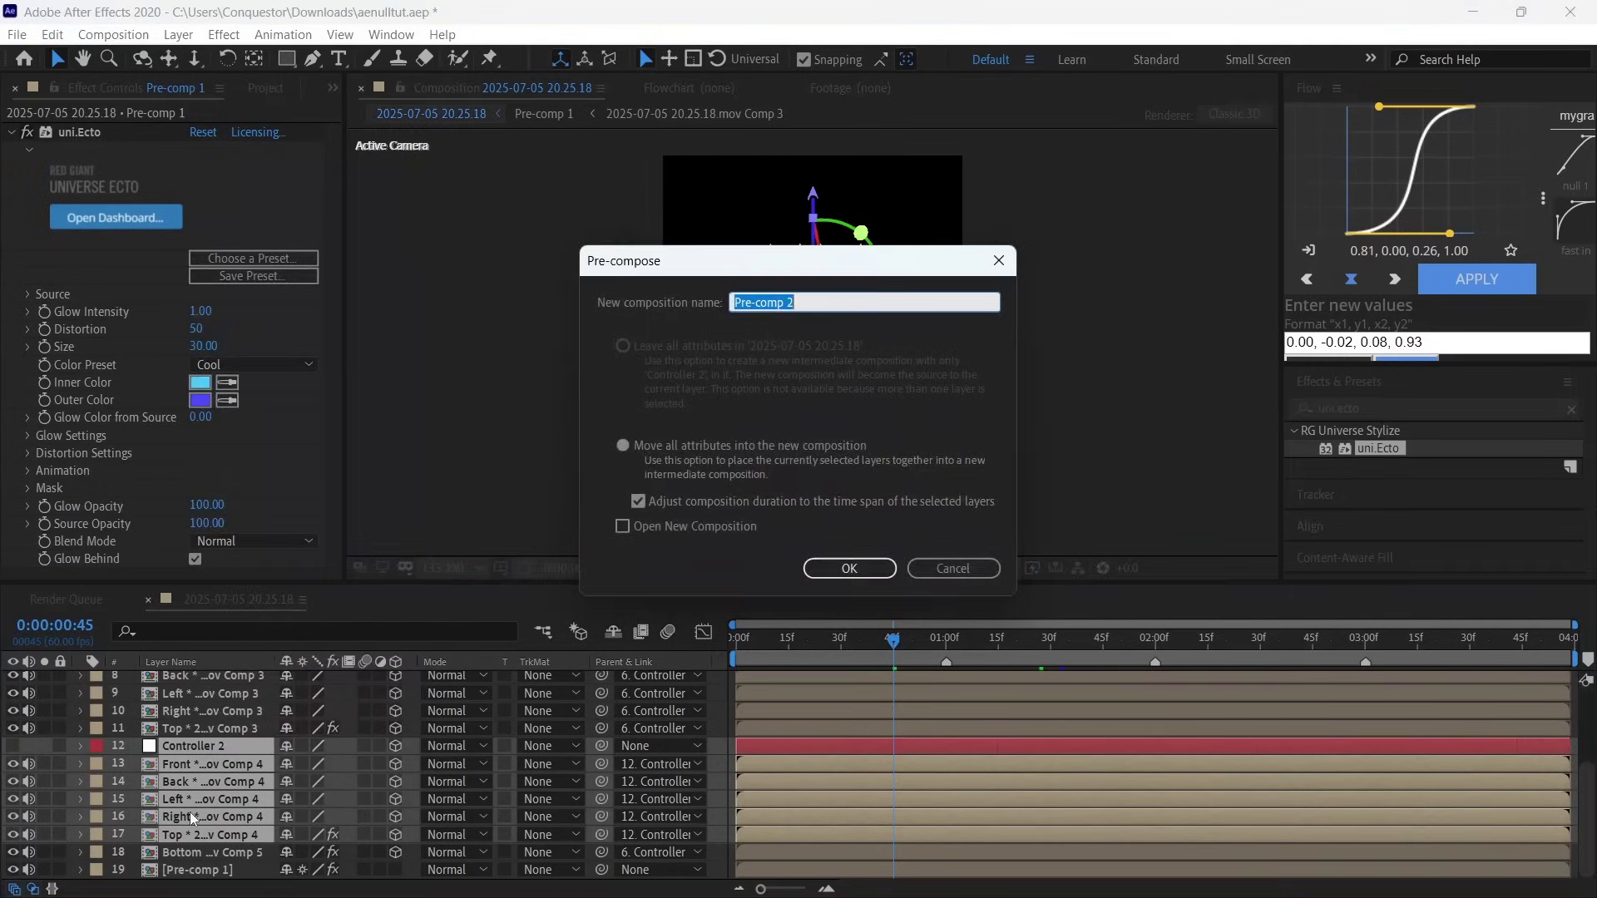
click(847, 569)
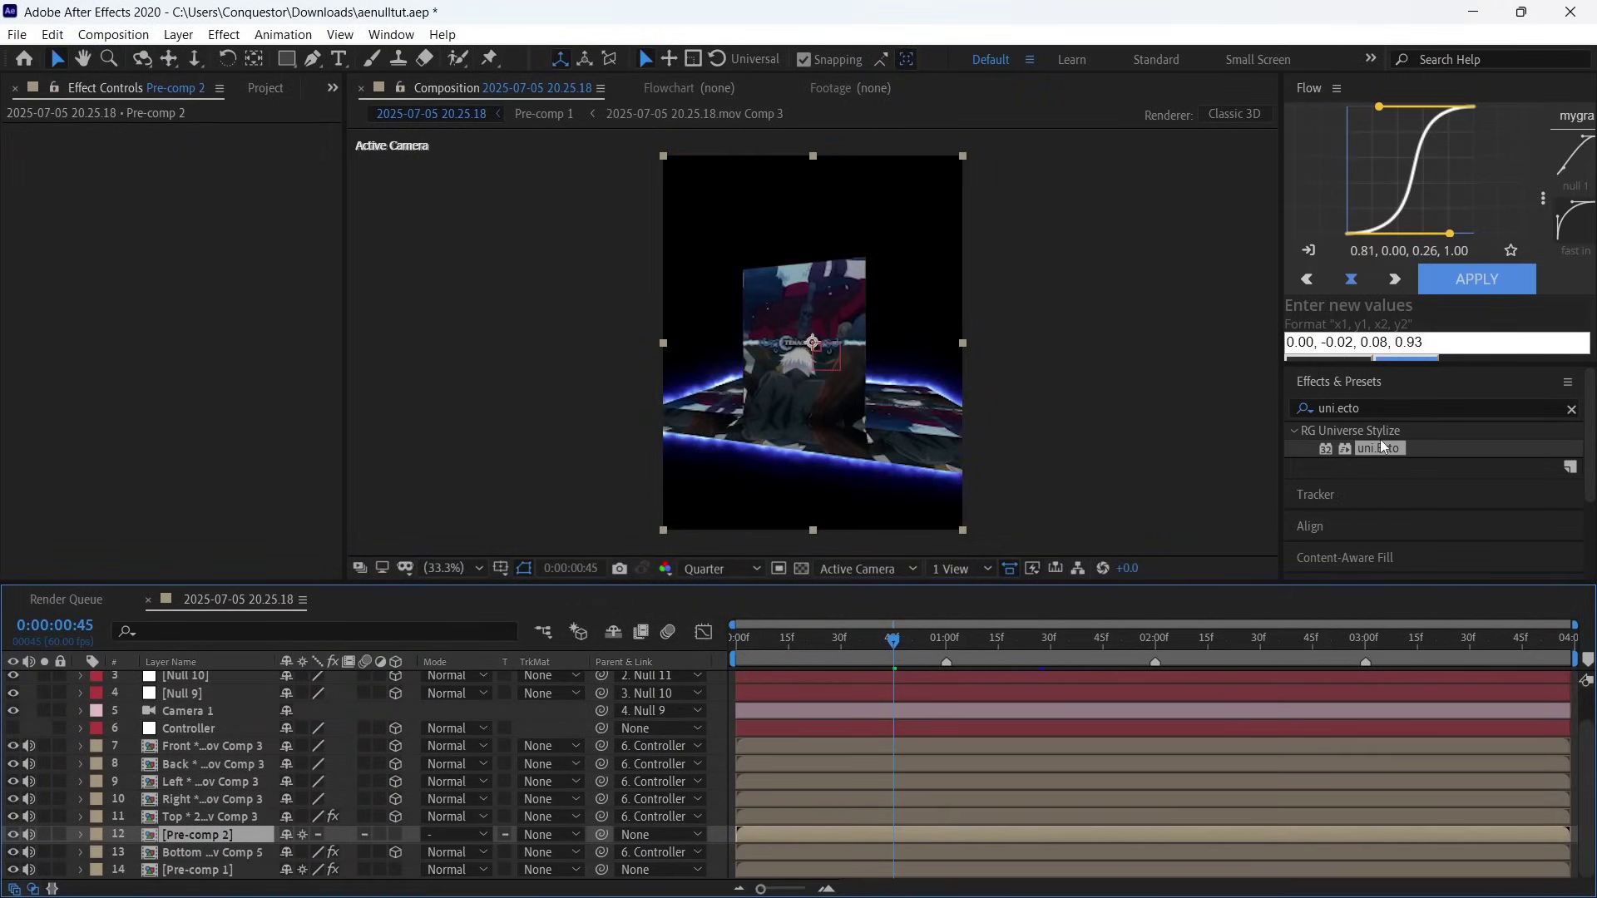
Step: Apply uni.Ecto to Pre-comp 2 and preview the glow from 2:08
drag(1380, 447, 251, 836)
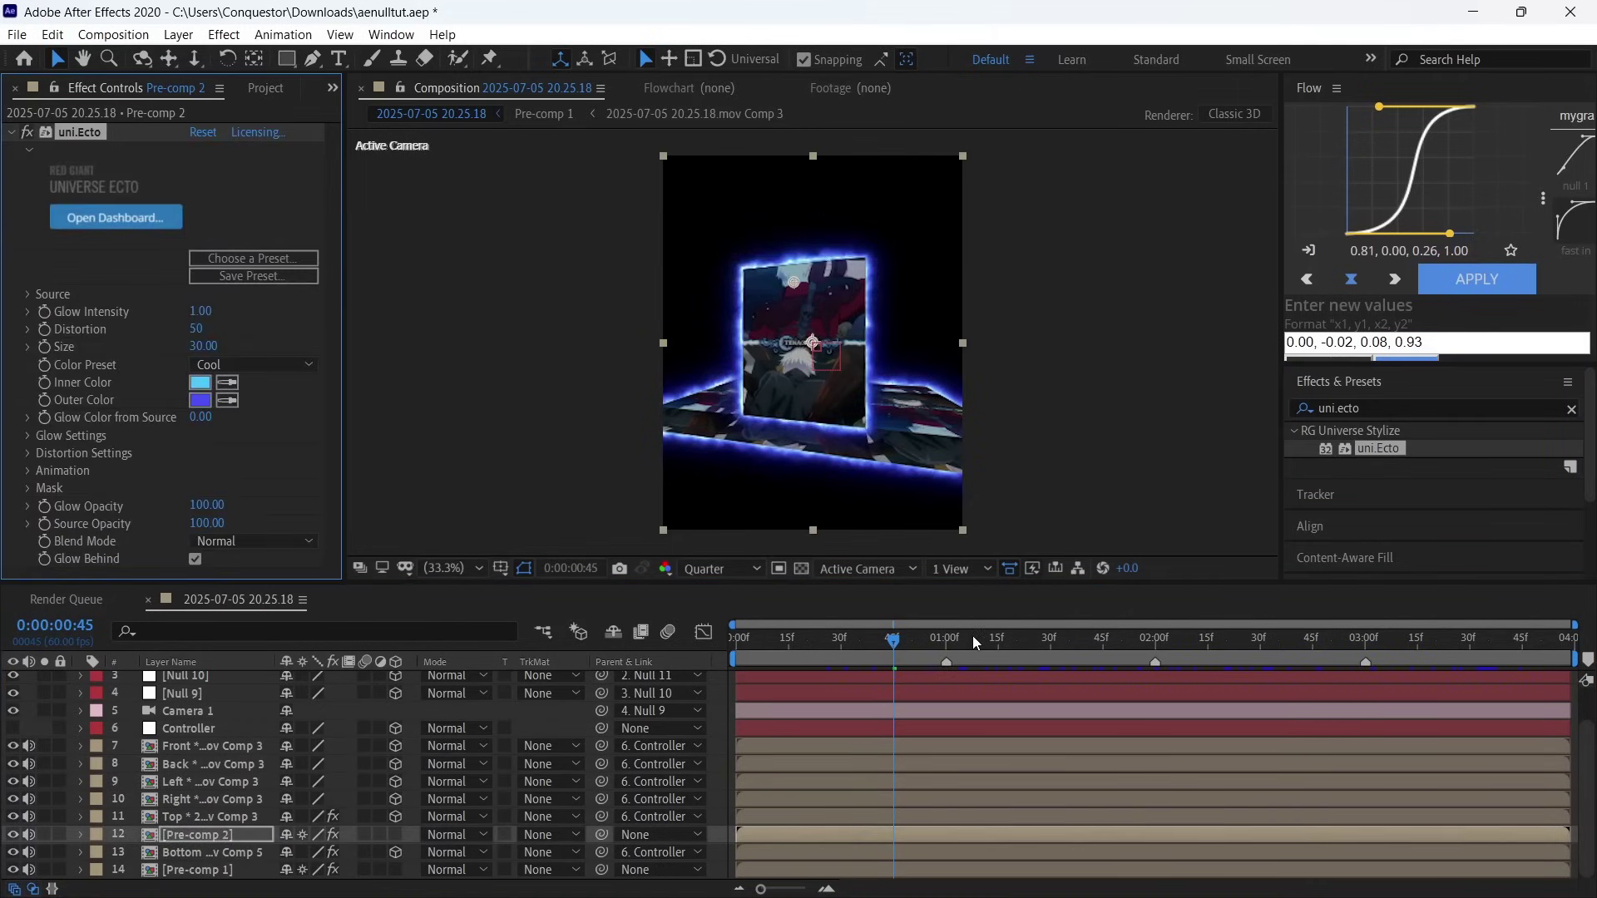
drag(971, 635, 1182, 637)
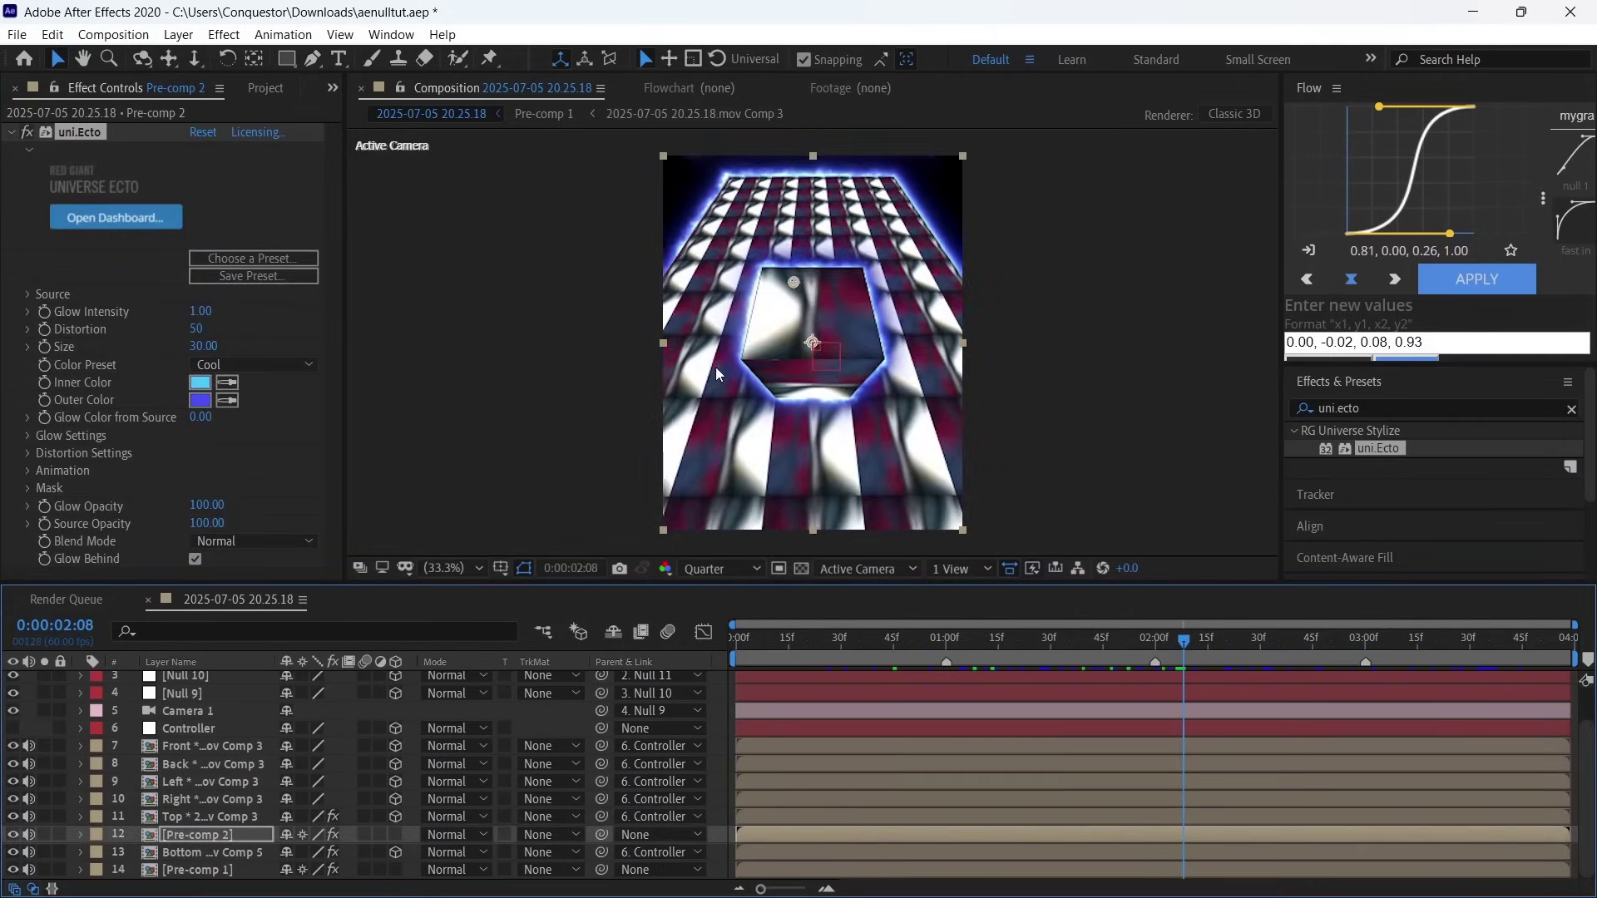
key(space)
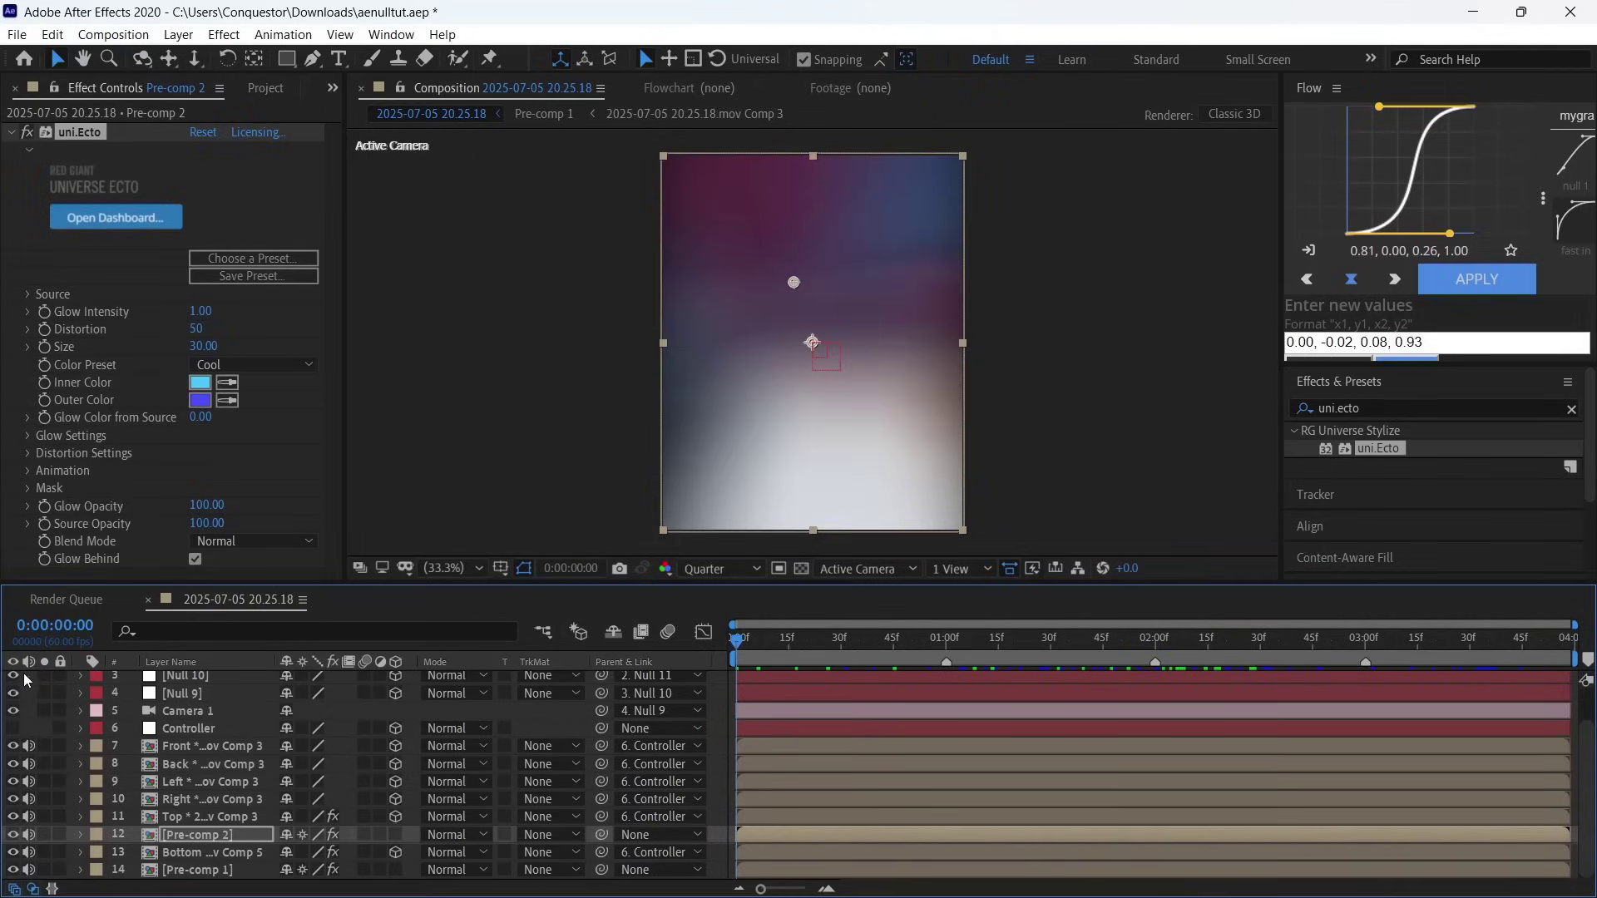
Step: Create White Solid 1 and move it to the bottom of the layer stack
right_click(39, 735)
mouse_move(107, 501)
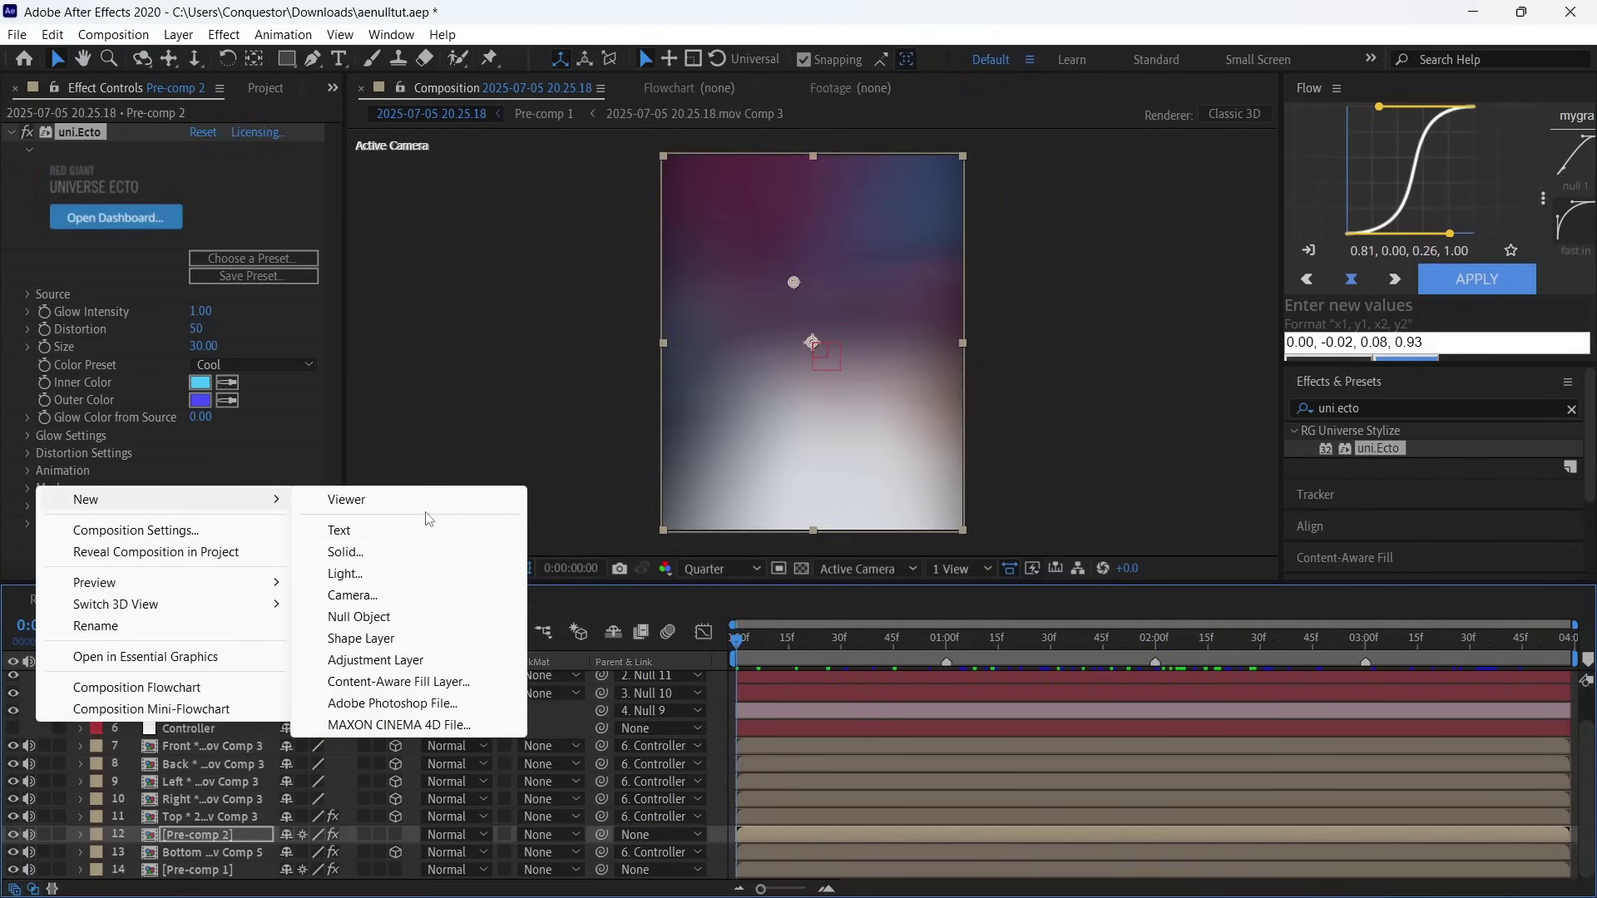
click(366, 554)
click(420, 578)
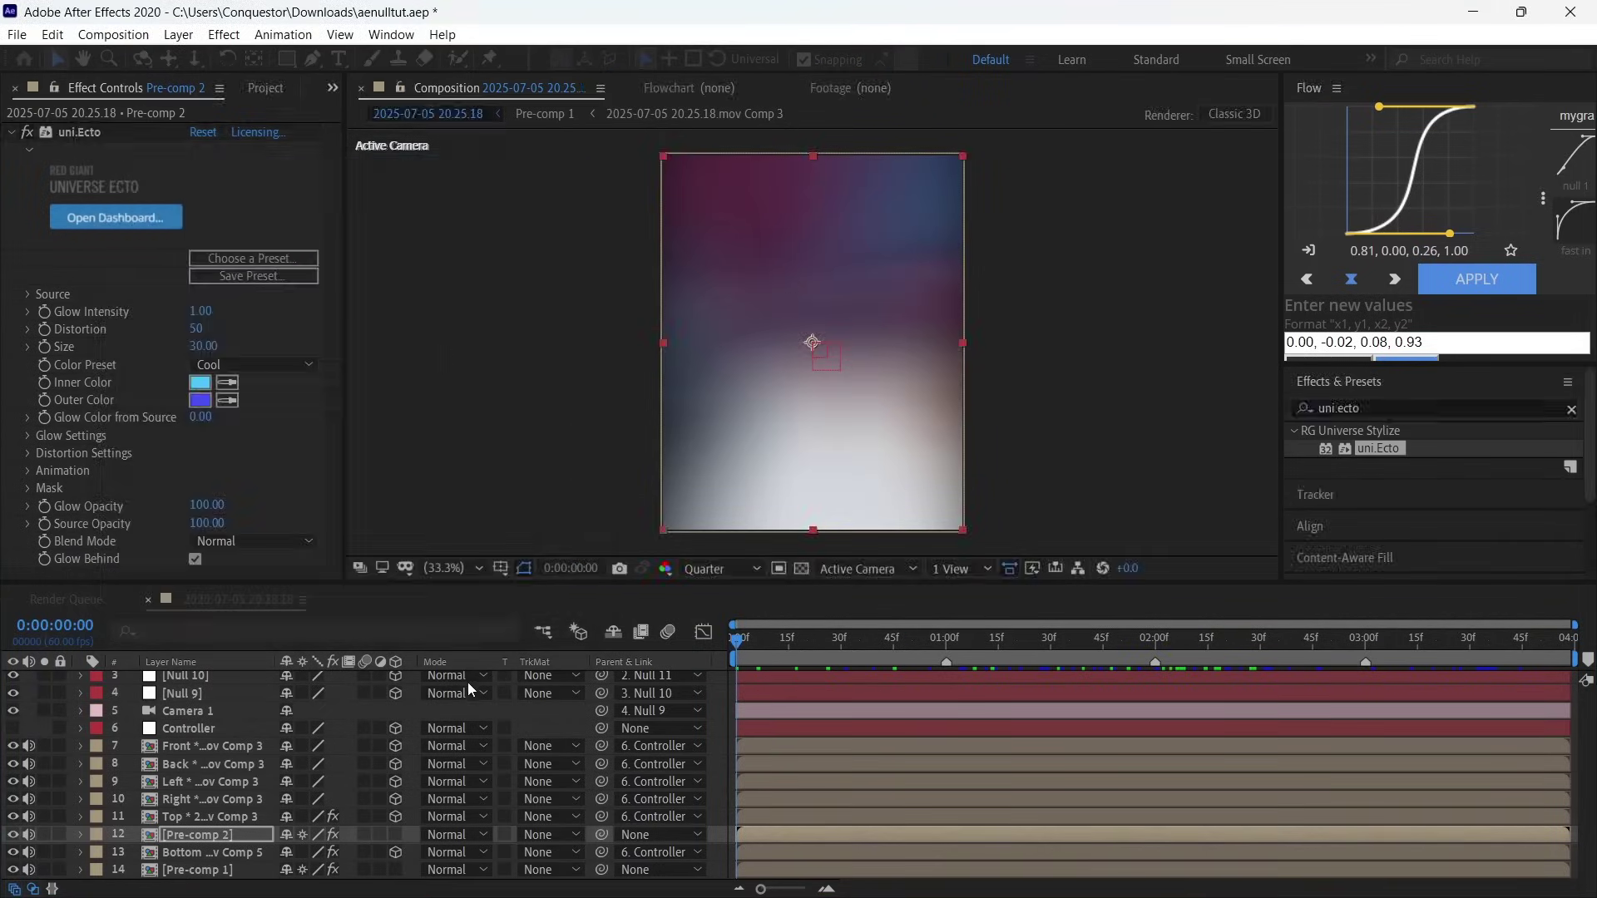
drag(225, 844, 231, 868)
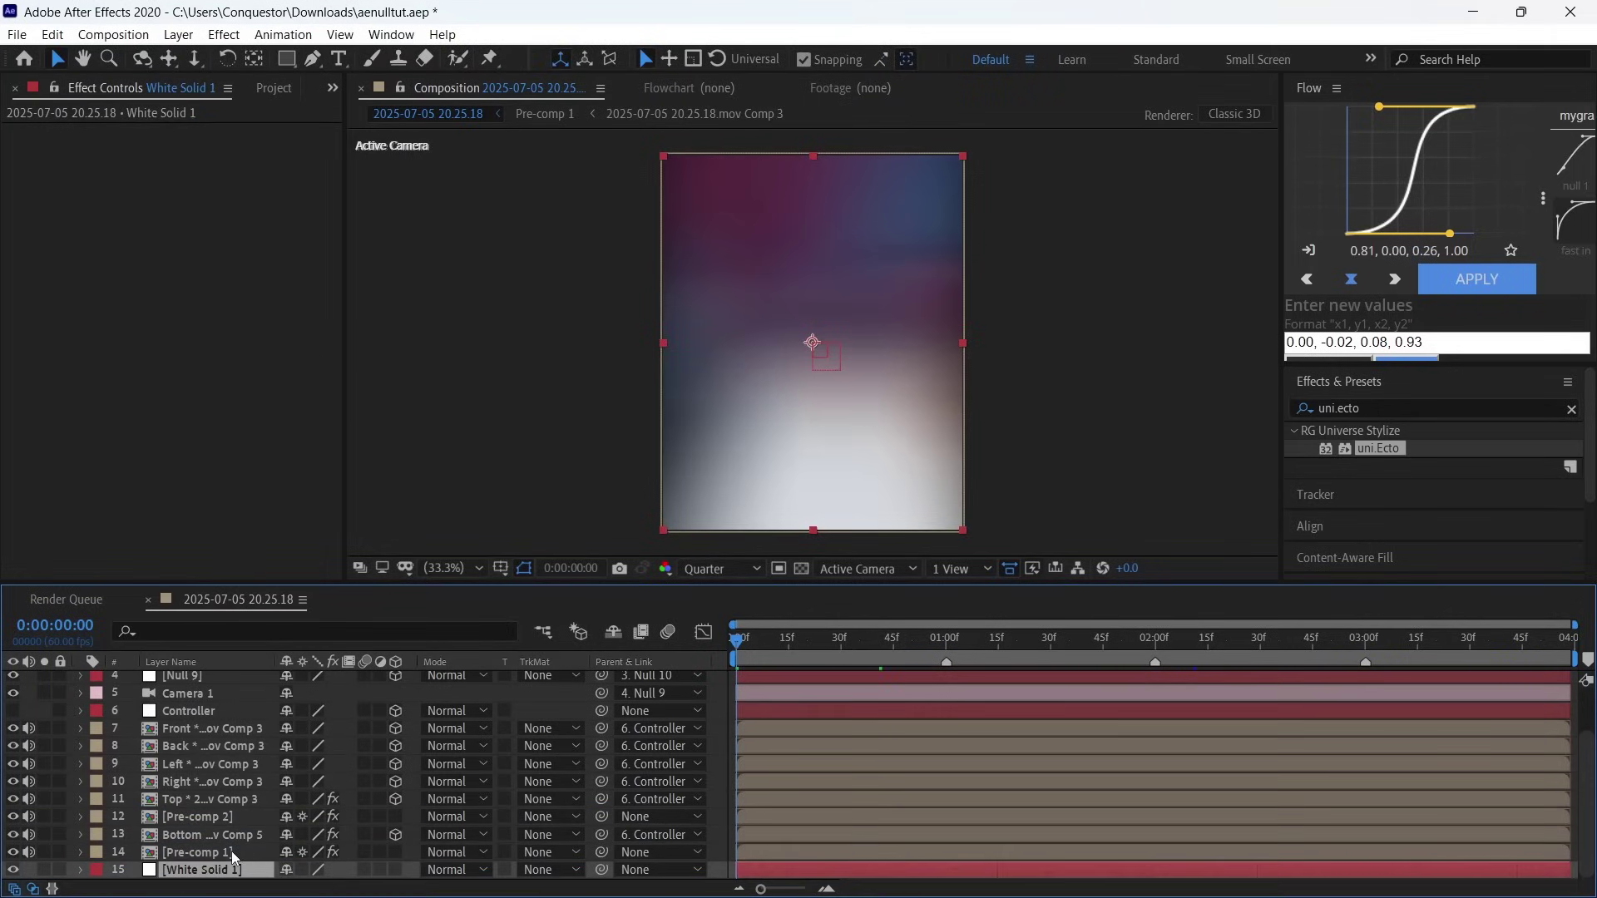
Step: Paste CC Particle World and Deep Glow 2 onto White Solid 1 and preview the particles
key(ctrl+v)
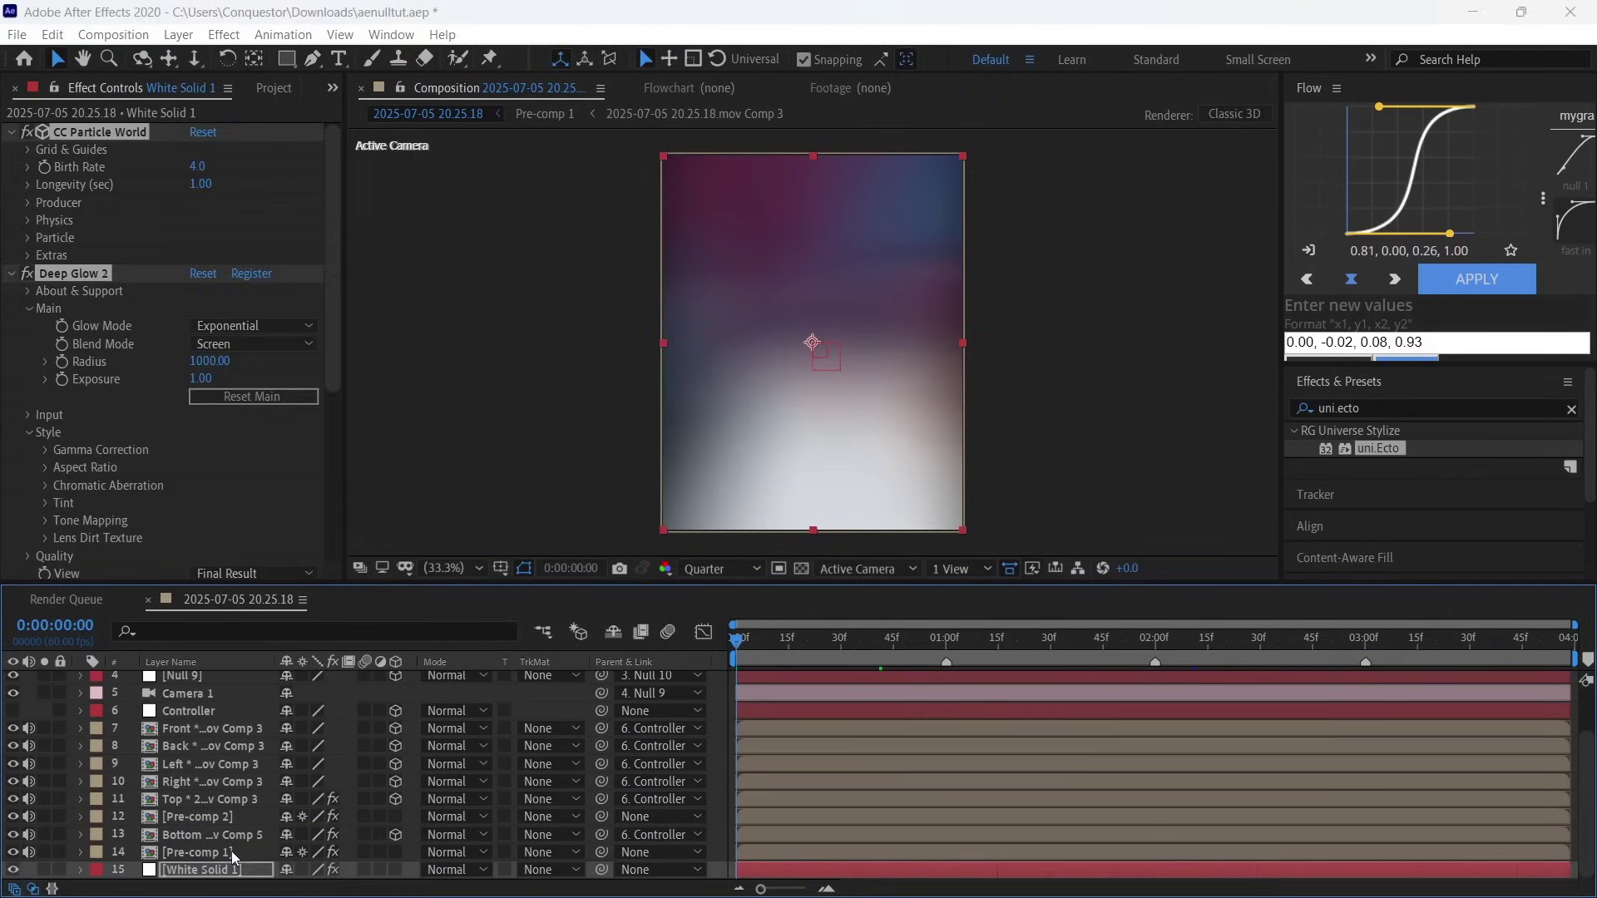
click(947, 482)
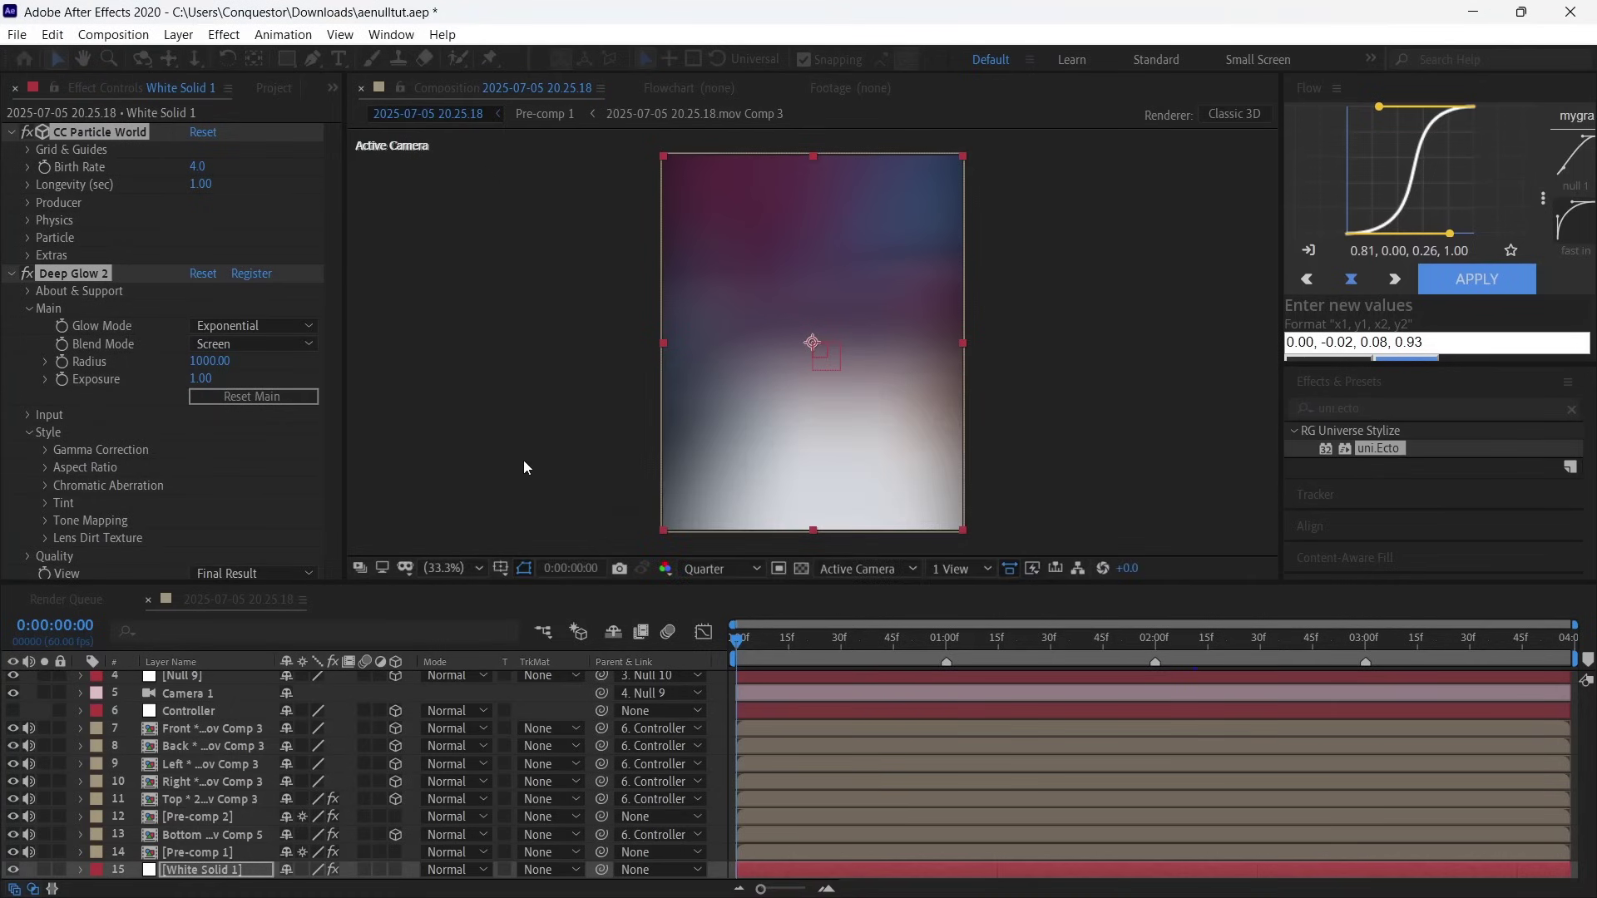
click(815, 643)
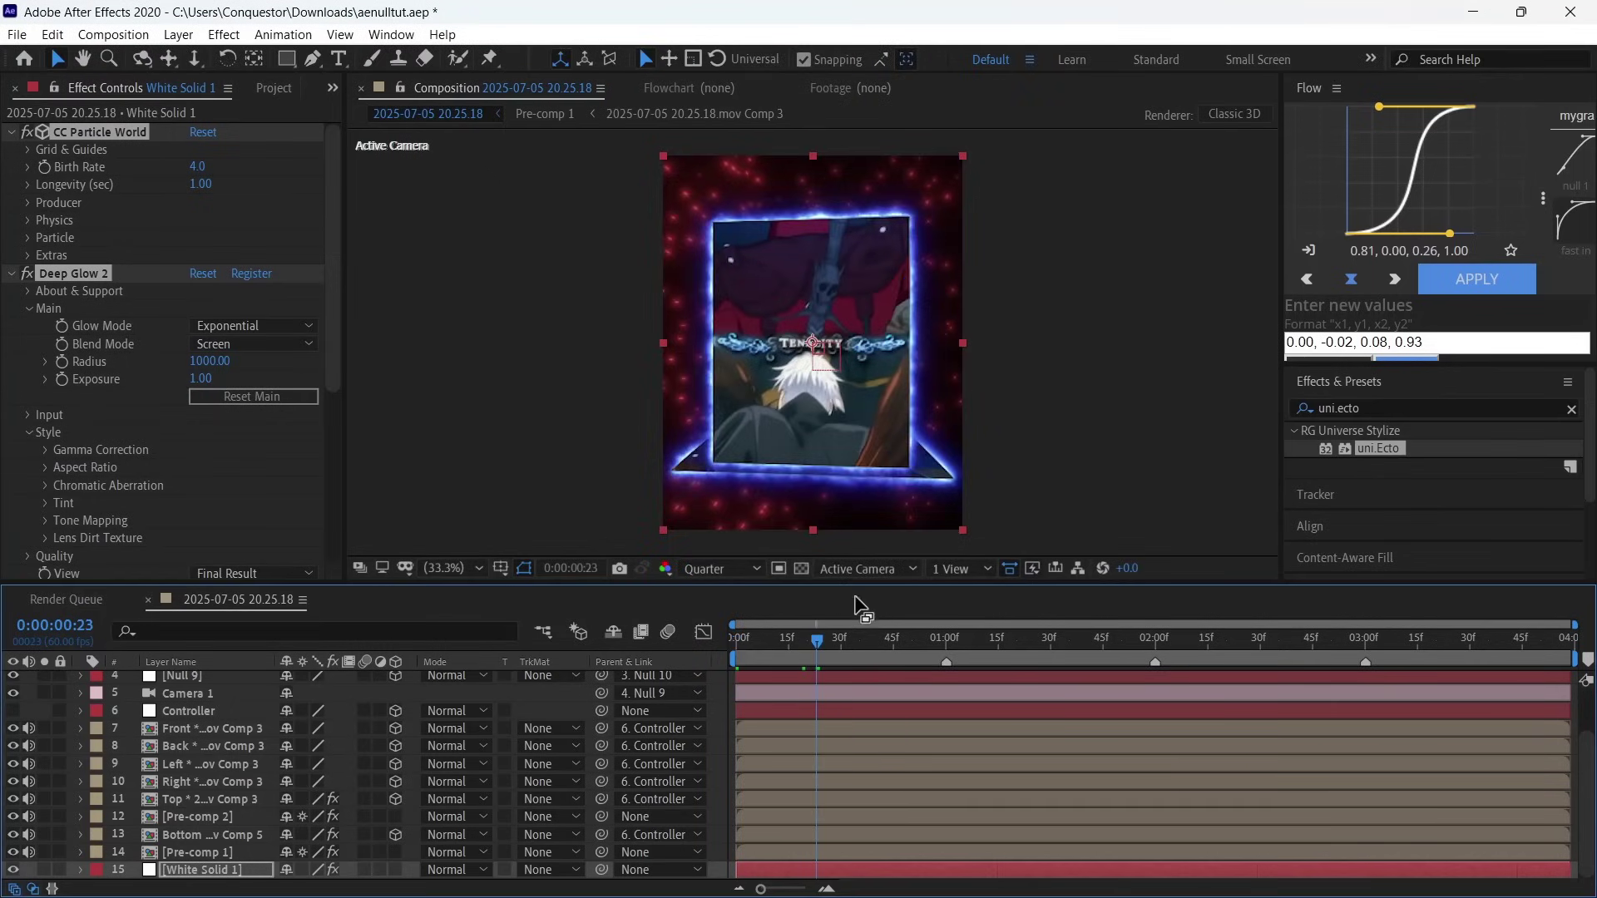
drag(868, 647, 1037, 647)
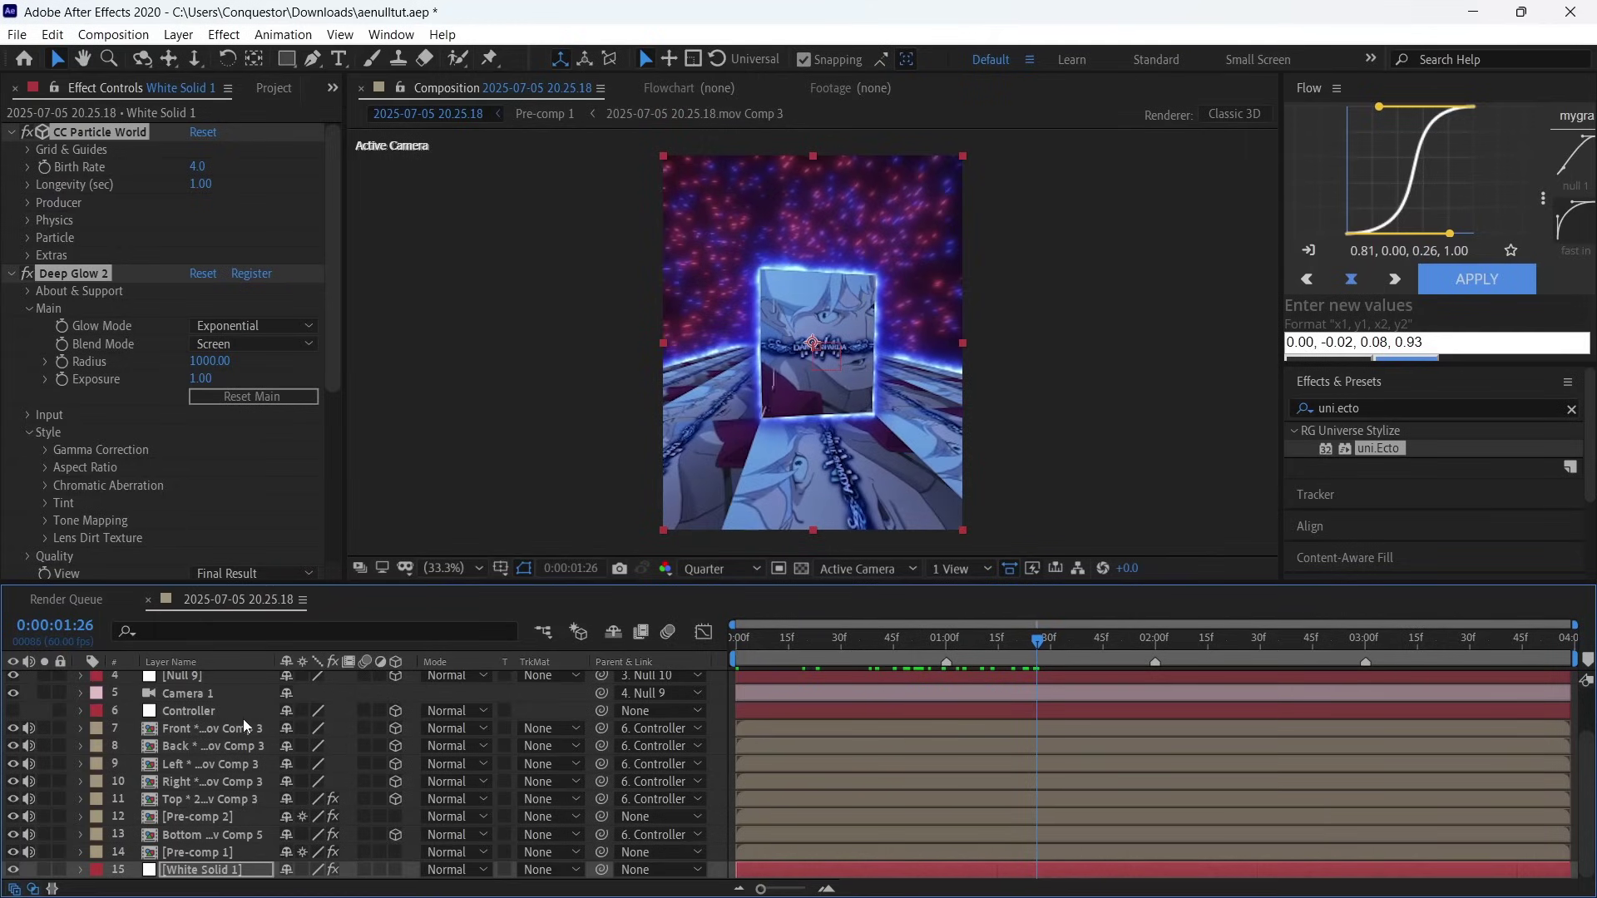
drag(1104, 637, 1081, 650)
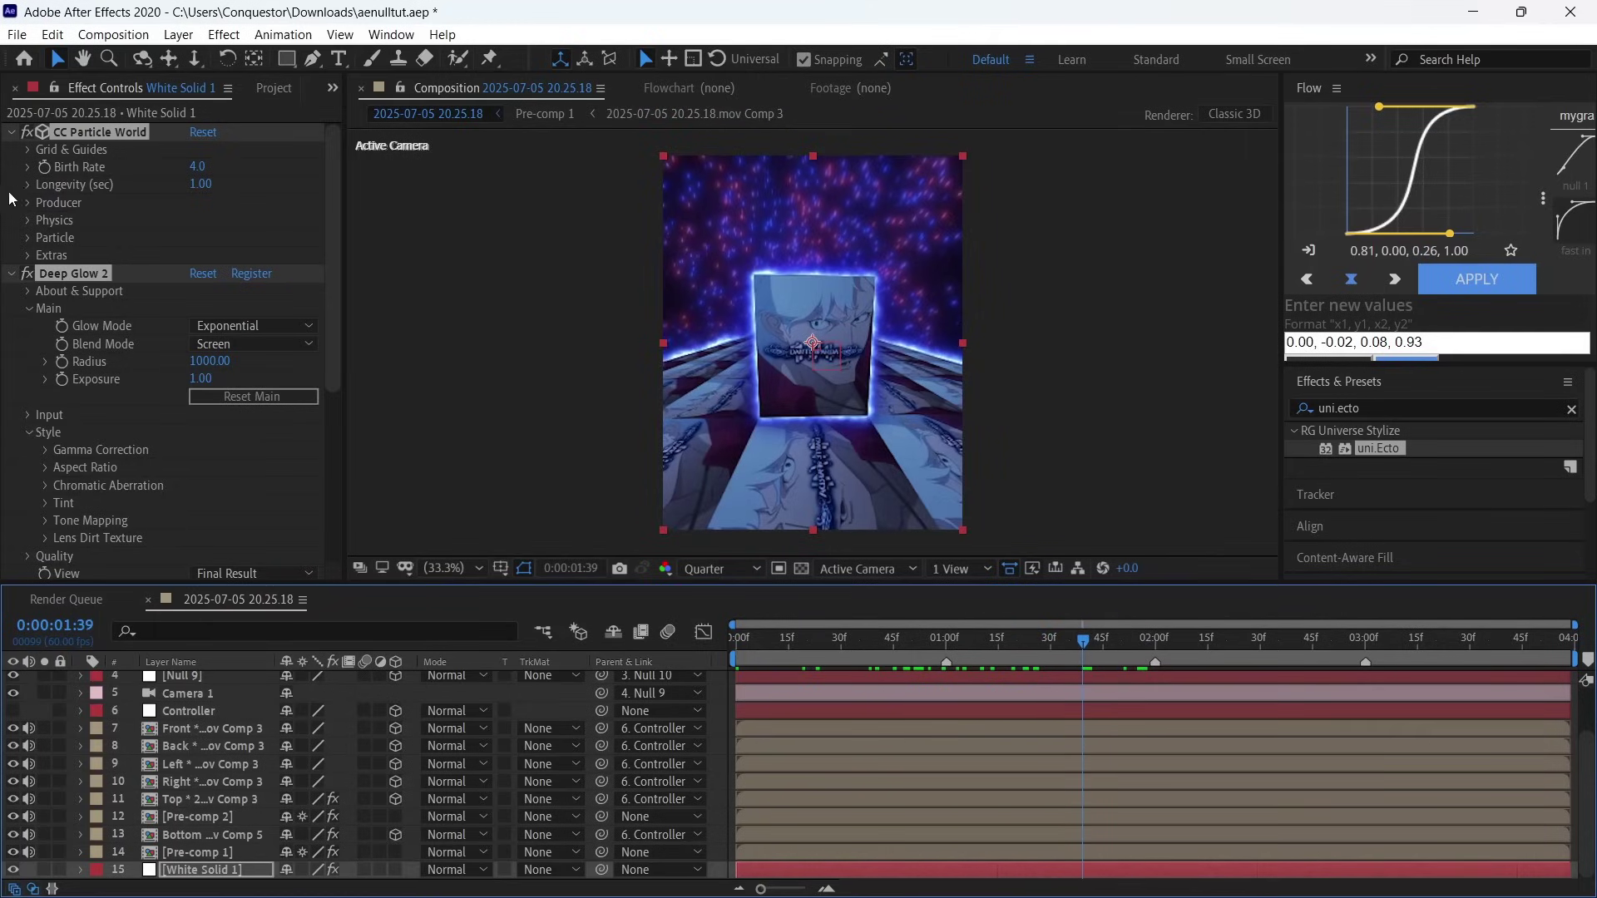
Step: Expand CC Particle World's Particle group, try Bubble and Cube types, then settle on Line
click(35, 255)
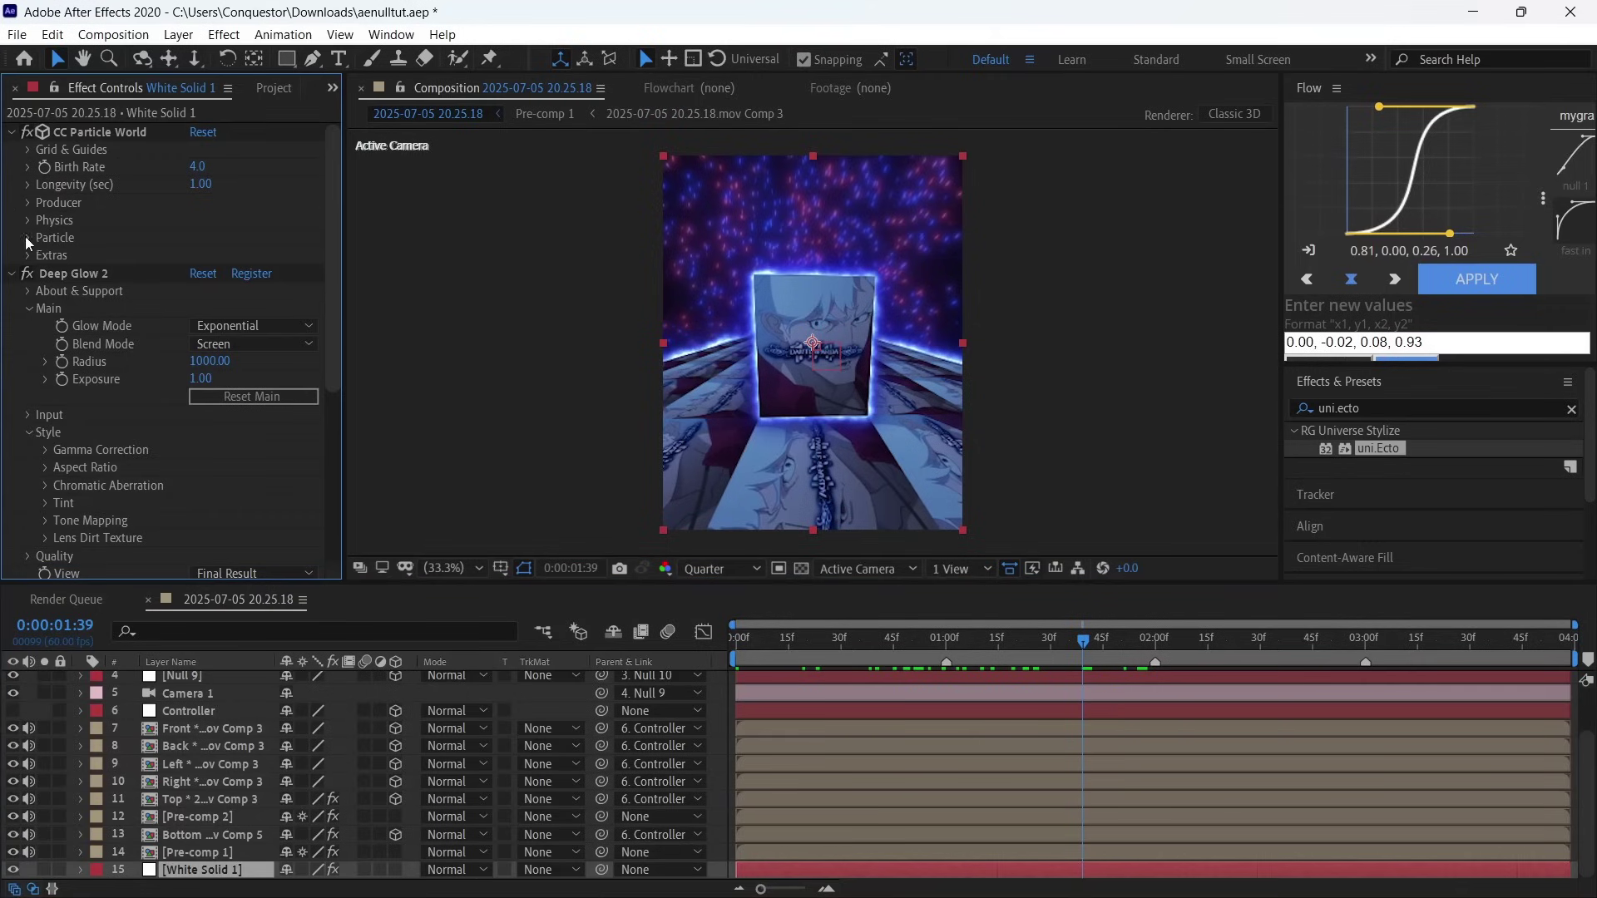
click(27, 238)
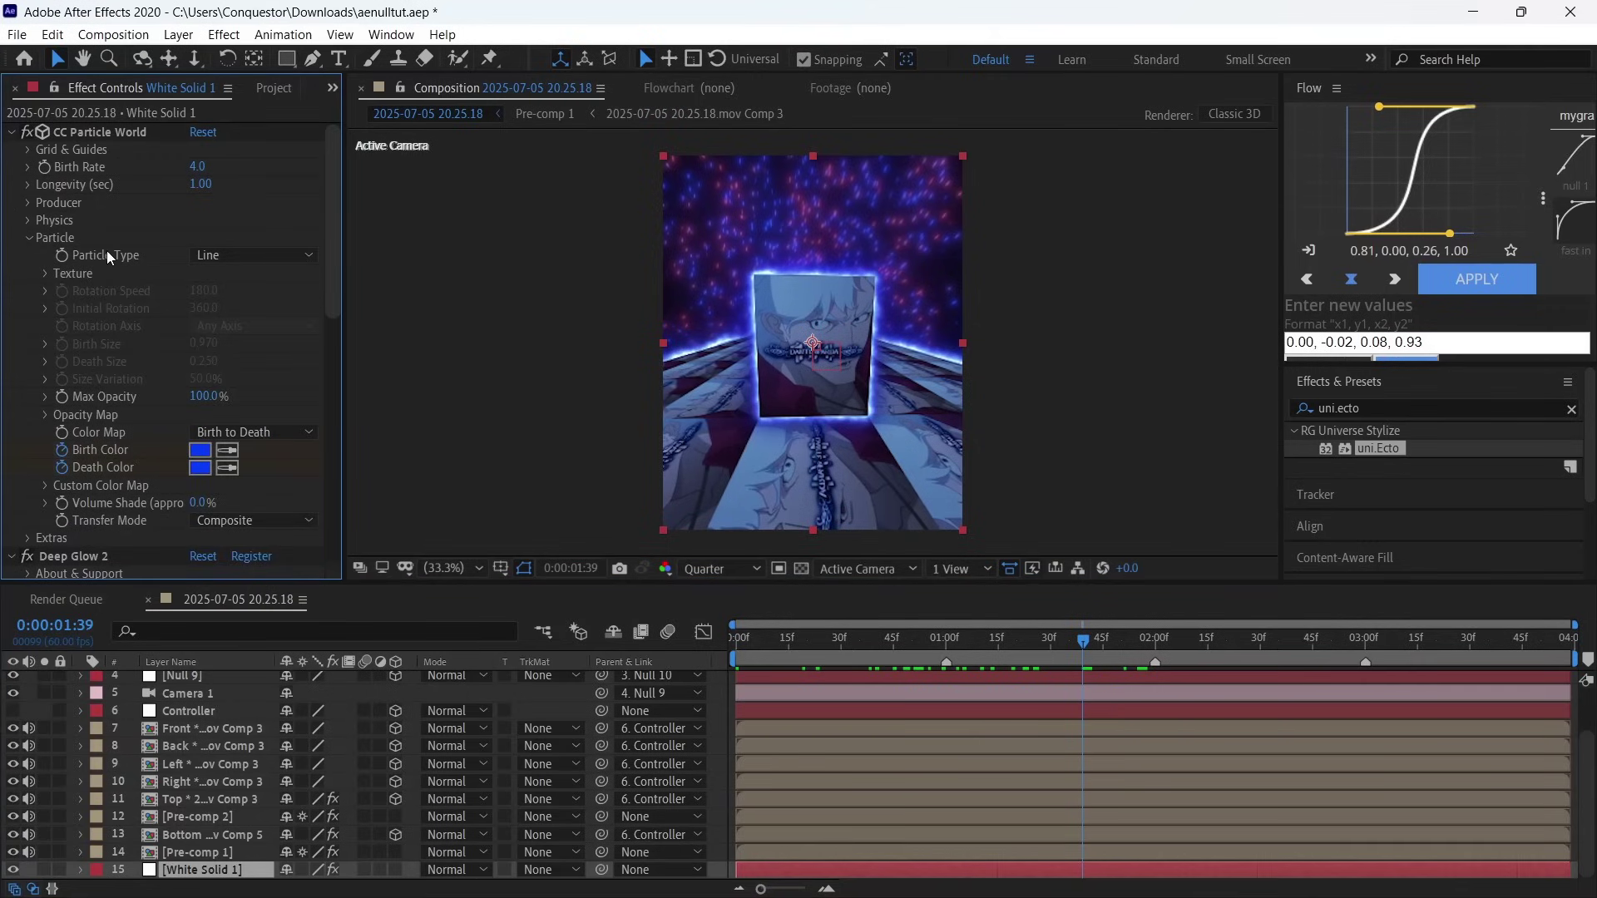
click(252, 247)
click(249, 394)
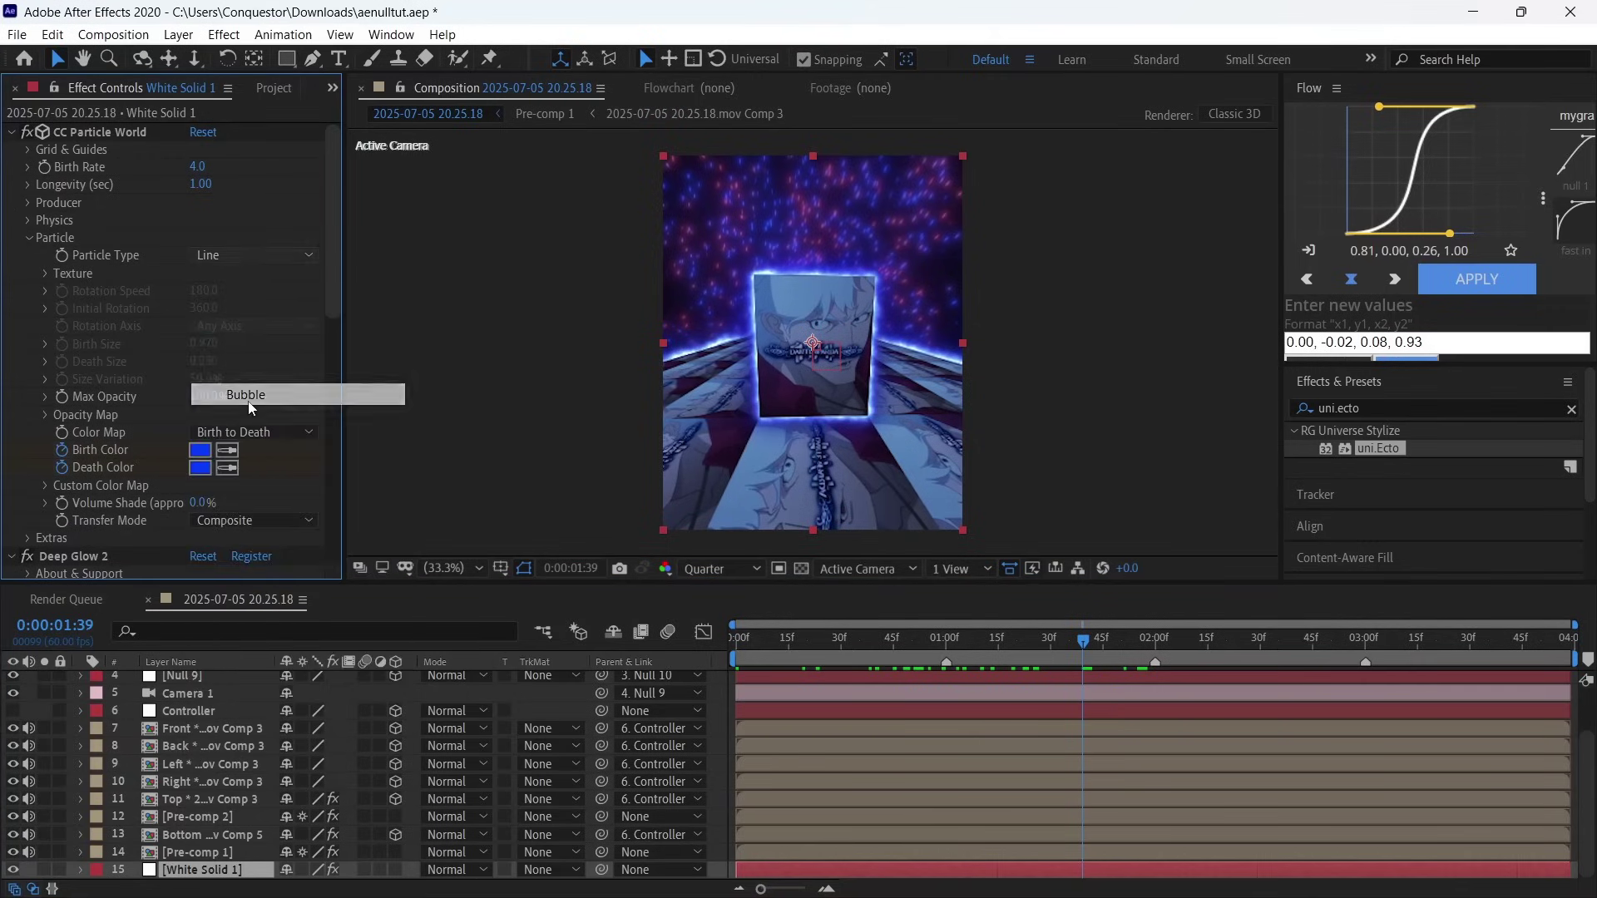
click(261, 255)
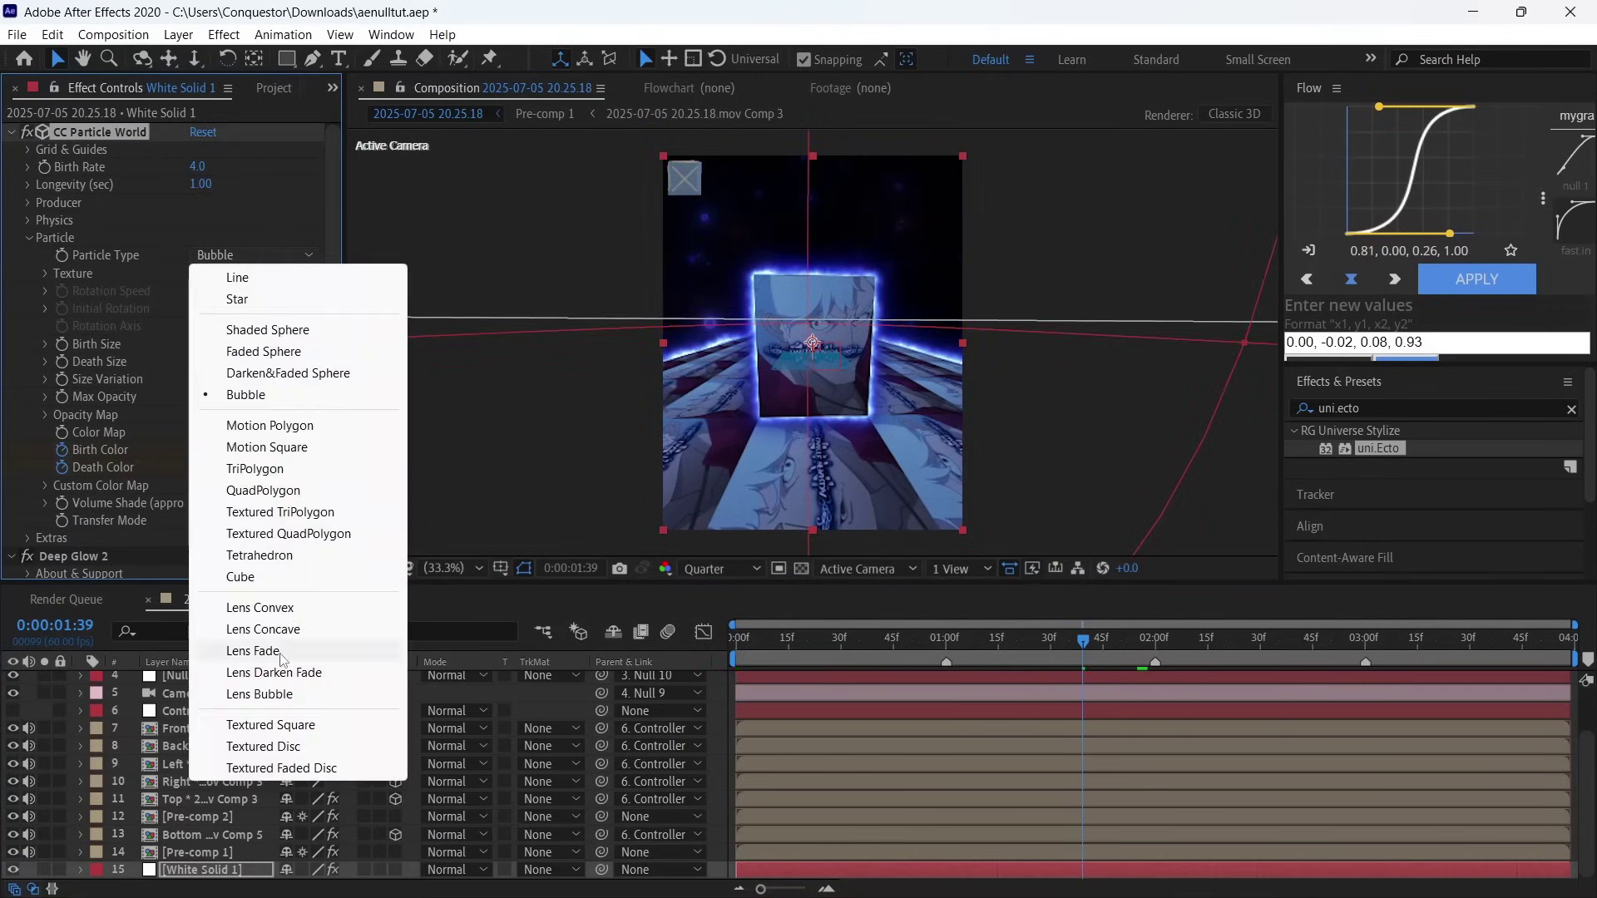
click(241, 576)
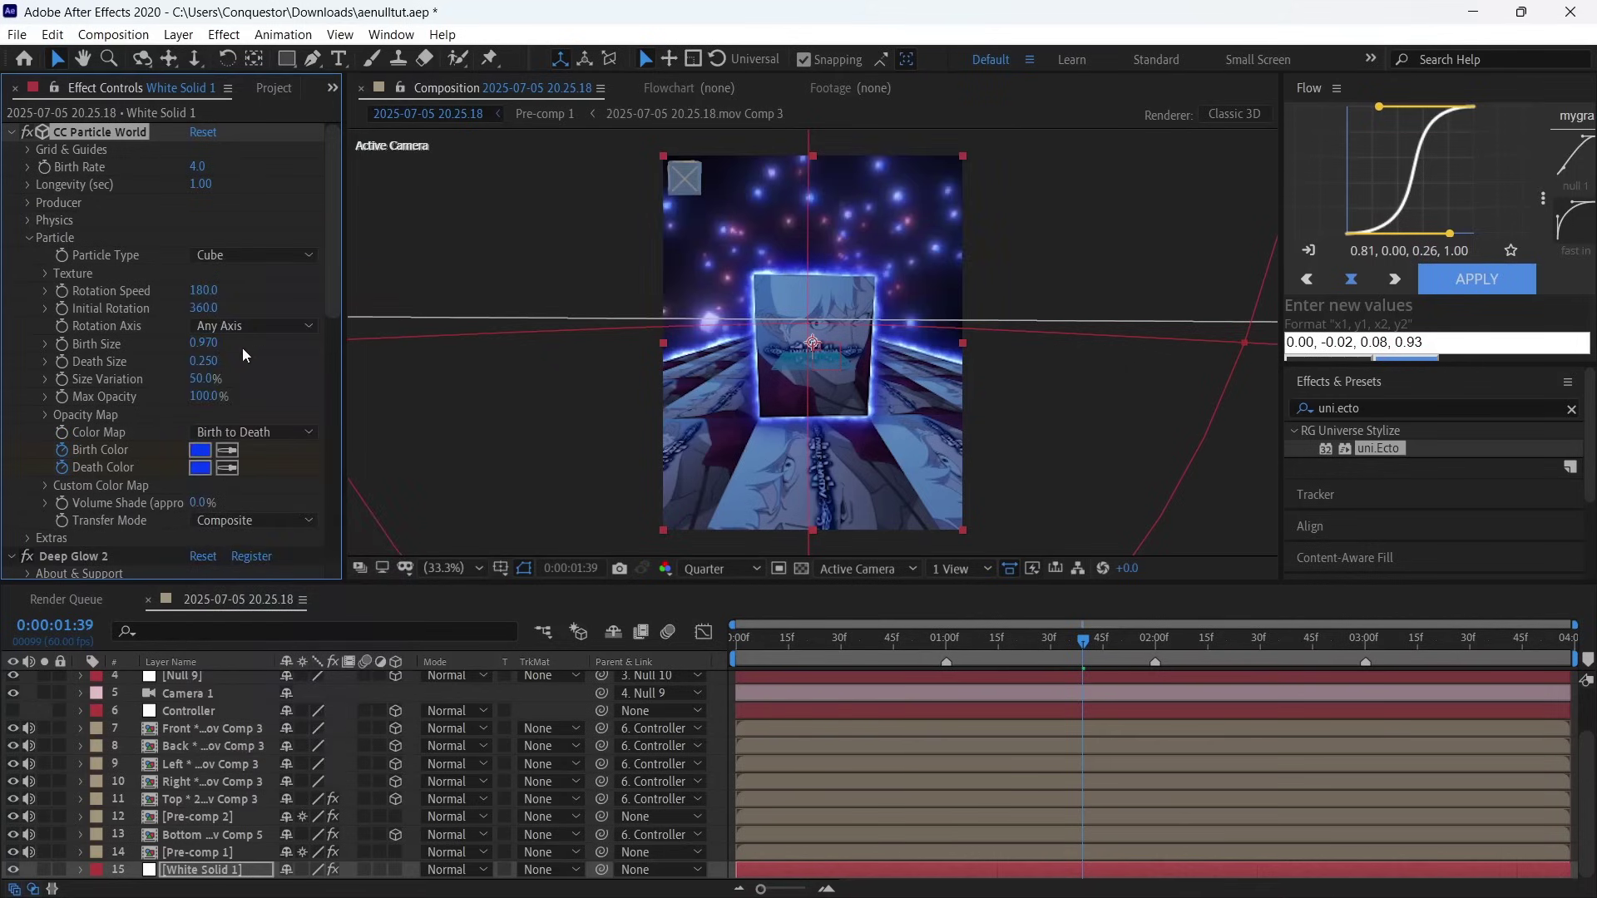
click(252, 254)
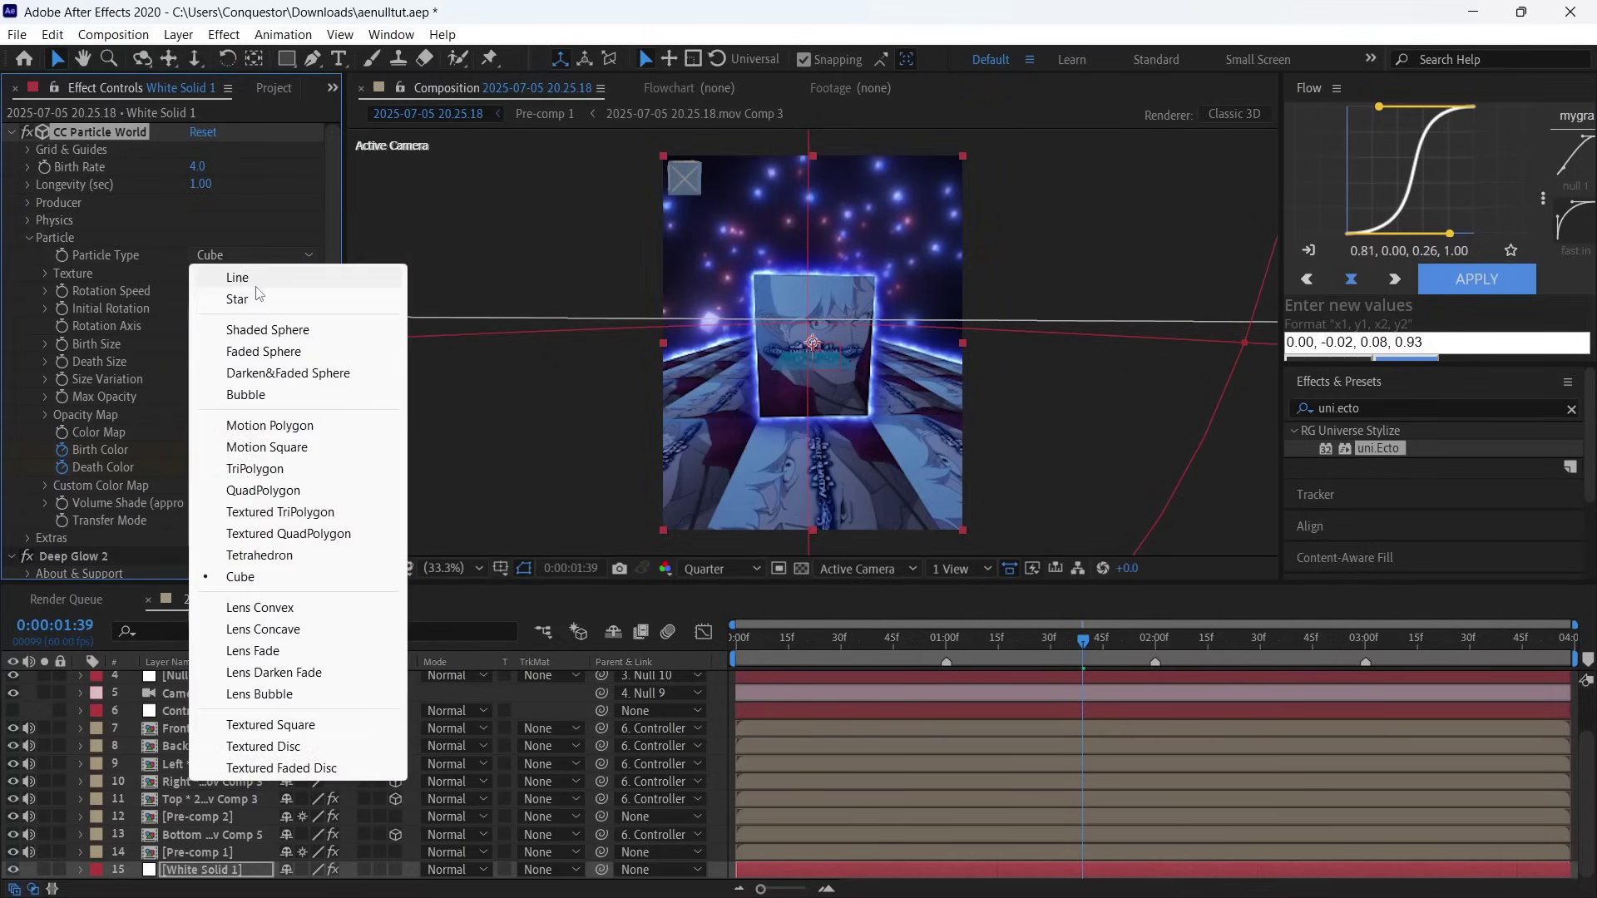
click(260, 278)
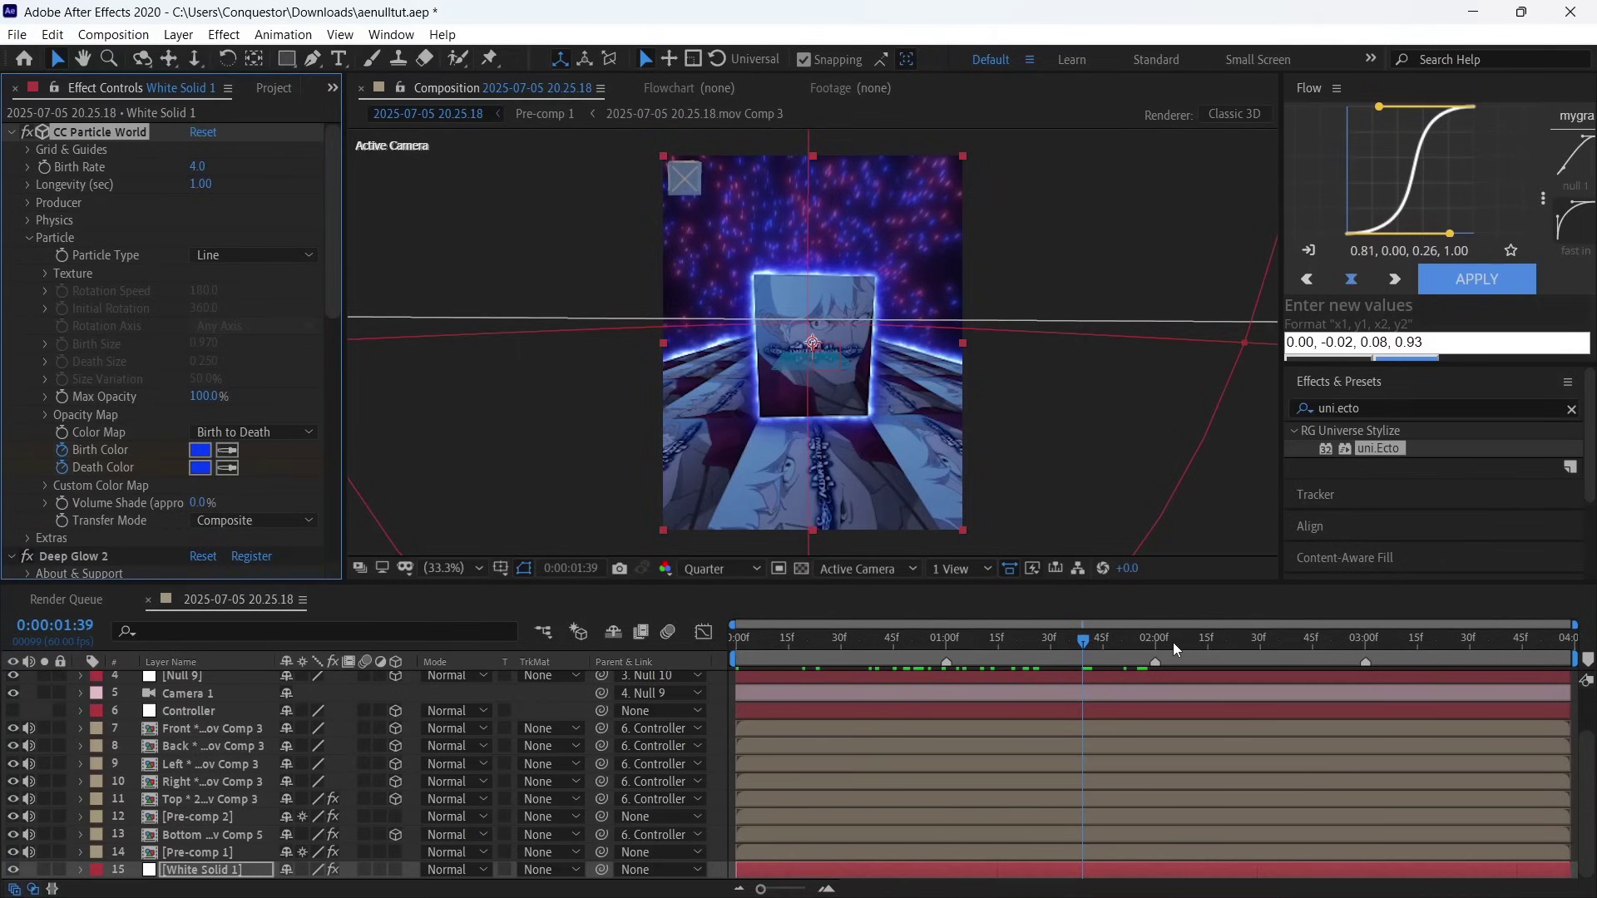
drag(1173, 642, 1055, 646)
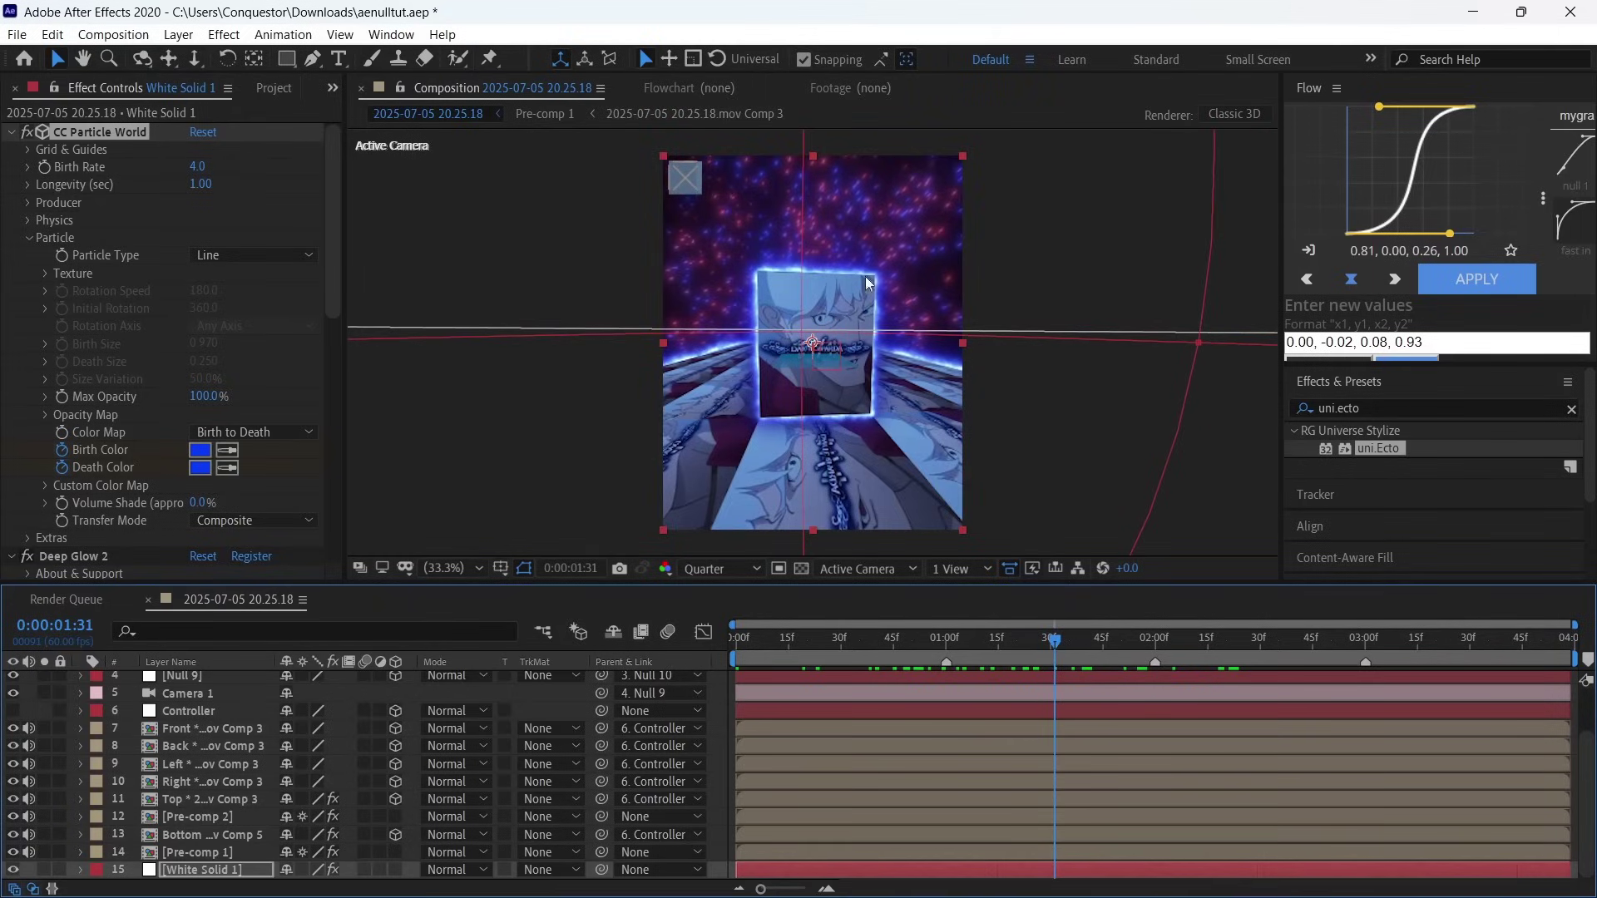
Step: Reveal White Solid 1's keyframed Birth and Death Colors and preview the particle colours
key(u)
scroll(1012, 848, down, 3)
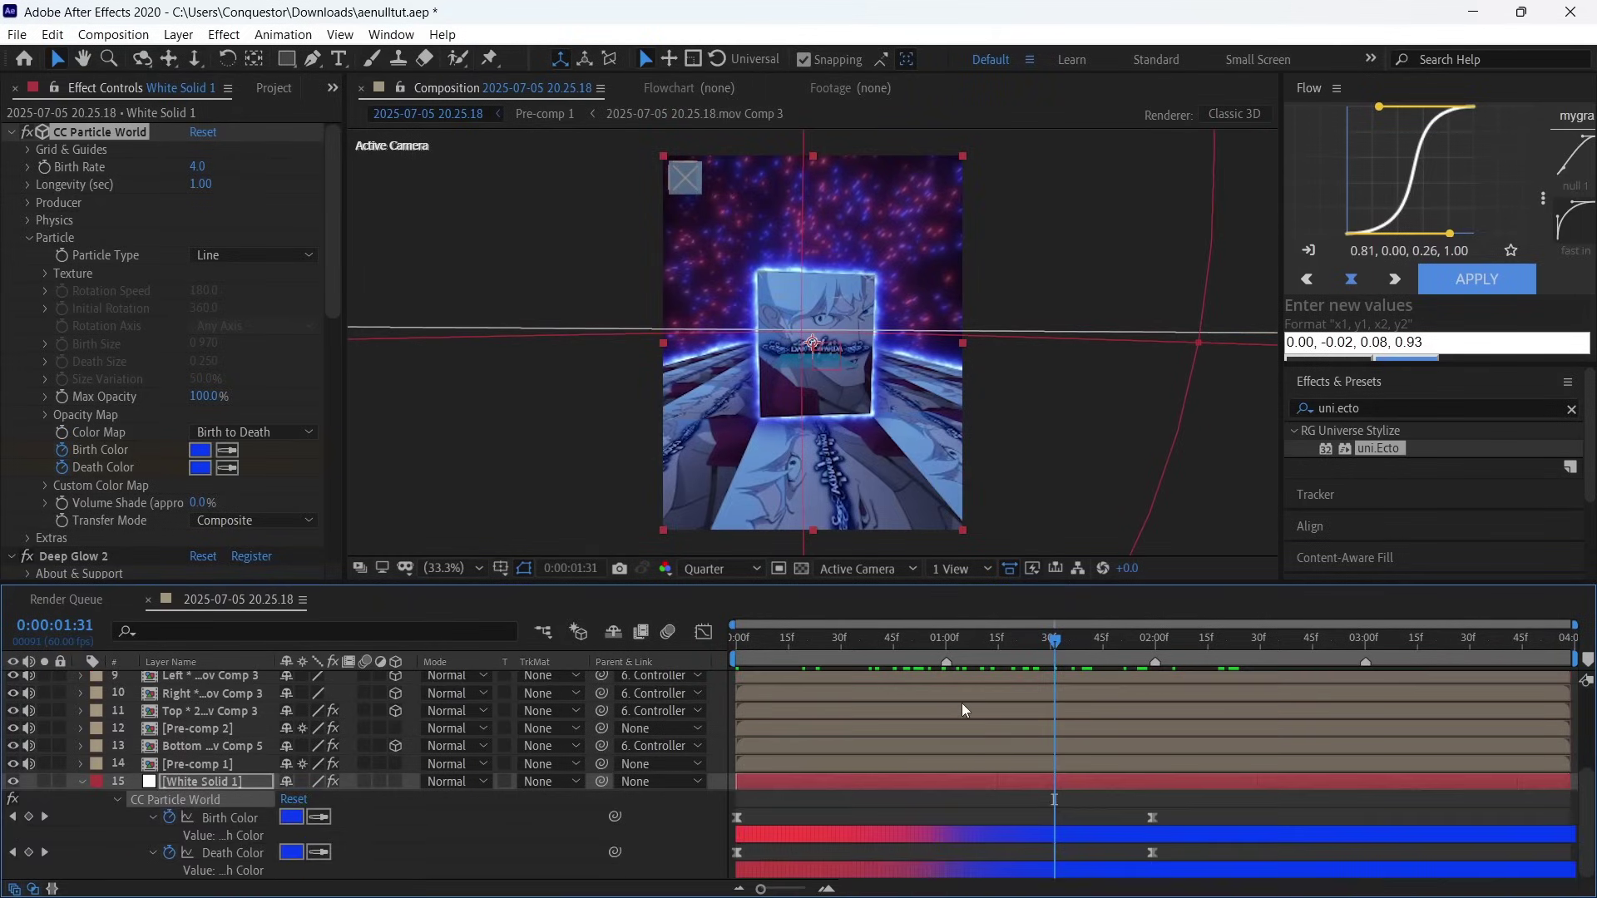
key(Home)
key(space)
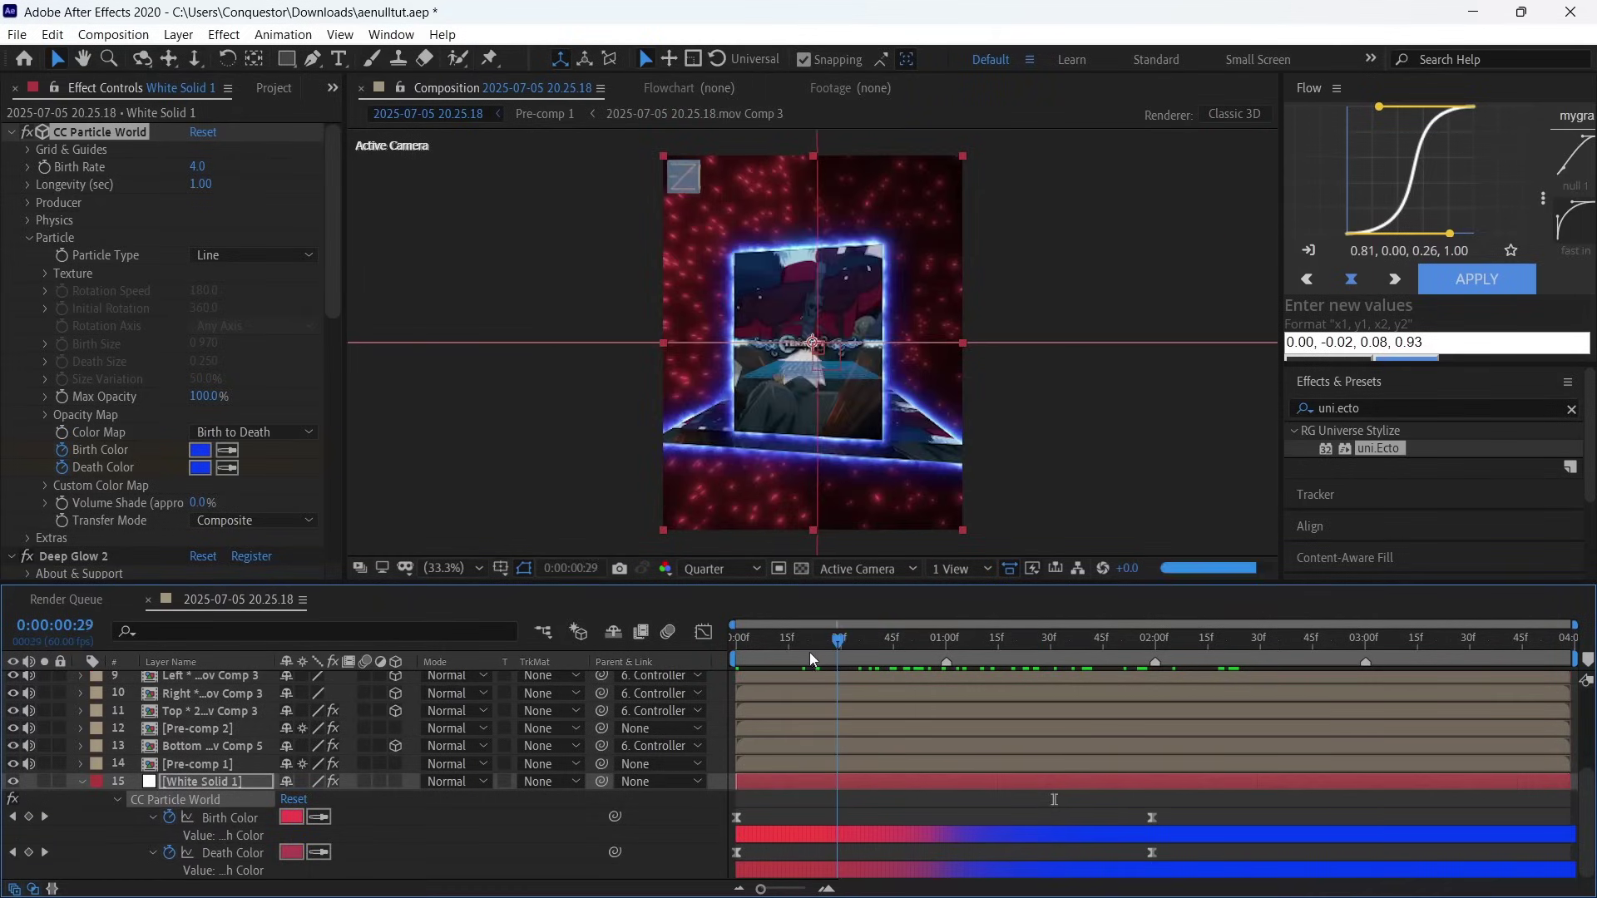
key(space)
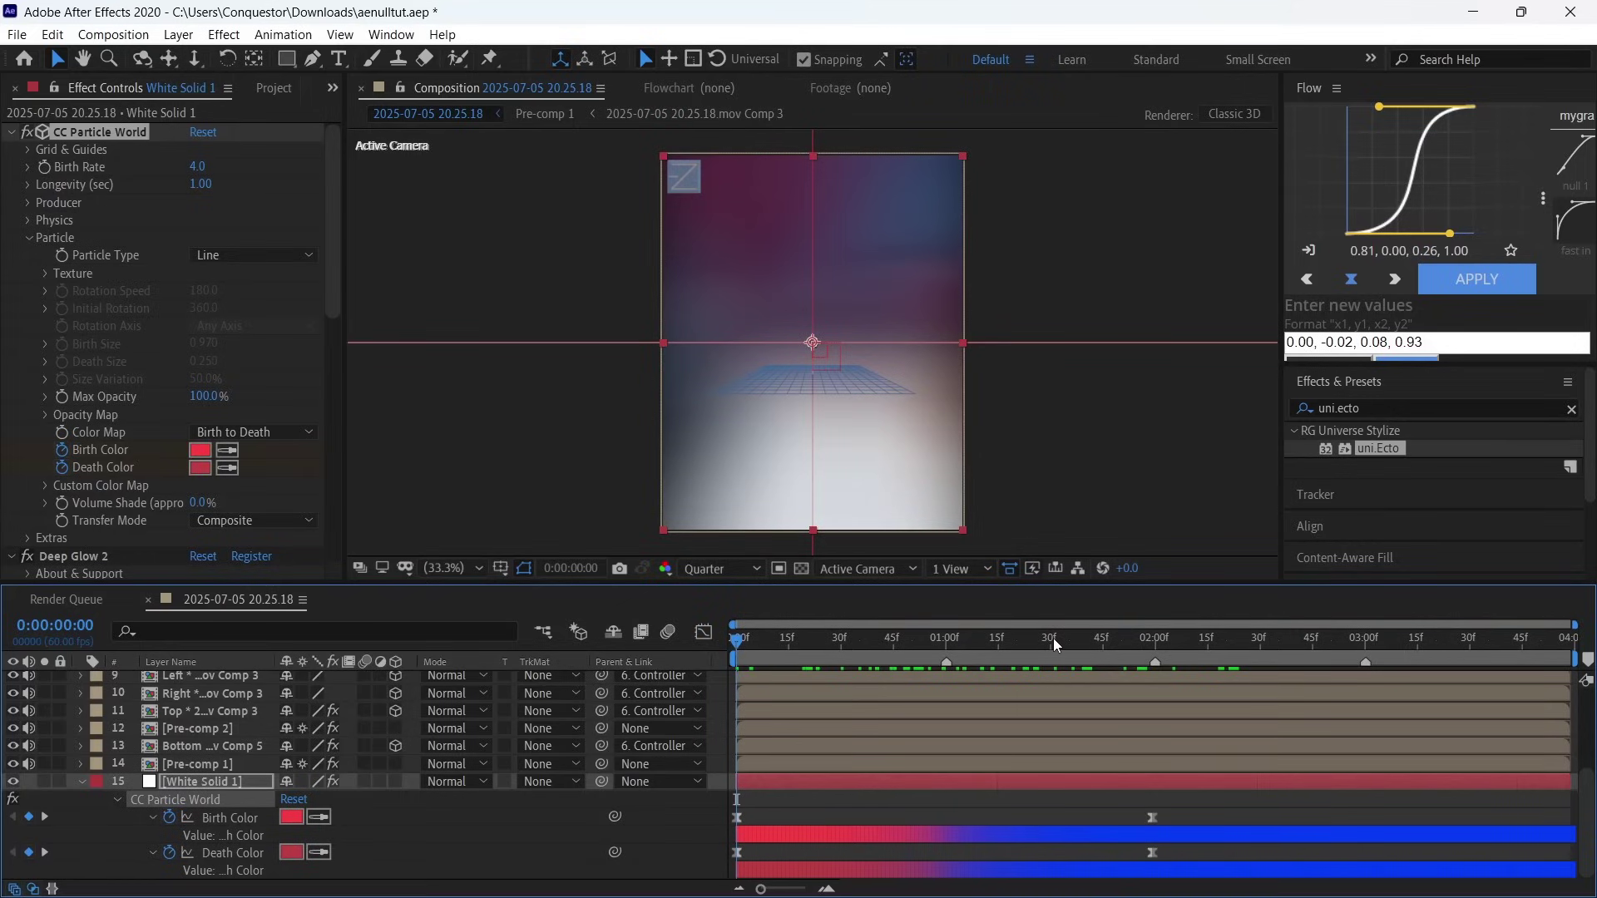
drag(1053, 637, 1131, 662)
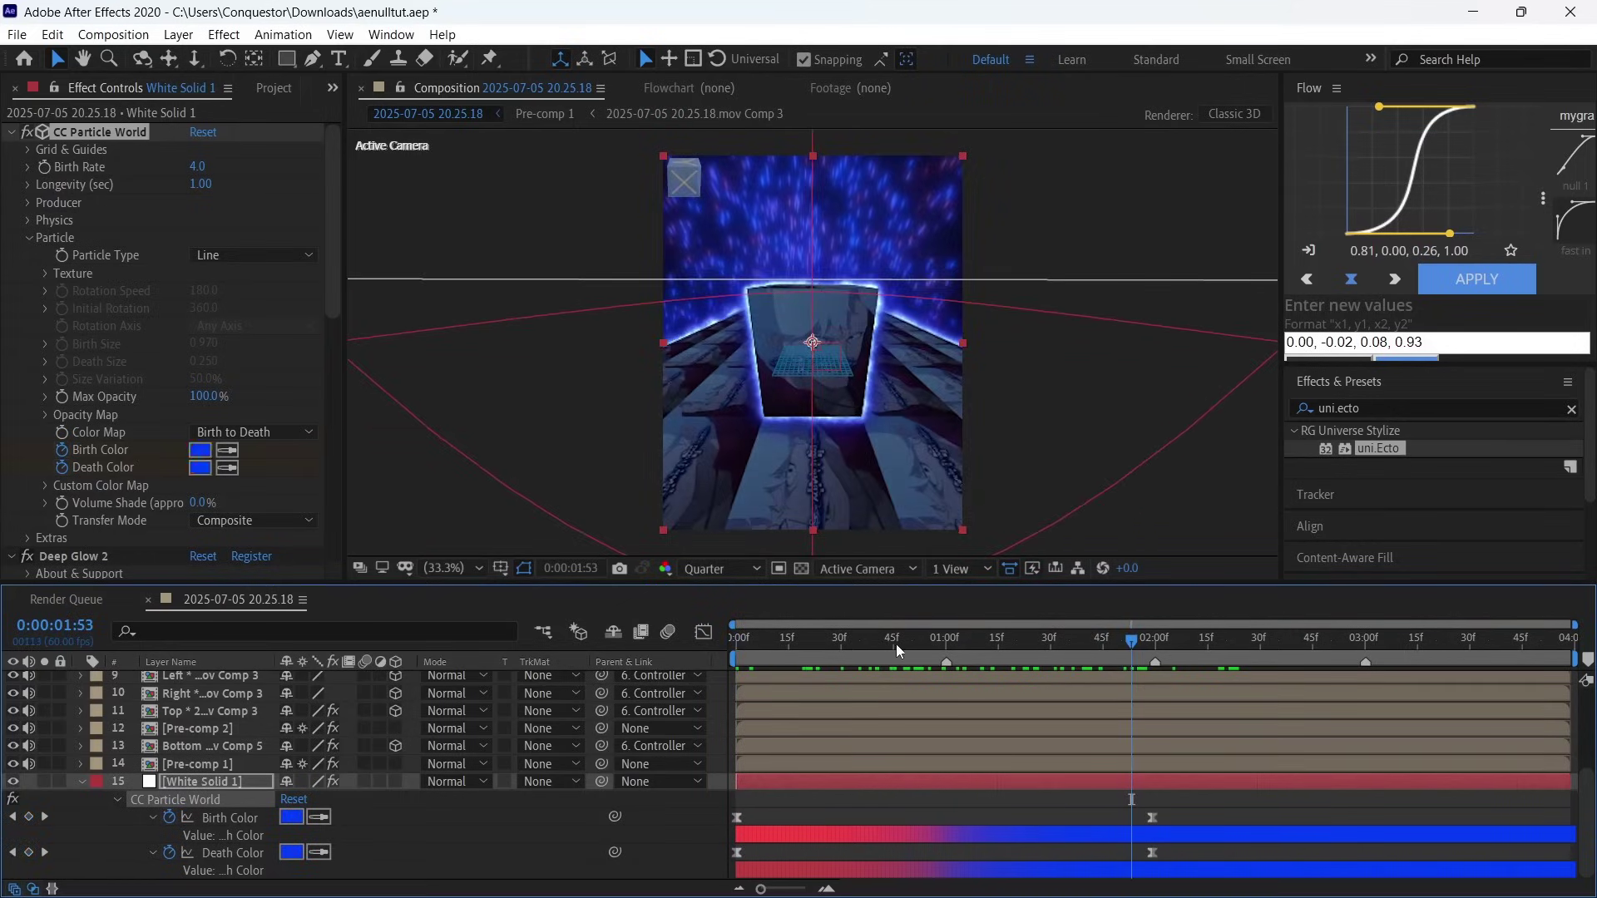
key(Home)
Step: Delete the colour keyframes, then set Birth Color to violet 5200FF and Death Color to cyan
drag(708, 807, 751, 852)
key(Delete)
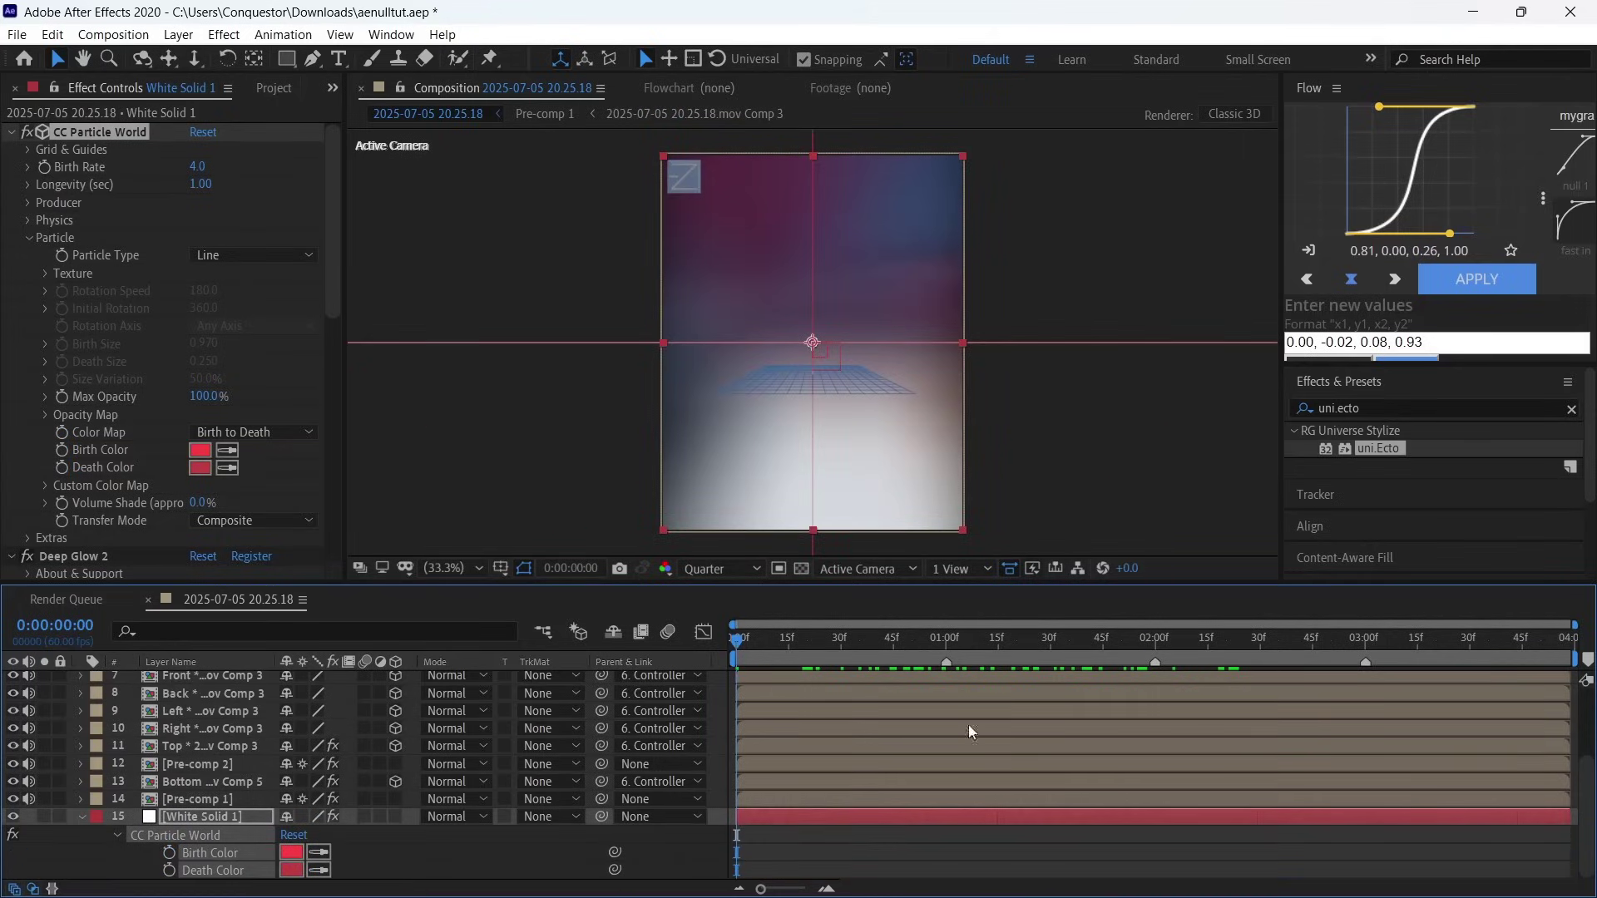
click(291, 852)
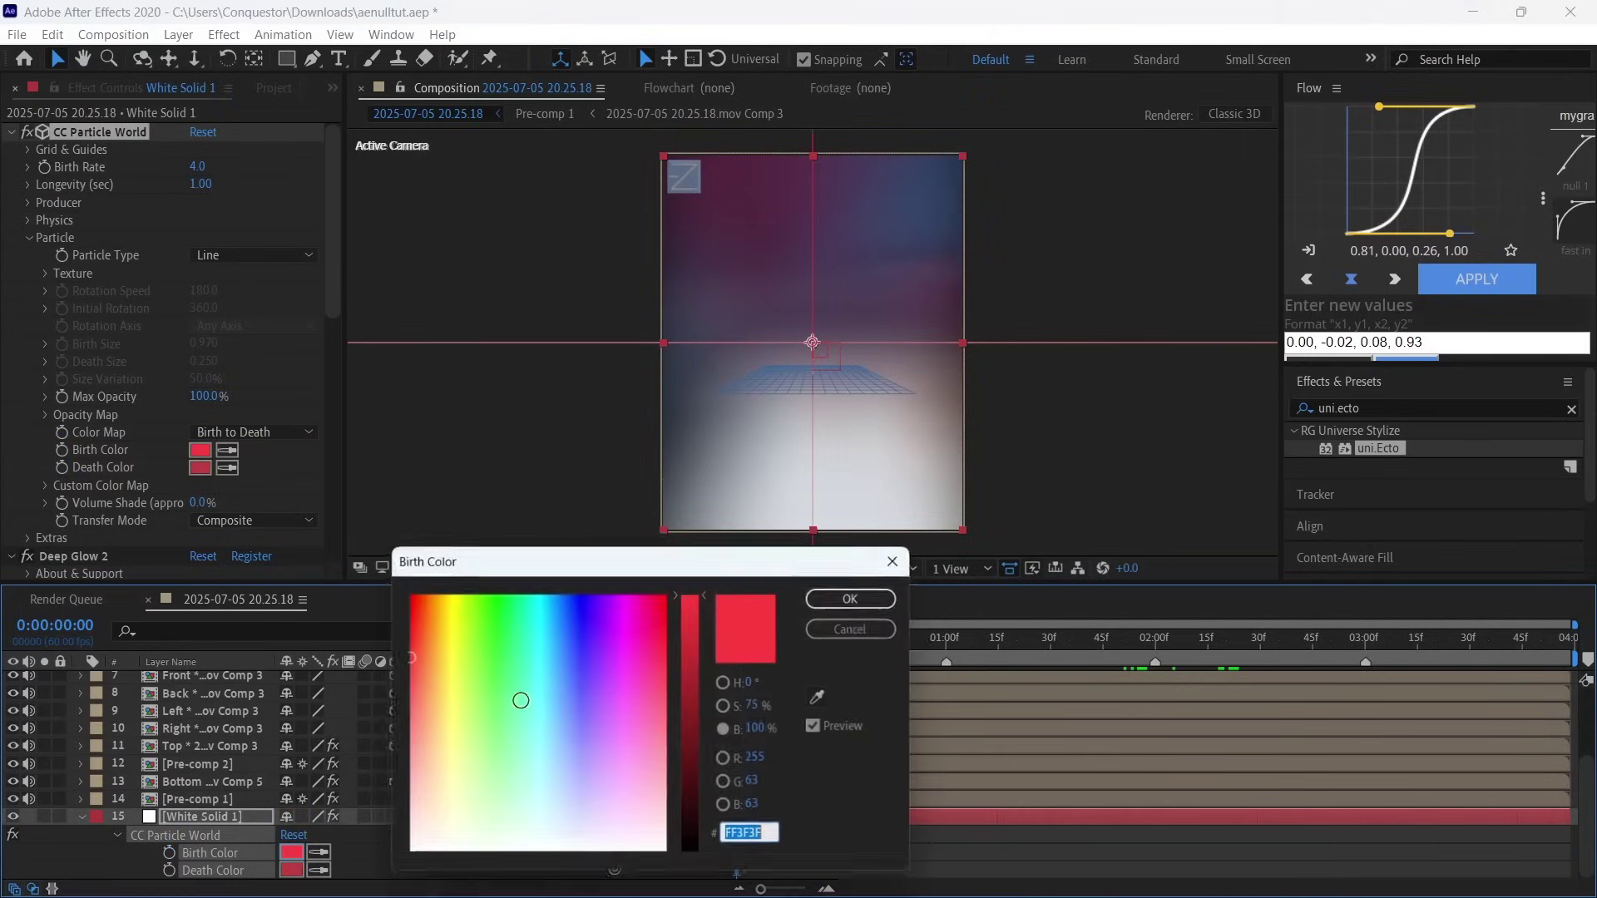
click(543, 737)
drag(543, 737, 591, 510)
click(859, 595)
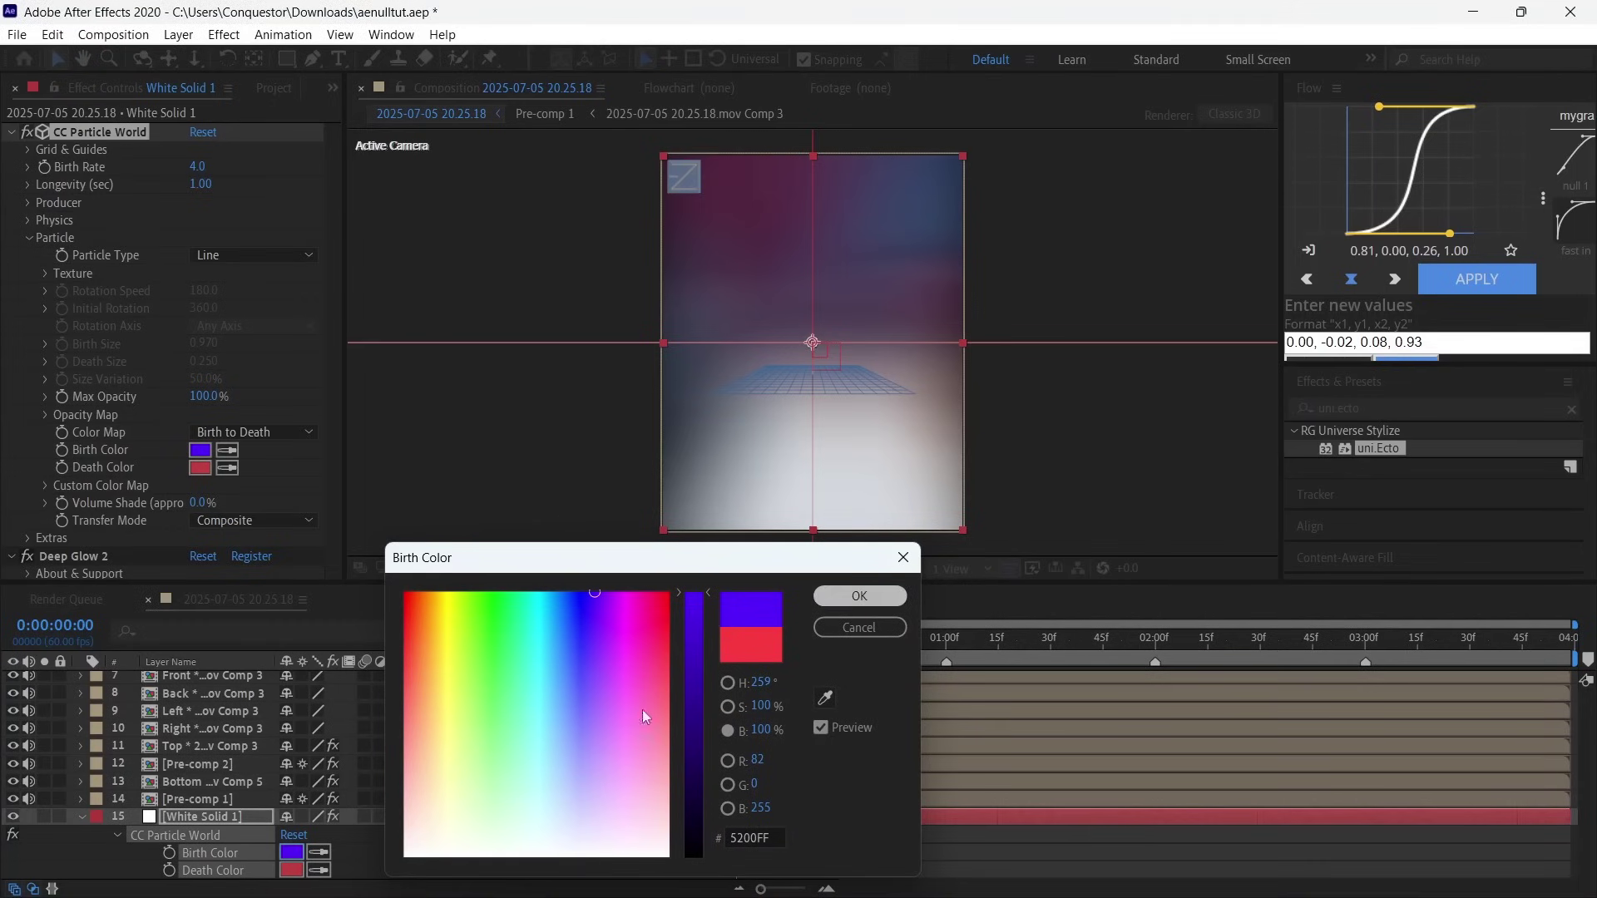
click(291, 870)
drag(574, 657, 538, 651)
click(817, 601)
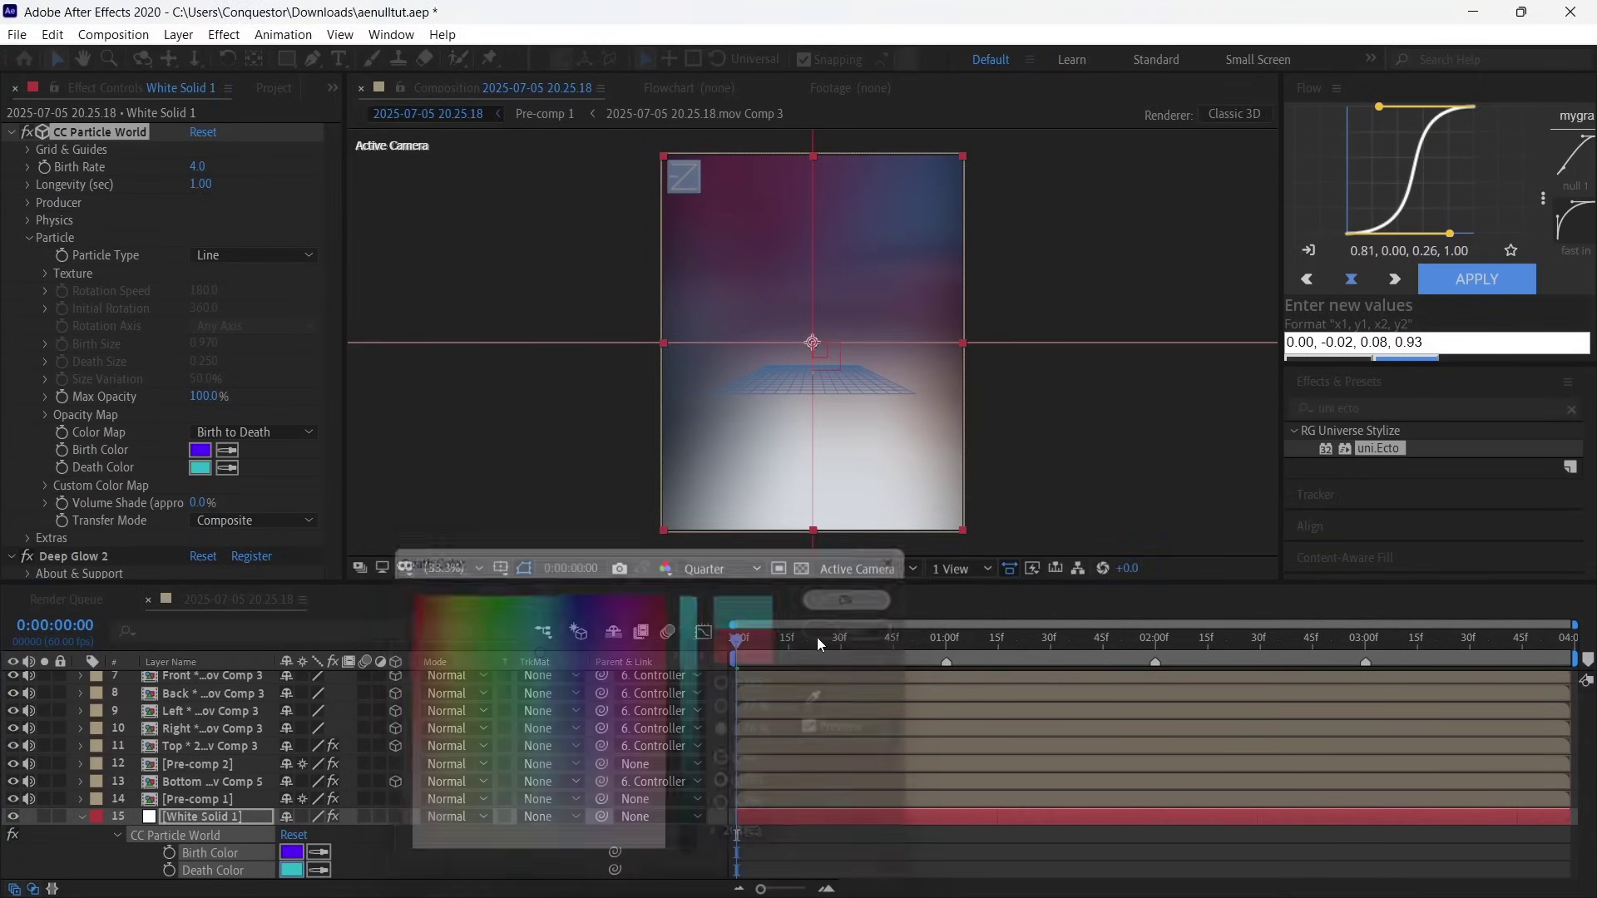
click(891, 639)
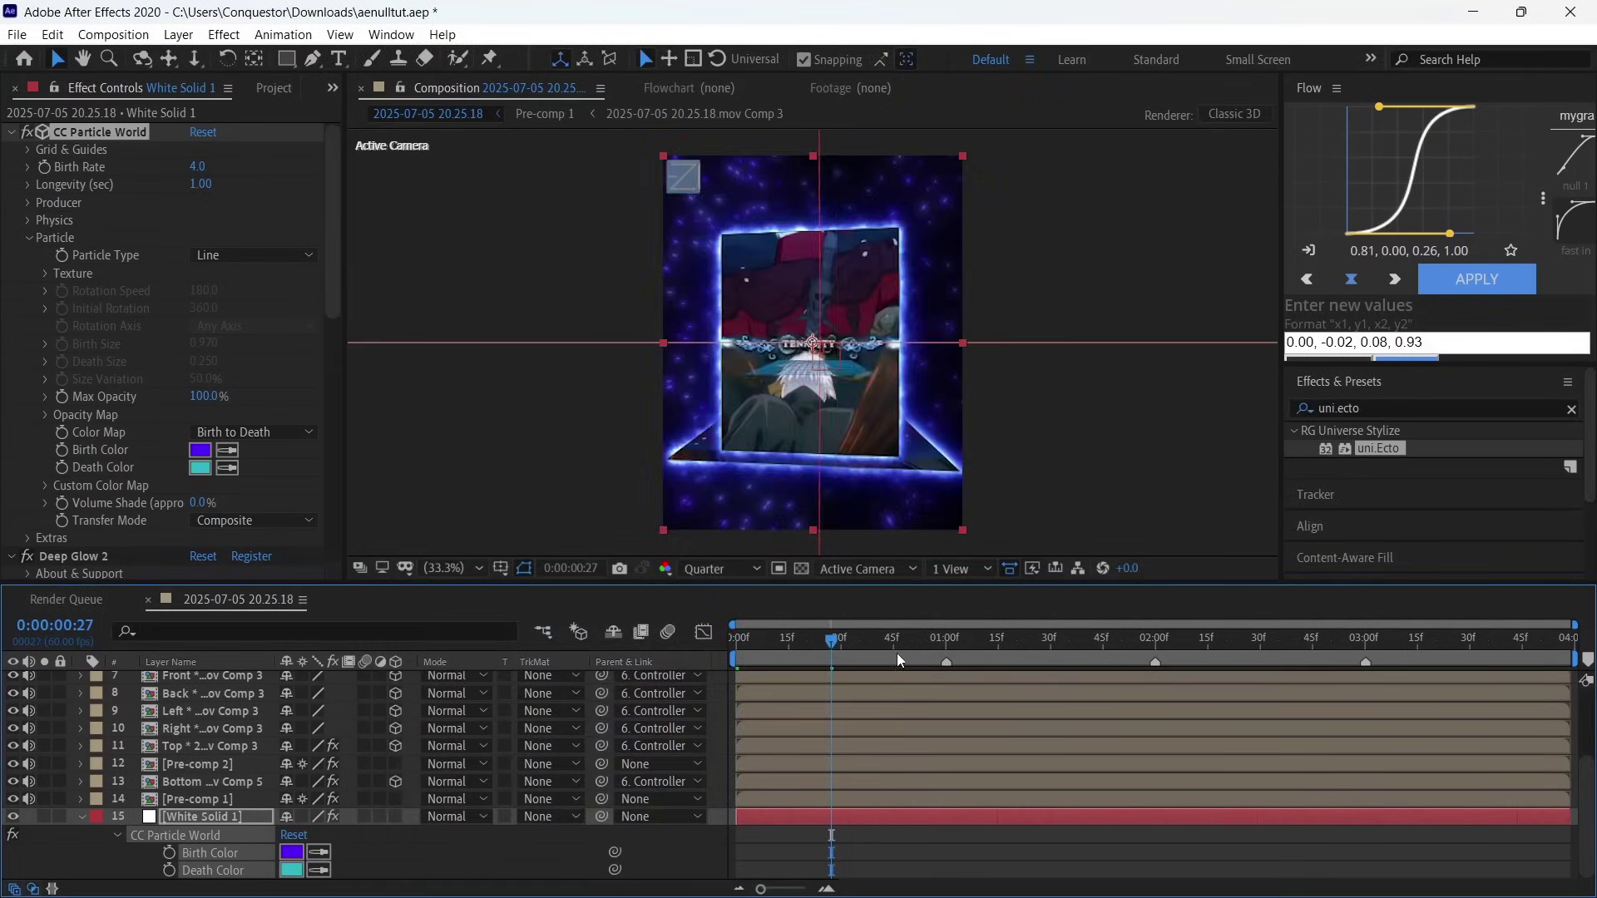
click(956, 642)
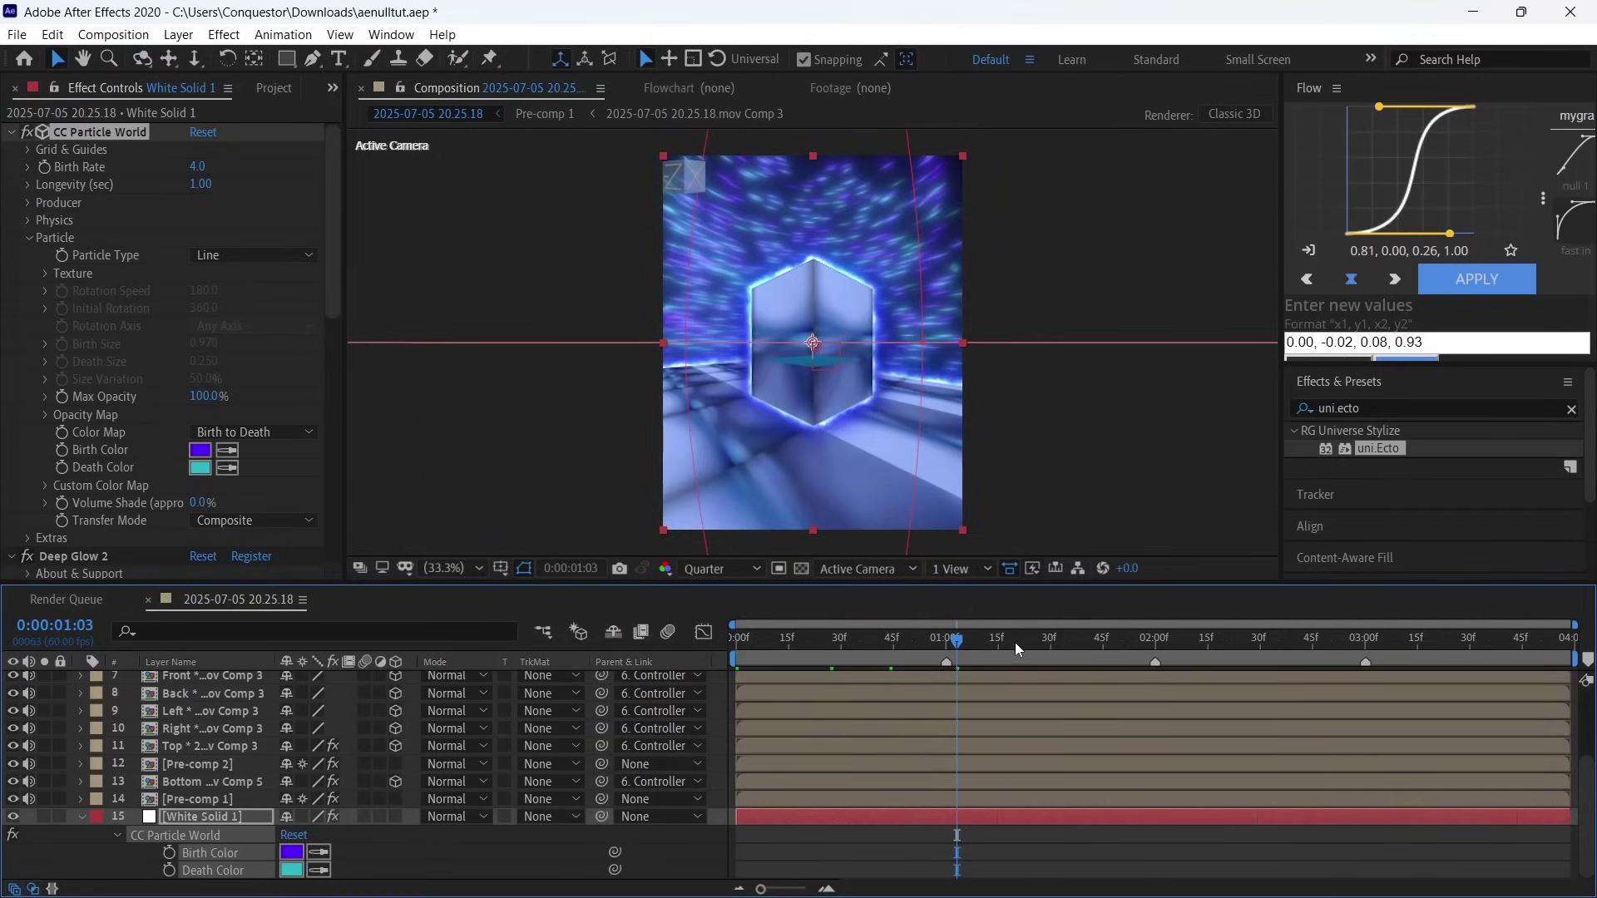
drag(1014, 642, 700, 657)
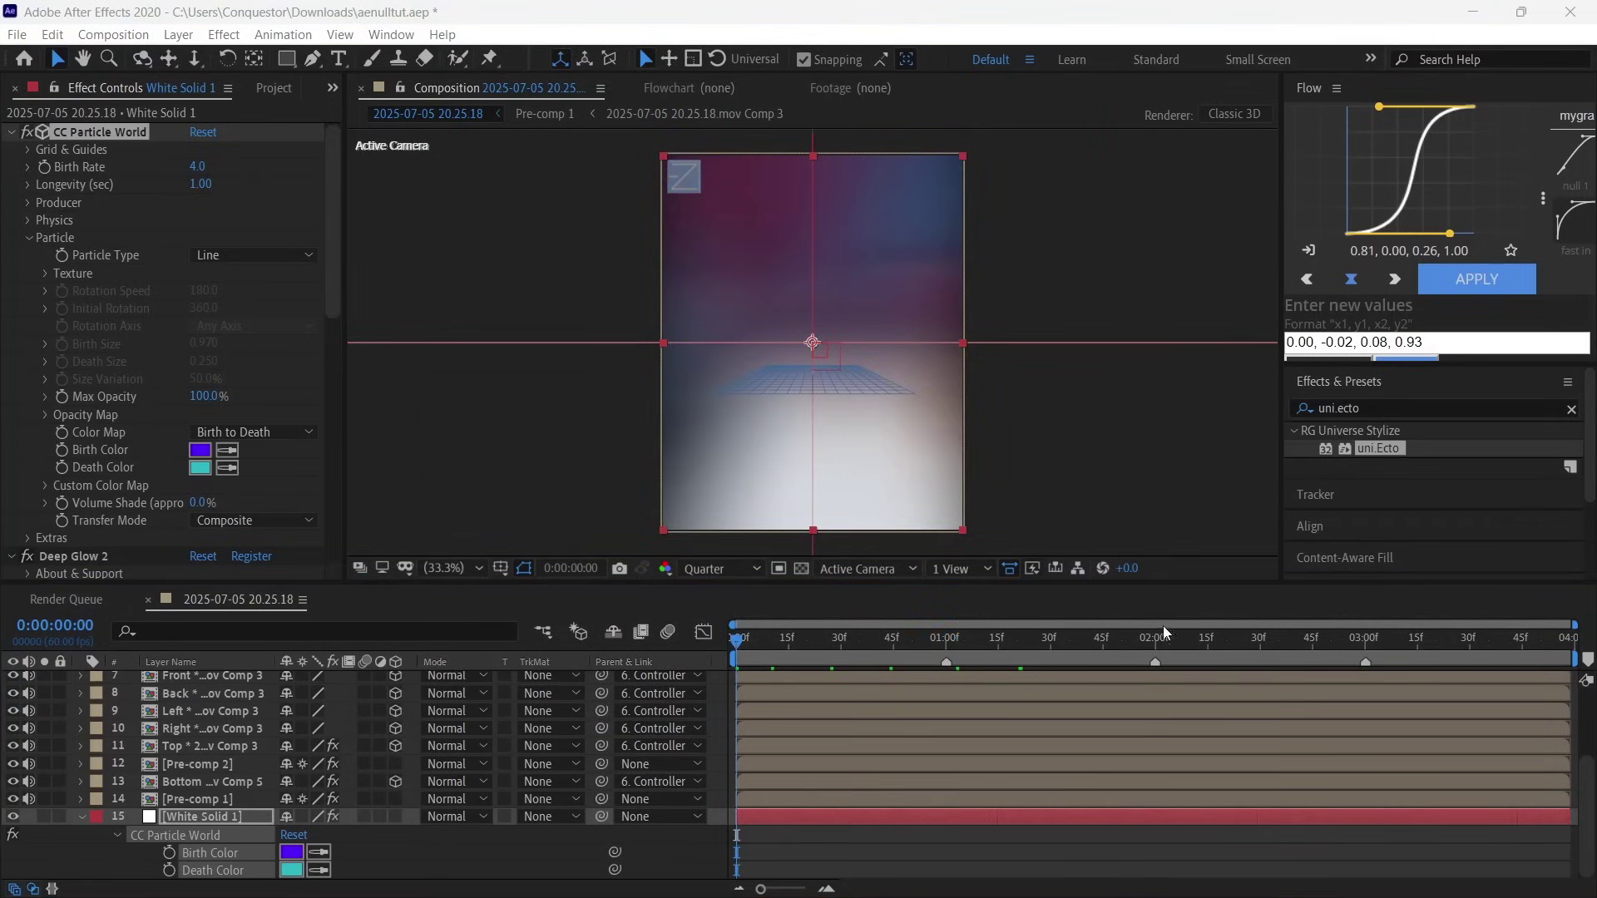
key(space)
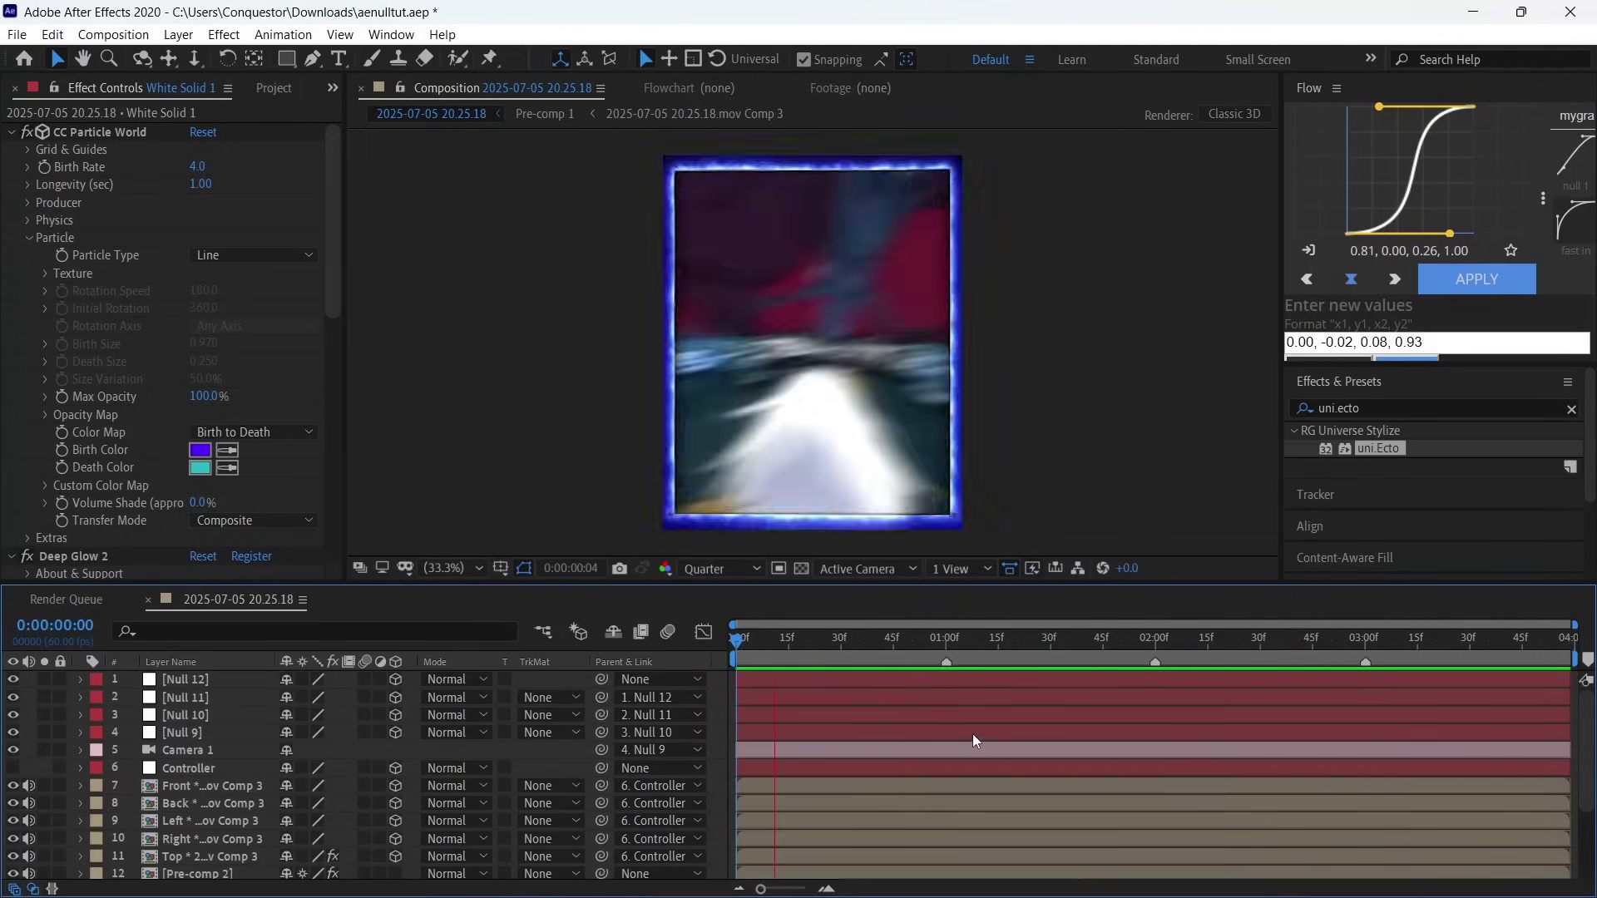
click(865, 645)
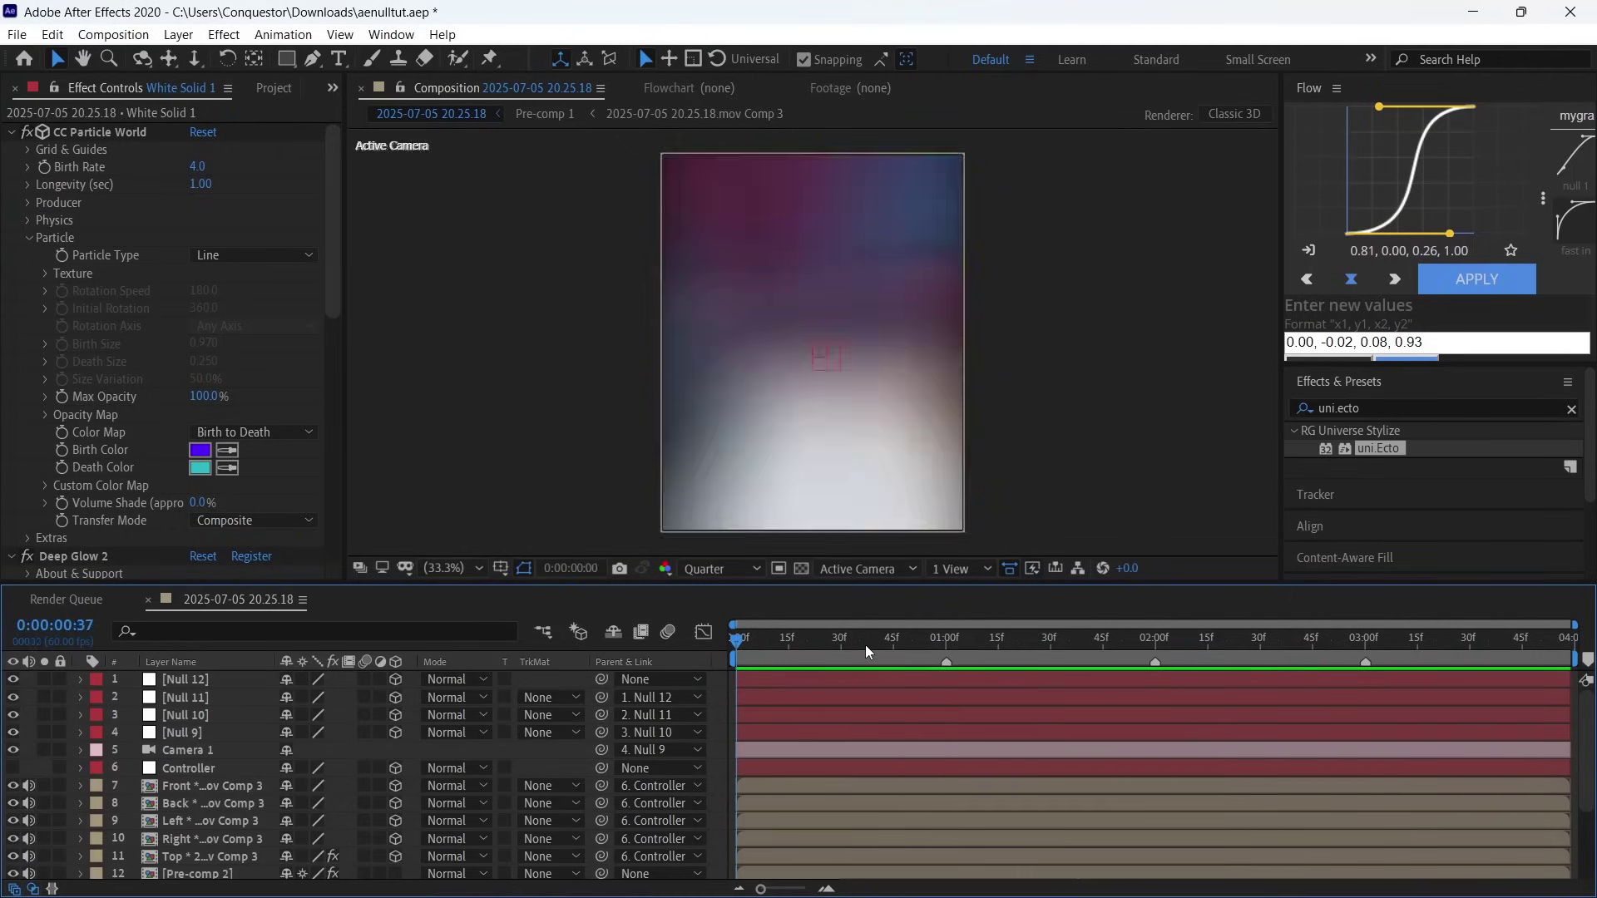